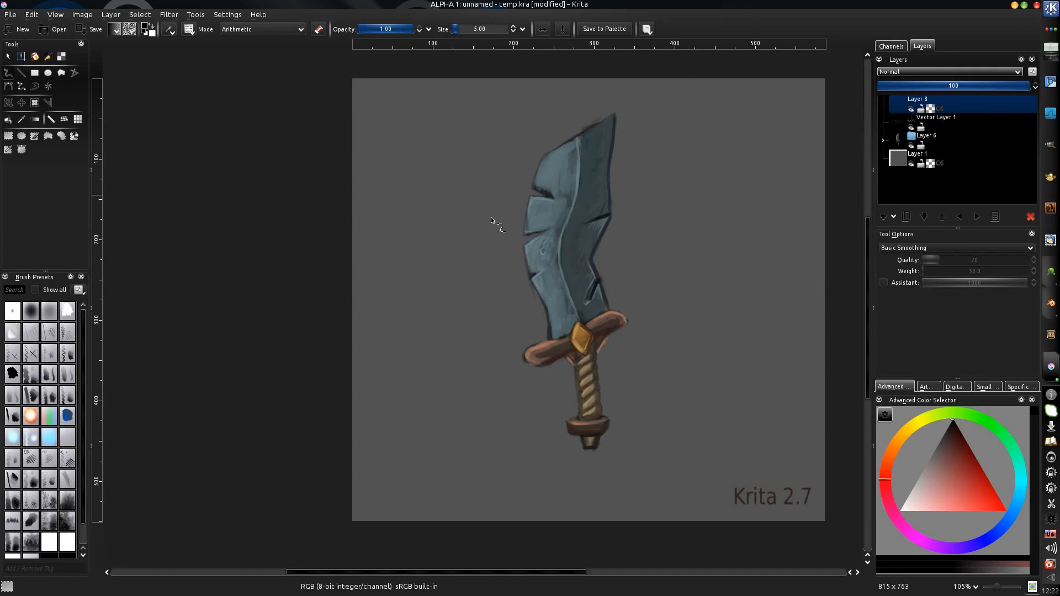
# Step: Paint a thin black scribble left of the sword and a soft black blob at brush size 45 beside it
pyautogui.moveTo(552, 196); pyautogui.dragTo(511, 213, button='middle')
pyautogui.moveTo(440, 197); pyautogui.dragTo(436, 207, button='middle')
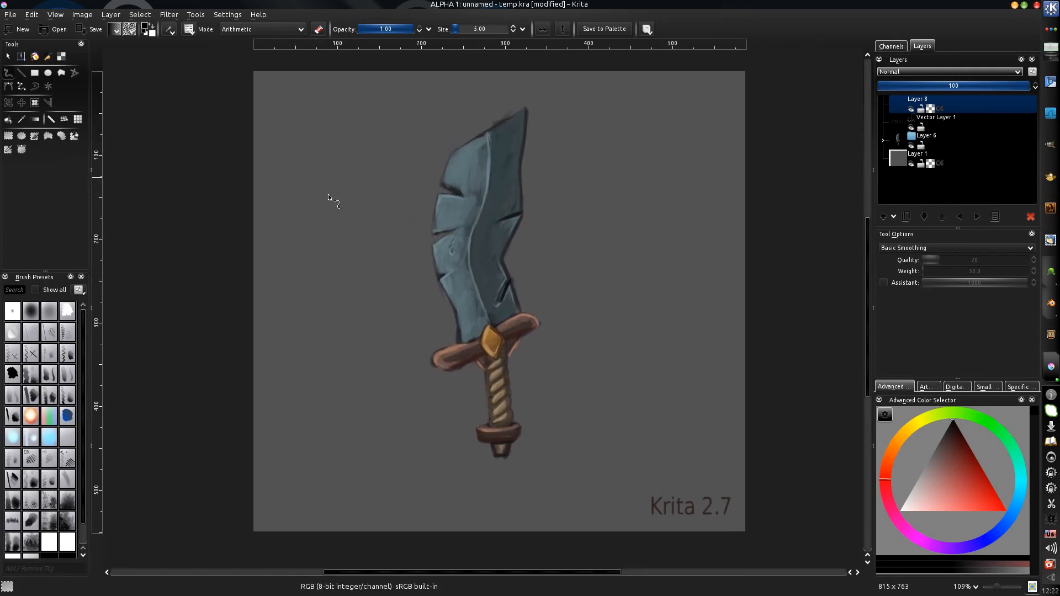
pyautogui.moveTo(301, 165)
pyautogui.mouseDown()
pyautogui.moveTo(324, 182)
pyautogui.moveTo(320, 208)
pyautogui.moveTo(280, 248)
pyautogui.mouseUp()
pyautogui.click(31, 374)
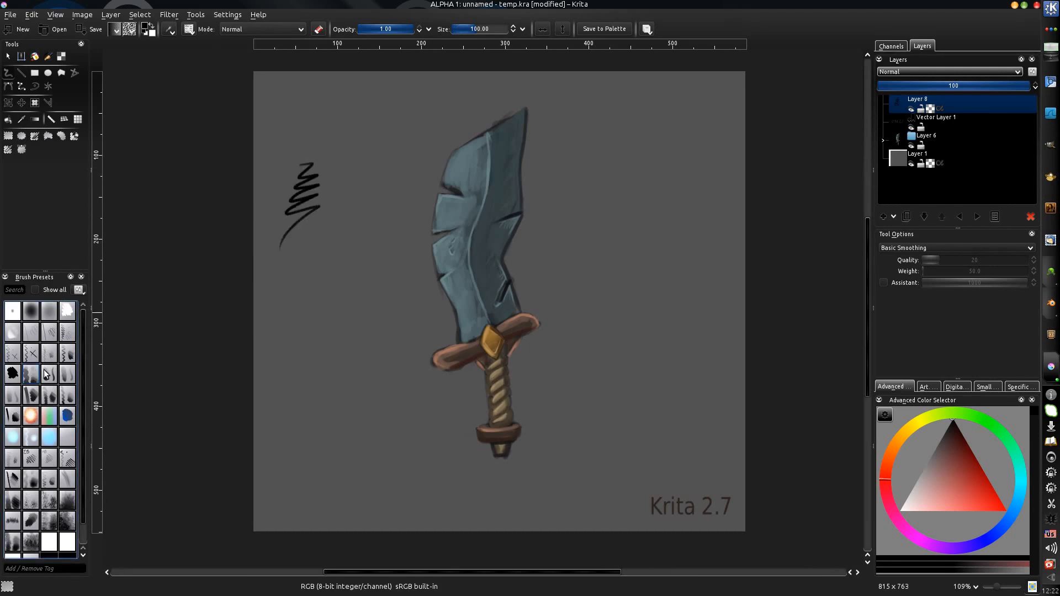
pyautogui.moveTo(350, 179)
pyautogui.mouseDown()
pyautogui.moveTo(335, 236)
pyautogui.moveTo(313, 229)
pyautogui.mouseUp()
pyautogui.press('[')
pyautogui.hotkey('ctrl', 'z')
pyautogui.moveTo(356, 167); pyautogui.dragTo(338, 258)
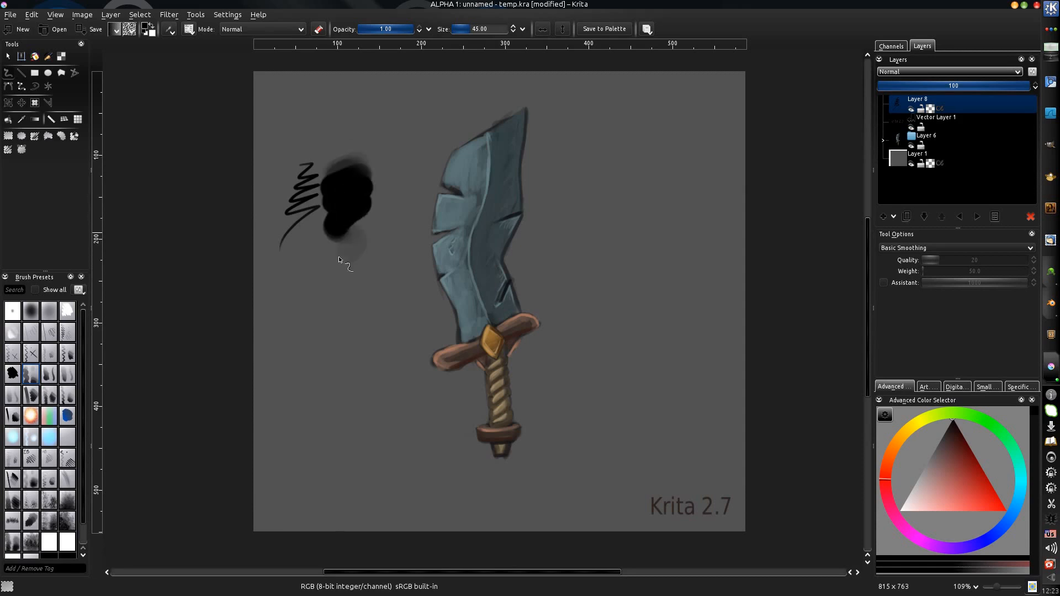
# Step: Paint two more soft black sample strokes with other brush presets, at sizes 30 and 42, left of the sword
pyautogui.click(49, 374)
pyautogui.moveTo(415, 164); pyautogui.dragTo(372, 254)
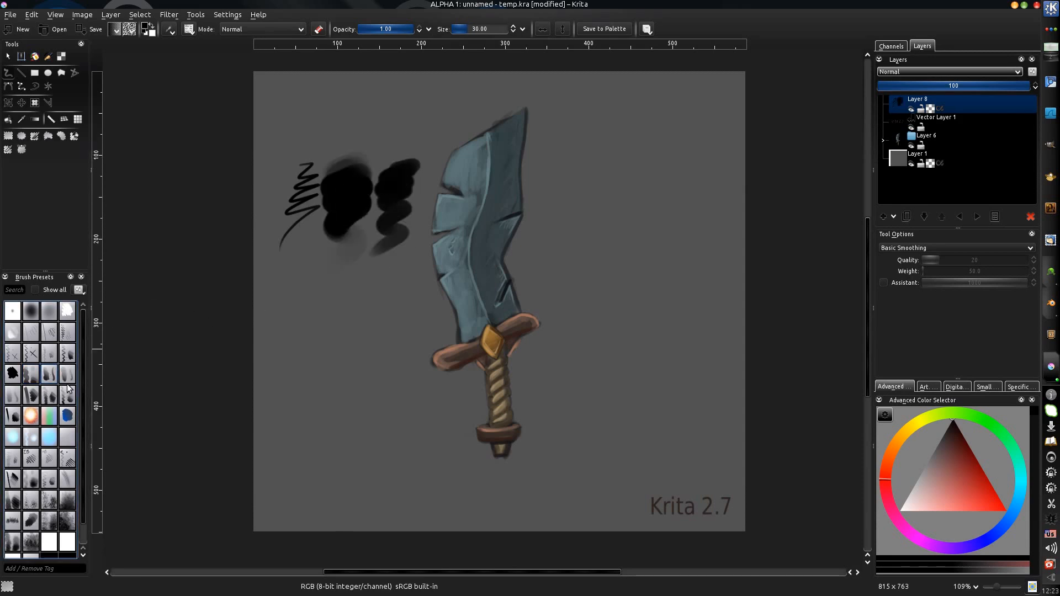
pyautogui.click(67, 374)
pyautogui.moveTo(271, 302)
pyautogui.mouseDown()
pyautogui.moveTo(284, 312)
pyautogui.moveTo(275, 390)
pyautogui.mouseUp()
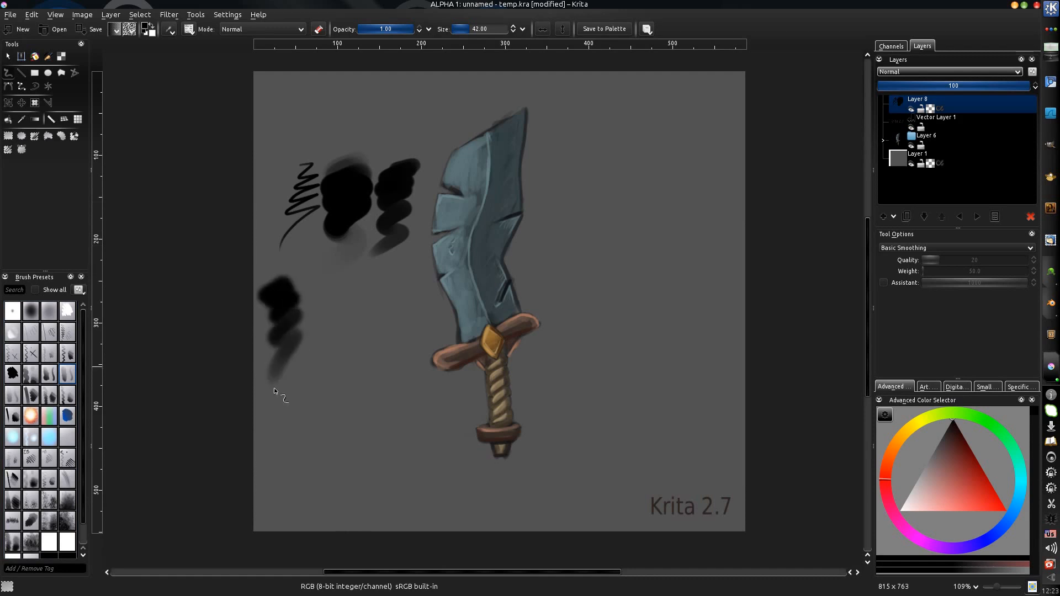
# Step: Check the size 42 preset's brush settings and paint another soft sample stroke to the right of the lower one
pyautogui.click(170, 29)
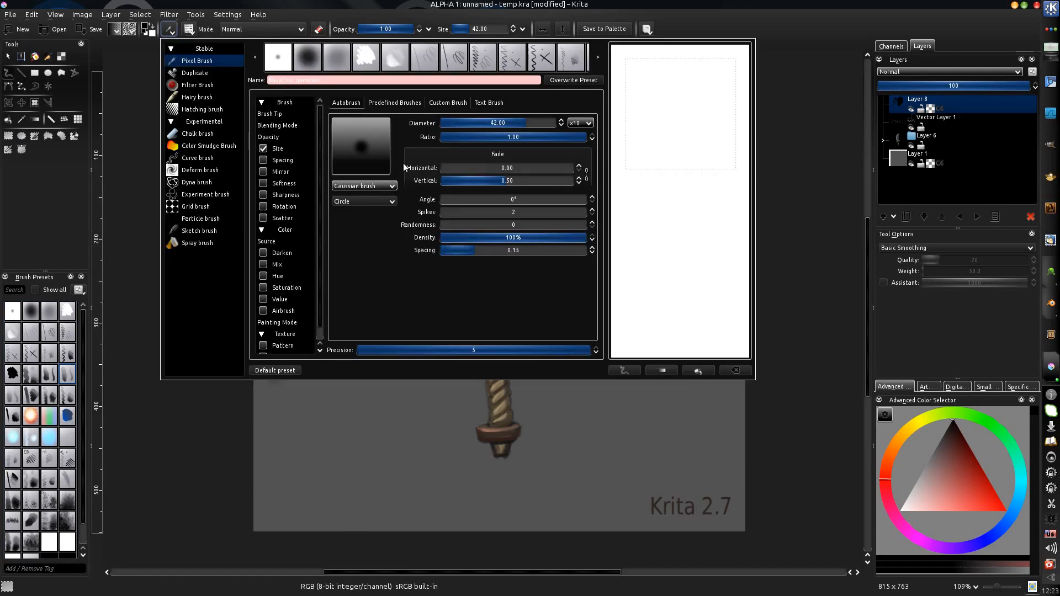
pyautogui.click(326, 398)
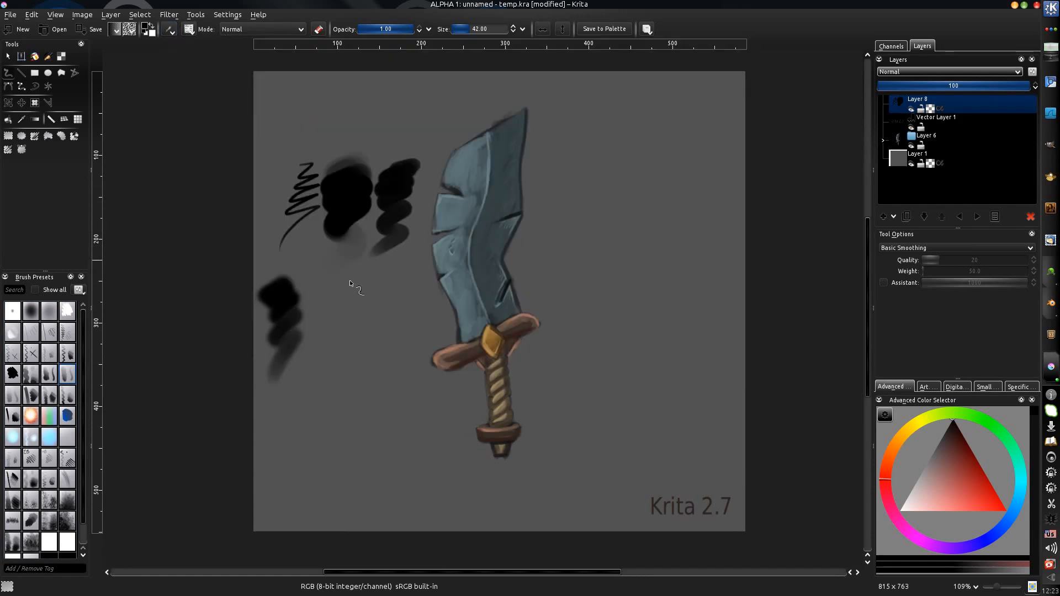
pyautogui.moveTo(352, 278); pyautogui.dragTo(343, 370)
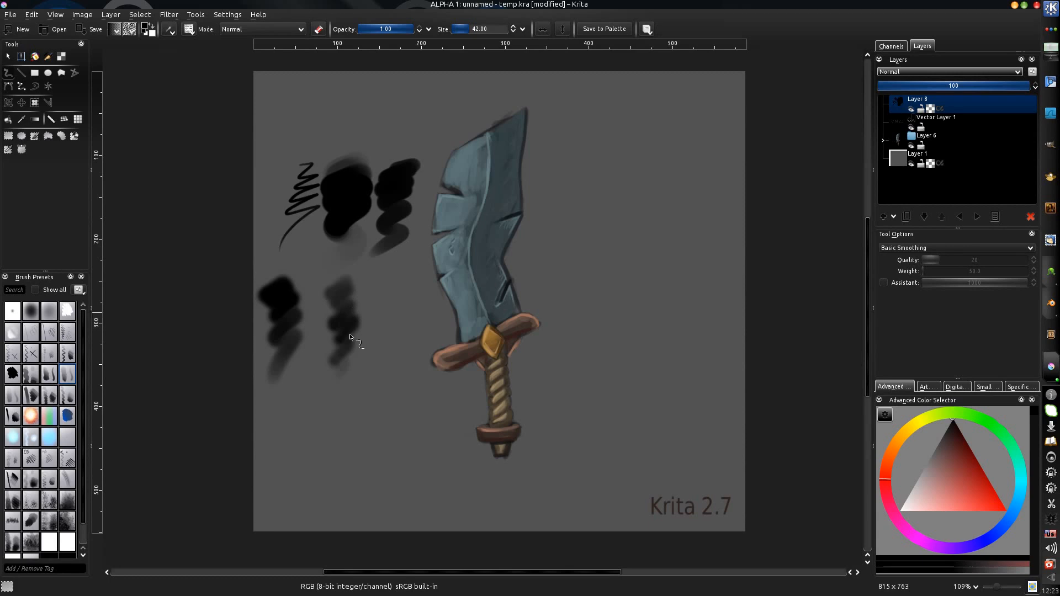
# Step: Undo all the black test strokes beside the sword
pyautogui.scroll(1, 343, 323)
pyautogui.hotkey('ctrl', 'z')
pyautogui.hotkey('ctrl', 'z')
pyautogui.hotkey('ctrl', 'z')
pyautogui.hotkey('ctrl', 'z')
pyautogui.hotkey('ctrl', 'z')
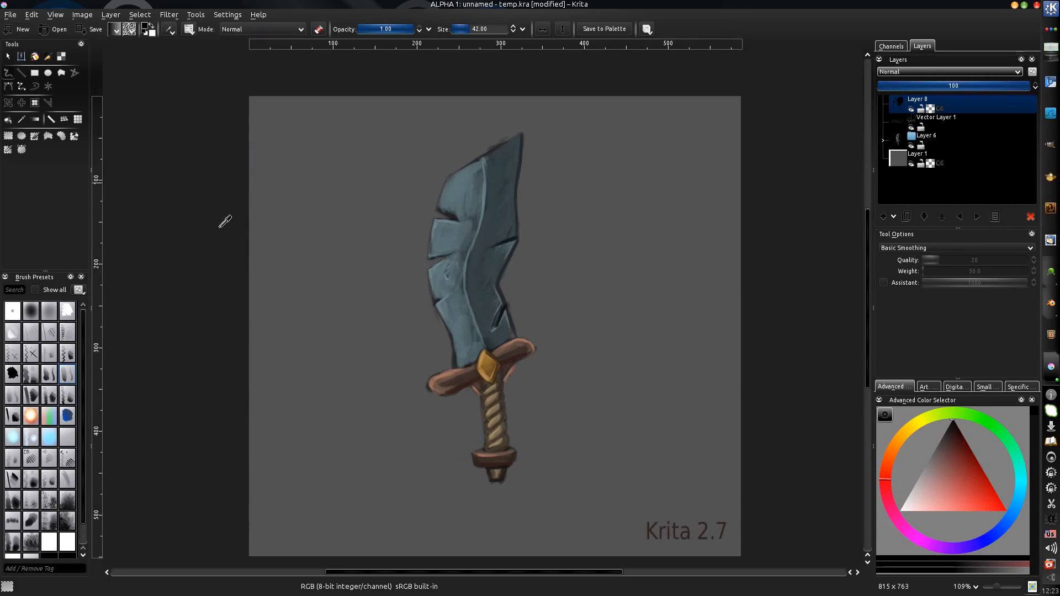
# Step: Paint a large foliage-textured black stroke at size 304.20 across the lower left canvas and hilt, and undo it
pyautogui.click(36, 535)
pyautogui.moveTo(296, 303)
pyautogui.mouseDown()
pyautogui.moveTo(315, 331)
pyautogui.moveTo(442, 387)
pyautogui.moveTo(486, 469)
pyautogui.mouseUp()
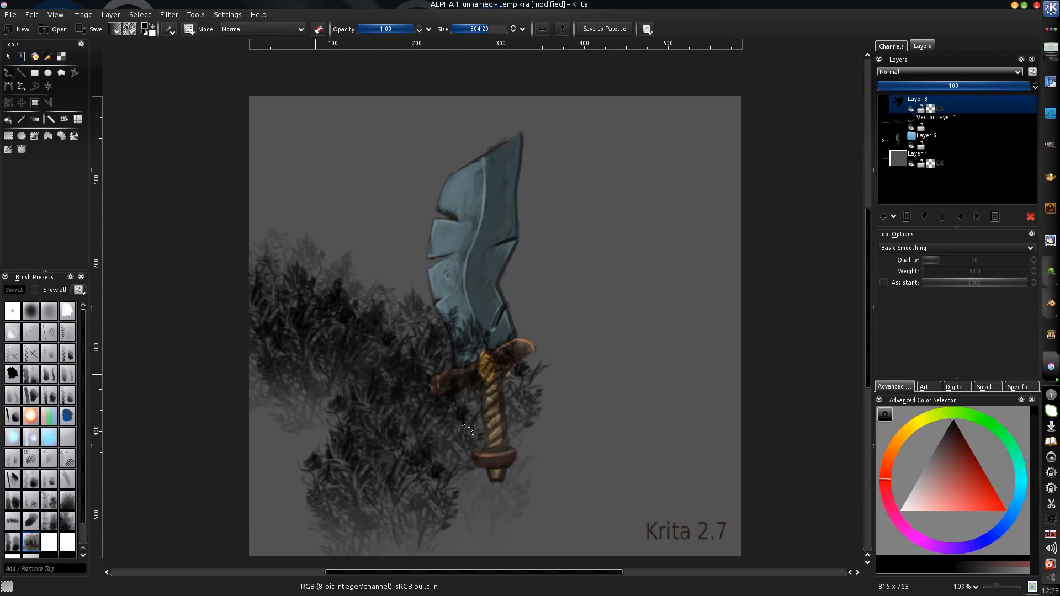
pyautogui.hotkey('ctrl', 'z')
# Step: Try the ring-textured brush preset at size 90.20 with vertical strokes left of the sword, and undo them
pyautogui.click(17, 541)
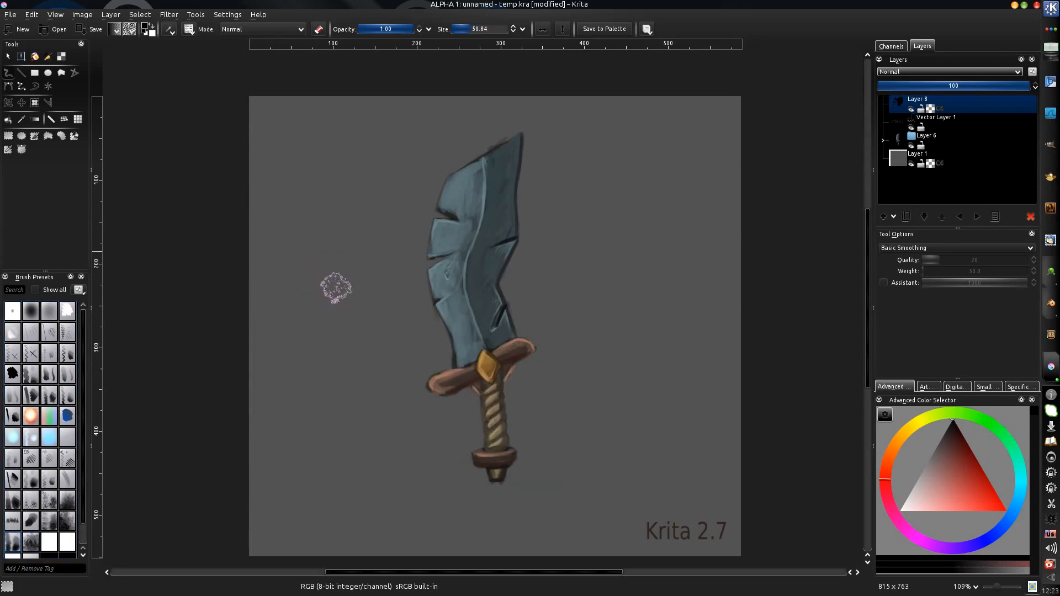
pyautogui.click(291, 275)
pyautogui.moveTo(280, 288)
pyautogui.mouseDown()
pyautogui.moveTo(295, 416)
pyautogui.moveTo(320, 237)
pyautogui.moveTo(305, 299)
pyautogui.moveTo(318, 399)
pyautogui.mouseUp()
pyautogui.hotkey('ctrl', 'z')
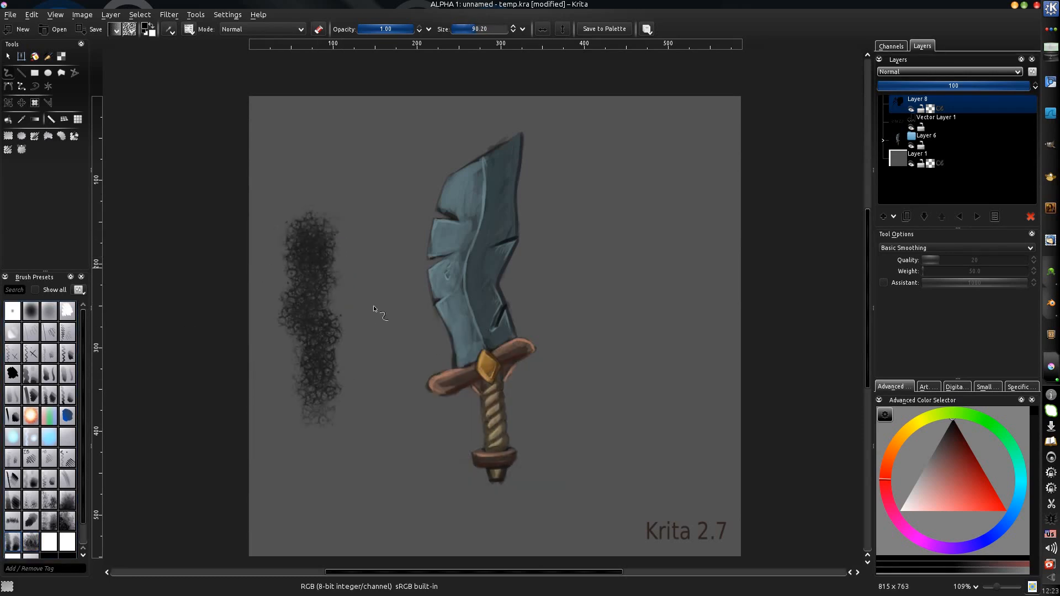
pyautogui.moveTo(349, 272); pyautogui.dragTo(339, 361)
pyautogui.hotkey('ctrl', 'z')
pyautogui.hotkey('ctrl', 'z')
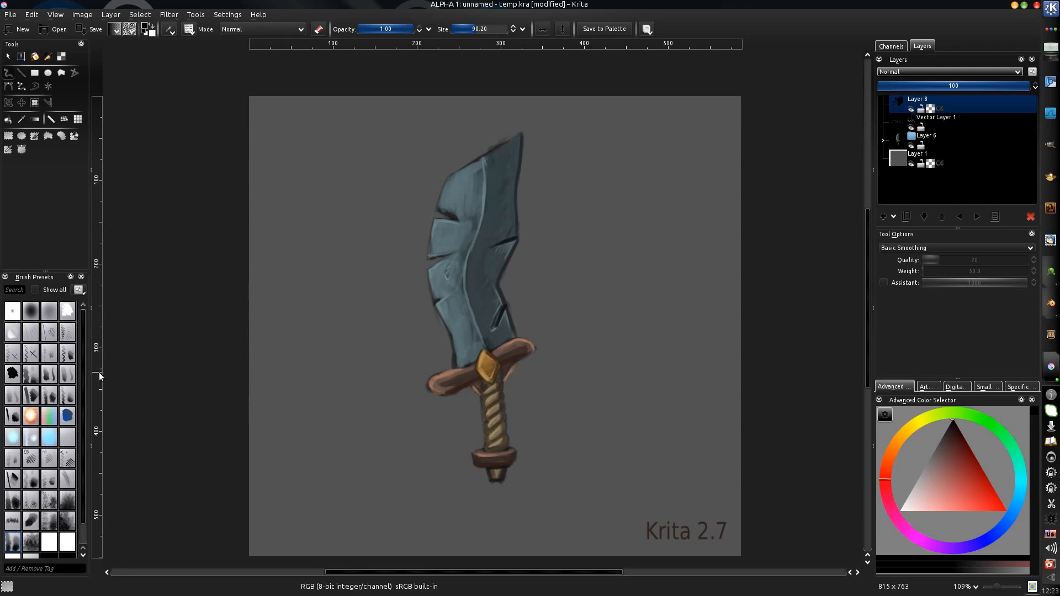
# Step: Try the spatter-textured brush preset at size 148.80 with dense black strokes left of the sword, and undo them
pyautogui.click(67, 520)
pyautogui.moveTo(309, 243)
pyautogui.mouseDown()
pyautogui.moveTo(343, 321)
pyautogui.moveTo(203, 319)
pyautogui.mouseUp()
pyautogui.hotkey('ctrl', 'z')
pyautogui.keyDown('shift'); pyautogui.moveTo(337, 236); pyautogui.dragTo(298, 236); pyautogui.keyUp('shift')
pyautogui.moveTo(319, 180); pyautogui.dragTo(327, 387)
pyautogui.moveTo(353, 174); pyautogui.dragTo(339, 384)
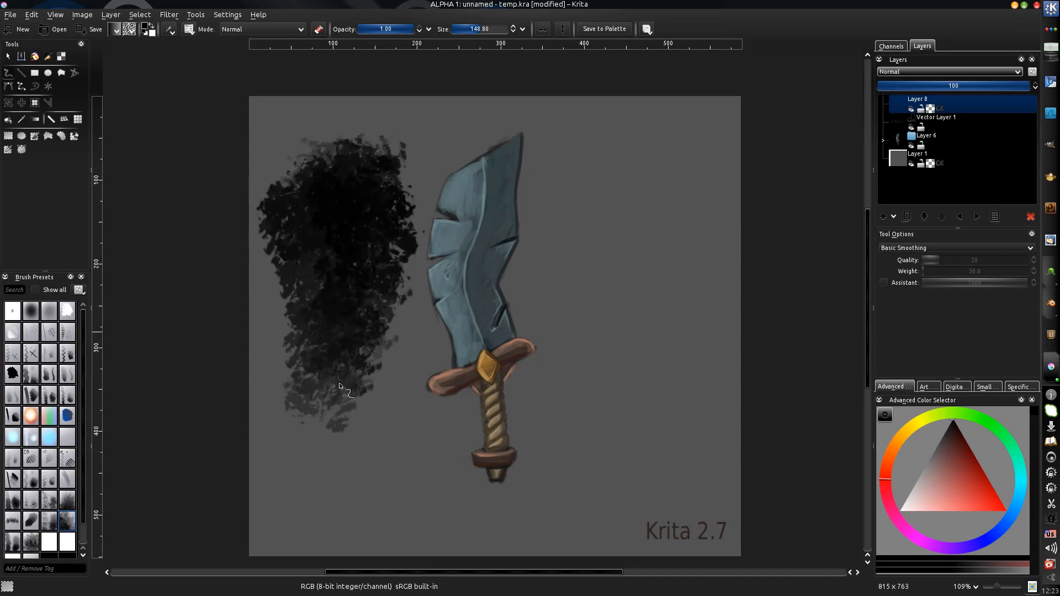
pyautogui.hotkey('ctrl', 'z')
pyautogui.hotkey('ctrl', 'z')
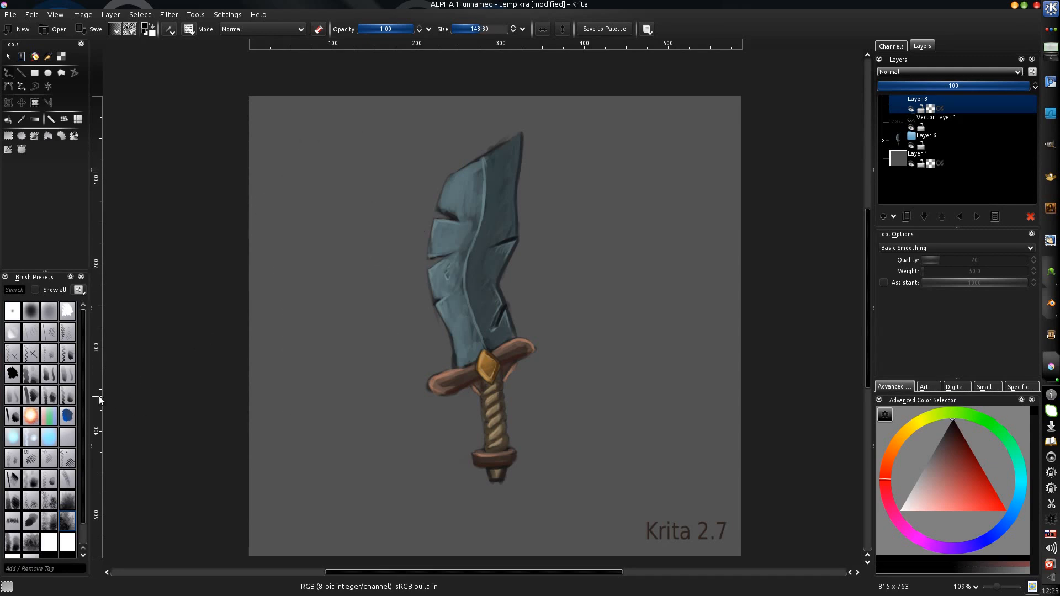
# Step: Show all brush presets and paint overlapping black and red strokes with a size 100 blending preset left of the sword
pyautogui.click(55, 291)
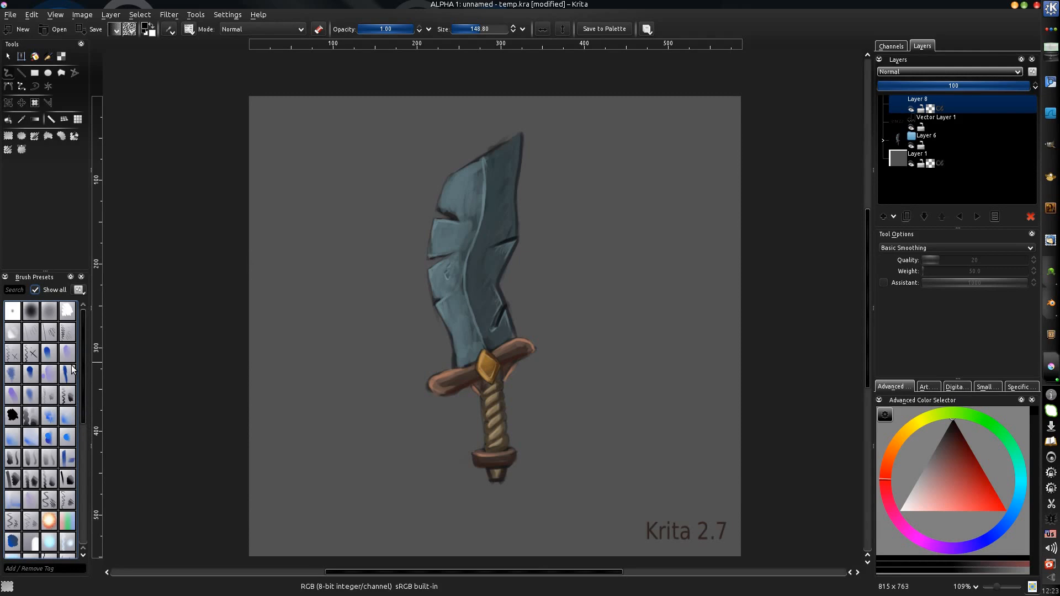
pyautogui.click(49, 355)
pyautogui.moveTo(305, 264)
pyautogui.mouseDown()
pyautogui.moveTo(322, 315)
pyautogui.moveTo(309, 345)
pyautogui.mouseUp()
pyautogui.click(1010, 478)
pyautogui.moveTo(334, 221)
pyautogui.mouseDown()
pyautogui.moveTo(327, 232)
pyautogui.moveTo(349, 308)
pyautogui.moveTo(328, 377)
pyautogui.mouseUp()
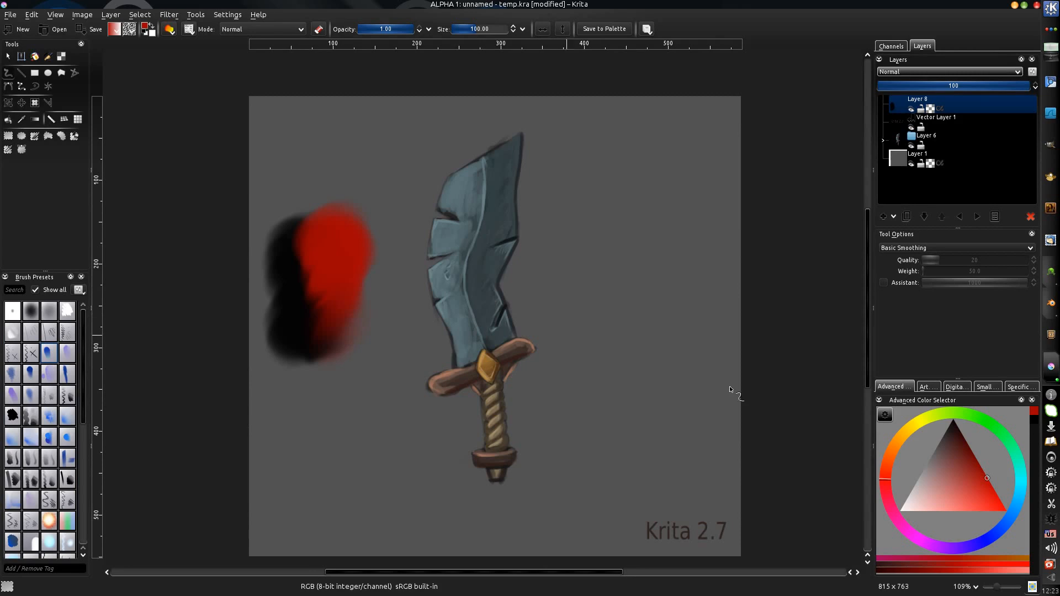
# Step: Blend green and orange strokes in next to the red one, and clear all the test paint from the layer
pyautogui.click(989, 423)
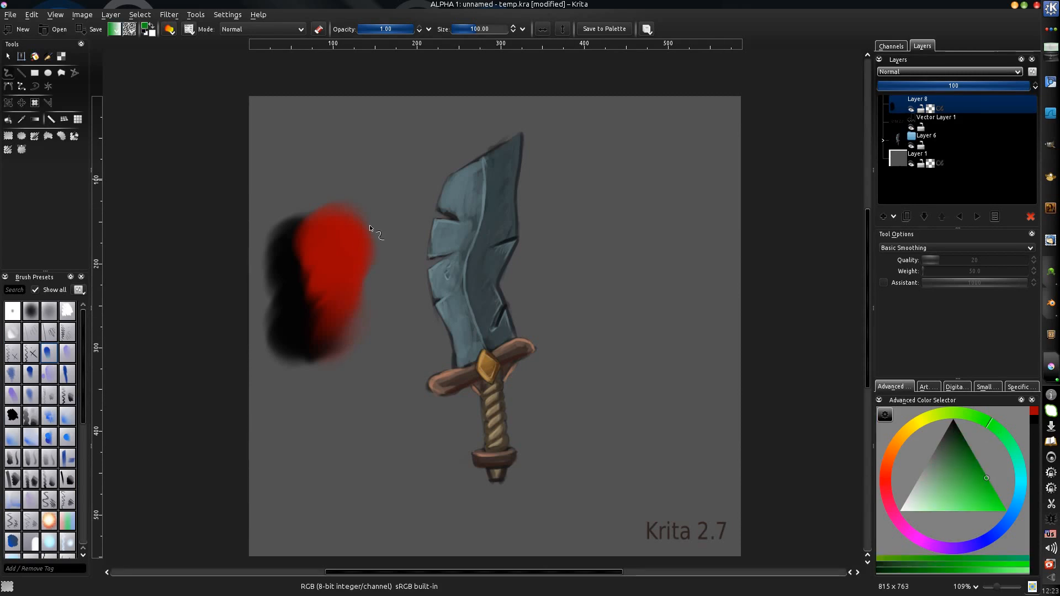
pyautogui.moveTo(364, 253)
pyautogui.mouseDown()
pyautogui.moveTo(343, 331)
pyautogui.moveTo(360, 199)
pyautogui.moveTo(346, 226)
pyautogui.moveTo(367, 276)
pyautogui.moveTo(360, 267)
pyautogui.moveTo(380, 233)
pyautogui.moveTo(408, 351)
pyautogui.mouseUp()
pyautogui.click(903, 443)
pyautogui.moveTo(416, 263); pyautogui.dragTo(389, 332)
pyautogui.moveTo(326, 274); pyautogui.dragTo(355, 253, button='middle')
pyautogui.press('Delete')
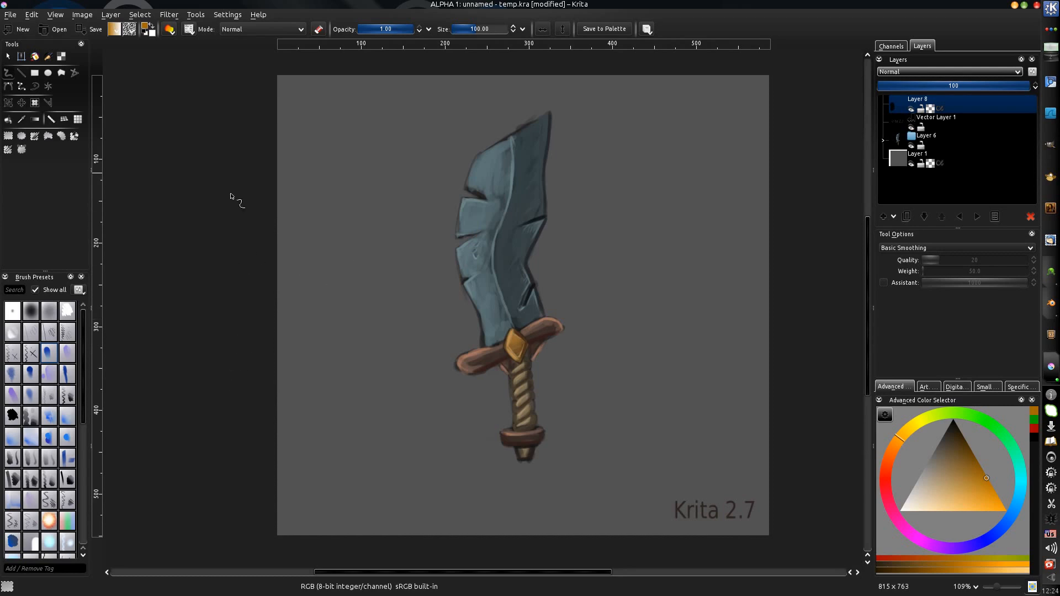
# Step: Make a rectangular, an elliptical and a size 30 brush-painted selection in succession, starting left of the sword
pyautogui.click(9, 136)
pyautogui.moveTo(348, 135); pyautogui.dragTo(433, 213)
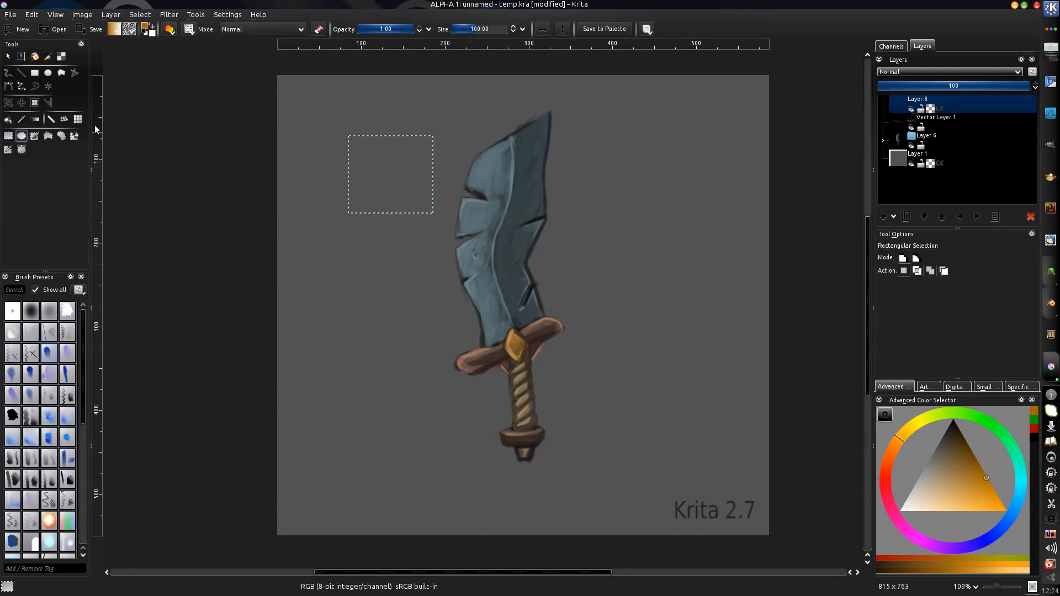
pyautogui.click(21, 136)
pyautogui.moveTo(328, 147); pyautogui.dragTo(427, 211)
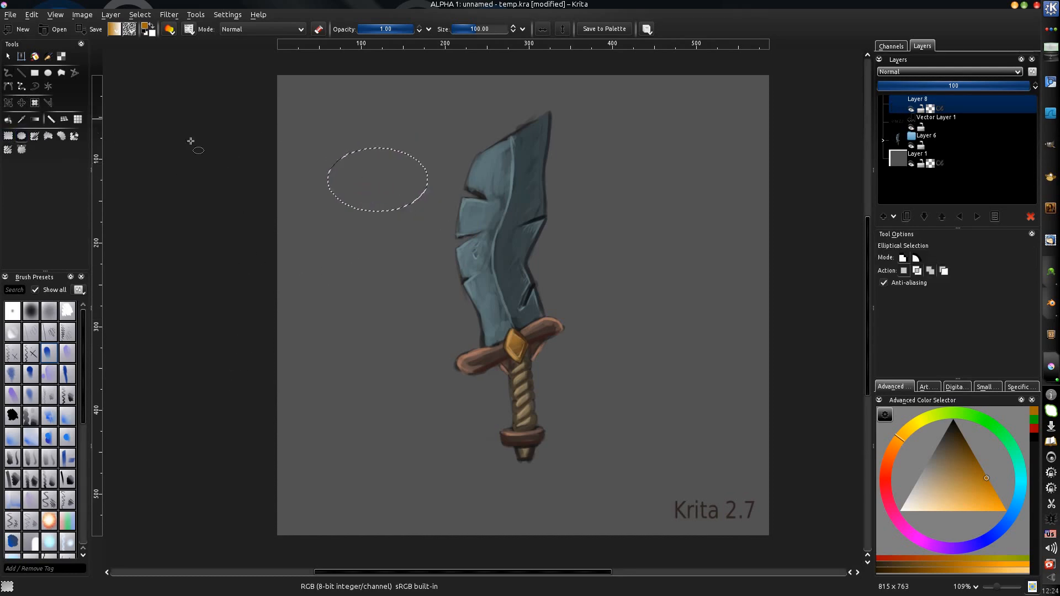
pyautogui.click(35, 136)
pyautogui.moveTo(346, 152)
pyautogui.mouseDown()
pyautogui.moveTo(411, 222)
pyautogui.moveTo(563, 239)
pyautogui.moveTo(550, 246)
pyautogui.mouseUp()
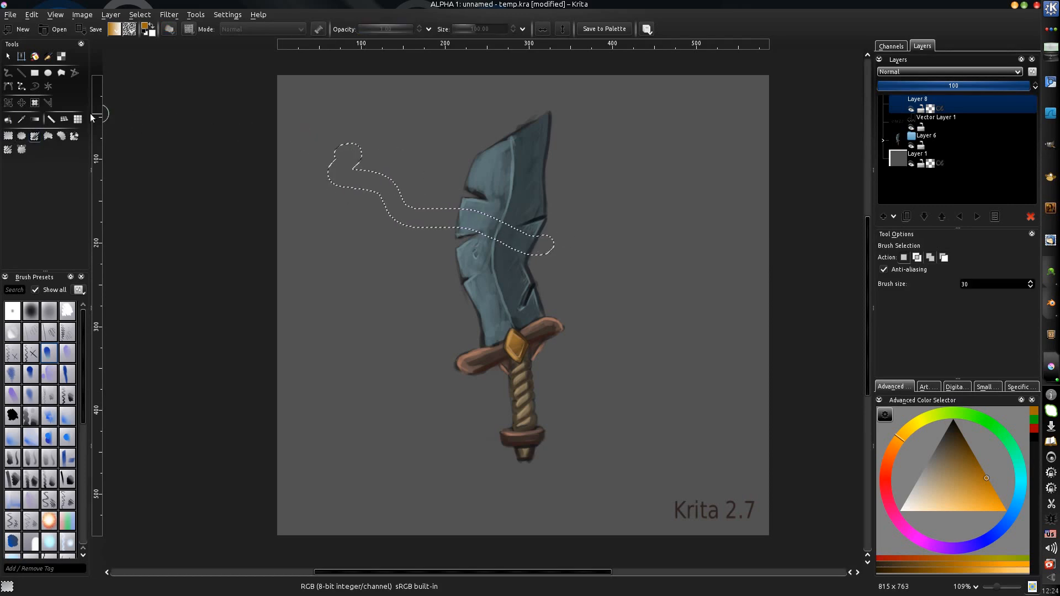
# Step: Outline a seven-cornered polygonal selection left of the sword and deselect it
pyautogui.click(48, 136)
pyautogui.click(309, 136)
pyautogui.click(362, 140)
pyautogui.click(416, 169)
pyautogui.click(396, 219)
pyautogui.click(337, 229)
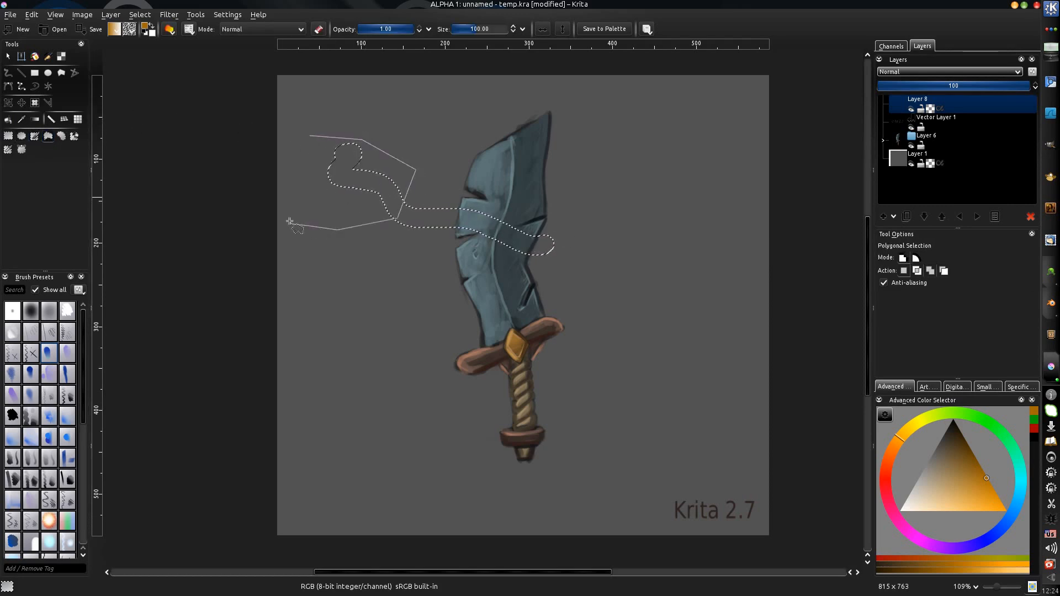
pyautogui.click(292, 223)
pyautogui.click(291, 200)
pyautogui.doubleClick(309, 135)
pyautogui.moveTo(258, 151); pyautogui.dragTo(289, 149, button='middle')
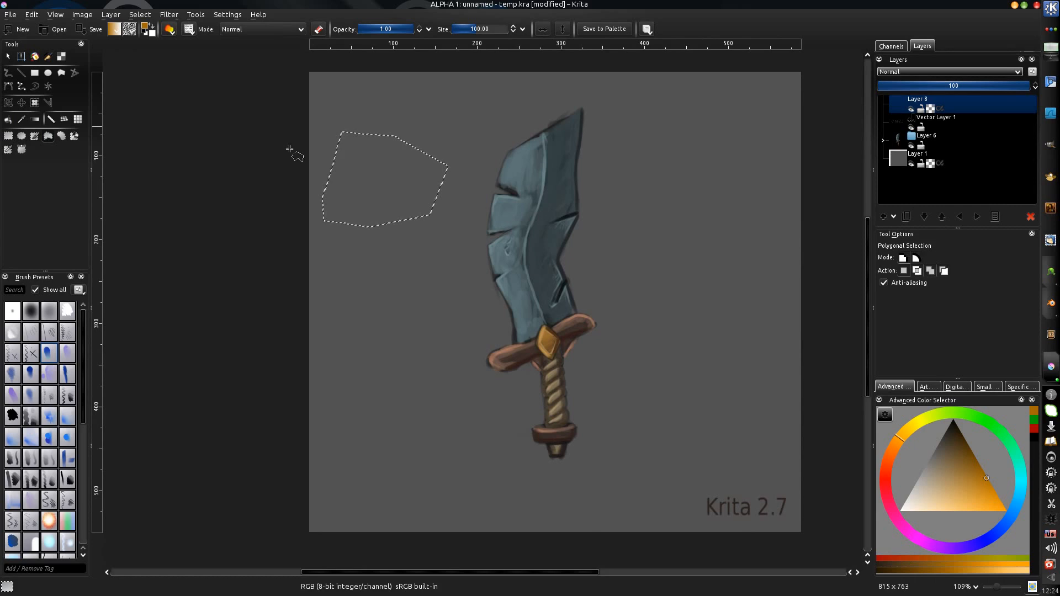
pyautogui.hotkey('ctrl', 'shift', 'a')
# Step: Fill the whole layer with orange using the Fill tool with Fill entire selection enabled, and undo the fill
pyautogui.click(8, 120)
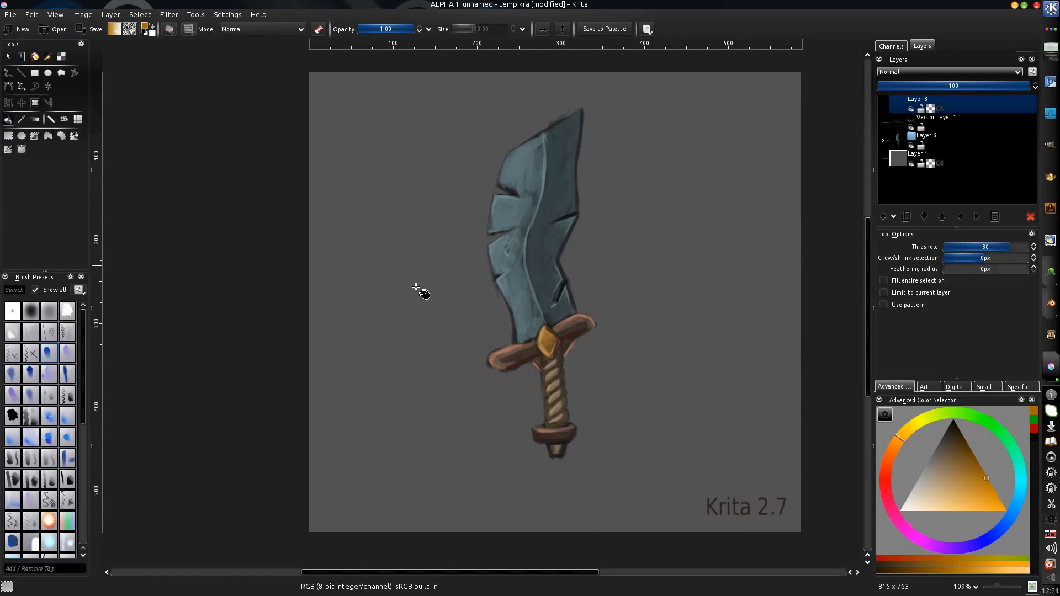
pyautogui.click(883, 279)
pyautogui.click(605, 254)
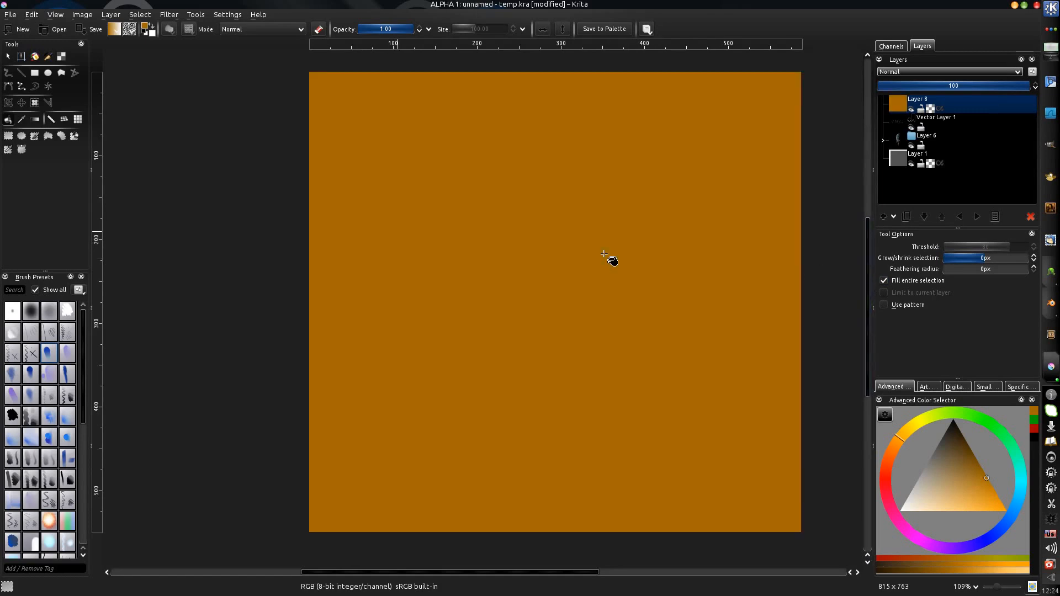
pyautogui.hotkey('ctrl', 'z')
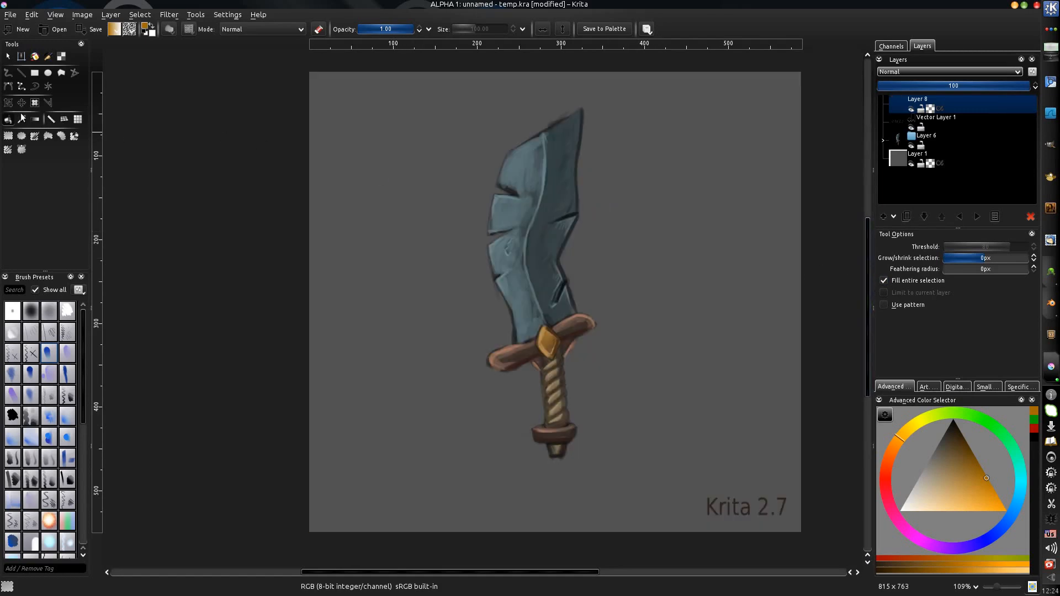
# Step: Try a linear gradient running diagonally downward left of the sword, and undo it
pyautogui.click(34, 119)
pyautogui.moveTo(428, 170); pyautogui.dragTo(478, 382)
pyautogui.hotkey('ctrl', 'z')
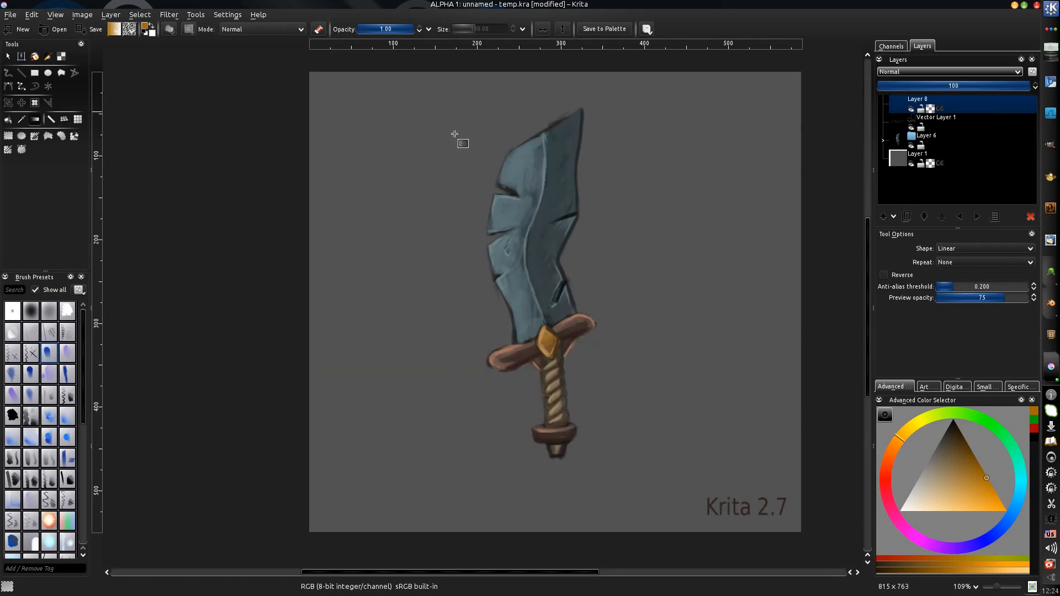
# Step: Try the Line tool with thick straight orange strokes around the sword, and undo them
pyautogui.scroll(1, 334, 205)
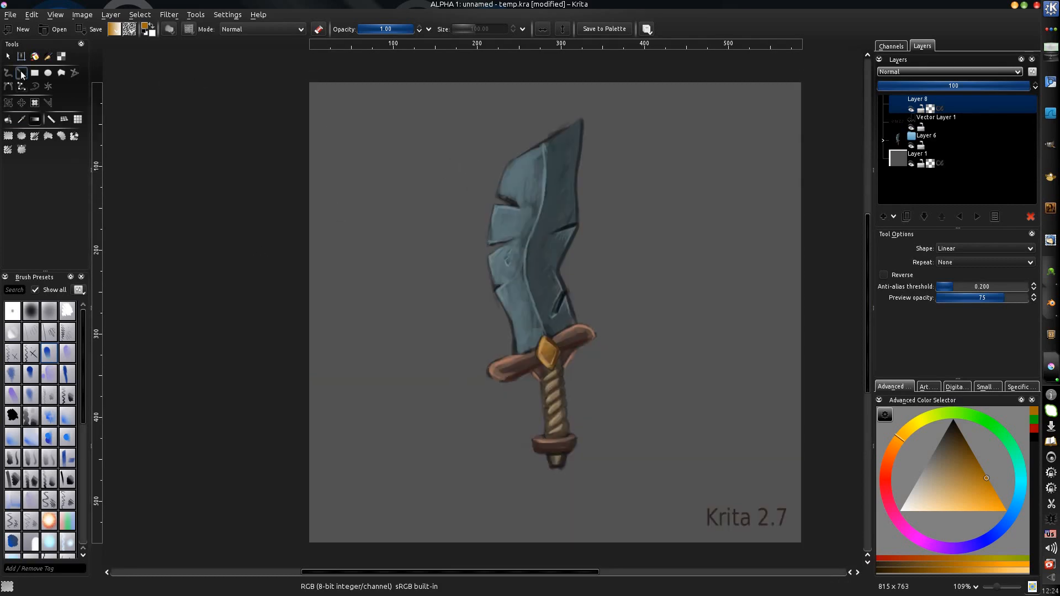
pyautogui.click(21, 74)
pyautogui.moveTo(392, 184)
pyautogui.mouseDown()
pyautogui.moveTo(475, 182)
pyautogui.moveTo(364, 355)
pyautogui.mouseUp()
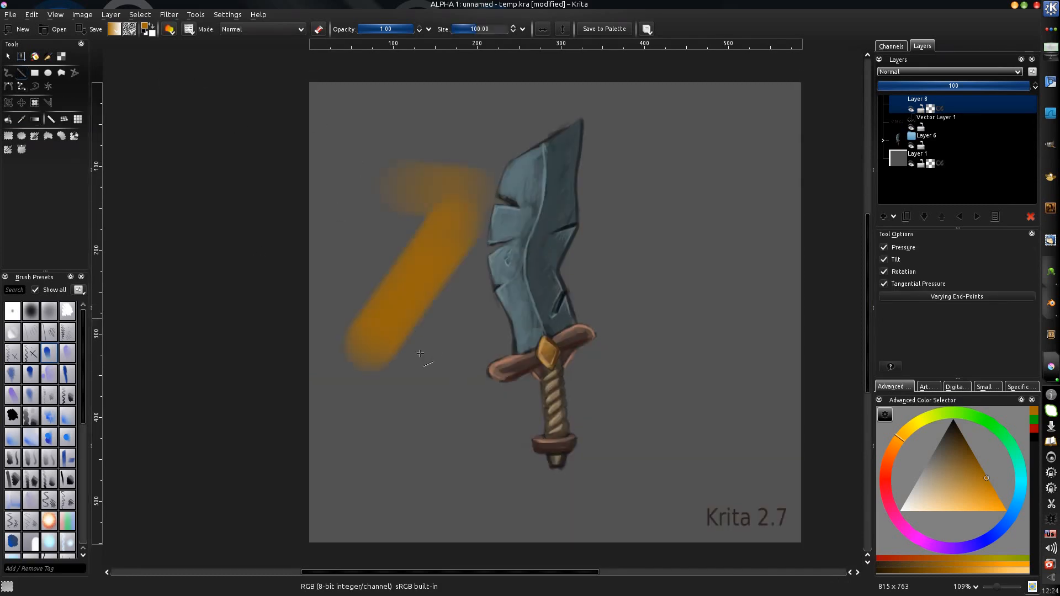
pyautogui.moveTo(395, 408)
pyautogui.mouseDown()
pyautogui.moveTo(710, 301)
pyautogui.moveTo(721, 284)
pyautogui.mouseUp()
pyautogui.hotkey('ctrl', 'z')
pyautogui.hotkey('ctrl', 'z')
pyautogui.hotkey('ctrl', 'z')
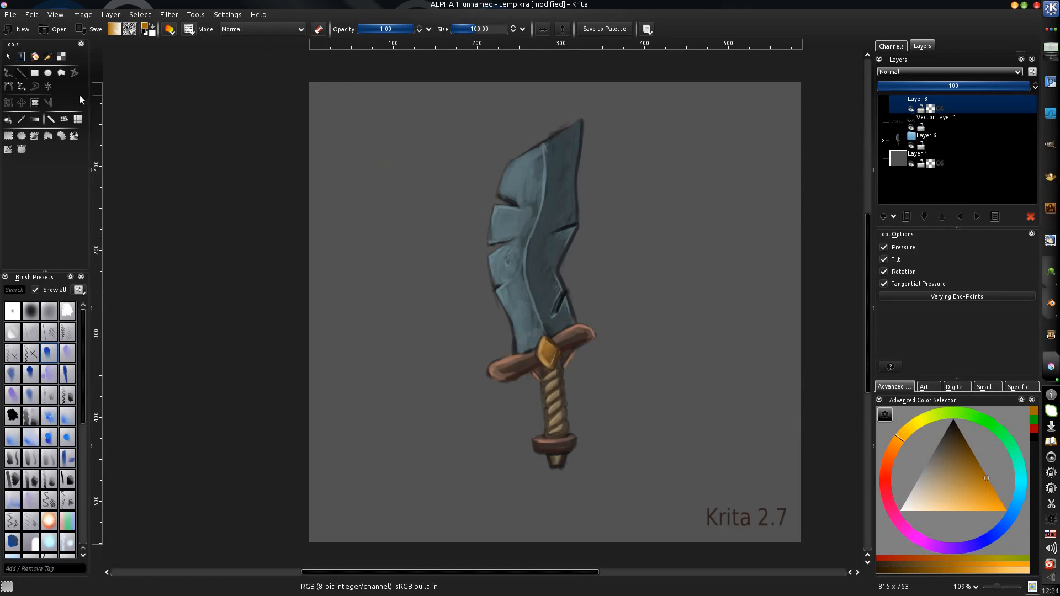
# Step: Draw an unfilled orange rectangle and ellipse with brush outlines over the sword, and undo both
pyautogui.moveTo(386, 167); pyautogui.dragTo(529, 304)
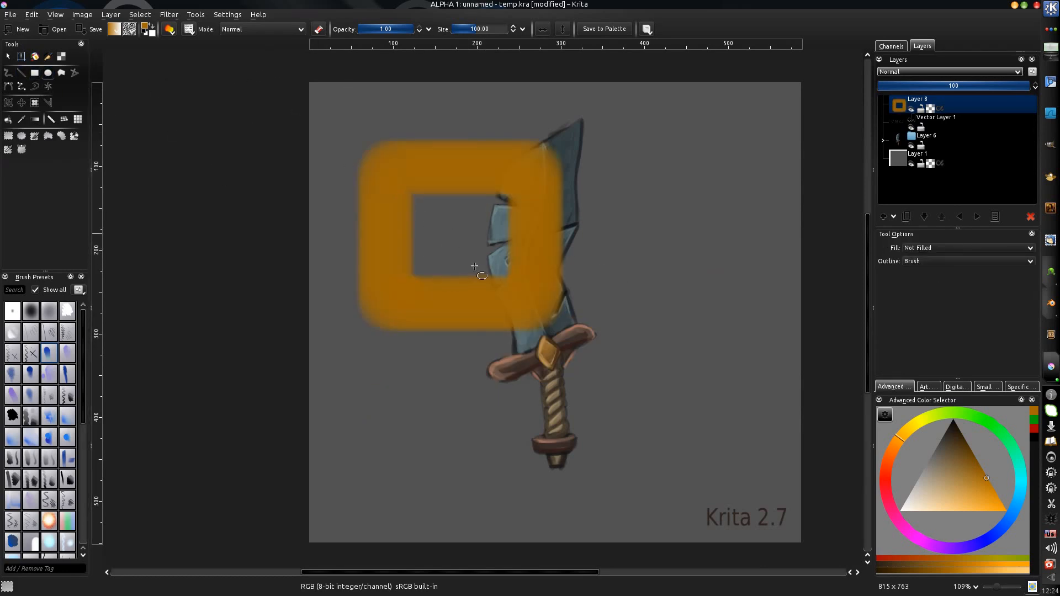
pyautogui.moveTo(475, 265); pyautogui.dragTo(661, 409)
pyautogui.hotkey('ctrl', 'z')
pyautogui.hotkey('ctrl', 'z')
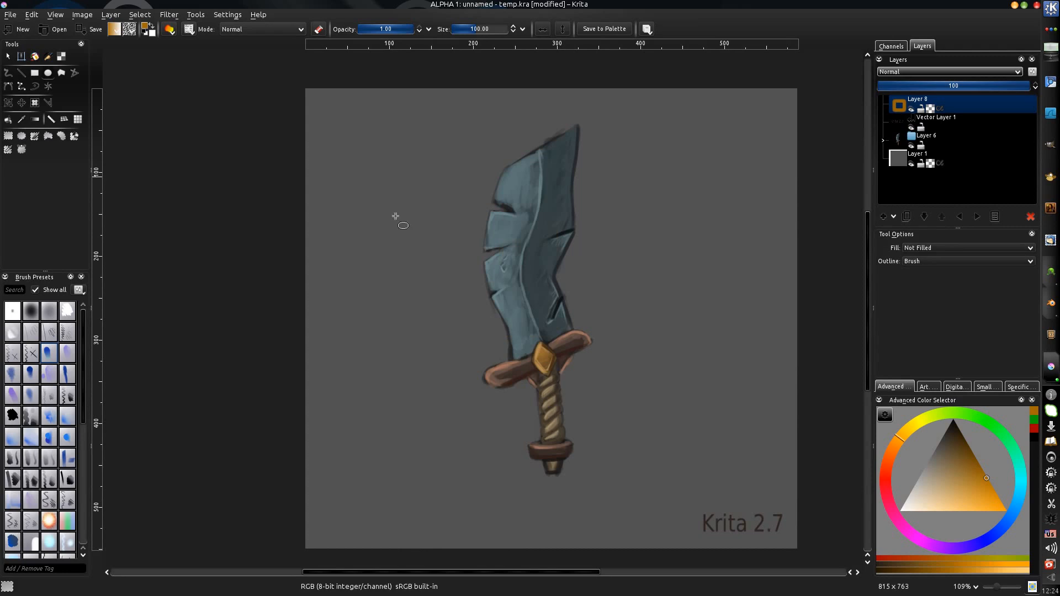
# Step: Draw a small orange circle left of the sword, undo it and return to the Freehand Brush tool
pyautogui.keyDown('shift'); pyautogui.moveTo(428, 256); pyautogui.dragTo(386, 217); pyautogui.keyUp('shift')
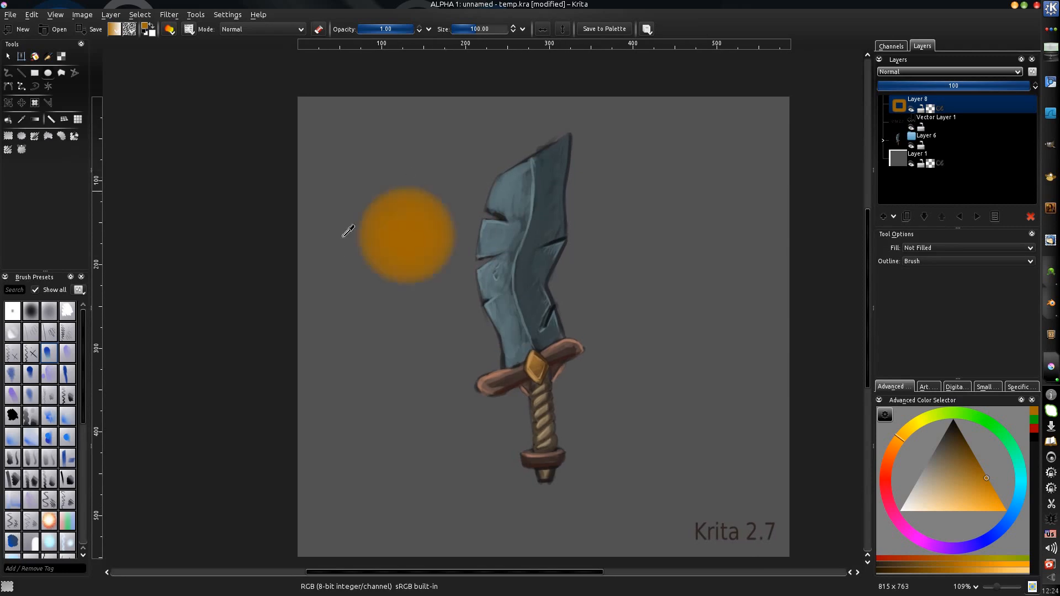
pyautogui.hotkey('ctrl', 'z')
pyautogui.click(8, 73)
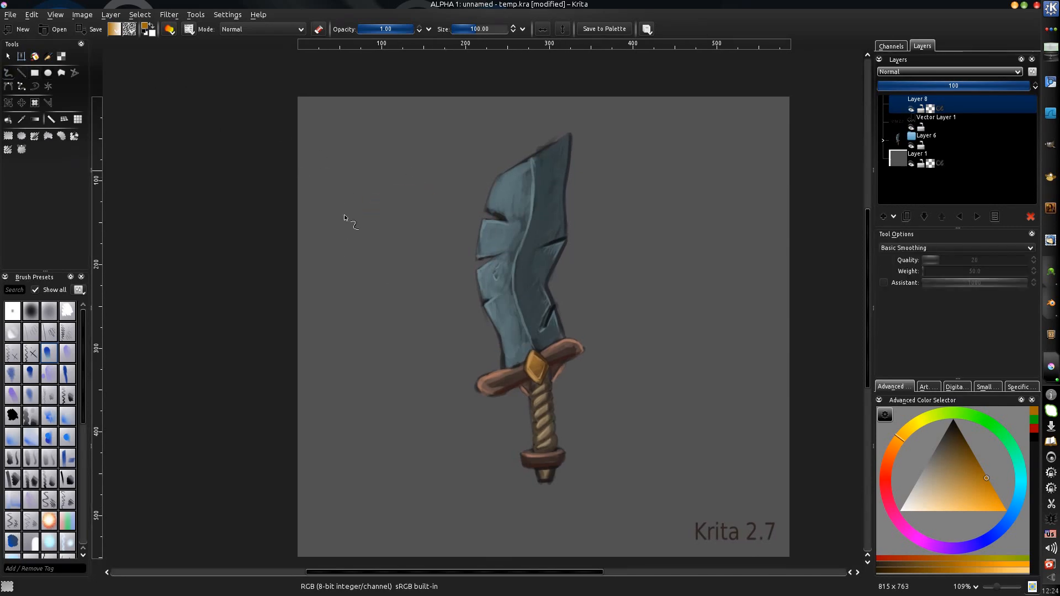
# Step: Reduce the Freehand Brush size to 20
pyautogui.press('[')
pyautogui.moveTo(414, 293); pyautogui.dragTo(393, 293, button='middle')
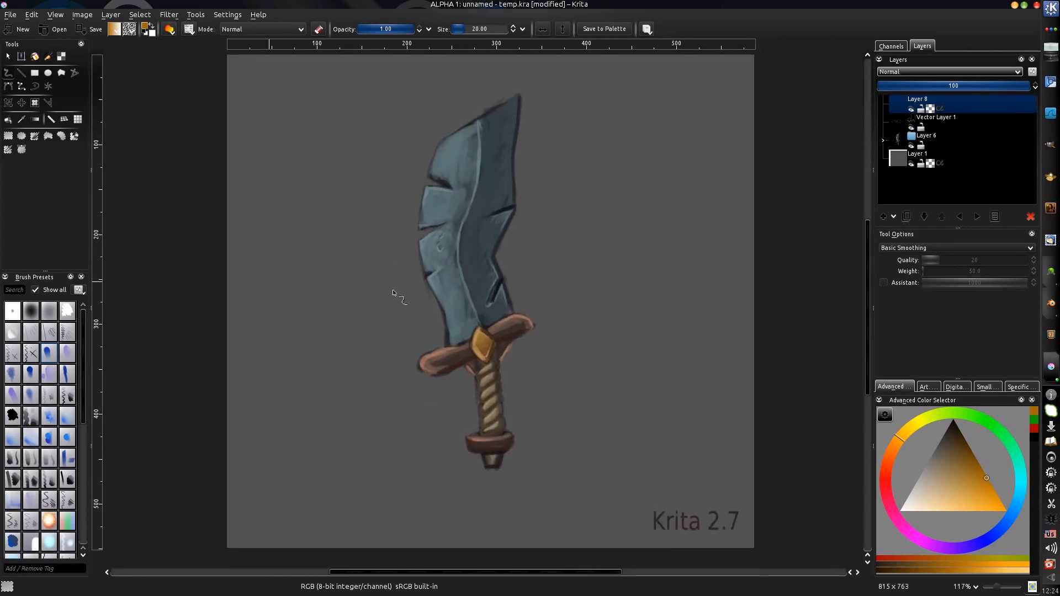
pyautogui.scroll(1, 403, 297)
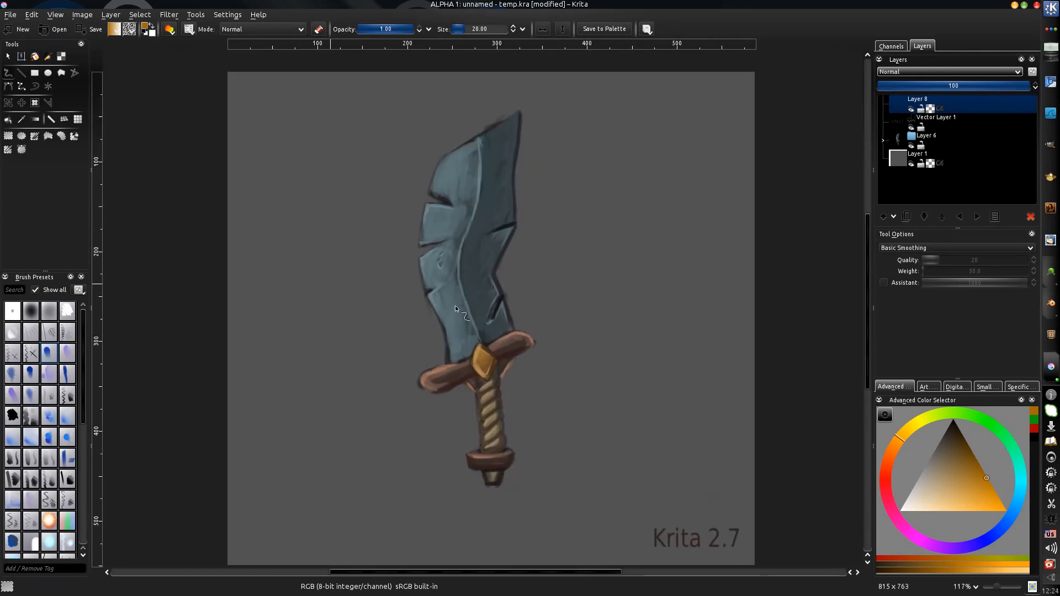
pyautogui.moveTo(469, 275); pyautogui.dragTo(466, 277, button='middle')
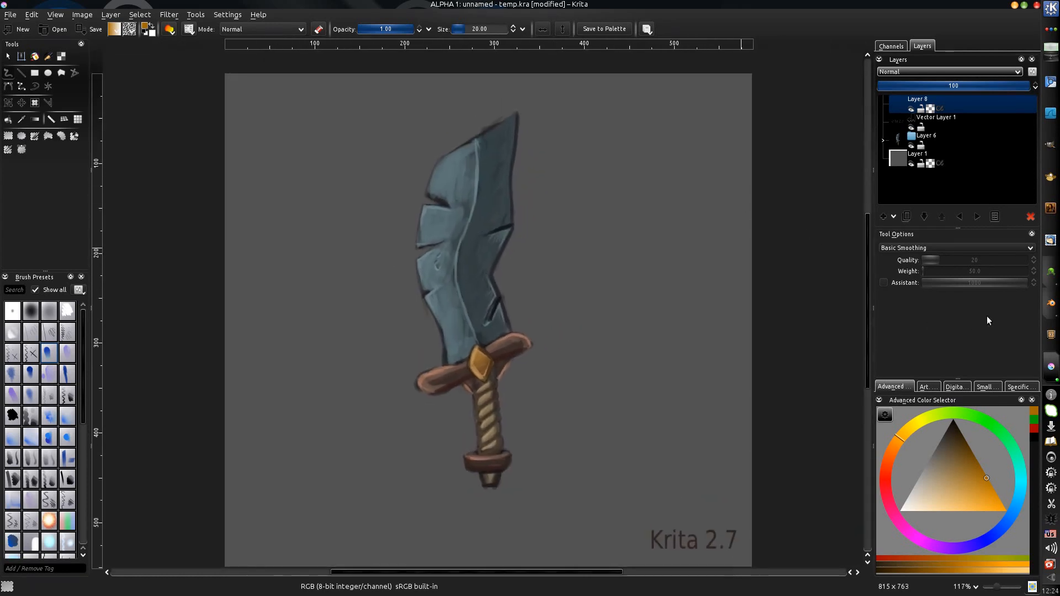
# Step: Switch to Blender and examine the sword mesh untextured, including its UV layout in Edit Mode
pyautogui.click(1048, 305)
pyautogui.scroll(-3, 397, 279)
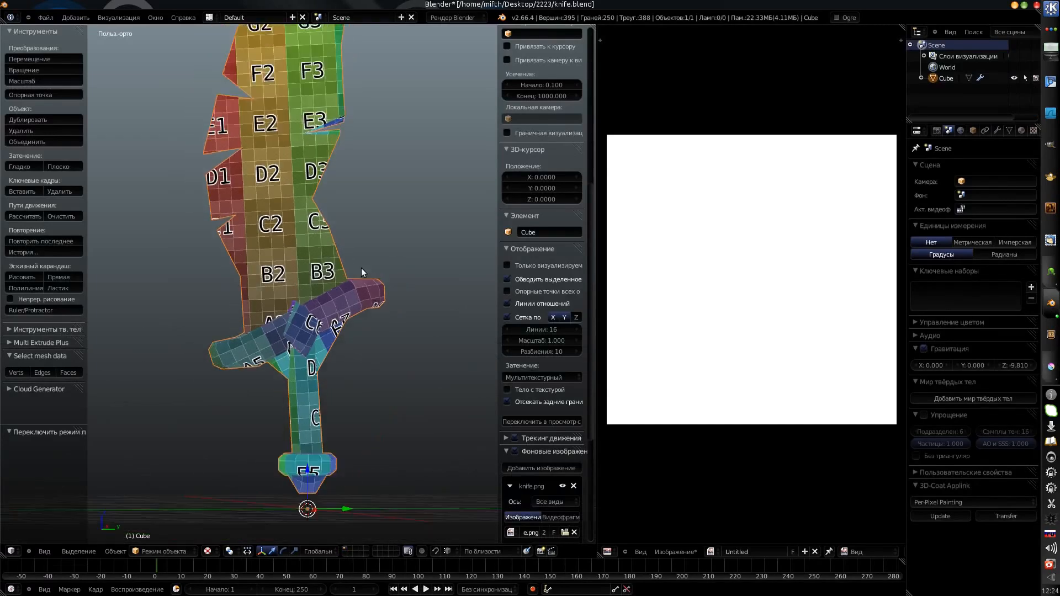
pyautogui.moveTo(361, 267)
pyautogui.mouseDown(button='middle')
pyautogui.moveTo(317, 297)
pyautogui.moveTo(369, 289)
pyautogui.moveTo(323, 276)
pyautogui.moveTo(402, 274)
pyautogui.moveTo(326, 310)
pyautogui.moveTo(472, 295)
pyautogui.mouseUp(button='middle')
pyautogui.hotkey('alt', 'z')
pyautogui.press('Tab')
pyautogui.press('a')
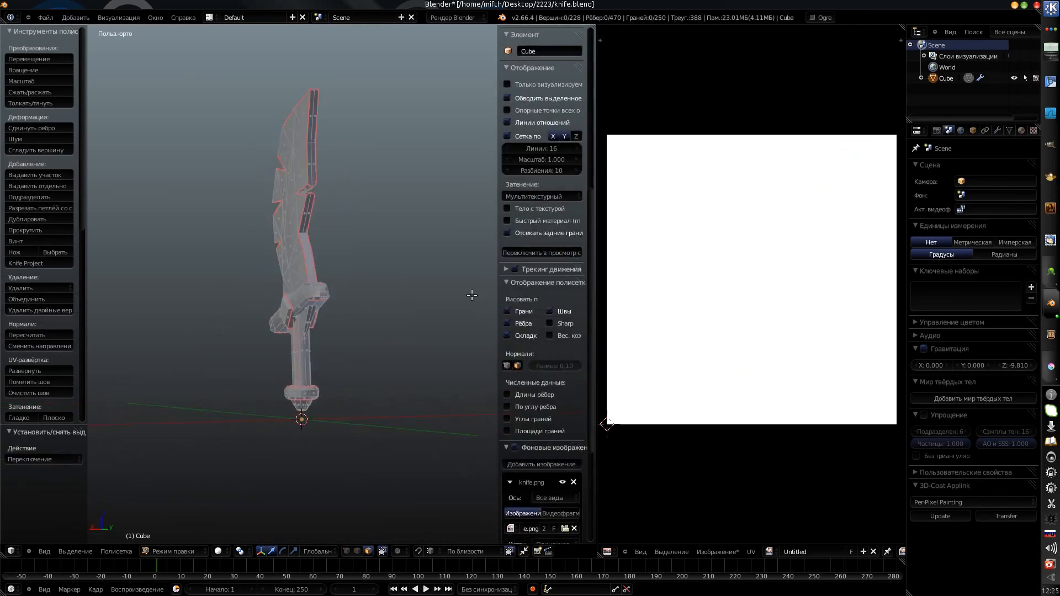
pyautogui.press('a')
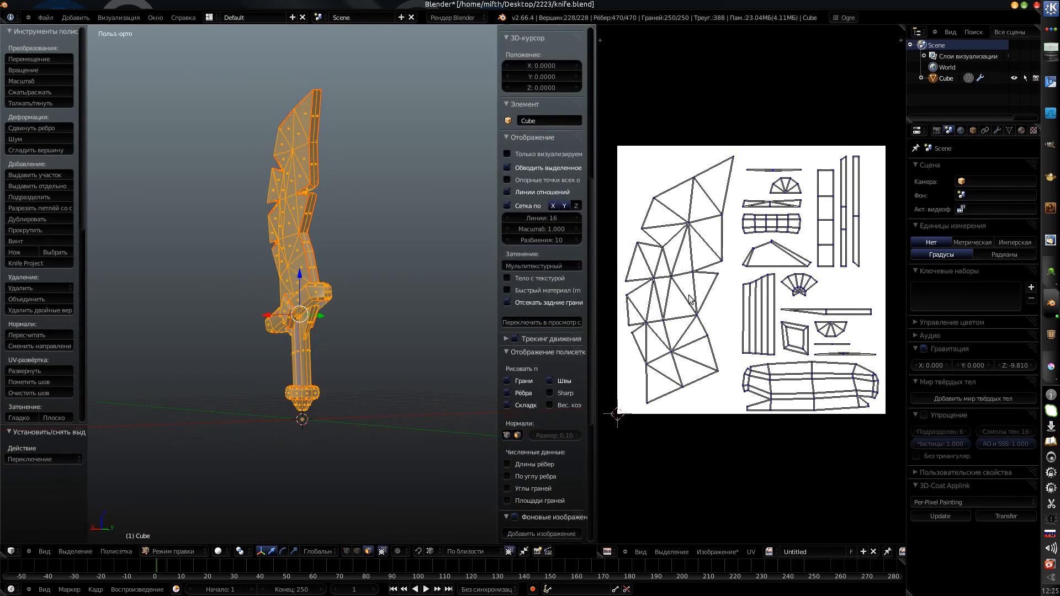
pyautogui.press('Tab')
pyautogui.moveTo(318, 271); pyautogui.dragTo(329, 258, button='middle')
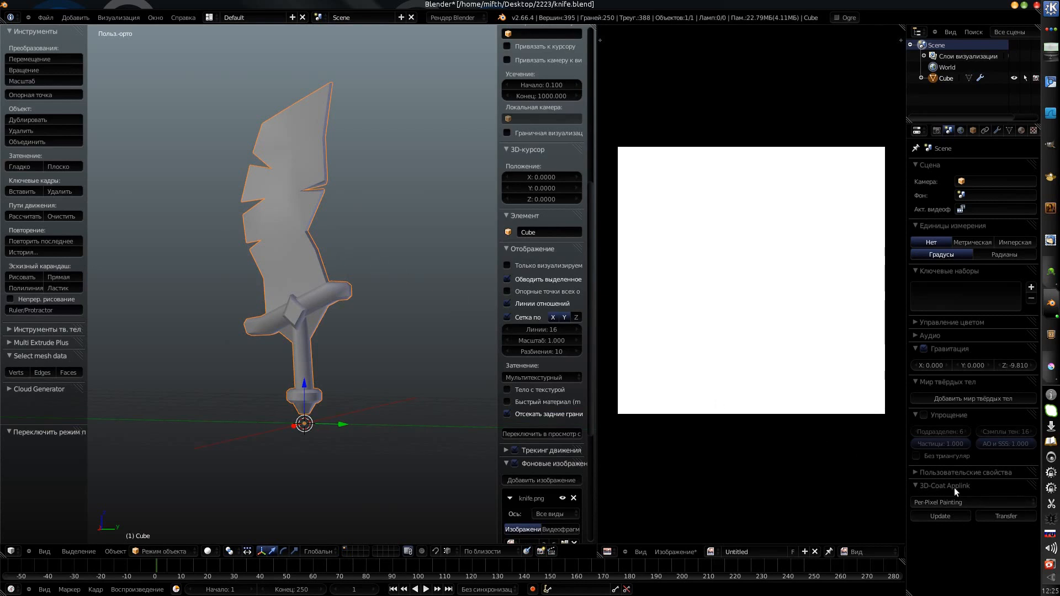
# Step: Transfer the sword to 3D-Coat for Per-Pixel Painting through the 3D-Coat Applink and switch to 3D-Coat
pyautogui.click(1008, 515)
pyautogui.hotkey('alt', 'Tab')
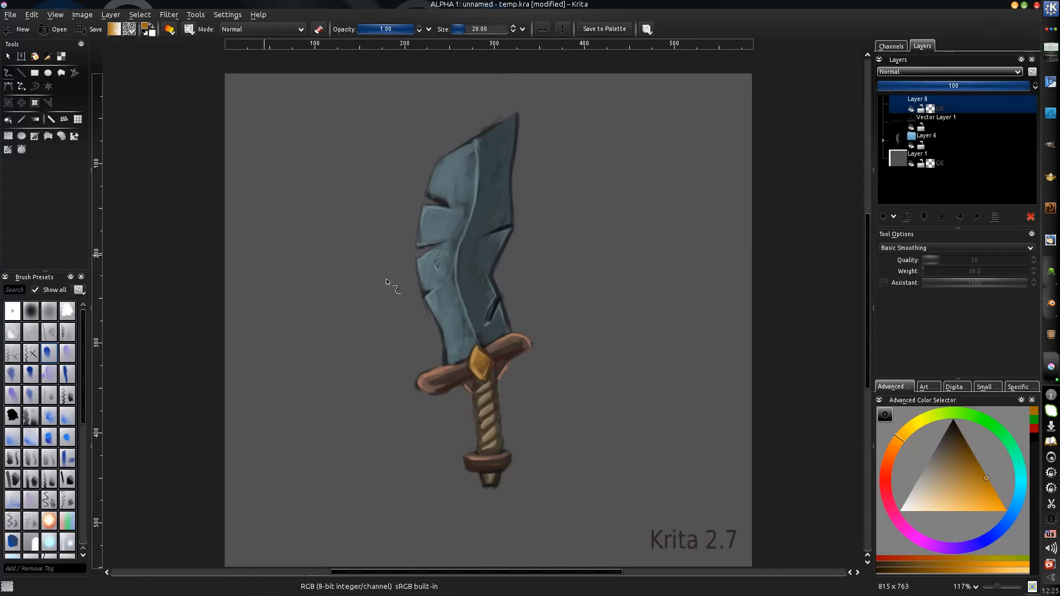
pyautogui.hotkey('alt', 'Tab')
pyautogui.click(1051, 273)
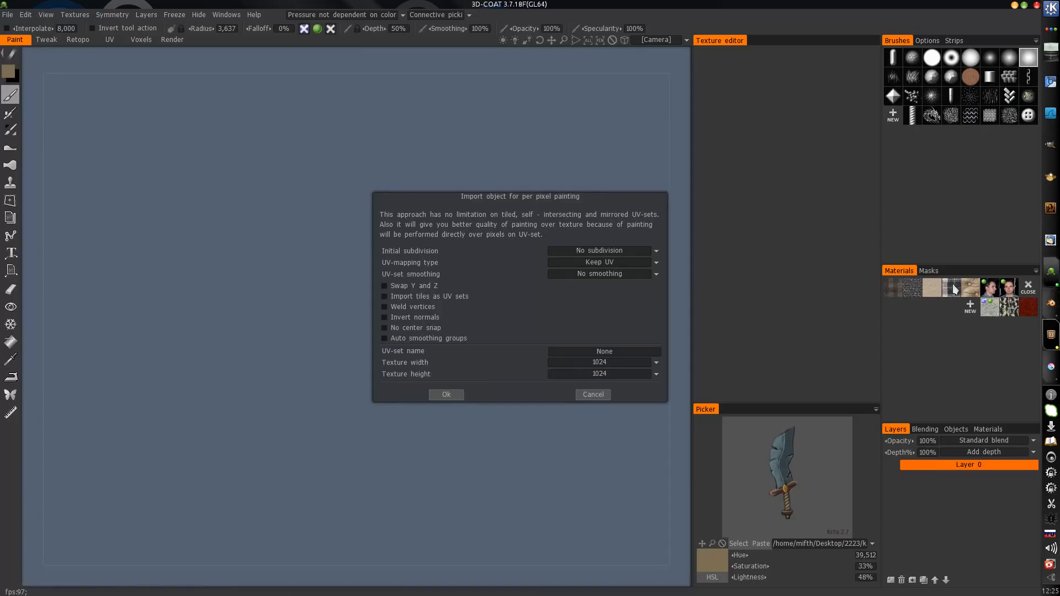
# Step: Import the object for per-pixel painting with auto smoothing groups at a maximum angle of 45 and a chosen texture width
pyautogui.click(384, 338)
pyautogui.click(636, 342)
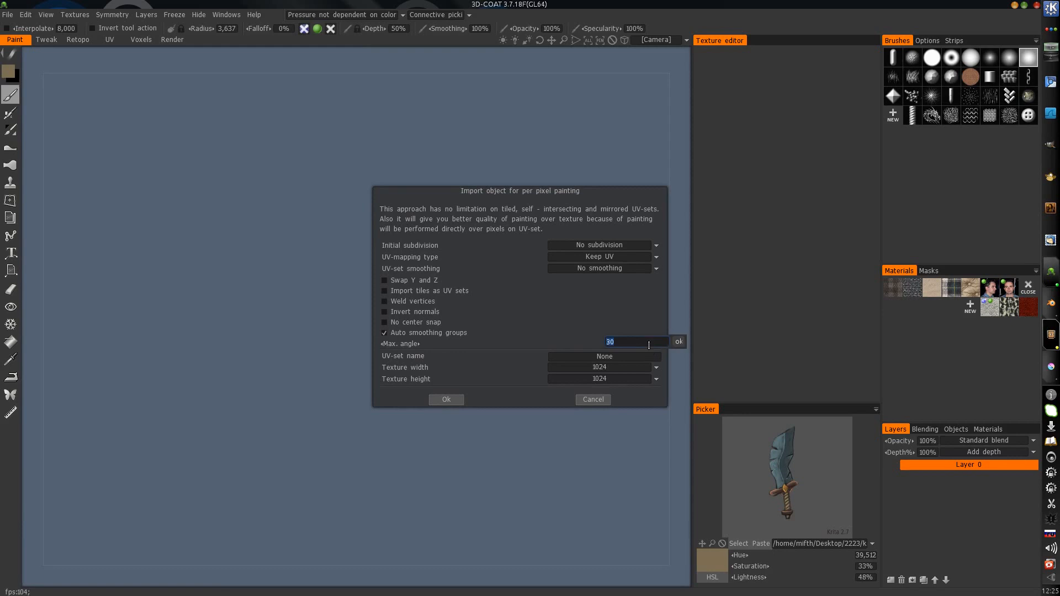
pyautogui.click(679, 342)
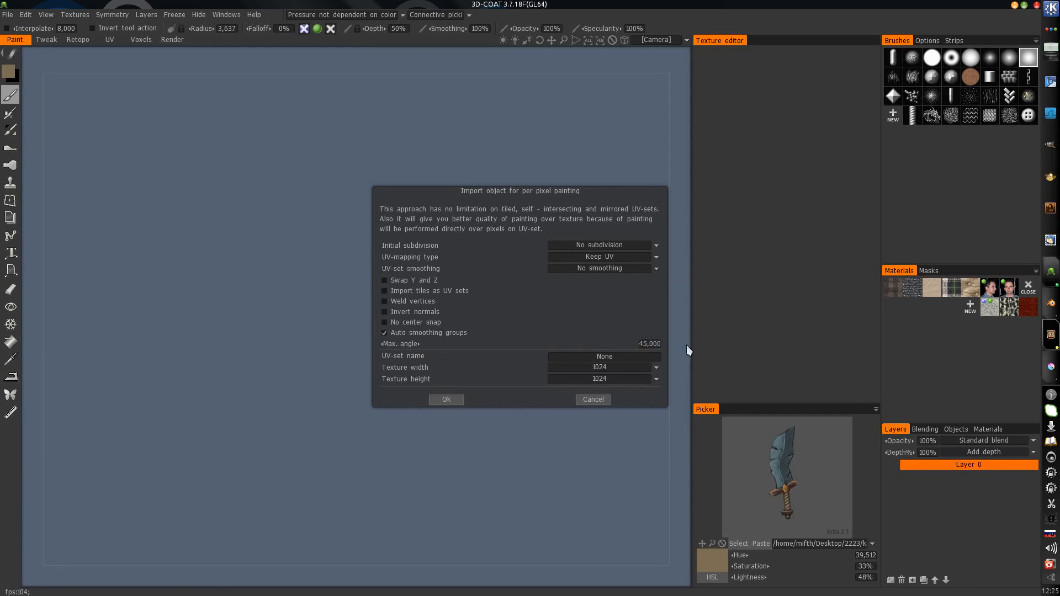
pyautogui.click(622, 367)
pyautogui.click(560, 421)
pyautogui.click(451, 401)
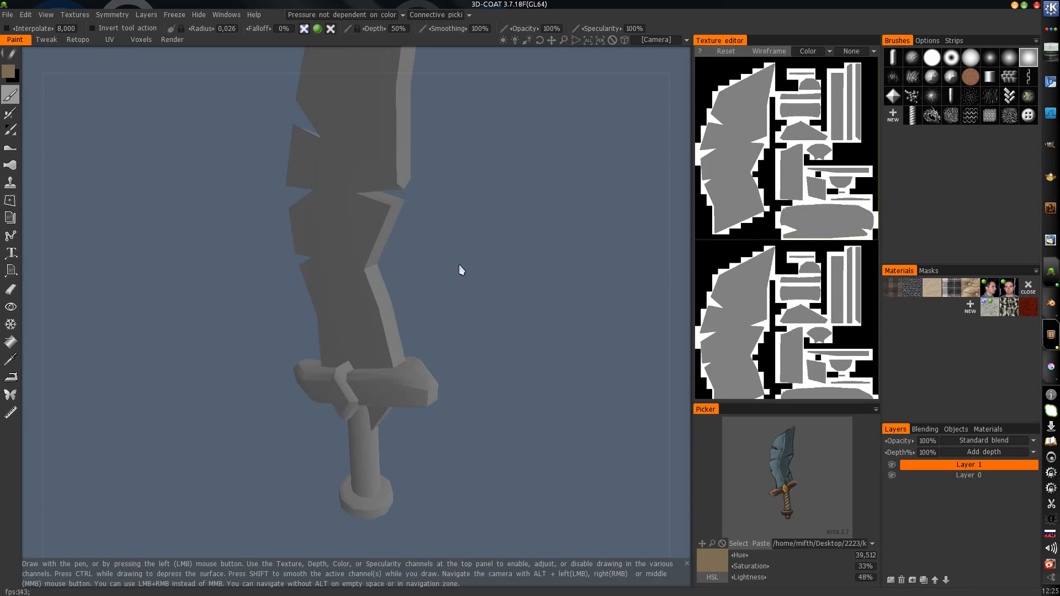
# Step: Examine the imported sword model from the front and compare it with the sword painting in Krita
pyautogui.scroll(-4, 373, 293)
pyautogui.keyDown('alt'); pyautogui.moveTo(374, 293); pyautogui.dragTo(369, 302); pyautogui.keyUp('alt')
pyautogui.scroll(3, 356, 259)
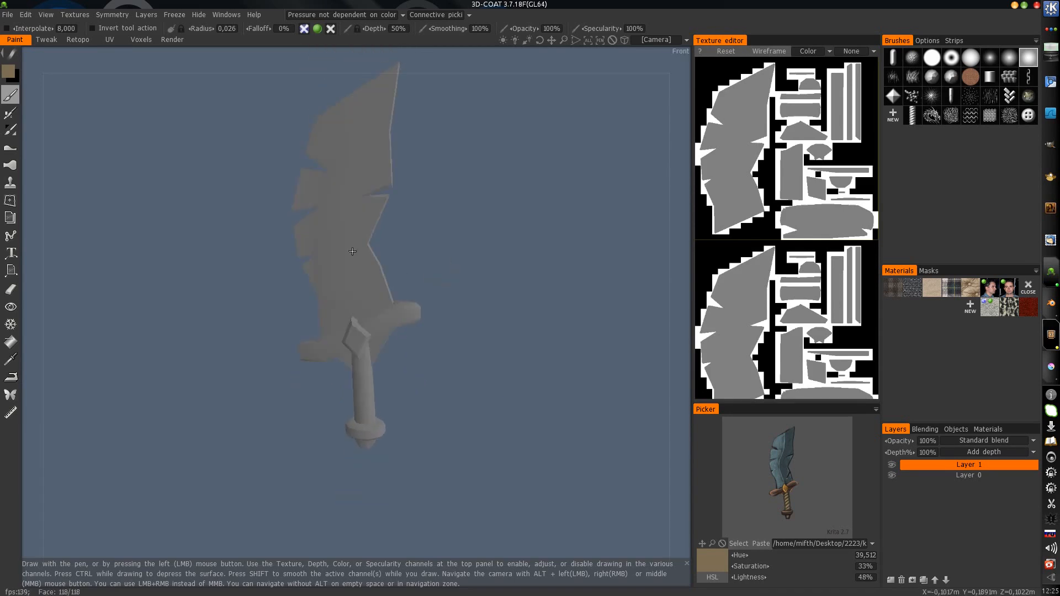
pyautogui.hotkey('alt', 'Tab')
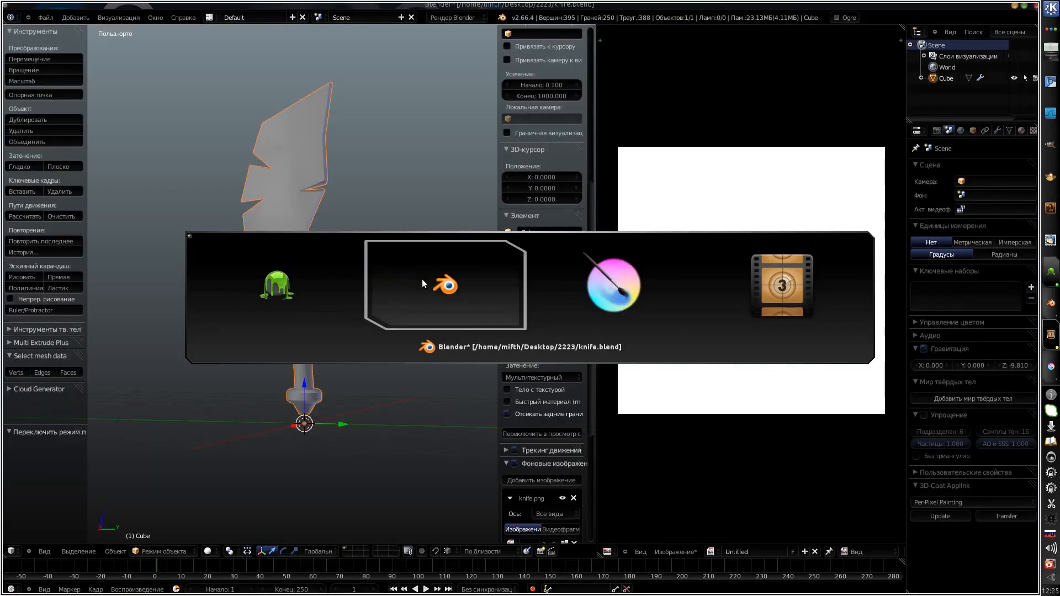
pyautogui.hotkey('alt', 'Tab')
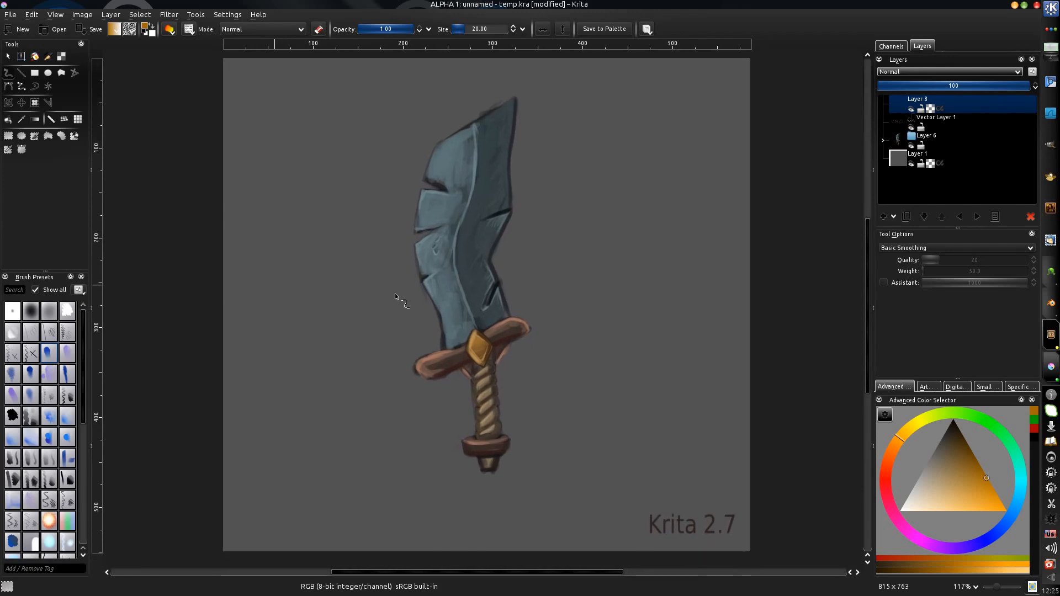
# Step: Switch back to 3D-Coat and make the Layers panel slightly taller
pyautogui.hotkey('alt', 'Tab')
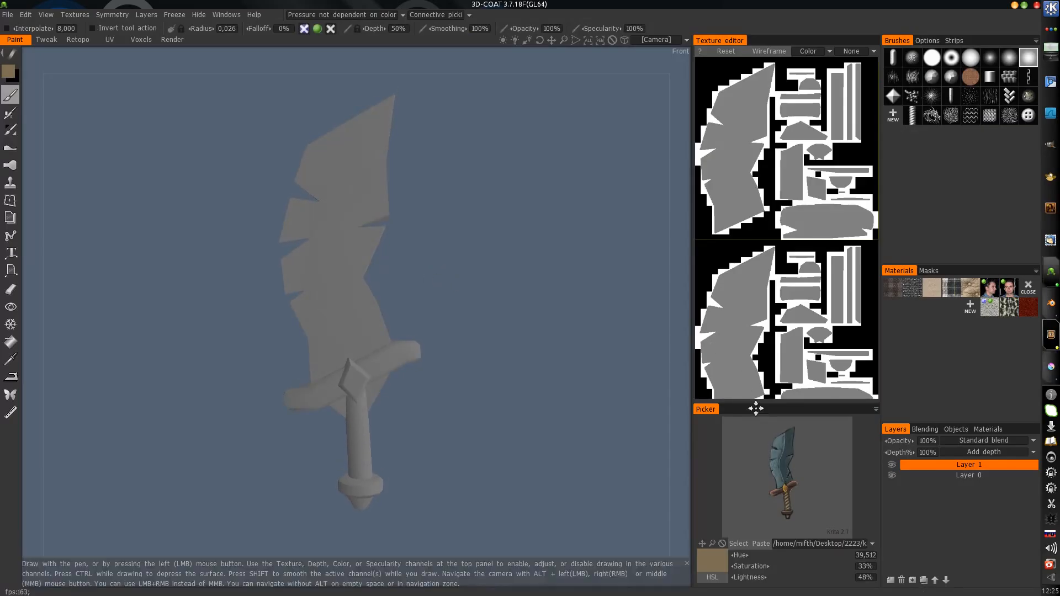
pyautogui.scroll(5, 370, 223)
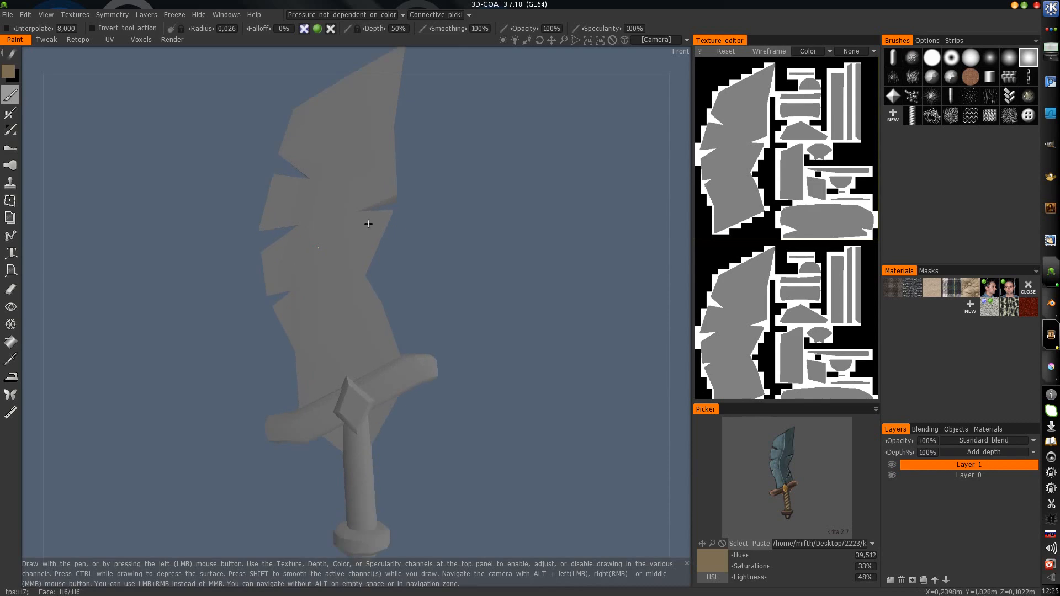
pyautogui.scroll(-2, 353, 240)
pyautogui.keyDown('alt'); pyautogui.moveTo(343, 260); pyautogui.dragTo(339, 238, button='middle'); pyautogui.keyUp('alt')
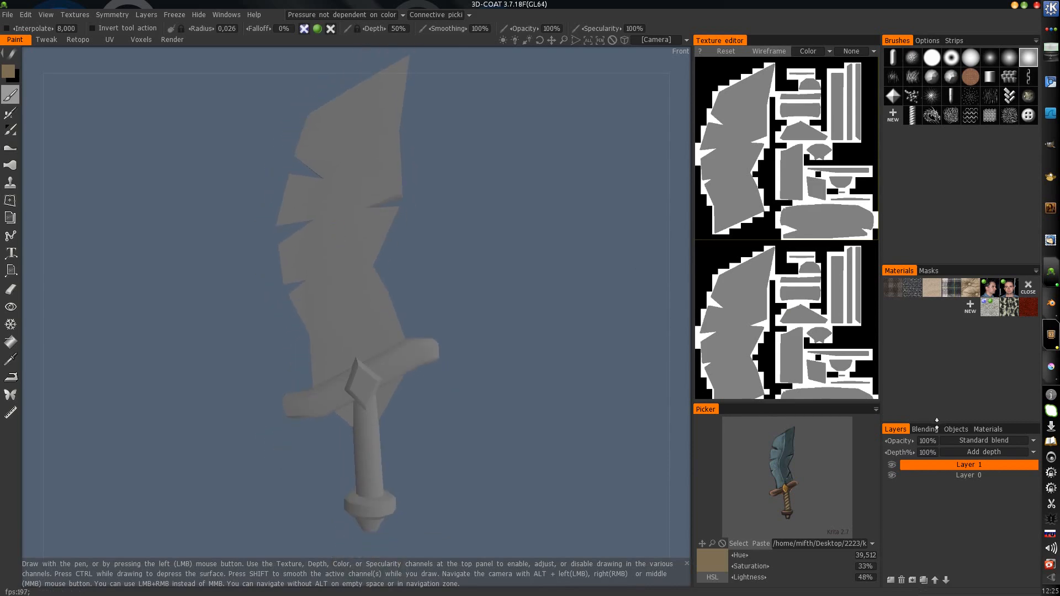
pyautogui.moveTo(937, 420); pyautogui.dragTo(936, 408)
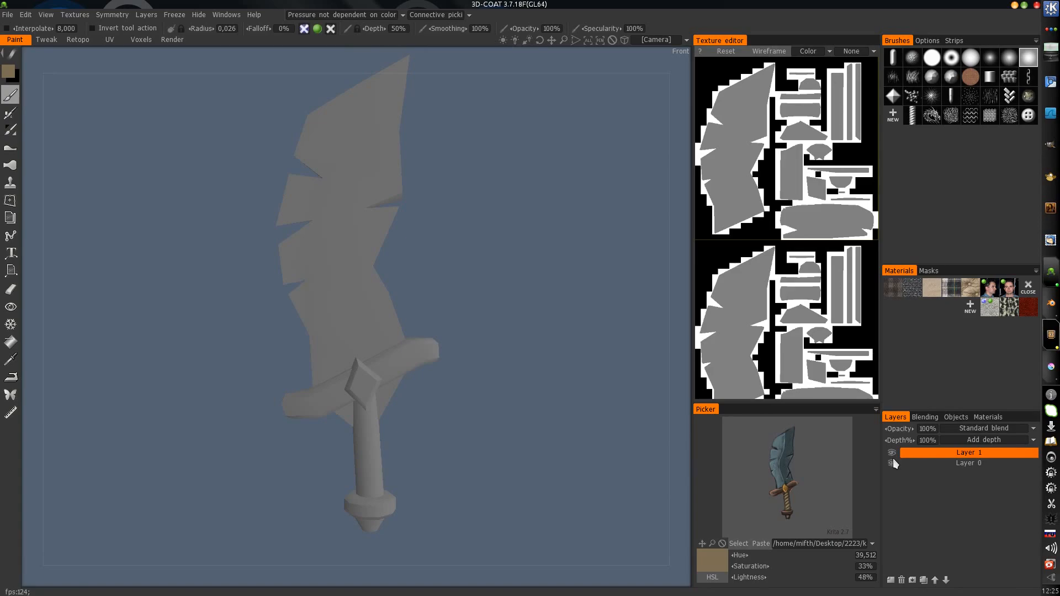
# Step: Switch to Krita and check the painting's layers by toggling the visibility of Layer 8, Layer 6 and Layer 1
pyautogui.hotkey('alt', 'Tab')
pyautogui.click(909, 110)
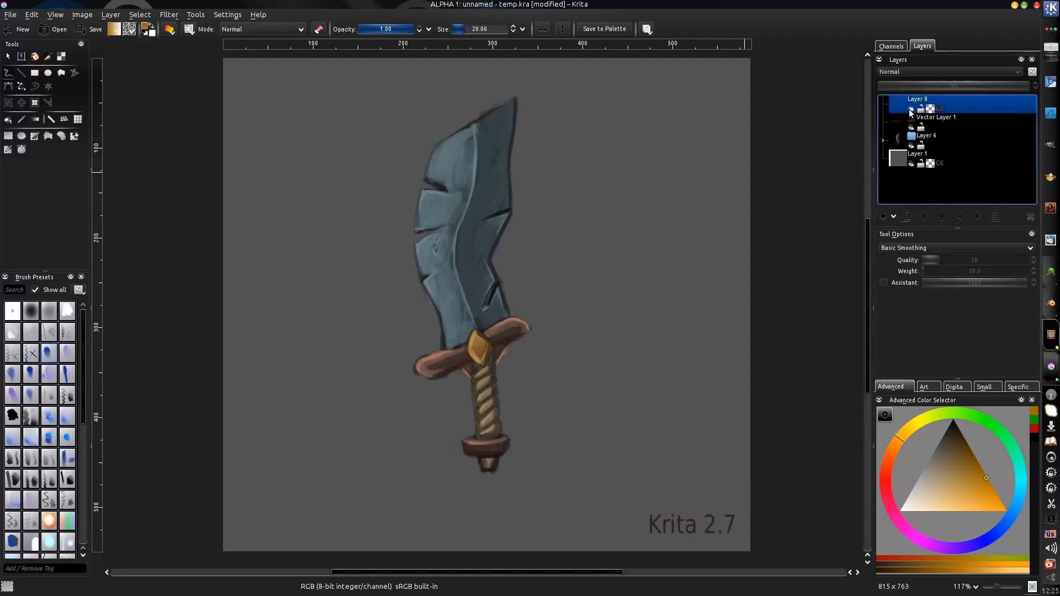
pyautogui.click(910, 110)
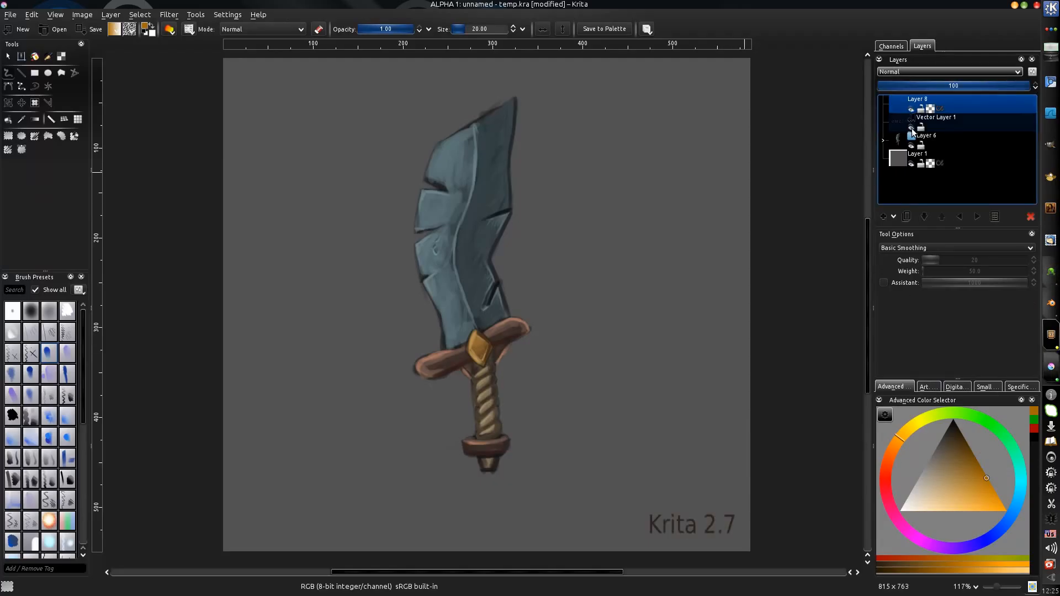
pyautogui.click(911, 146)
pyautogui.click(911, 146)
pyautogui.click(910, 164)
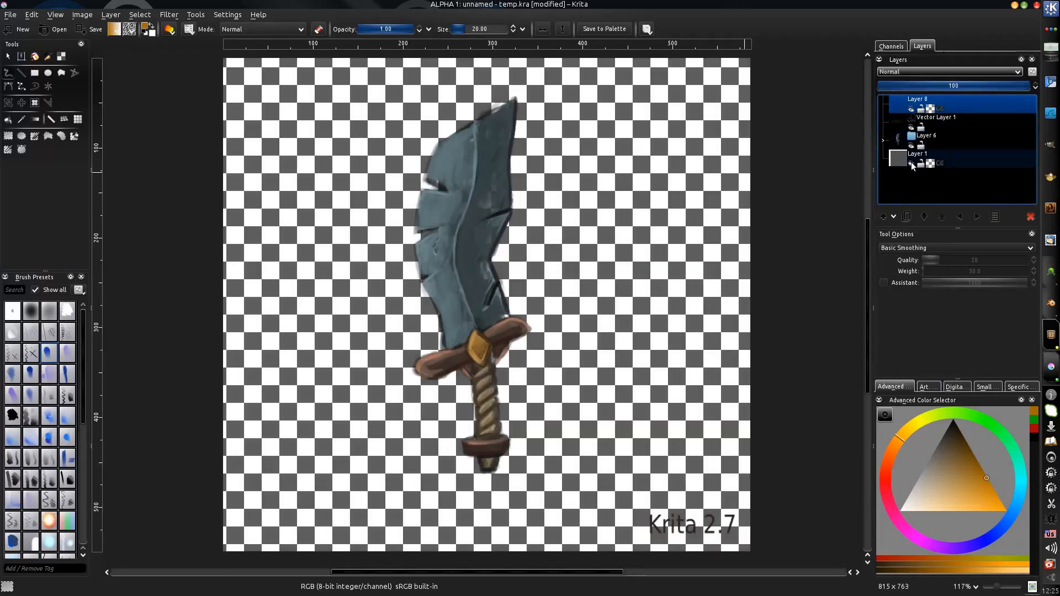
pyautogui.click(911, 163)
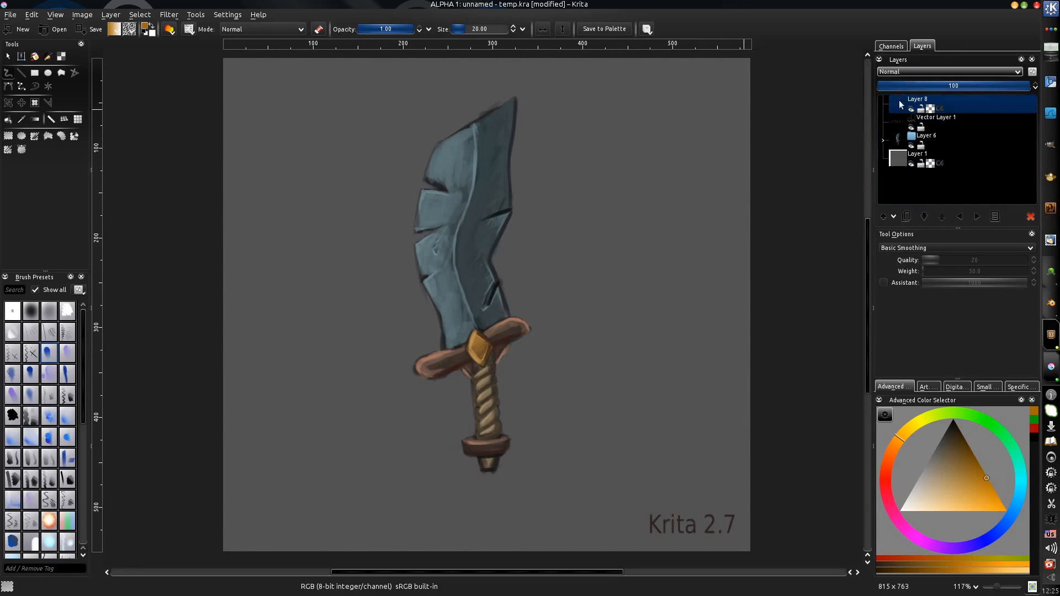
# Step: Switch to 3D-Coat and paint a wavy brown stroke down the blade with a brush radius of 0.221
pyautogui.hotkey('alt', 'Tab')
pyautogui.scroll(-2, 525, 396)
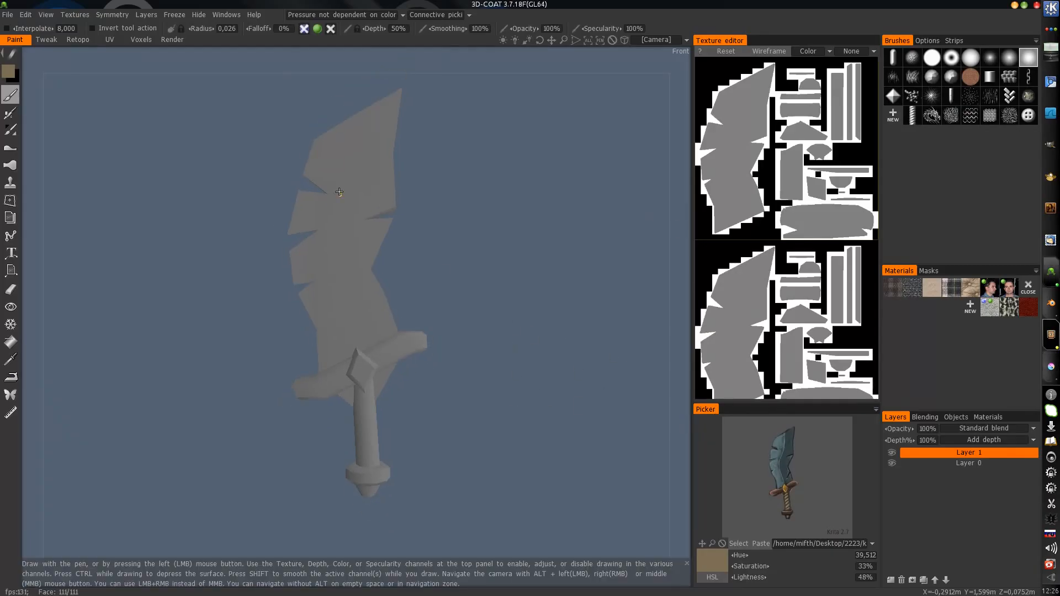
pyautogui.moveTo(344, 201); pyautogui.dragTo(343, 208, button='right')
pyautogui.moveTo(346, 185); pyautogui.dragTo(354, 312)
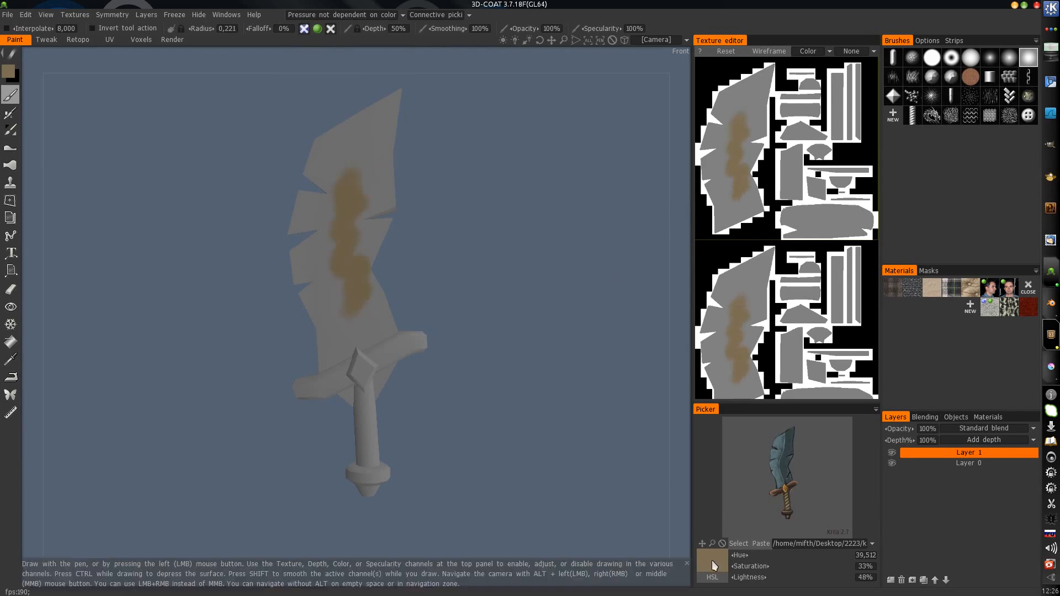
# Step: Change to the Triangular picker, choose an orange with 80% saturation and 71% lightness, and paint a zigzag down the blade
pyautogui.rightClick(866, 408)
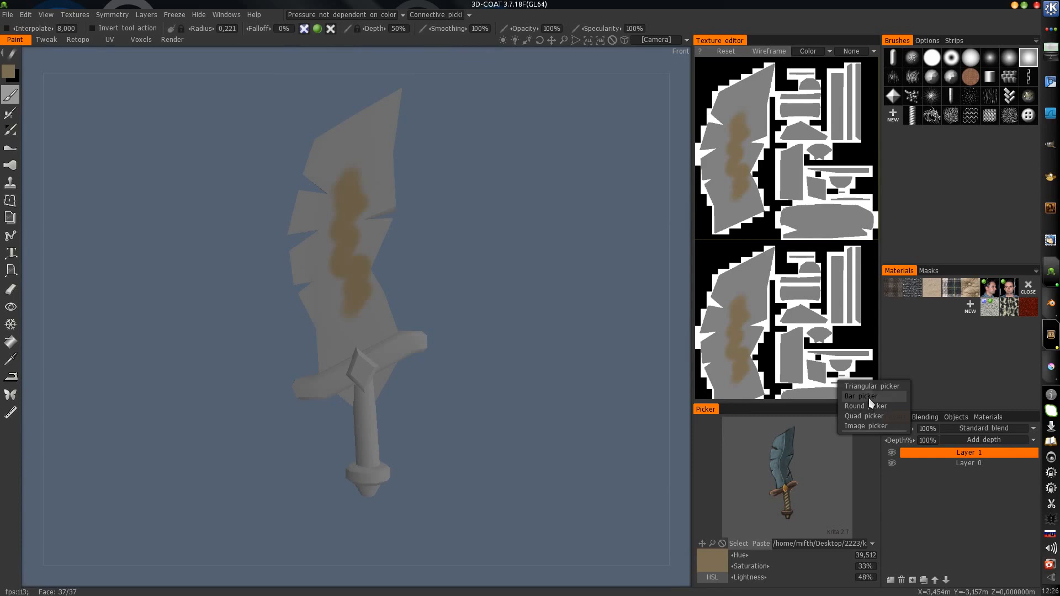
pyautogui.click(860, 390)
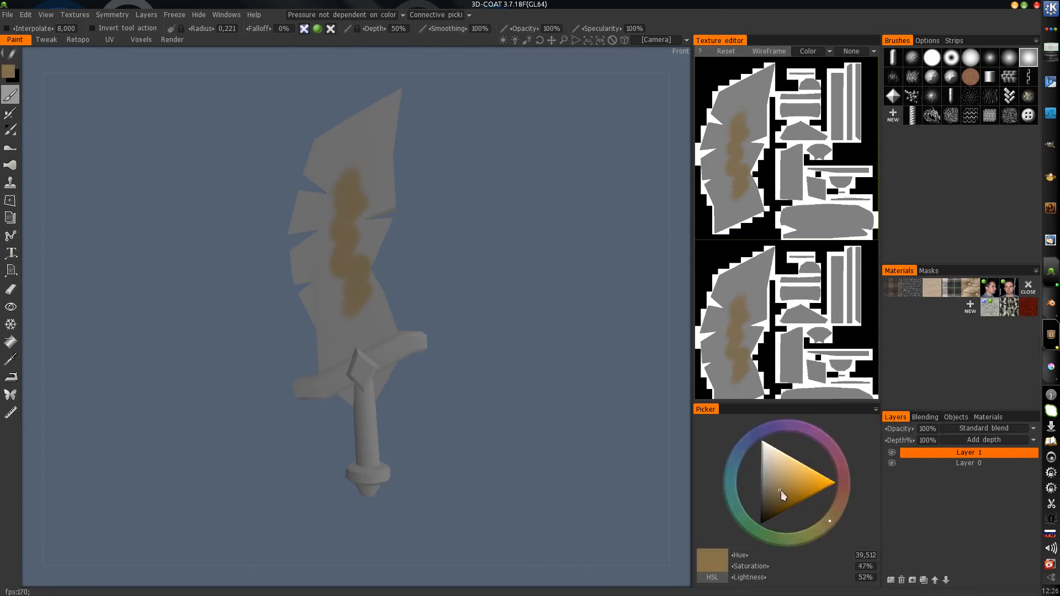
pyautogui.moveTo(780, 491); pyautogui.dragTo(803, 488)
pyautogui.moveTo(325, 216); pyautogui.dragTo(379, 359)
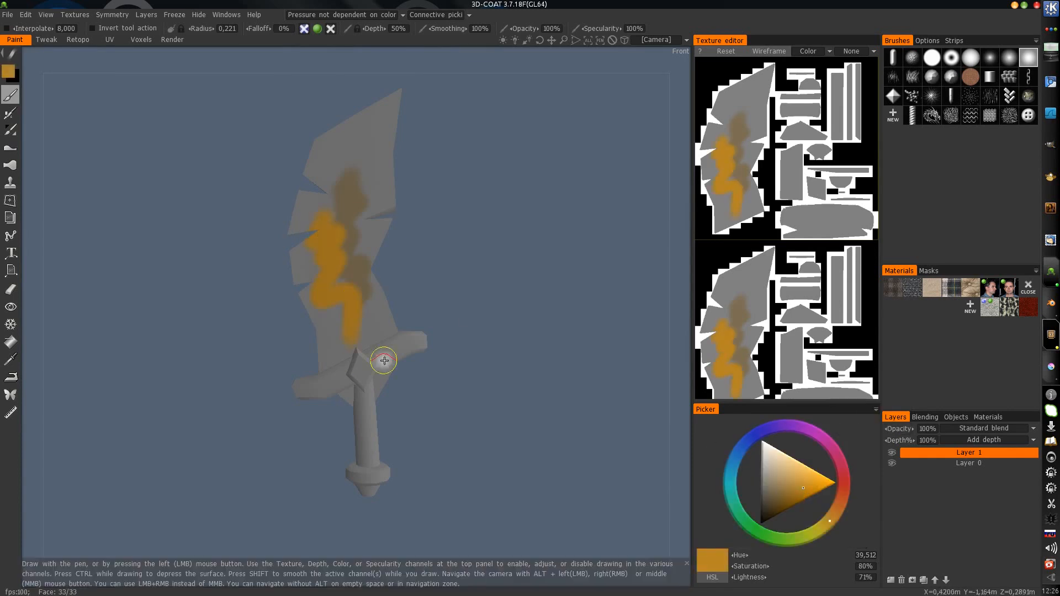
# Step: Toggle the visibility of Layer 1 and Layer 0 off and on to compare their contents
pyautogui.click(891, 452)
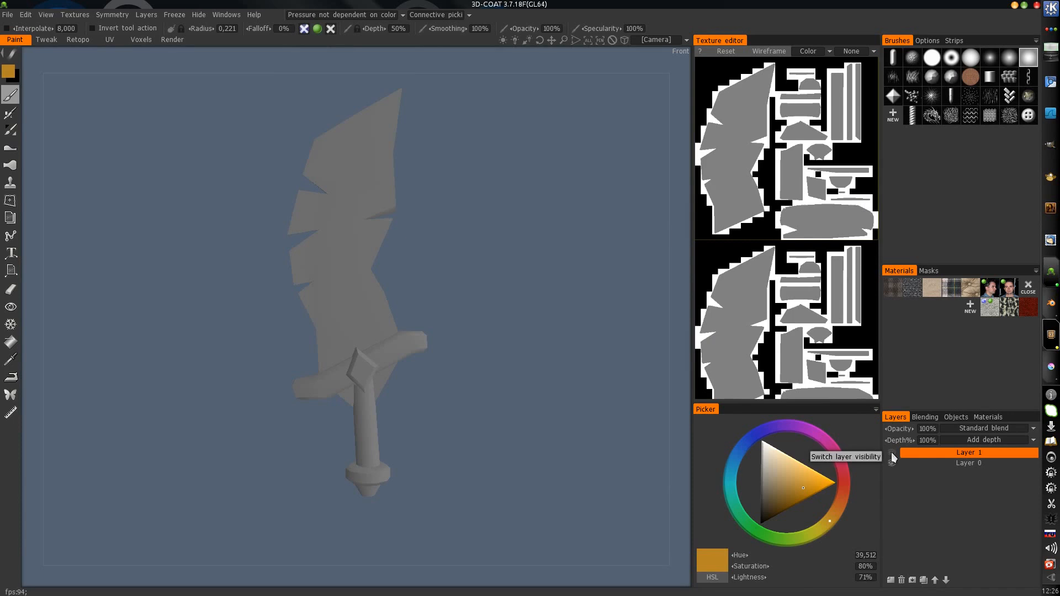
pyautogui.click(891, 453)
pyautogui.click(890, 464)
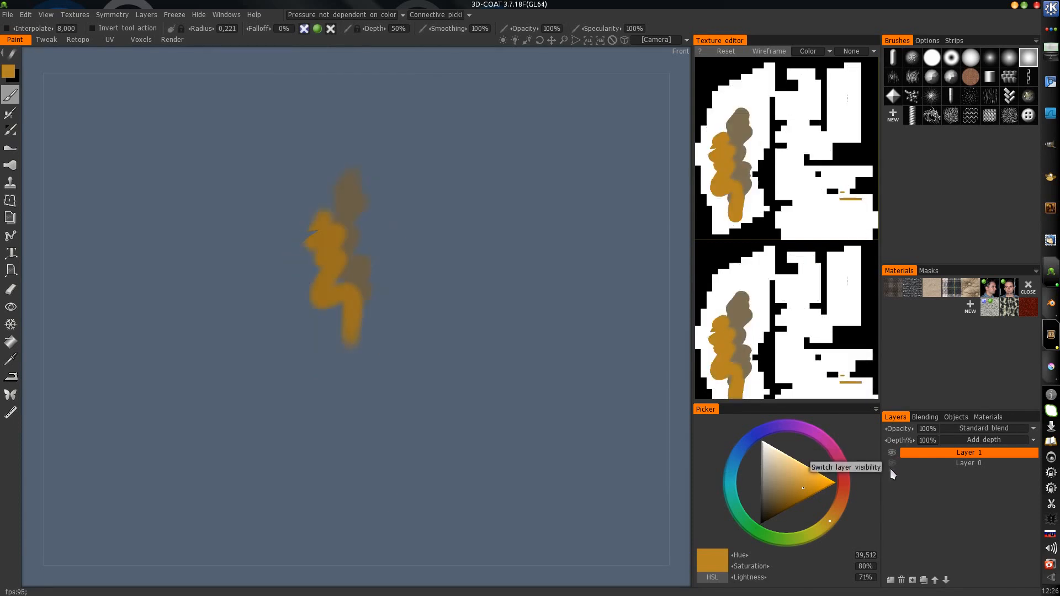
pyautogui.click(891, 464)
# Step: Show the UV wireframe in the Texture editor and paint orange over the blade, a small triangular island and a long strip
pyautogui.moveTo(427, 242); pyautogui.dragTo(415, 281, button='middle')
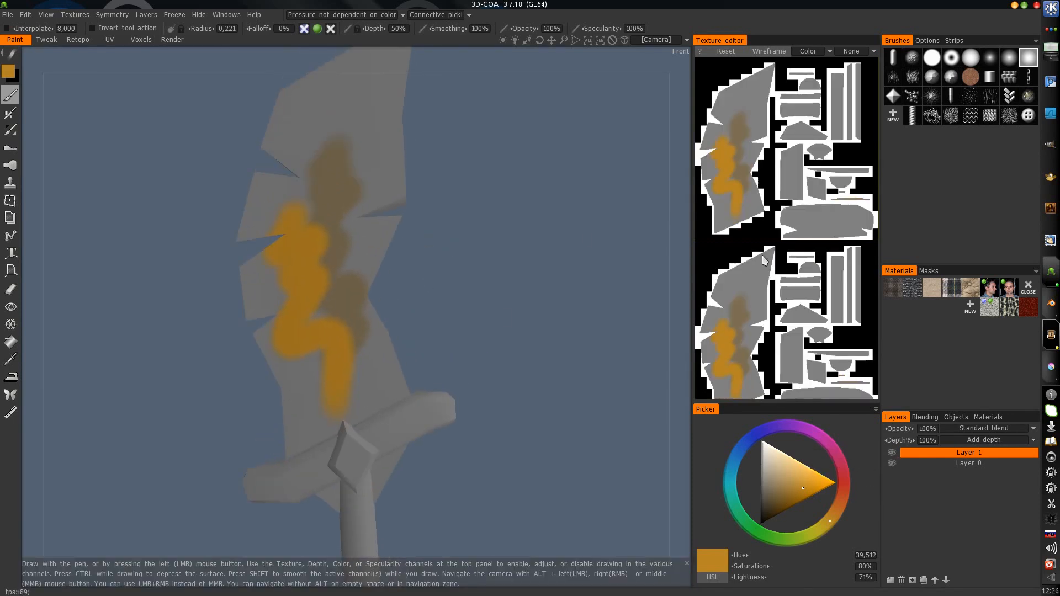
pyautogui.moveTo(763, 257); pyautogui.dragTo(782, 271, button='middle')
pyautogui.scroll(-1, 774, 274)
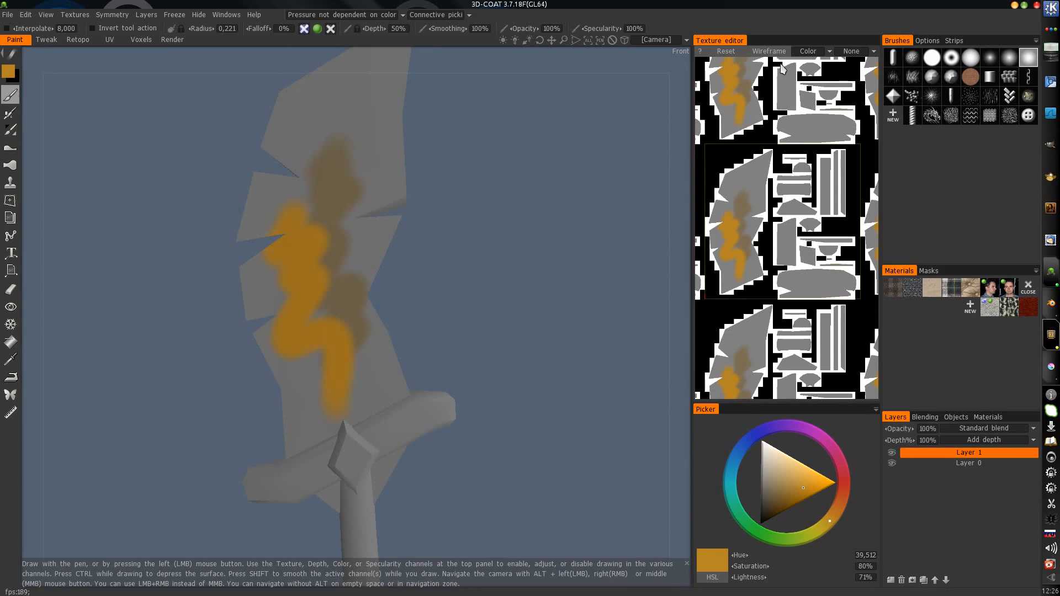
pyautogui.click(769, 51)
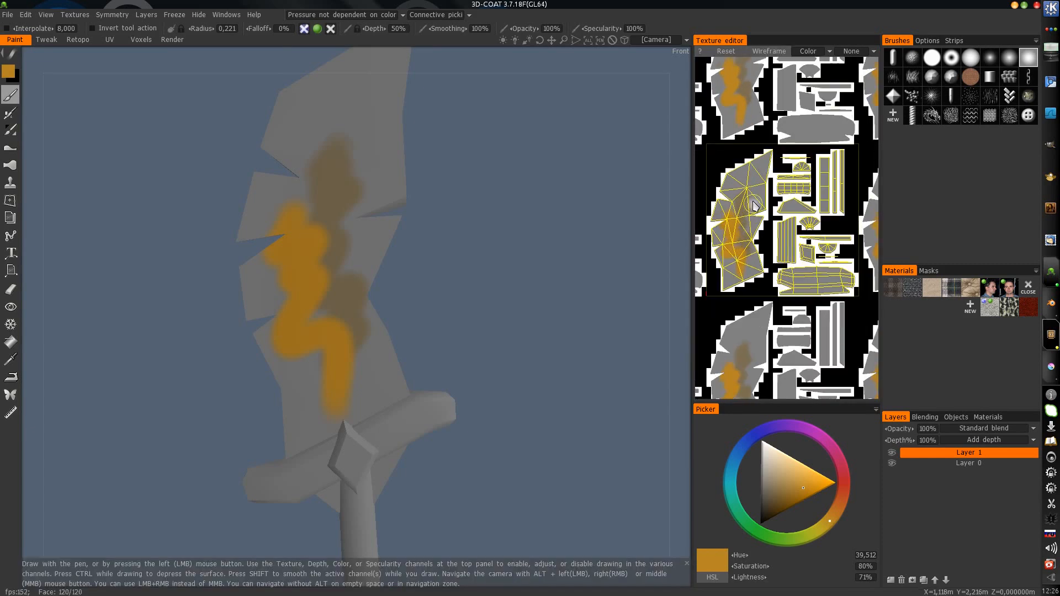
pyautogui.moveTo(743, 190)
pyautogui.mouseDown()
pyautogui.moveTo(737, 243)
pyautogui.moveTo(760, 194)
pyautogui.mouseUp()
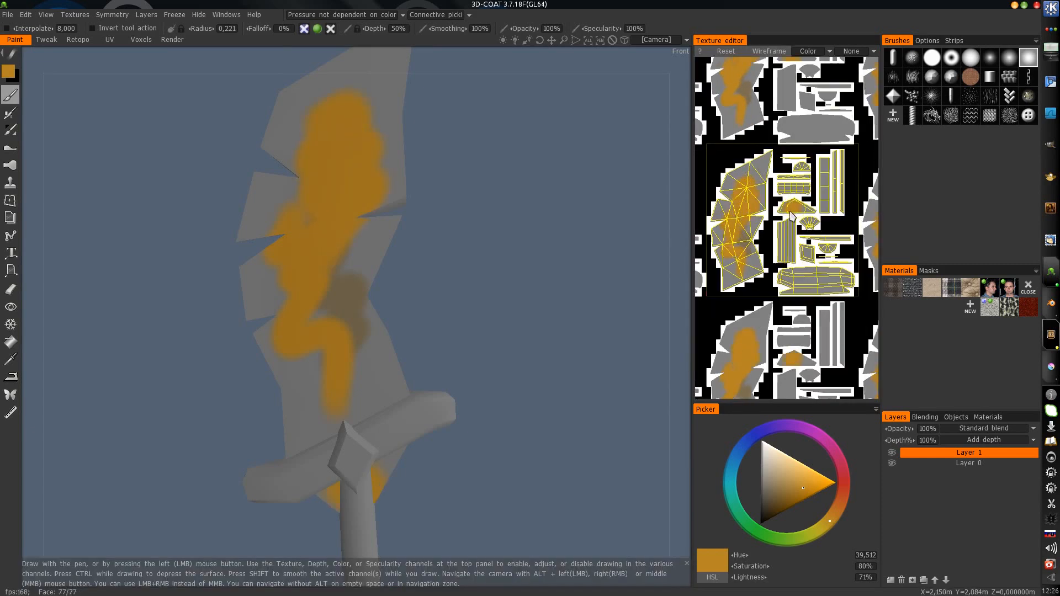
pyautogui.moveTo(829, 193); pyautogui.dragTo(816, 151)
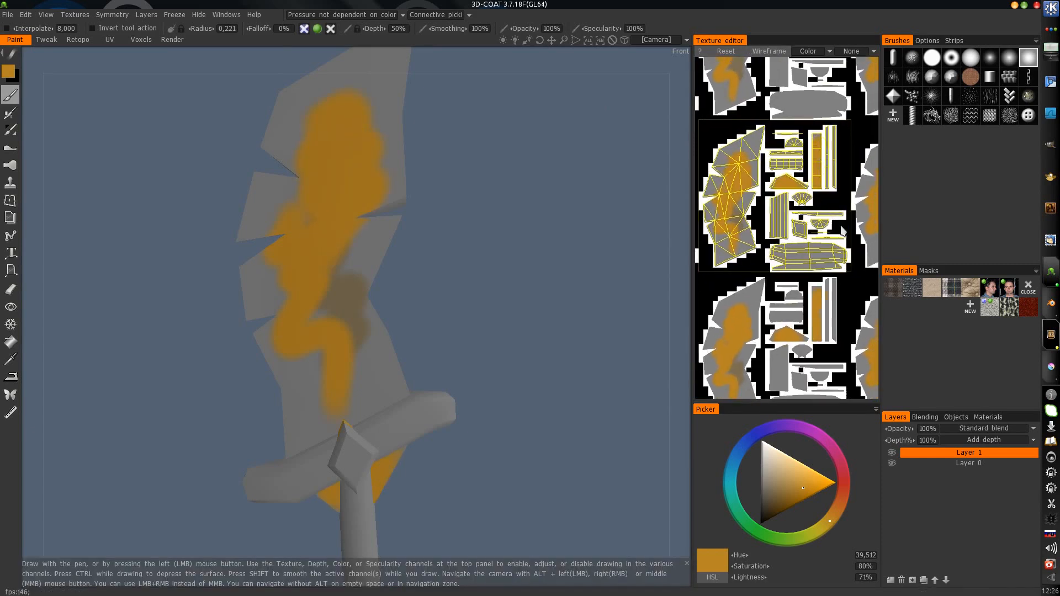
# Step: Resize the Texture editor and paint more orange on the blade and the crossguard's UV island
pyautogui.scroll(3, 843, 231)
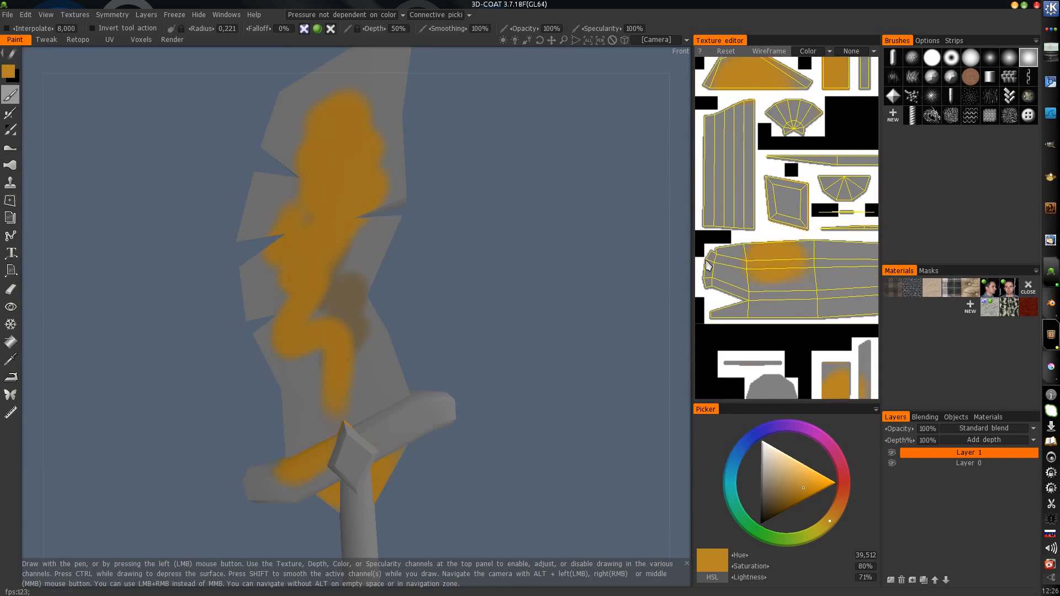
pyautogui.moveTo(689, 264); pyautogui.dragTo(372, 263)
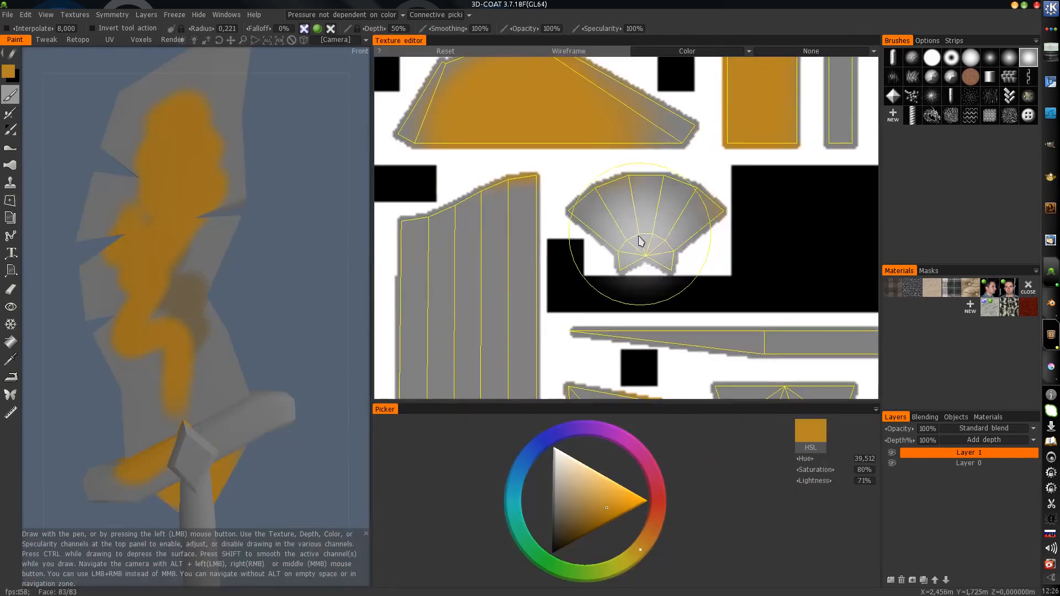
pyautogui.scroll(-4, 638, 236)
pyautogui.scroll(-1, 586, 202)
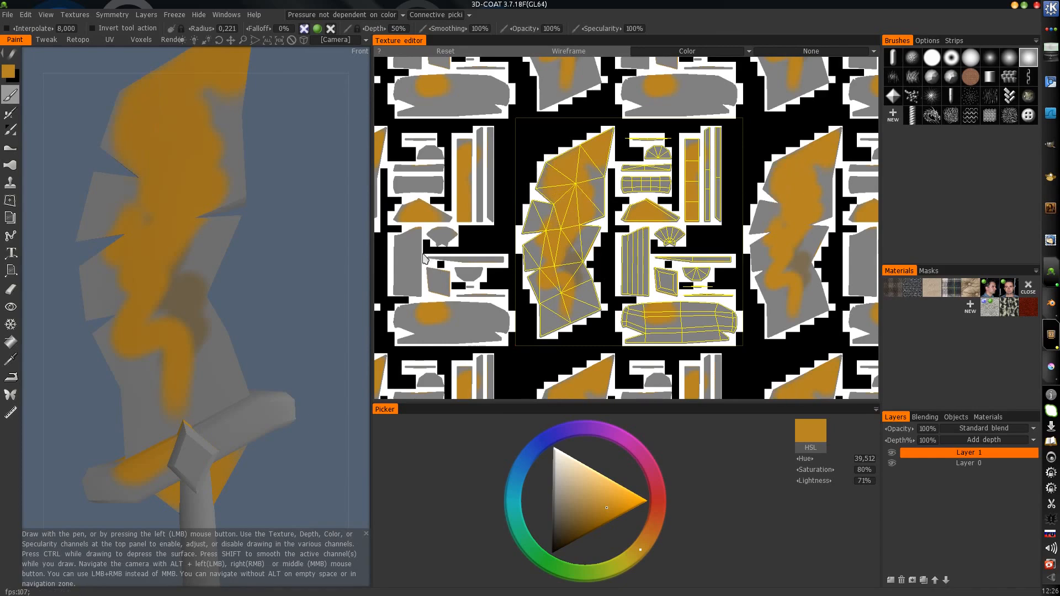
pyautogui.moveTo(369, 276); pyautogui.dragTo(616, 243)
pyautogui.scroll(3, 697, 210)
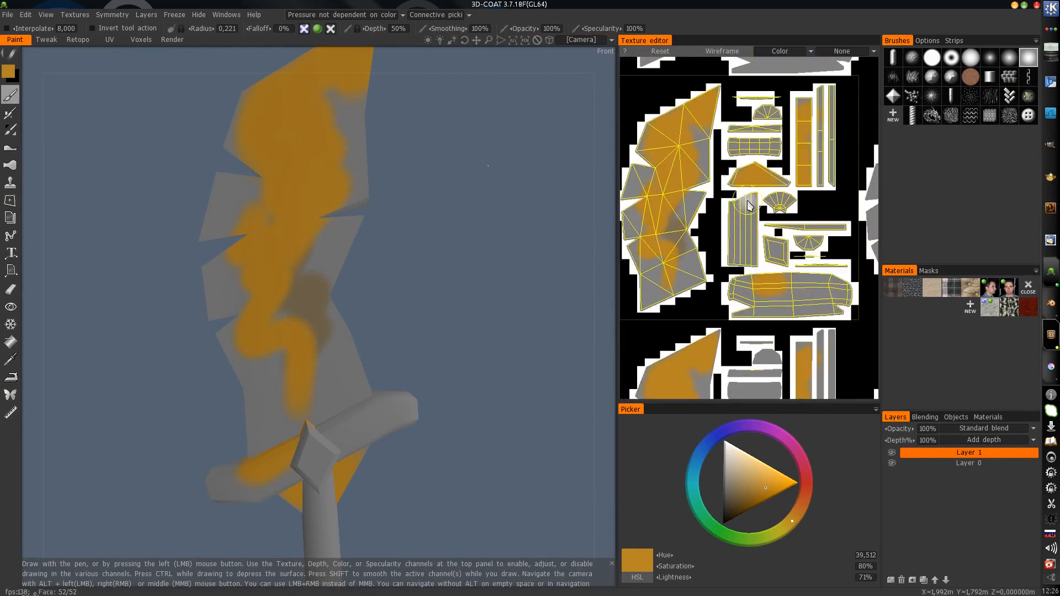
pyautogui.scroll(2, 747, 205)
# Step: Undo all the orange strokes on the sword and bring the whole model into view
pyautogui.scroll(-4, 747, 205)
pyautogui.moveTo(343, 276)
pyautogui.keyDown('alt'); pyautogui.mouseDown()
pyautogui.moveTo(360, 280)
pyautogui.moveTo(331, 255)
pyautogui.mouseUp(); pyautogui.keyUp('alt')
pyautogui.scroll(-2, 343, 292)
pyautogui.hotkey('ctrl', 'z')
pyautogui.hotkey('ctrl', 'z')
pyautogui.hotkey('ctrl', 'z')
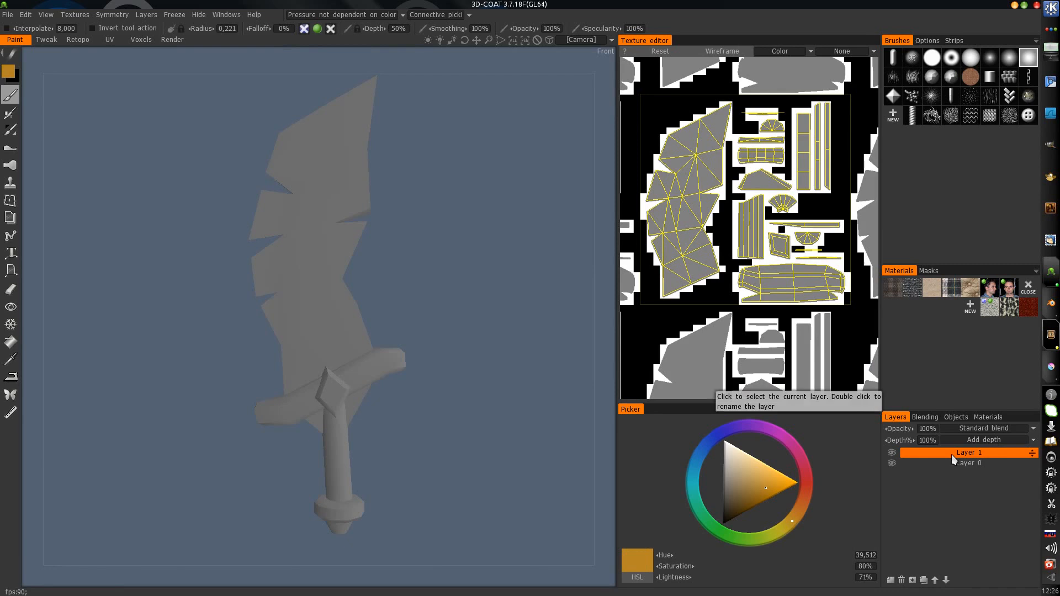
# Step: Open the floating brush settings, leave only the Depth channel active, and set Depth to 97%
pyautogui.press('space')
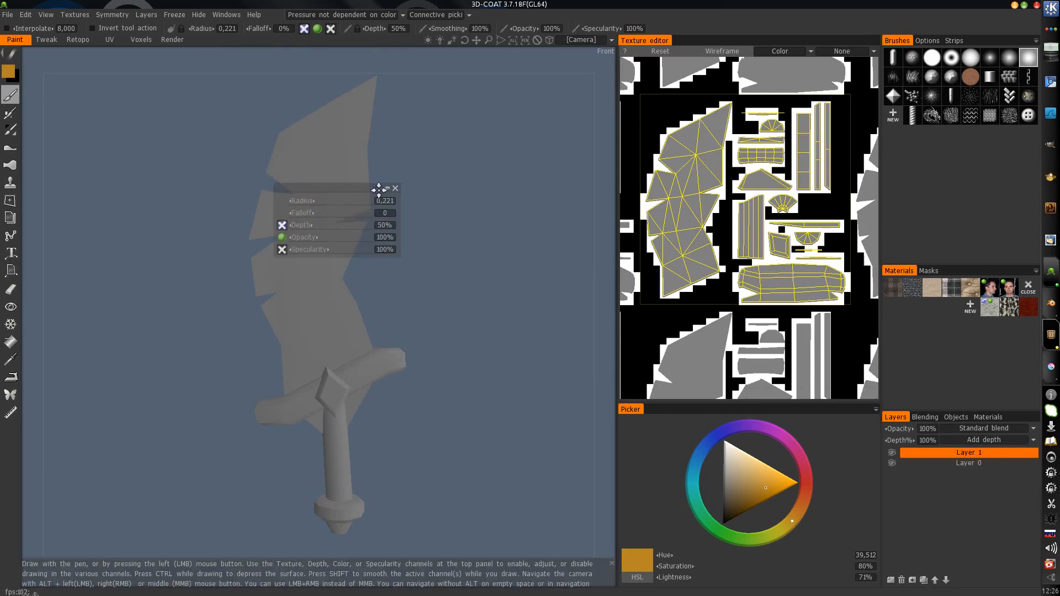
pyautogui.moveTo(375, 190); pyautogui.dragTo(566, 69)
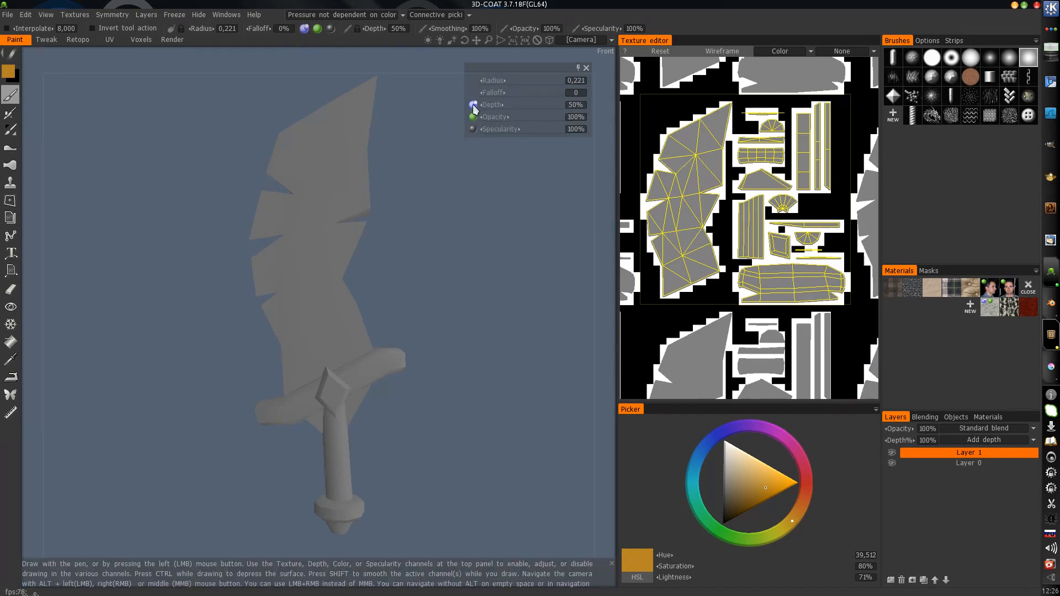
pyautogui.click(473, 129)
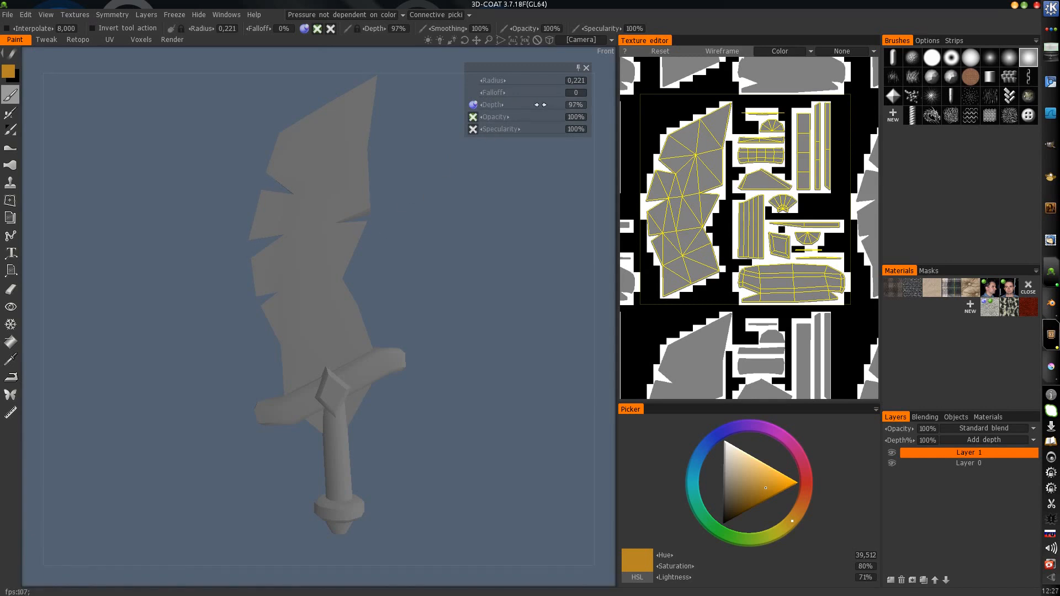
# Step: Paint raised, wavy depth strokes along the back of the blade
pyautogui.moveTo(306, 249)
pyautogui.mouseDown()
pyautogui.moveTo(310, 348)
pyautogui.moveTo(309, 217)
pyautogui.moveTo(337, 127)
pyautogui.moveTo(308, 154)
pyautogui.moveTo(315, 205)
pyautogui.mouseUp()
pyautogui.moveTo(408, 220); pyautogui.dragTo(560, 225)
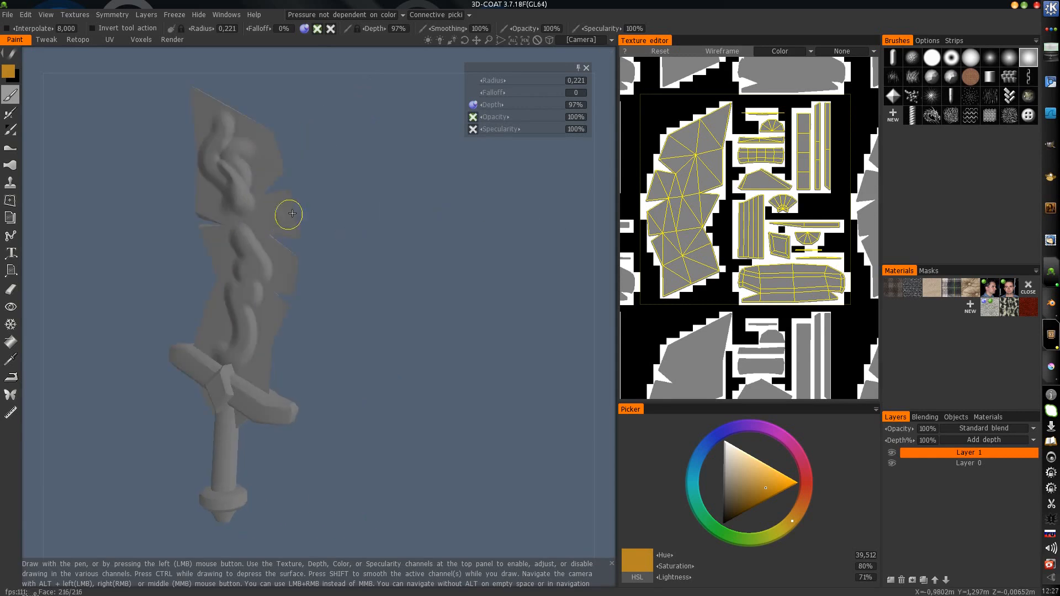
pyautogui.moveTo(292, 213); pyautogui.dragTo(275, 226)
pyautogui.moveTo(326, 257); pyautogui.dragTo(353, 243)
pyautogui.moveTo(260, 280); pyautogui.dragTo(242, 346)
pyautogui.moveTo(337, 325); pyautogui.dragTo(320, 354)
pyautogui.moveTo(241, 274)
pyautogui.mouseDown()
pyautogui.moveTo(217, 262)
pyautogui.moveTo(267, 269)
pyautogui.mouseUp()
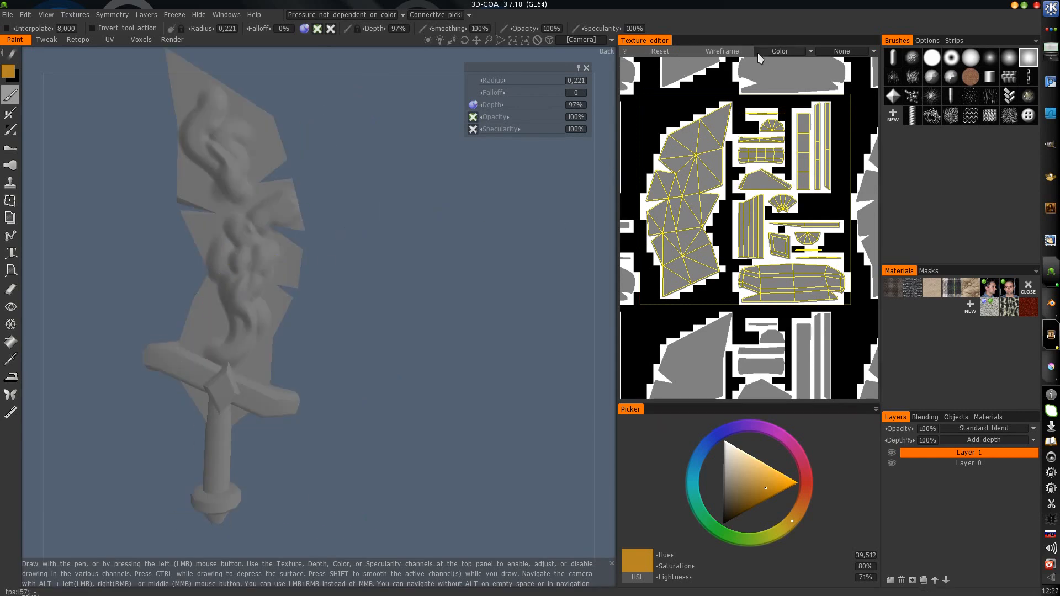
# Step: Switch the Texture editor's display from Color to Normals and enlarge the blade's UV island
pyautogui.click(779, 50)
pyautogui.click(782, 82)
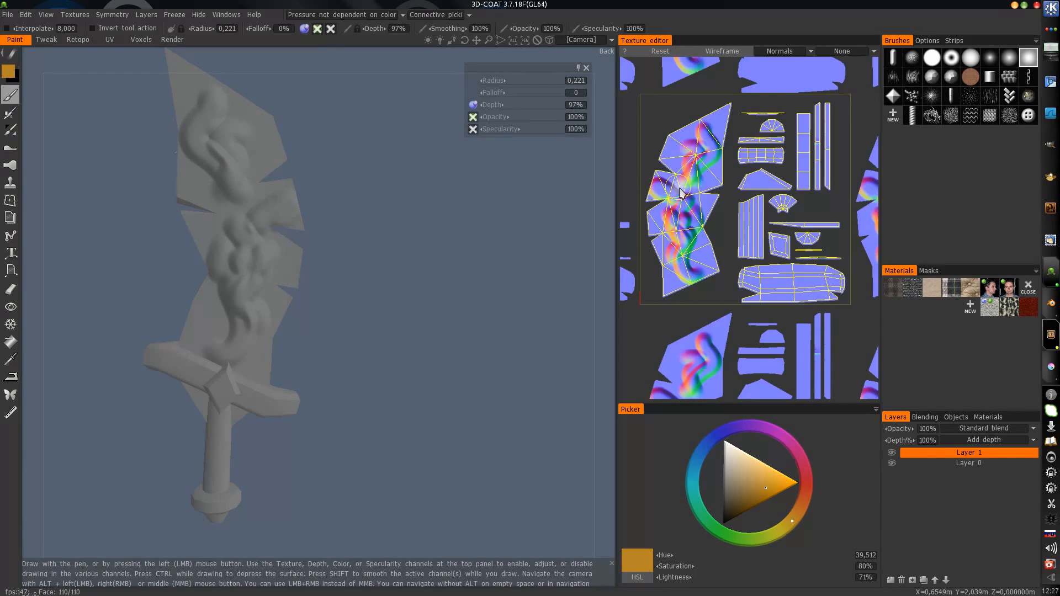
pyautogui.scroll(3, 680, 192)
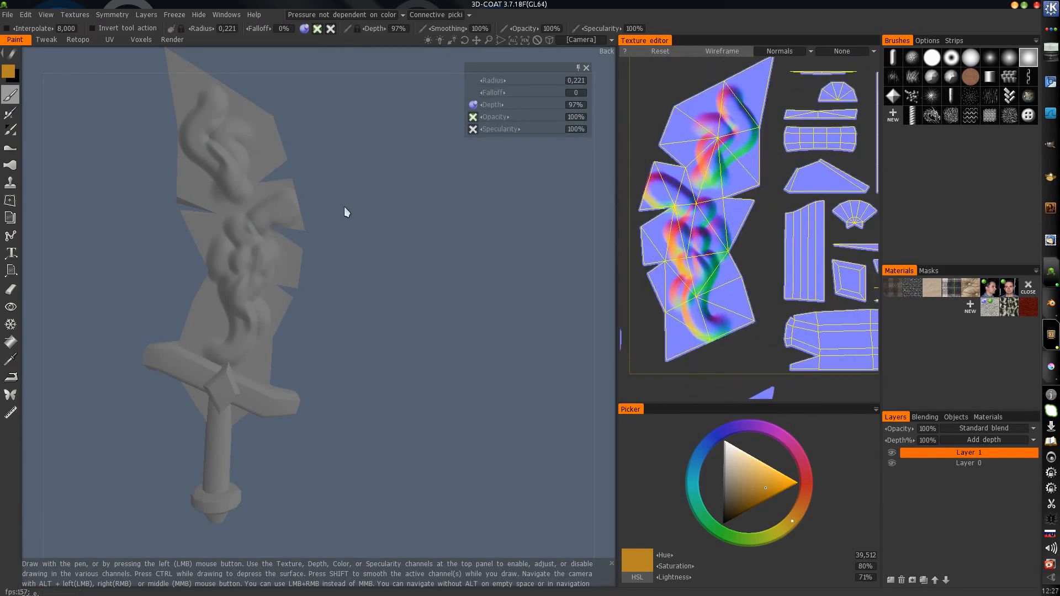
# Step: Paint raised depth strokes on the crossguard, grip, and lower and upper blade, working around the sword
pyautogui.moveTo(347, 212); pyautogui.dragTo(237, 220)
pyautogui.moveTo(249, 276); pyautogui.dragTo(359, 206, button='middle')
pyautogui.moveTo(276, 305); pyautogui.dragTo(298, 314)
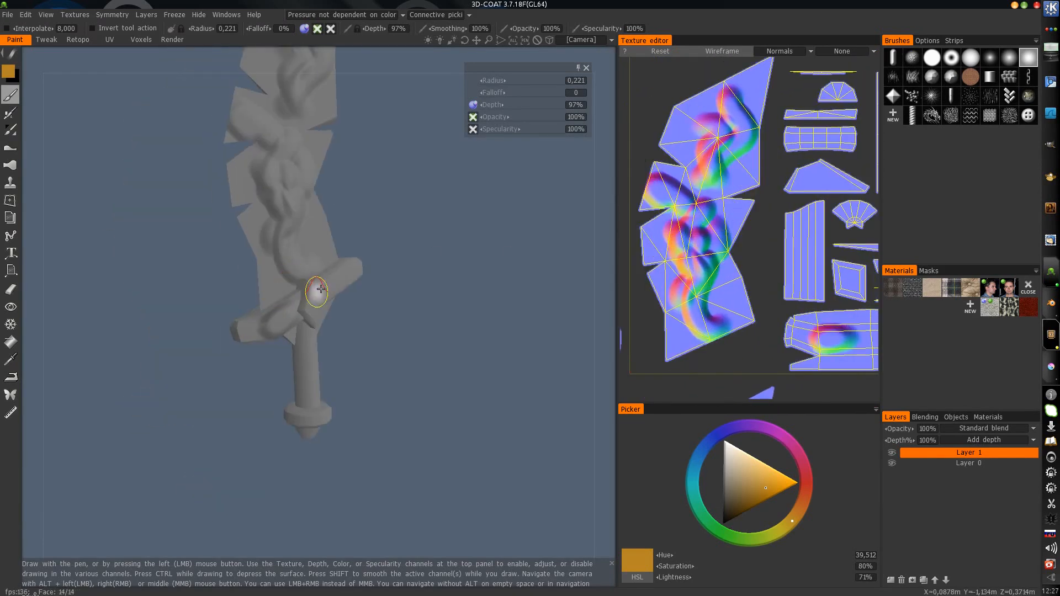
pyautogui.moveTo(395, 264); pyautogui.dragTo(505, 250)
pyautogui.moveTo(252, 328); pyautogui.dragTo(261, 385)
pyautogui.keyDown('alt'); pyautogui.moveTo(292, 213); pyautogui.dragTo(269, 218); pyautogui.keyUp('alt')
pyautogui.keyDown('alt'); pyautogui.moveTo(269, 219); pyautogui.dragTo(270, 301, button='middle'); pyautogui.keyUp('alt')
pyautogui.moveTo(331, 257)
pyautogui.mouseDown()
pyautogui.moveTo(412, 233)
pyautogui.moveTo(490, 228)
pyautogui.mouseUp()
pyautogui.keyDown('alt'); pyautogui.moveTo(288, 218); pyautogui.dragTo(289, 286, button='middle'); pyautogui.keyUp('alt')
pyautogui.moveTo(277, 247)
pyautogui.mouseDown()
pyautogui.moveTo(232, 261)
pyautogui.moveTo(261, 302)
pyautogui.moveTo(239, 330)
pyautogui.mouseUp()
pyautogui.keyDown('alt'); pyautogui.moveTo(263, 330); pyautogui.dragTo(255, 260, button='middle'); pyautogui.keyUp('alt')
pyautogui.moveTo(249, 366)
pyautogui.mouseDown()
pyautogui.moveTo(258, 410)
pyautogui.moveTo(272, 342)
pyautogui.mouseUp()
pyautogui.moveTo(307, 271); pyautogui.dragTo(331, 293, button='right')
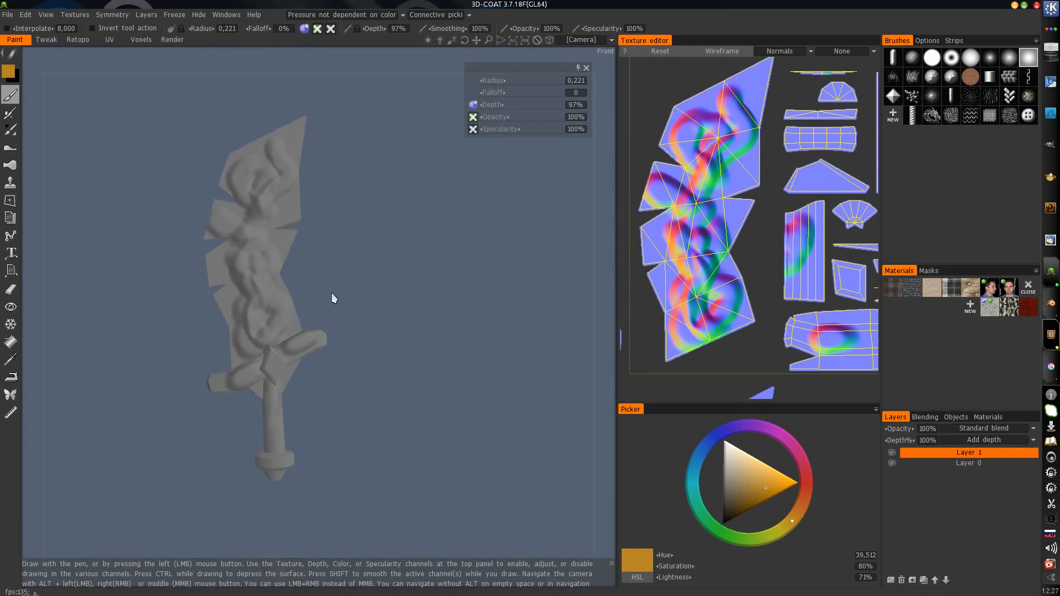
# Step: Examine the relief from the side and back, and add looping depth strokes near the blade's tip
pyautogui.moveTo(354, 265); pyautogui.dragTo(254, 260)
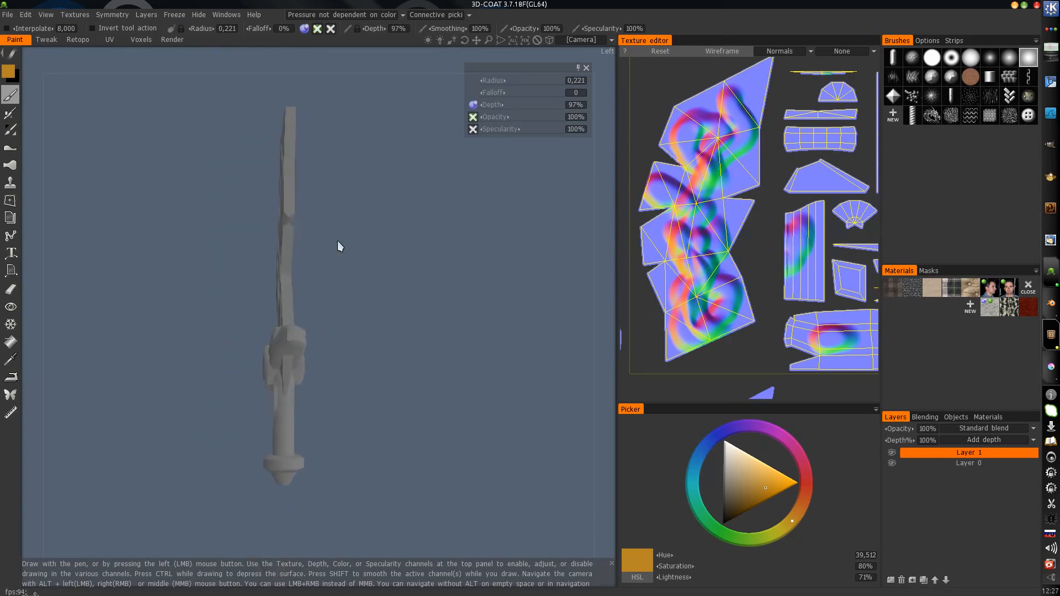
pyautogui.moveTo(337, 241); pyautogui.dragTo(224, 280)
pyautogui.moveTo(353, 259); pyautogui.dragTo(367, 219, button='right')
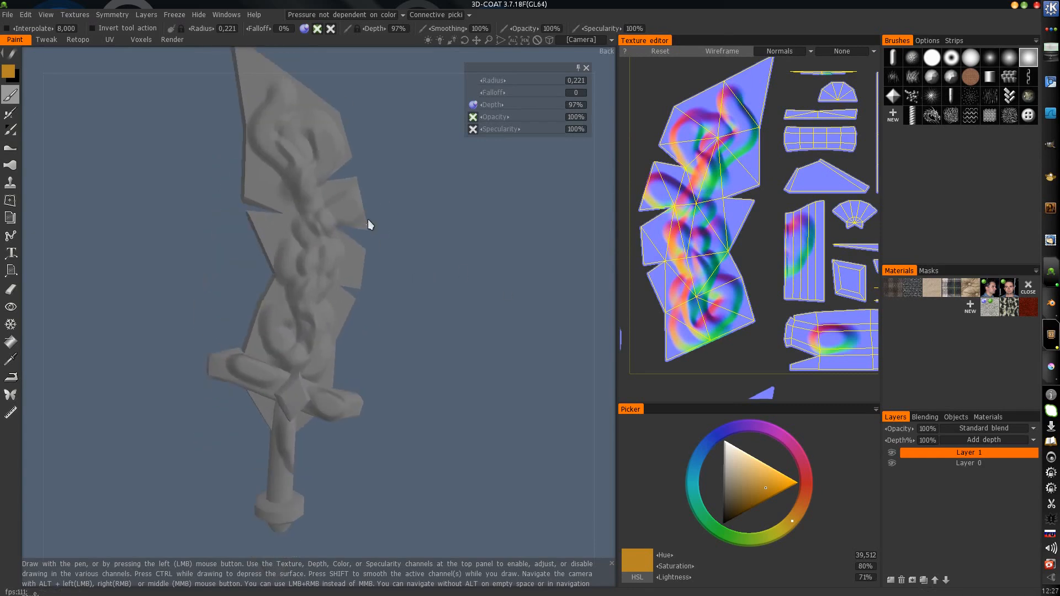
pyautogui.moveTo(368, 220); pyautogui.dragTo(342, 227)
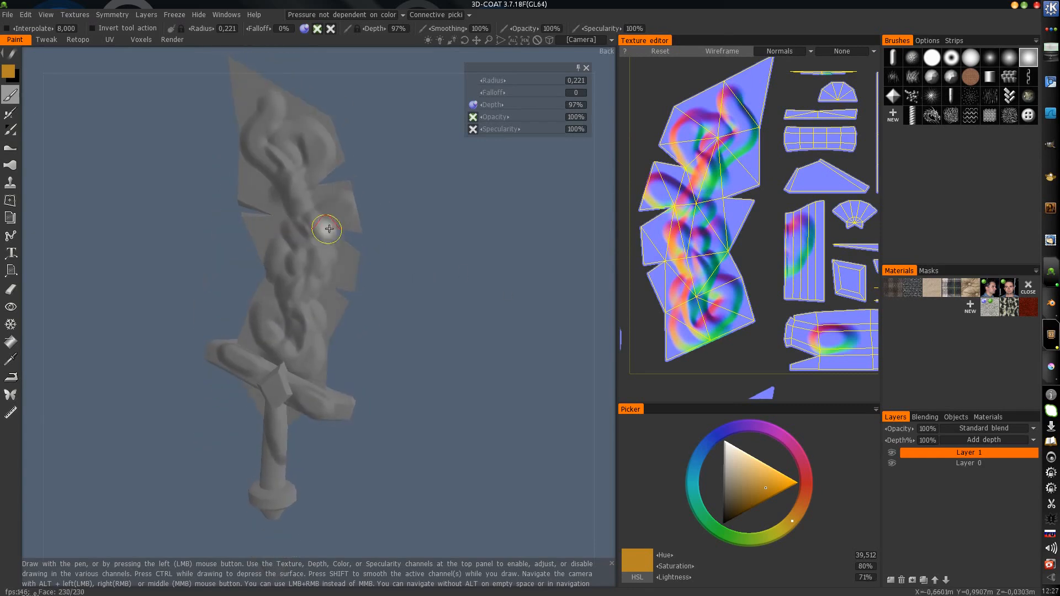
pyautogui.keyDown('alt'); pyautogui.moveTo(317, 185); pyautogui.dragTo(331, 210, button='middle'); pyautogui.keyUp('alt')
pyautogui.keyDown('alt'); pyautogui.moveTo(288, 247); pyautogui.dragTo(329, 226); pyautogui.keyUp('alt')
pyautogui.keyDown('alt'); pyautogui.moveTo(329, 227); pyautogui.dragTo(396, 234, button='middle'); pyautogui.keyUp('alt')
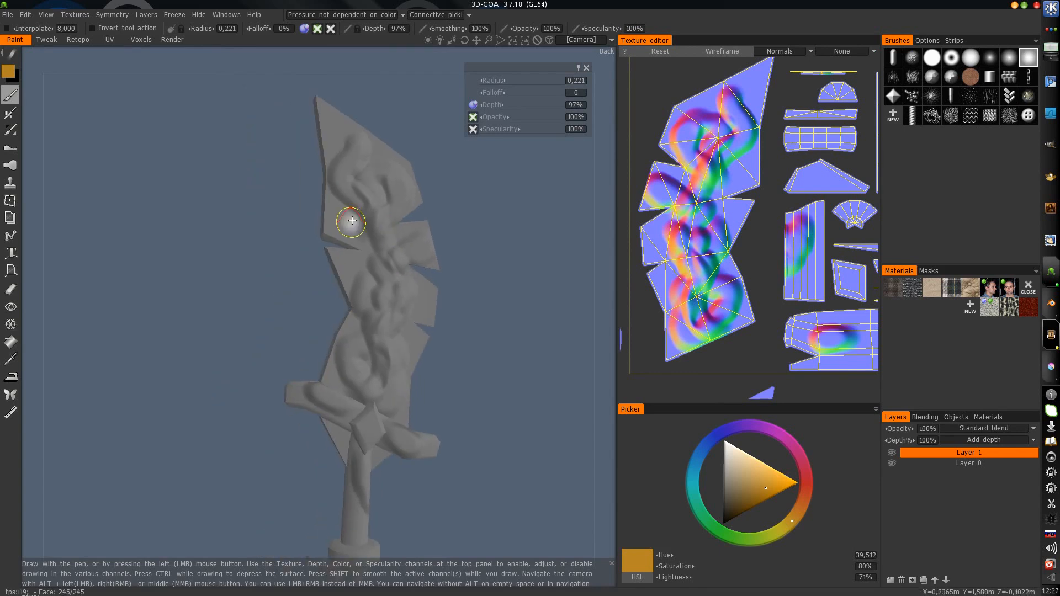
pyautogui.moveTo(350, 220); pyautogui.dragTo(365, 212)
pyautogui.keyDown('alt'); pyautogui.moveTo(406, 223); pyautogui.dragTo(396, 249, button='middle'); pyautogui.keyUp('alt')
pyautogui.moveTo(326, 203)
pyautogui.mouseDown()
pyautogui.moveTo(326, 179)
pyautogui.moveTo(332, 194)
pyautogui.mouseUp()
pyautogui.moveTo(425, 232); pyautogui.dragTo(361, 254, button='right')
pyautogui.keyDown('alt'); pyautogui.moveTo(360, 255); pyautogui.dragTo(359, 221, button='middle'); pyautogui.keyUp('alt')
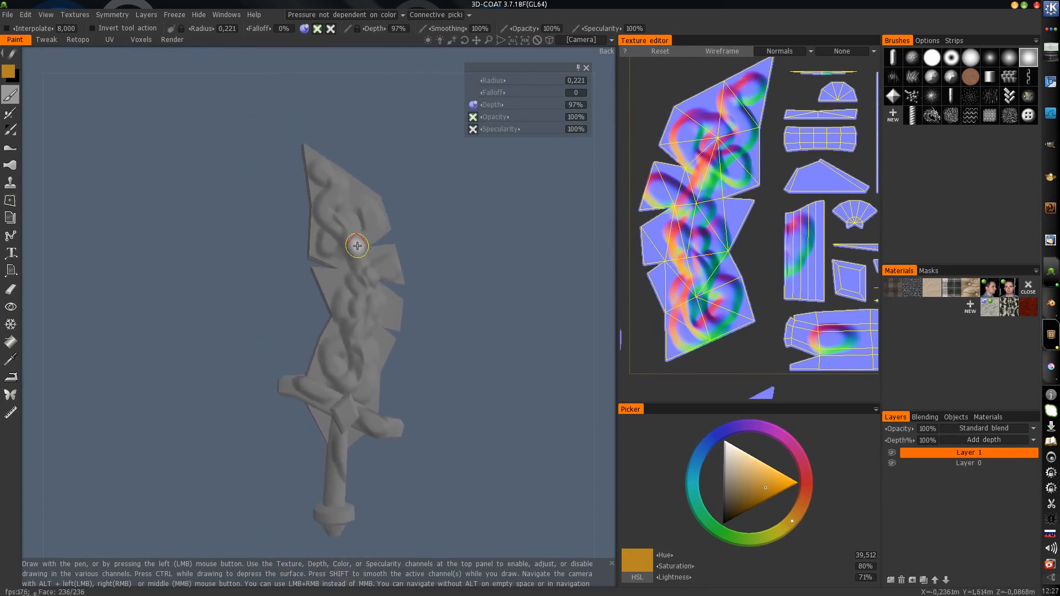
# Step: Clear the depth strokes and paint a color-only orange stroke down the back of the blade
pyautogui.press('Delete')
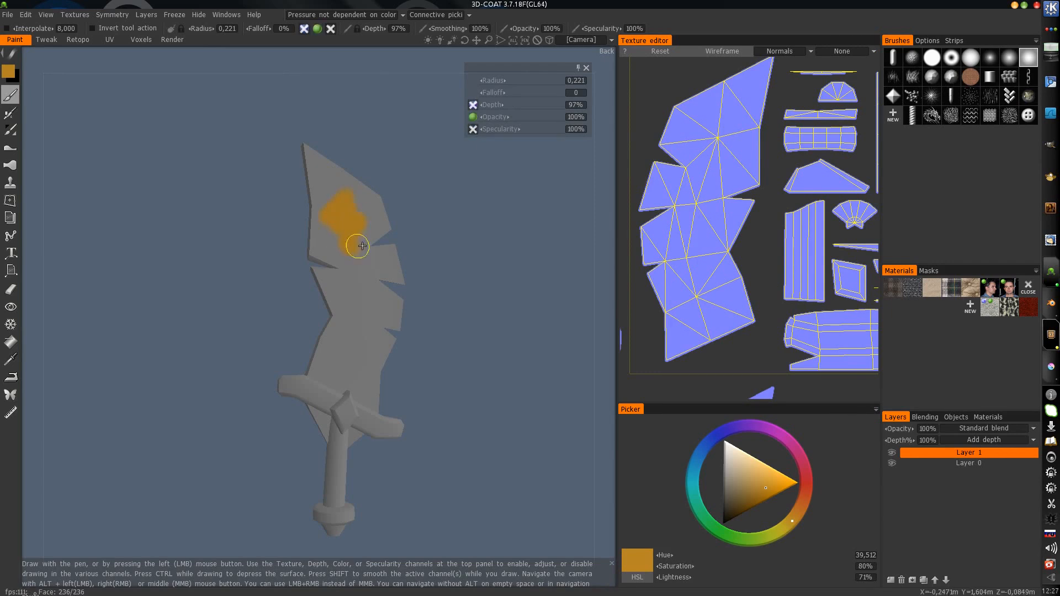
pyautogui.moveTo(368, 313)
pyautogui.mouseDown()
pyautogui.moveTo(364, 205)
pyautogui.moveTo(348, 240)
pyautogui.moveTo(354, 227)
pyautogui.mouseUp()
pyautogui.moveTo(276, 276)
pyautogui.mouseDown()
pyautogui.moveTo(248, 250)
pyautogui.moveTo(281, 220)
pyautogui.moveTo(277, 323)
pyautogui.moveTo(300, 271)
pyautogui.mouseUp()
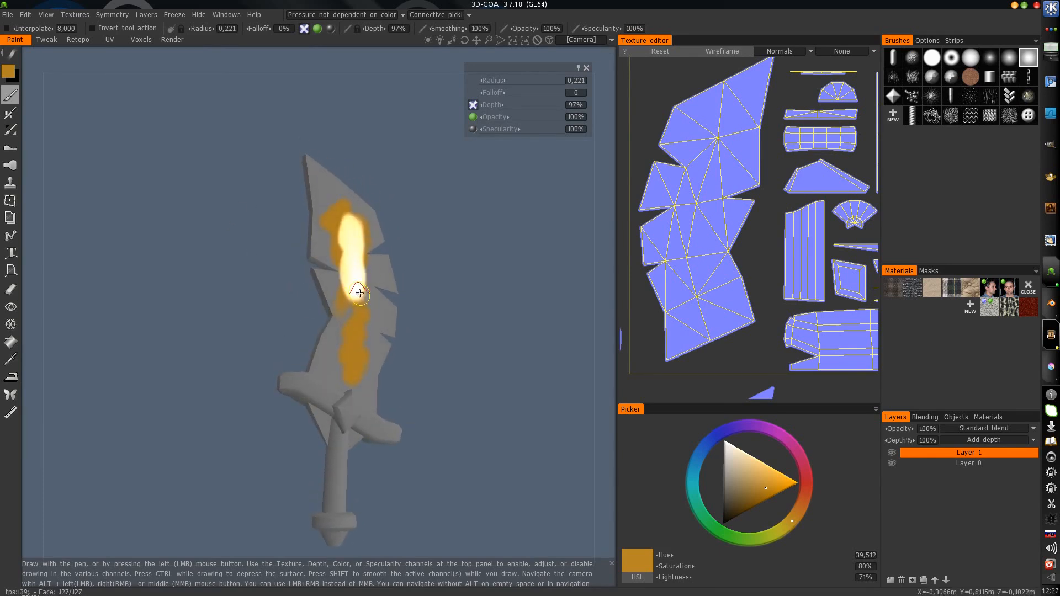
# Step: With Specularity enabled alongside color, paint glossy orange strokes over the blade, including a short side branch and a curve near the tip
pyautogui.moveTo(349, 357); pyautogui.dragTo(380, 293)
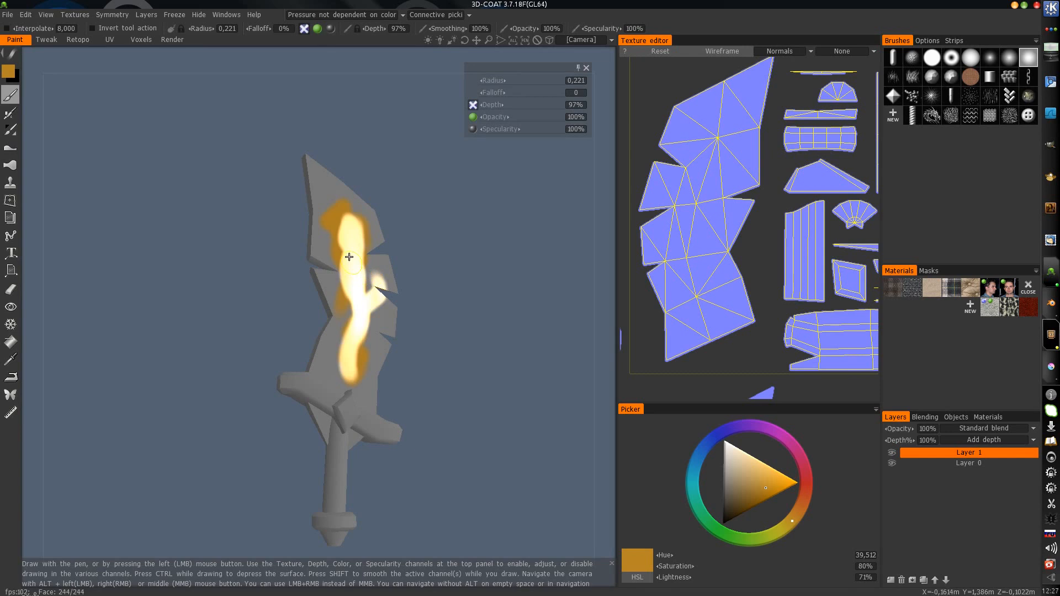
pyautogui.moveTo(349, 257); pyautogui.dragTo(302, 205)
pyautogui.moveTo(409, 249)
pyautogui.mouseDown()
pyautogui.moveTo(408, 310)
pyautogui.moveTo(409, 230)
pyautogui.moveTo(432, 255)
pyautogui.moveTo(394, 242)
pyautogui.mouseUp()
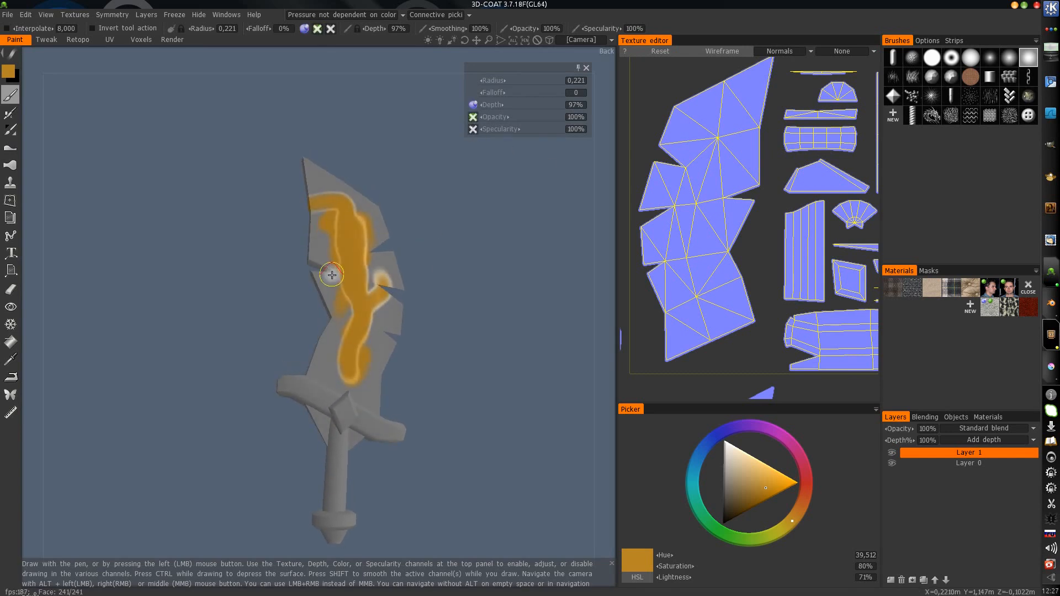
# Step: With only the Depth channel active, paint raised strokes over the glossy orange area and the surrounding blade
pyautogui.moveTo(344, 322)
pyautogui.mouseDown()
pyautogui.moveTo(365, 340)
pyautogui.moveTo(360, 316)
pyautogui.moveTo(365, 334)
pyautogui.moveTo(406, 327)
pyautogui.mouseUp()
pyautogui.moveTo(364, 237)
pyautogui.mouseDown()
pyautogui.moveTo(350, 303)
pyautogui.moveTo(344, 232)
pyautogui.mouseUp()
pyautogui.scroll(6, 342, 237)
pyautogui.scroll(-5, 314, 286)
pyautogui.moveTo(314, 286); pyautogui.dragTo(268, 290)
pyautogui.moveTo(325, 222)
pyautogui.mouseDown()
pyautogui.moveTo(310, 246)
pyautogui.moveTo(335, 285)
pyautogui.moveTo(337, 254)
pyautogui.moveTo(298, 218)
pyautogui.moveTo(347, 246)
pyautogui.moveTo(355, 322)
pyautogui.moveTo(341, 376)
pyautogui.moveTo(345, 428)
pyautogui.moveTo(375, 424)
pyautogui.moveTo(362, 415)
pyautogui.moveTo(356, 430)
pyautogui.moveTo(398, 277)
pyautogui.moveTo(417, 308)
pyautogui.moveTo(356, 325)
pyautogui.mouseUp()
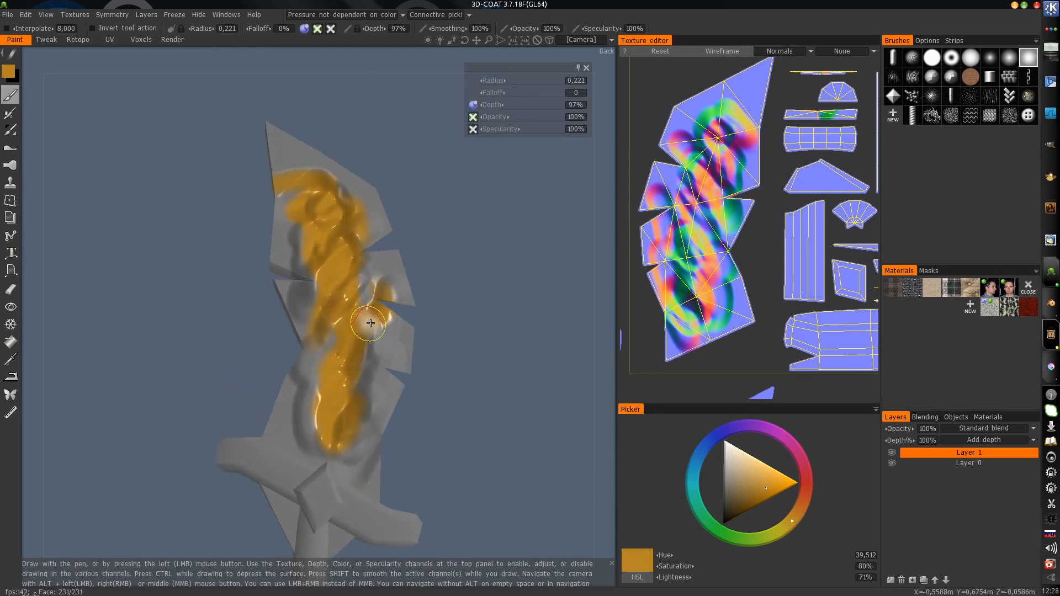
# Step: Compare the viewport shading modes, including the specularity-only view, and return to full shading with the wireframe shown
pyautogui.keyDown('alt'); pyautogui.moveTo(382, 334); pyautogui.dragTo(381, 307, button='middle'); pyautogui.keyUp('alt')
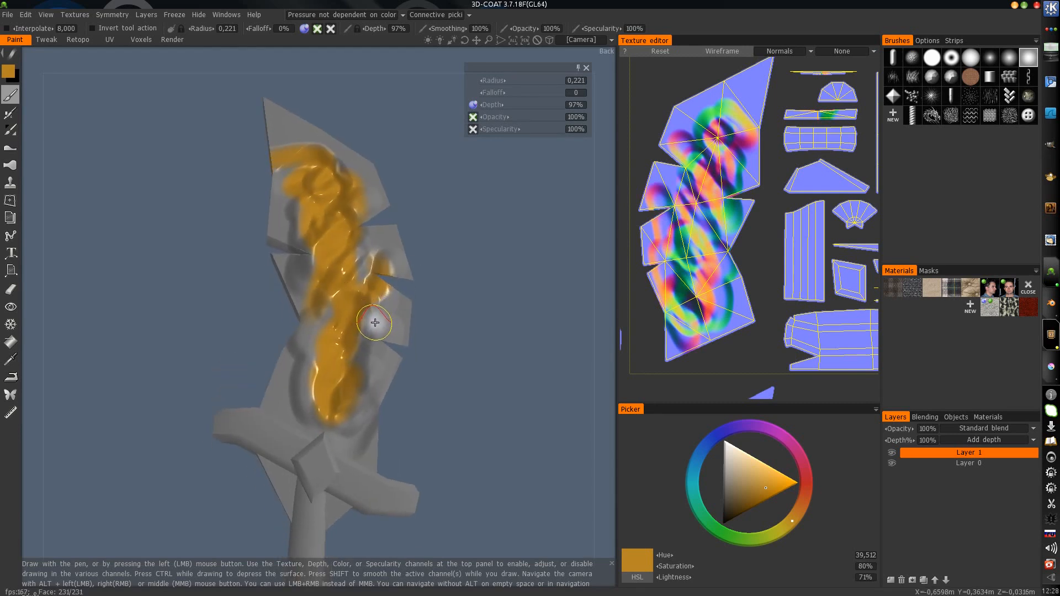
pyautogui.press('3')
pyautogui.moveTo(408, 336)
pyautogui.keyDown('alt'); pyautogui.mouseDown()
pyautogui.moveTo(360, 303)
pyautogui.moveTo(388, 301)
pyautogui.moveTo(399, 327)
pyautogui.moveTo(351, 309)
pyautogui.moveTo(386, 340)
pyautogui.mouseUp(); pyautogui.keyUp('alt')
pyautogui.press('1')
pyautogui.press('4')
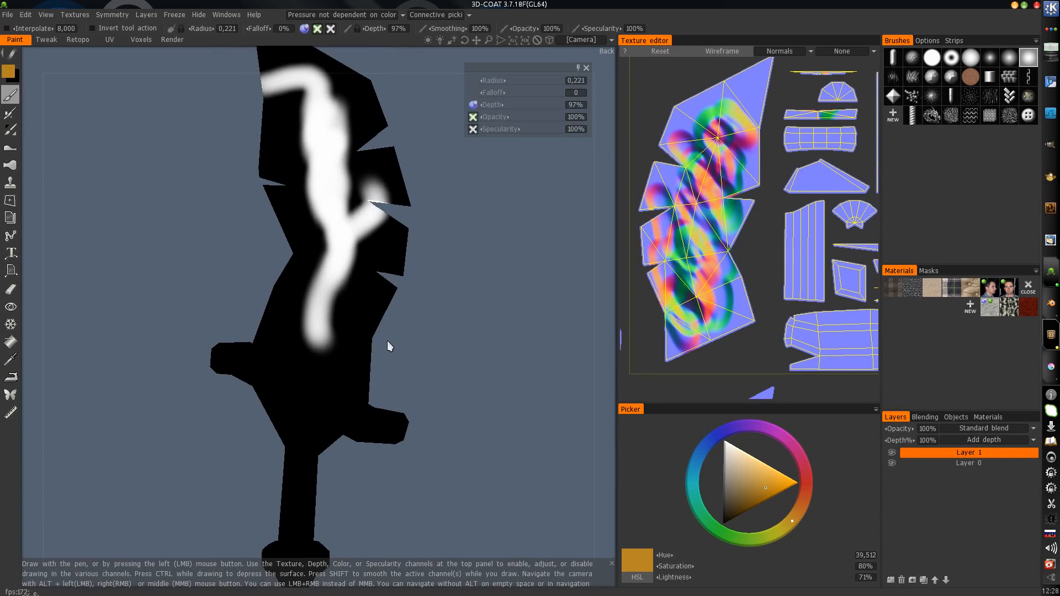
pyautogui.press('5')
pyautogui.press('2')
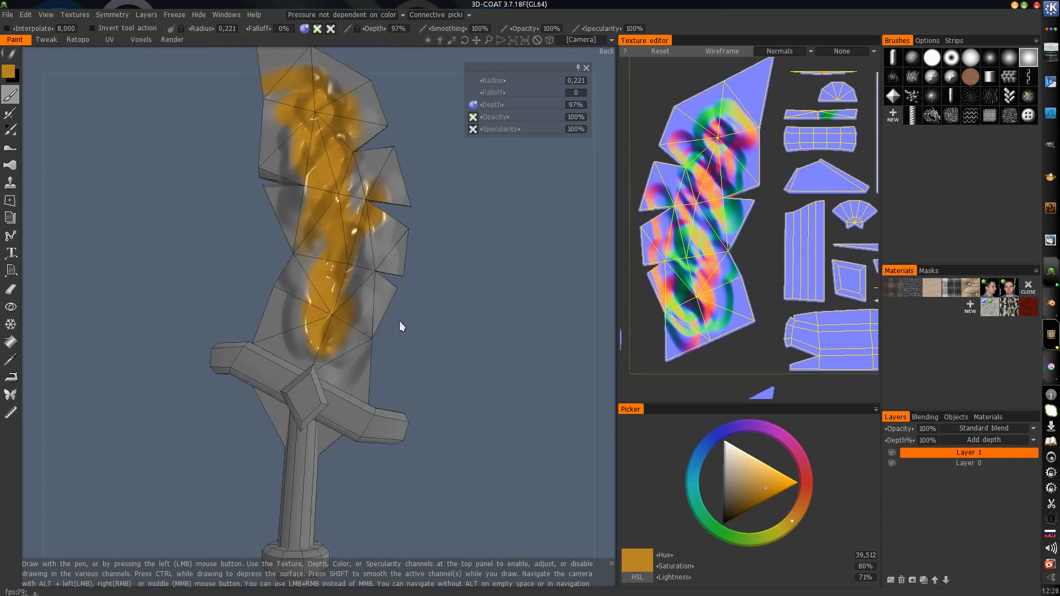
# Step: Toggle the wireframe overlay off and on while viewing the blade and hilt
pyautogui.press('5')
pyautogui.press('5')
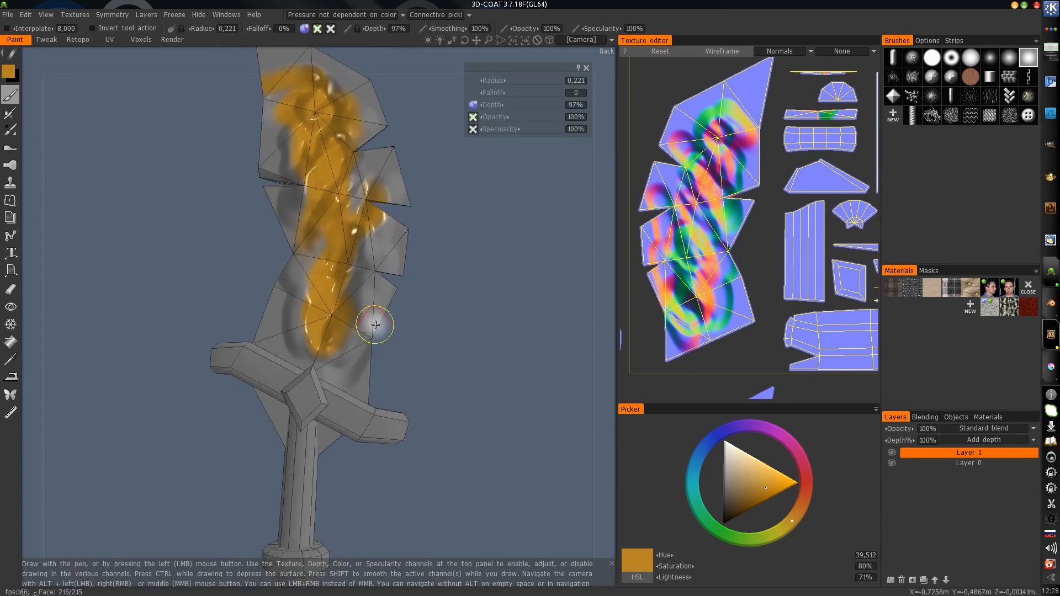
pyautogui.press('5')
pyautogui.press('5')
pyautogui.moveTo(370, 357); pyautogui.dragTo(390, 338, button='middle')
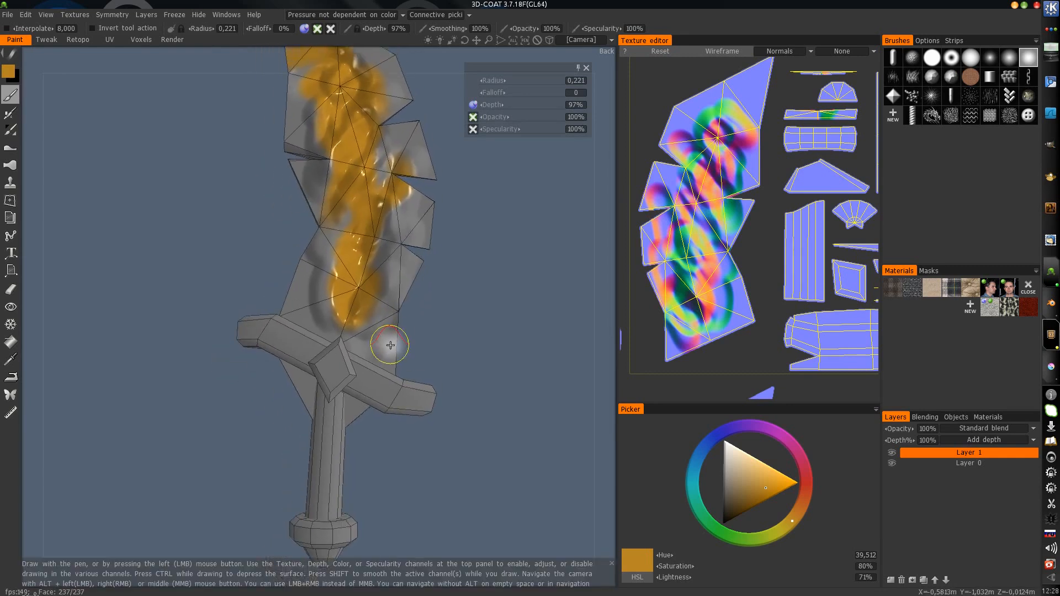
pyautogui.press('5')
pyautogui.press('5')
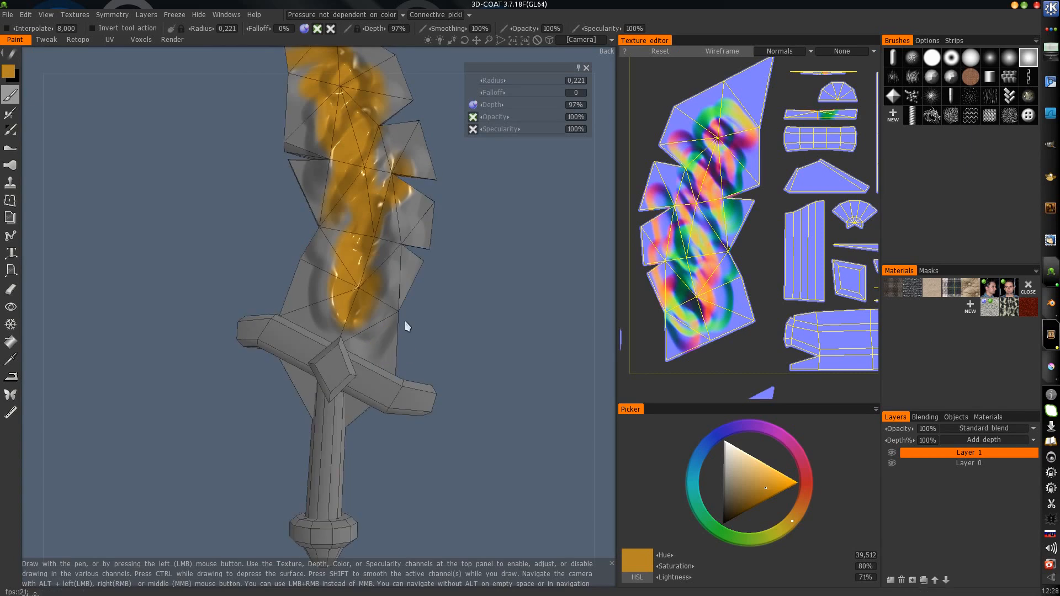
pyautogui.press('space')
pyautogui.press('space')
pyautogui.scroll(-3, 357, 346)
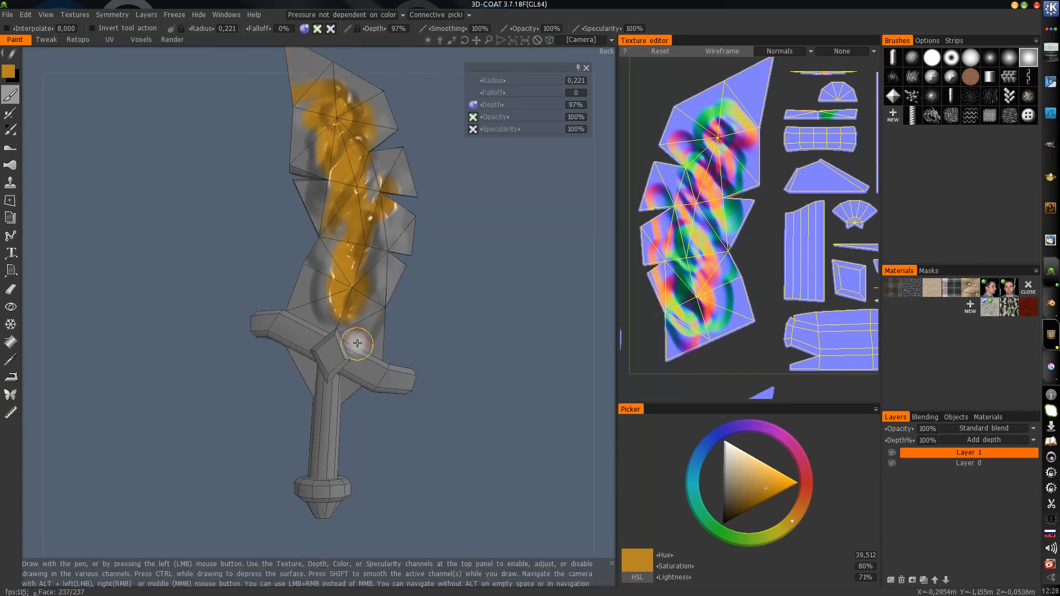
pyautogui.moveTo(357, 345); pyautogui.dragTo(367, 319, button='middle')
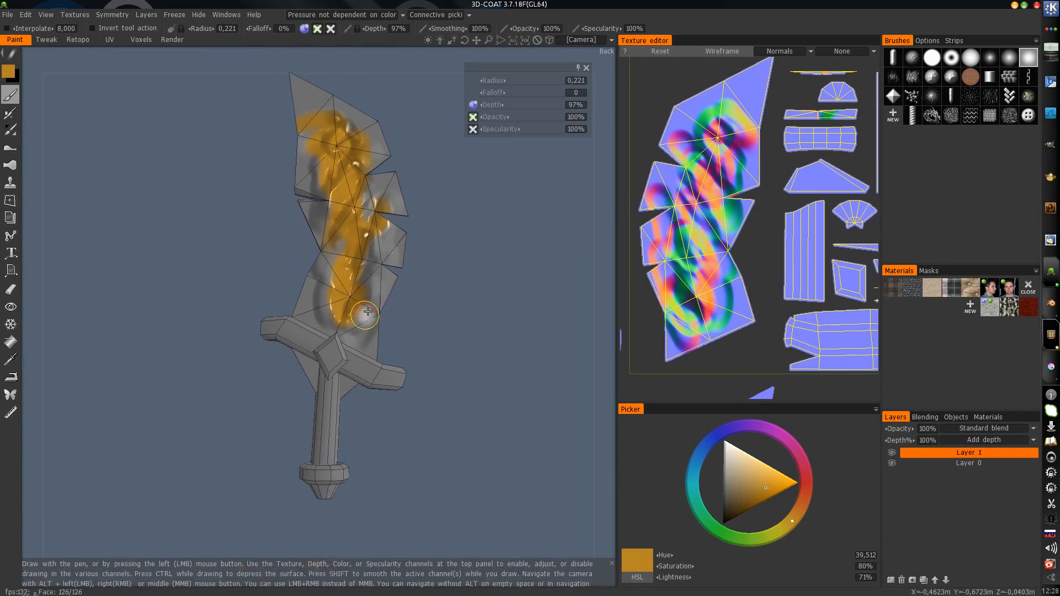
# Step: Enable the color and Specularity channels alongside Depth, and toggle Layer 1's visibility to compare its combined contents
pyautogui.click(892, 452)
pyautogui.click(892, 451)
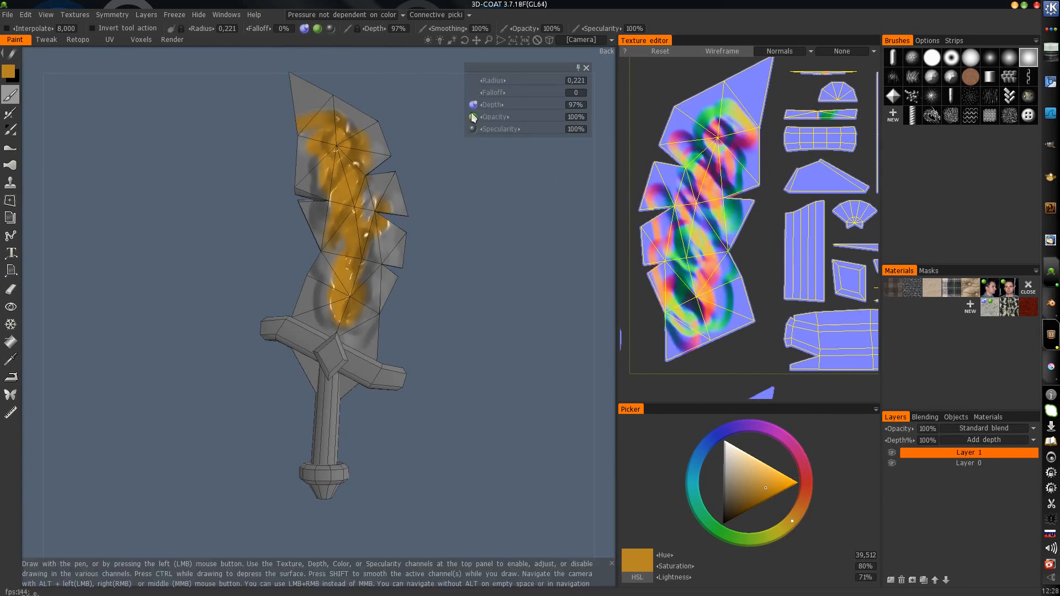
pyautogui.click(891, 453)
pyautogui.click(891, 452)
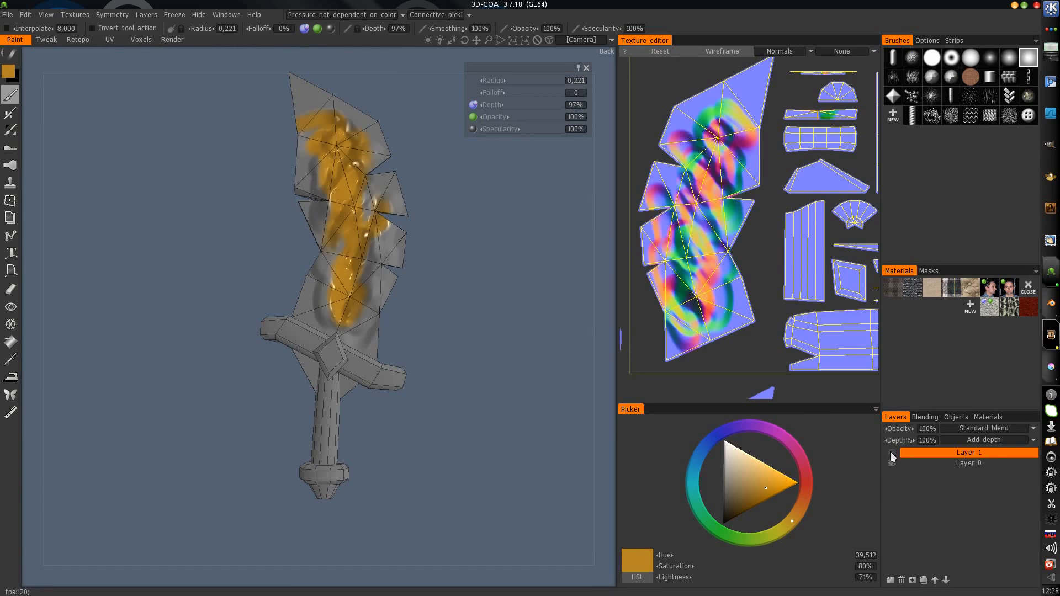
pyautogui.click(892, 452)
pyautogui.click(892, 453)
pyautogui.click(891, 453)
pyautogui.click(892, 454)
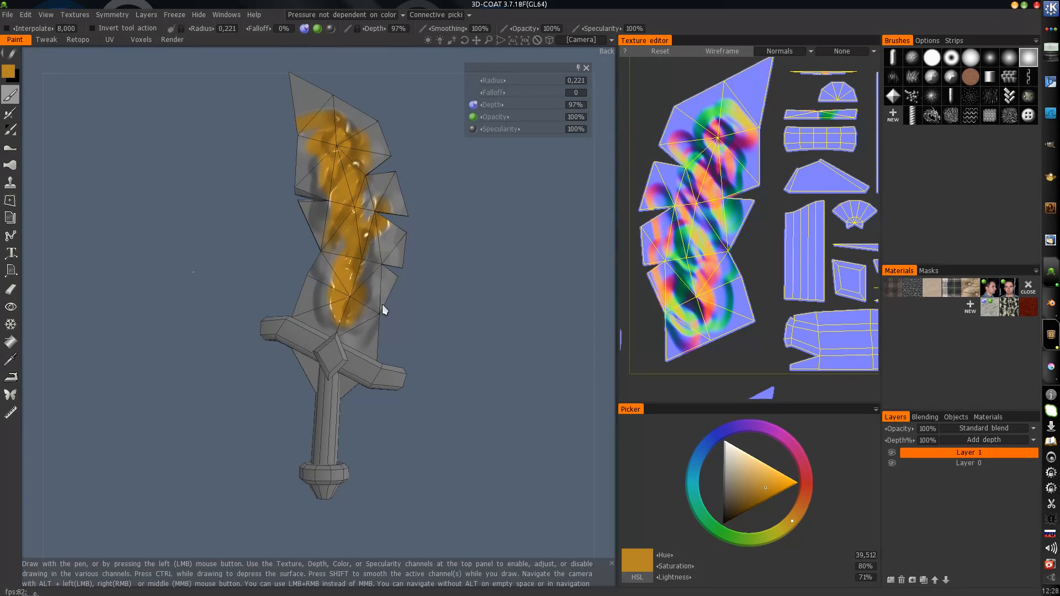
# Step: Switch the color picker to the image picker and frame the knife.png sword reference in it
pyautogui.moveTo(389, 303); pyautogui.dragTo(379, 303)
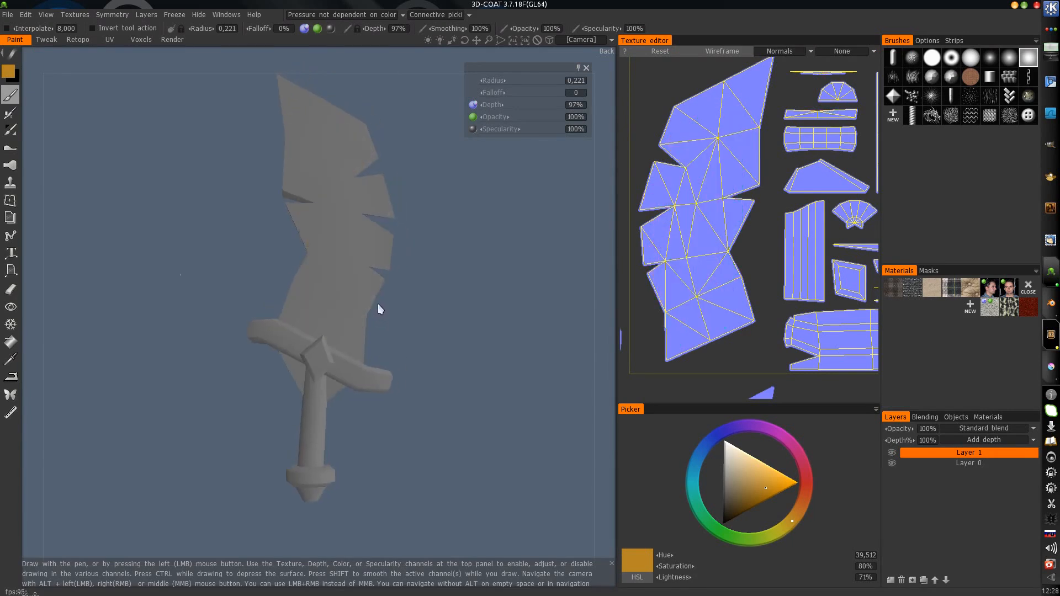
pyautogui.moveTo(377, 303)
pyautogui.mouseDown()
pyautogui.moveTo(385, 294)
pyautogui.moveTo(402, 305)
pyautogui.moveTo(387, 301)
pyautogui.moveTo(407, 280)
pyautogui.moveTo(386, 287)
pyautogui.moveTo(397, 298)
pyautogui.moveTo(387, 288)
pyautogui.moveTo(382, 309)
pyautogui.moveTo(397, 297)
pyautogui.mouseUp()
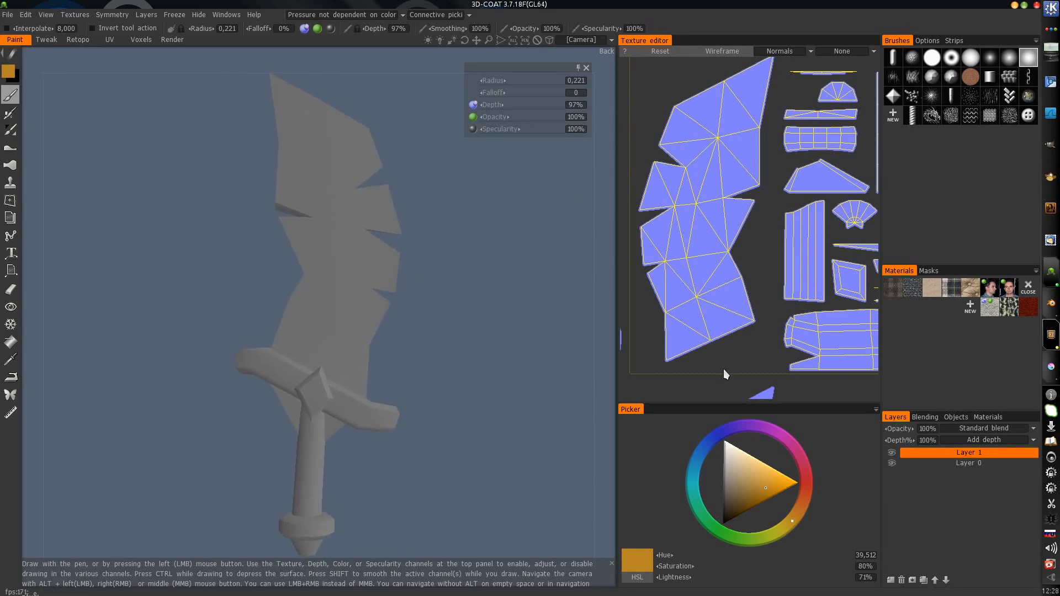
pyautogui.click(875, 409)
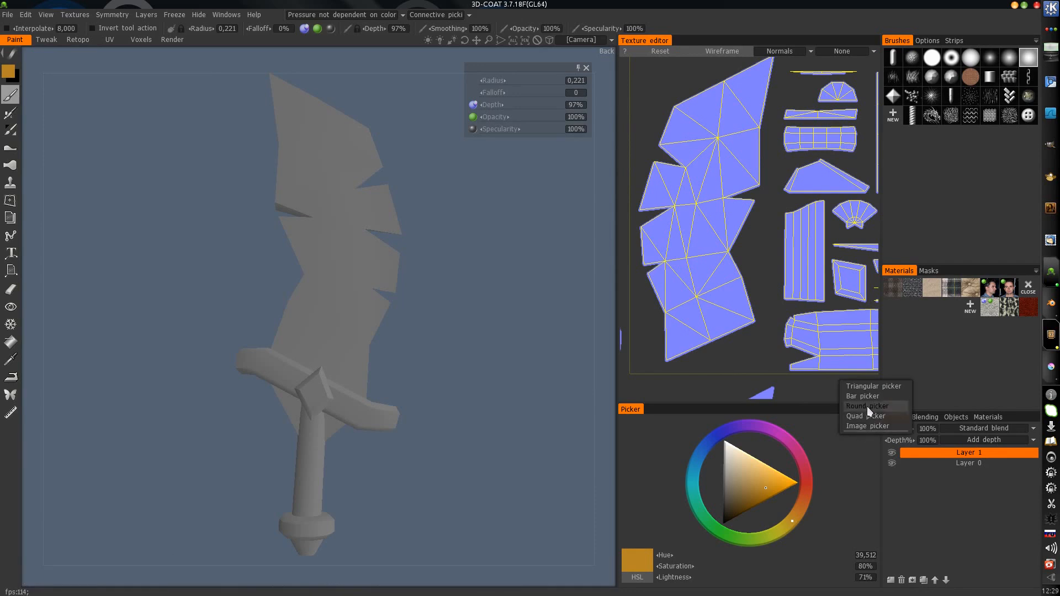
pyautogui.click(866, 426)
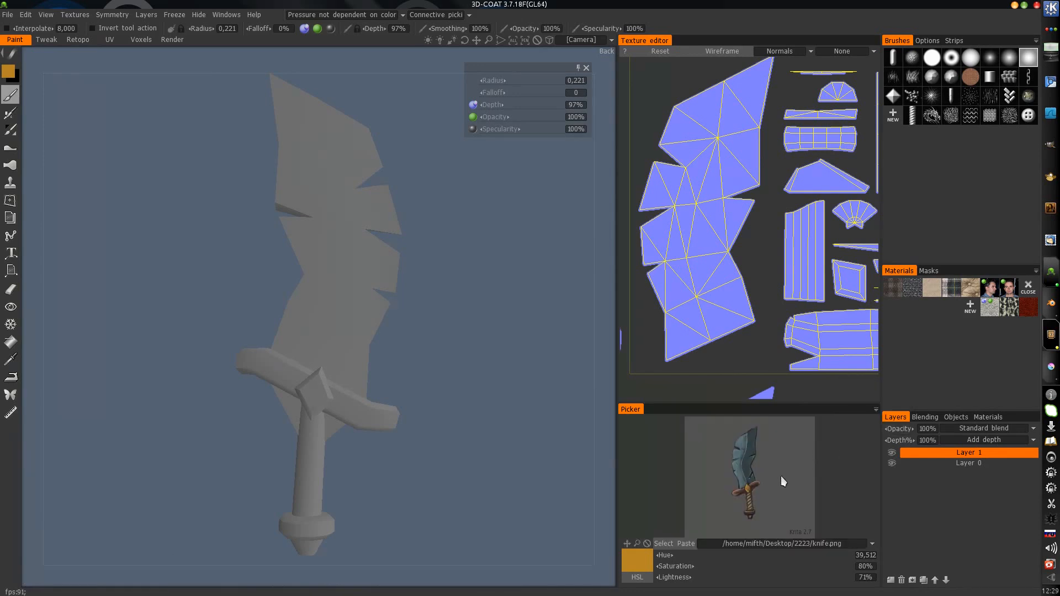
pyautogui.scroll(3, 744, 486)
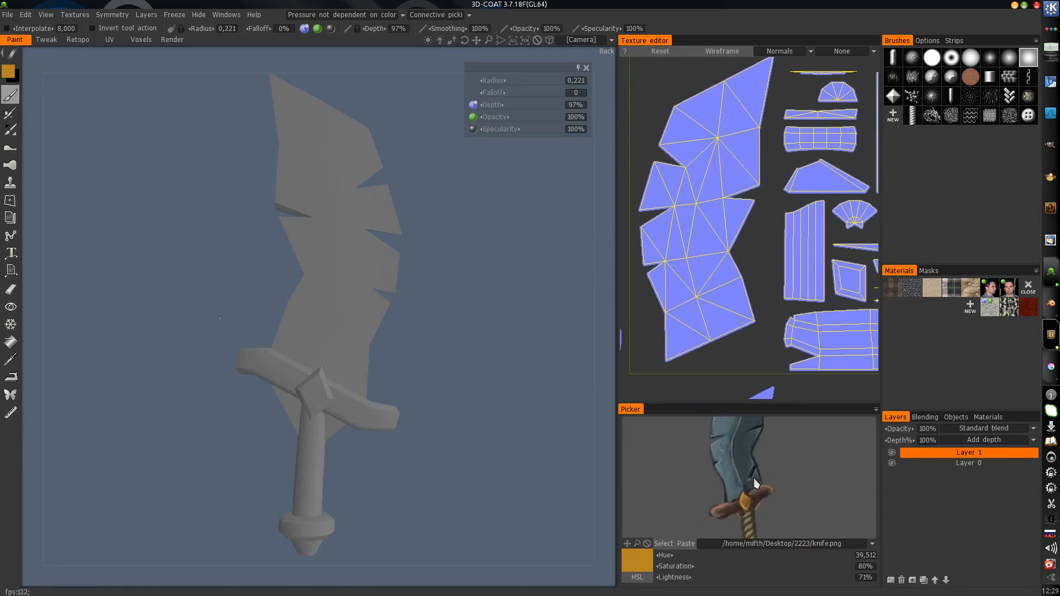
pyautogui.scroll(-2, 746, 482)
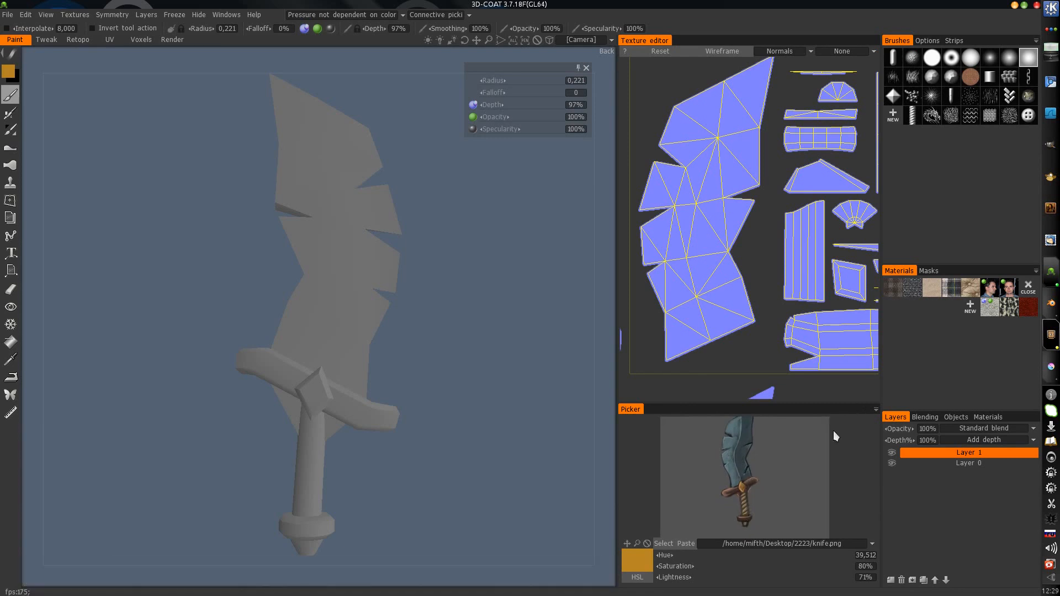
# Step: Choose knife.png from the Desktop's 2223 folder as the picker image and centre the sword reference in the picker
pyautogui.click(666, 544)
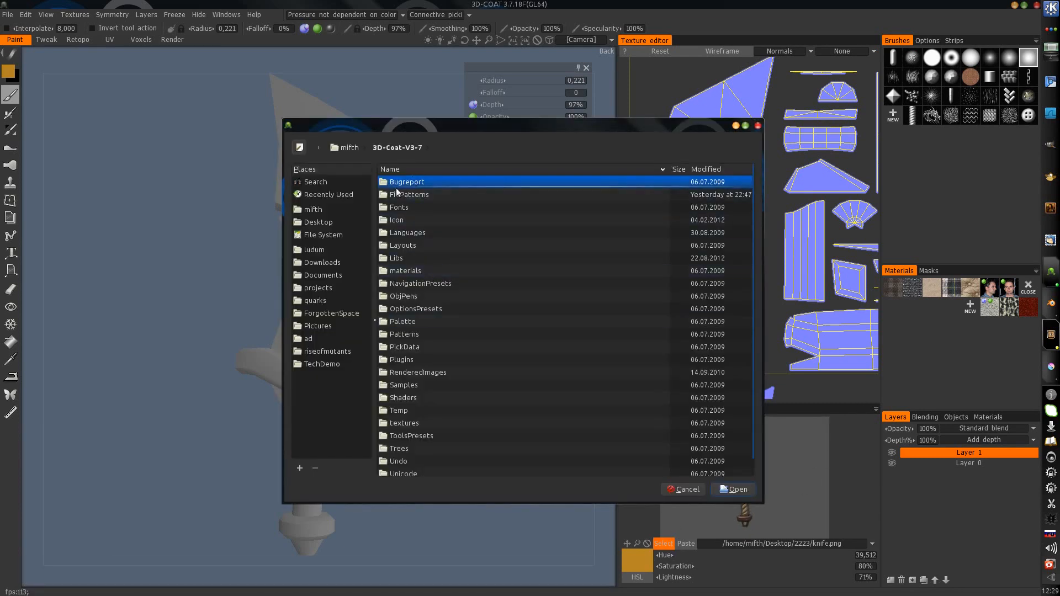
pyautogui.click(320, 222)
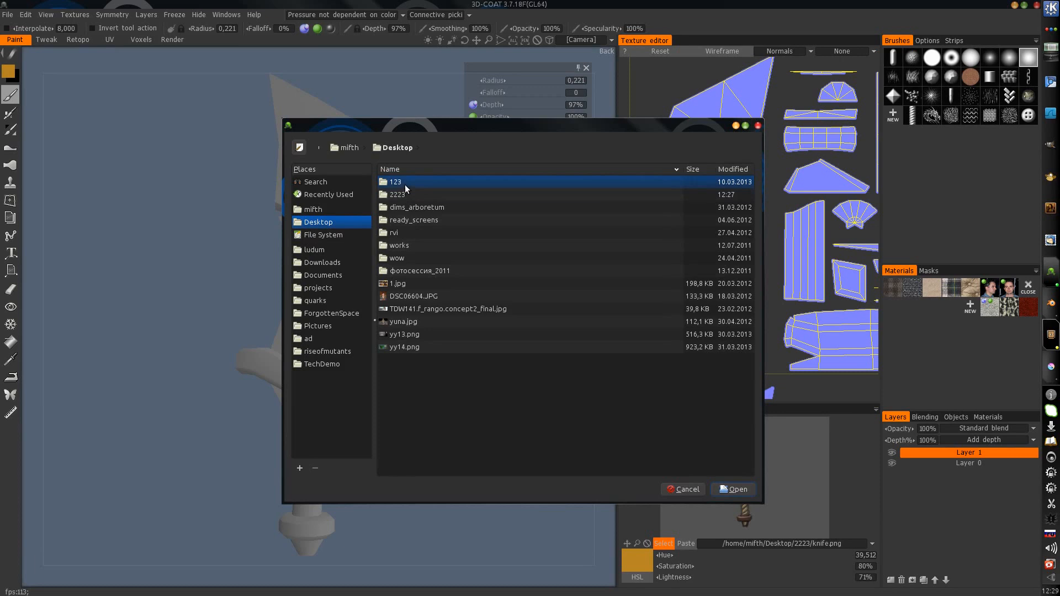
pyautogui.doubleClick(404, 194)
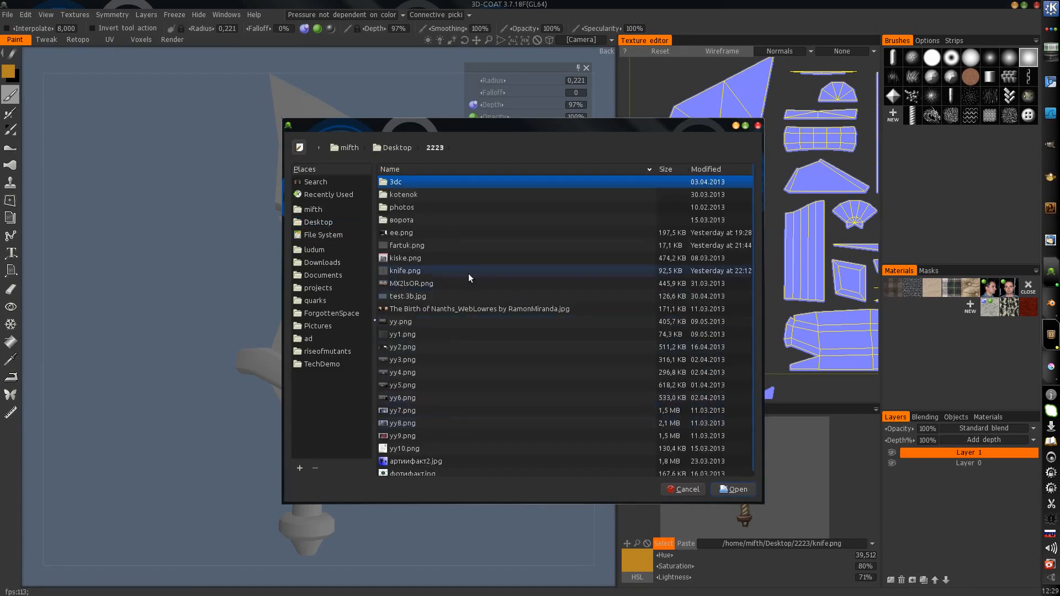
pyautogui.click(436, 269)
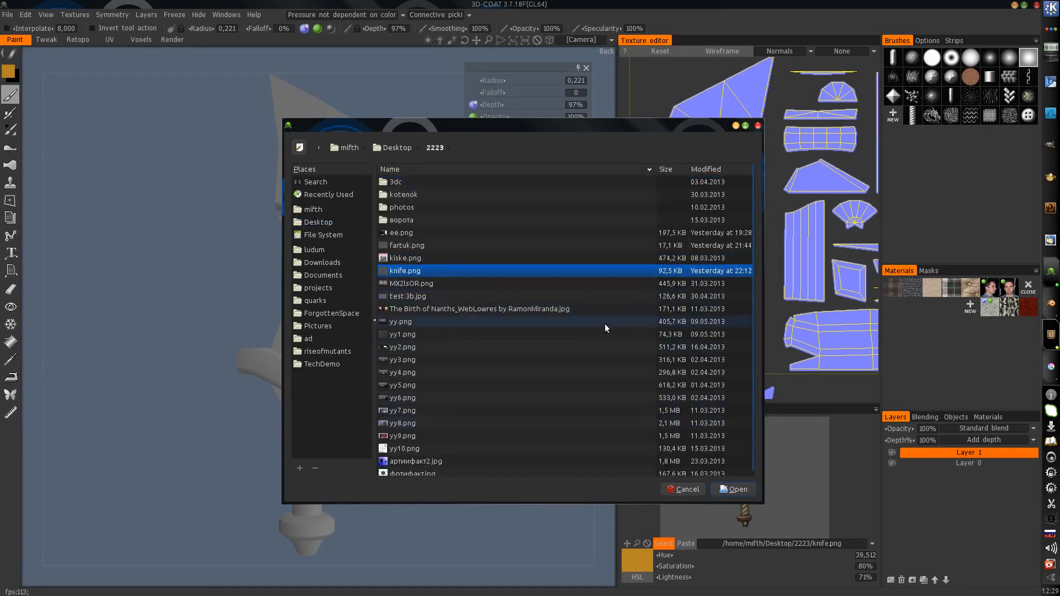
pyautogui.click(730, 489)
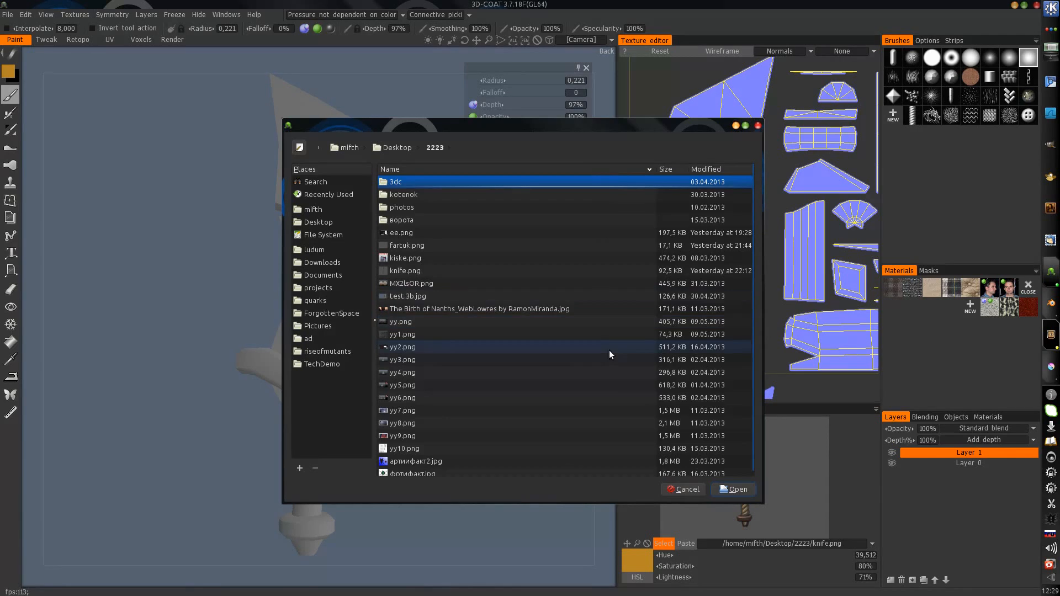
pyautogui.click(683, 489)
pyautogui.scroll(-1, 366, 295)
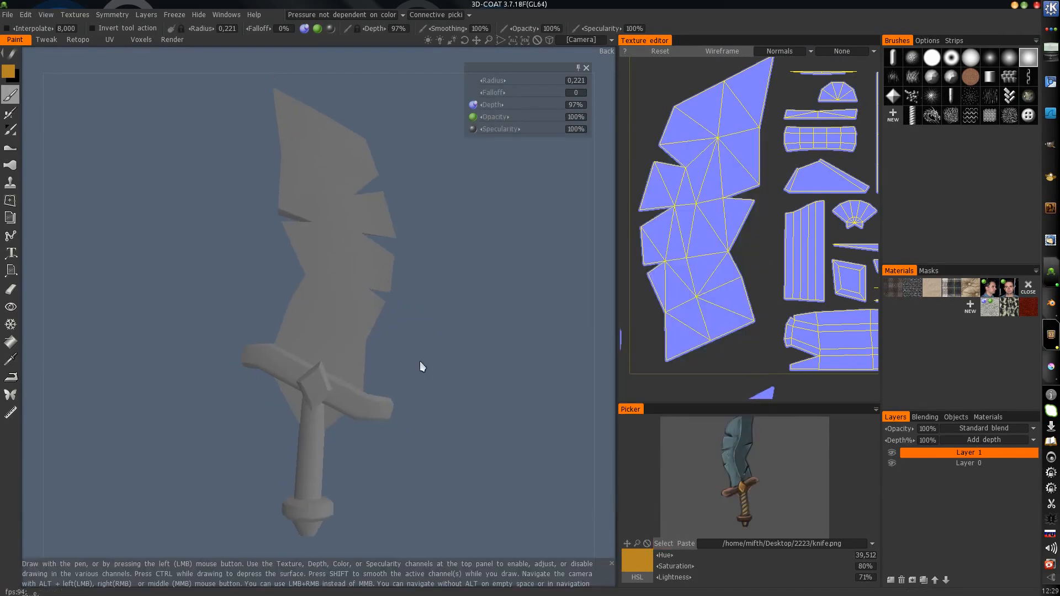
pyautogui.moveTo(759, 465); pyautogui.dragTo(760, 480, button='middle')
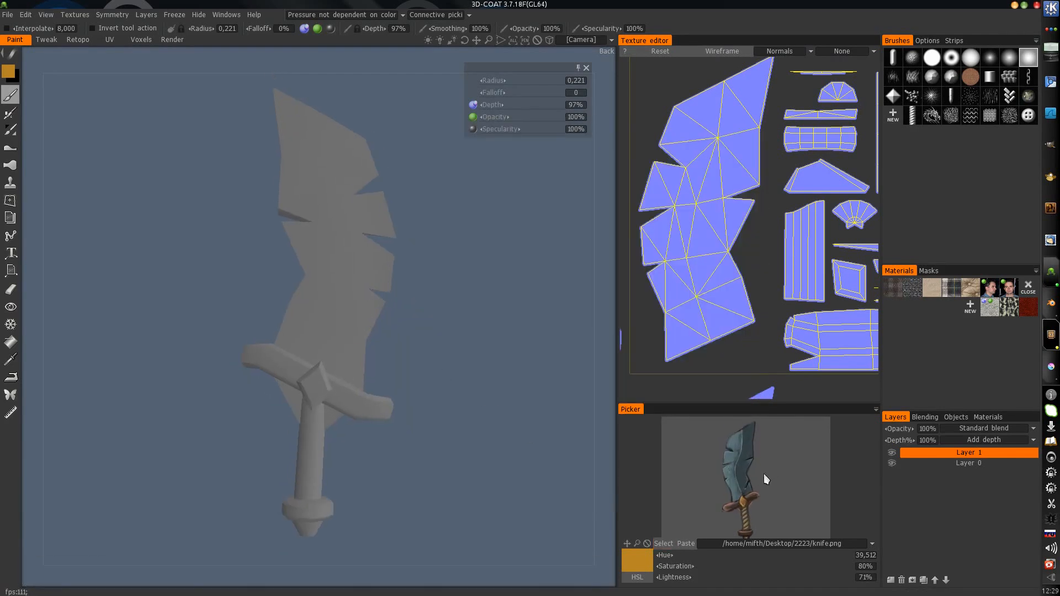
# Step: Open the preferences and browse to the Software/krita/inst/bin folder for the External 2D-editor setting
pyautogui.click(26, 17)
pyautogui.click(81, 164)
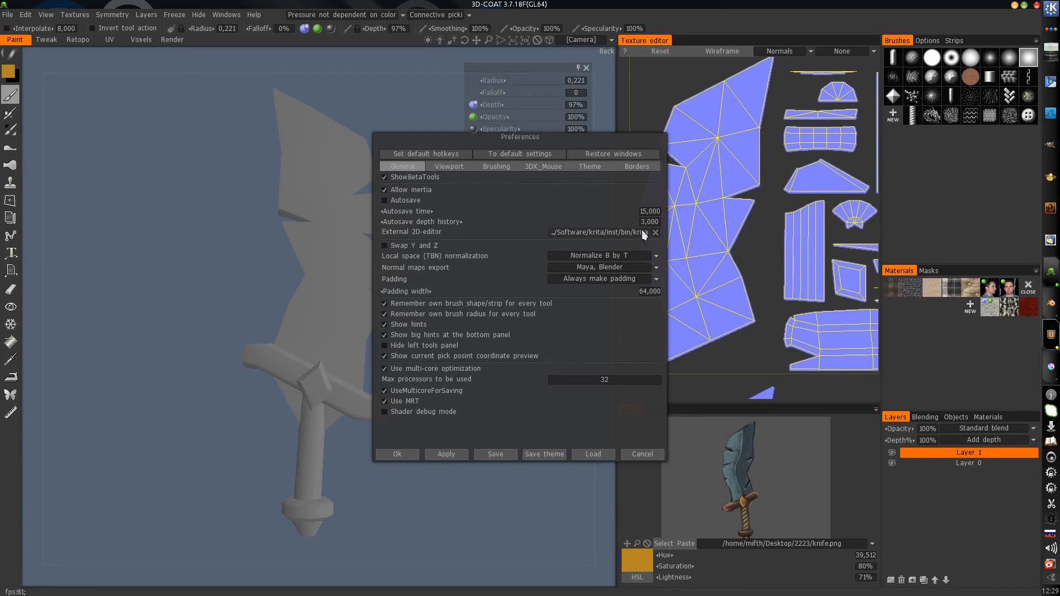
pyautogui.click(607, 233)
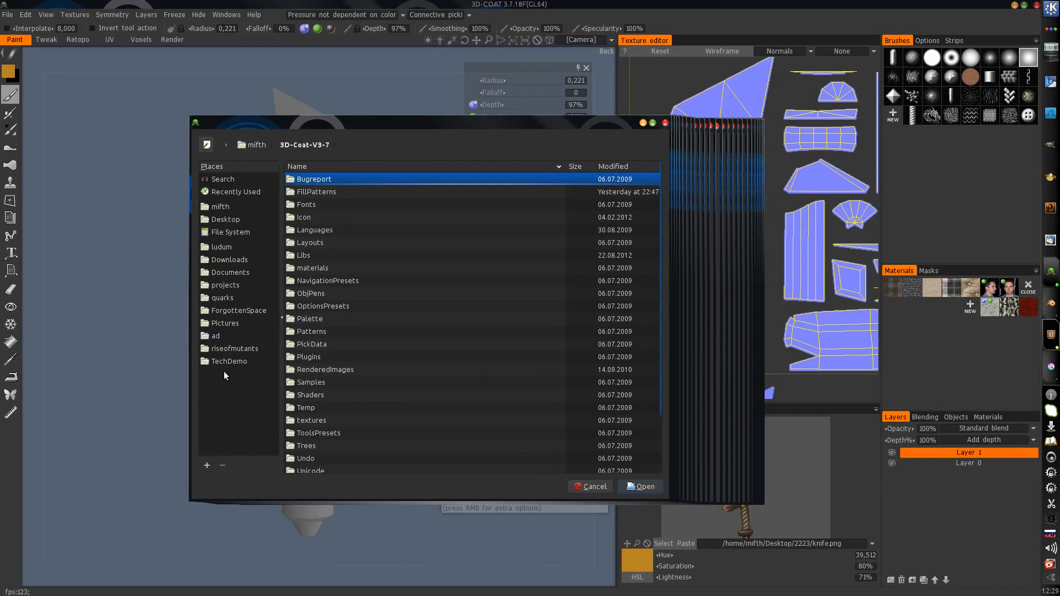
pyautogui.click(236, 209)
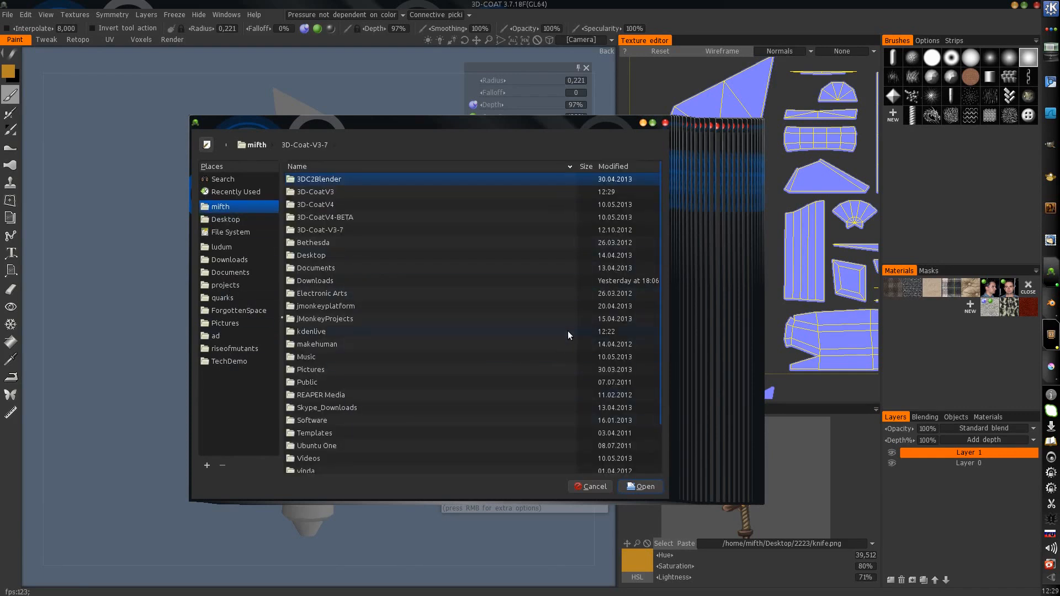
pyautogui.scroll(-2, 327, 381)
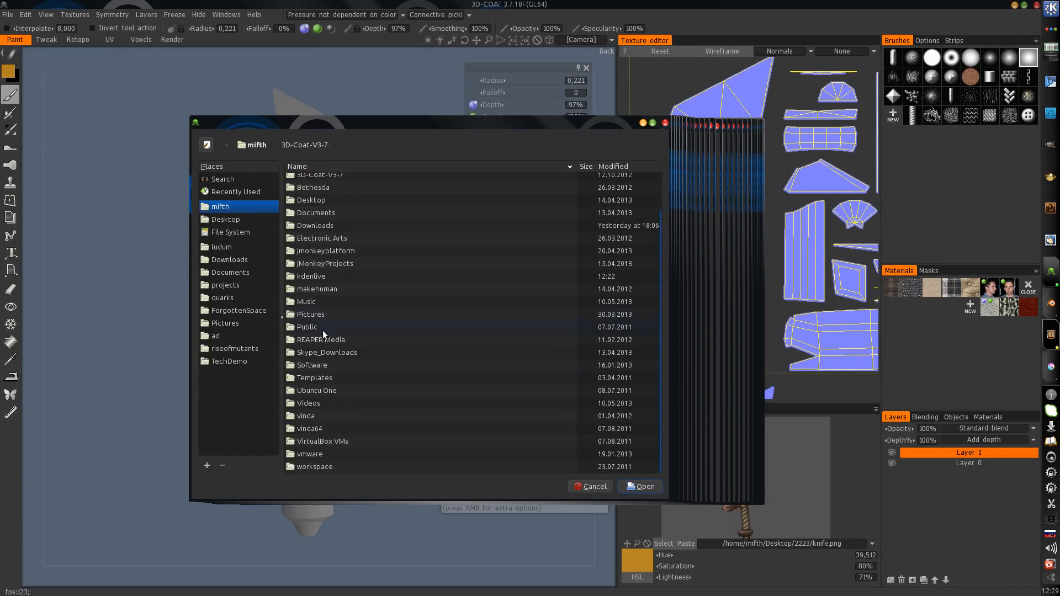
pyautogui.doubleClick(312, 365)
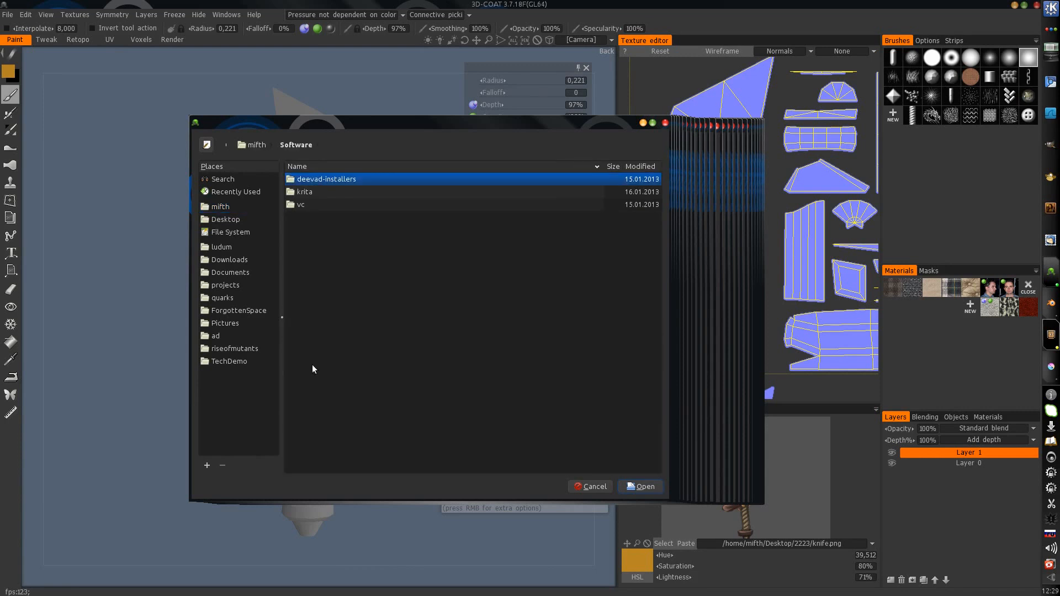
pyautogui.doubleClick(323, 192)
pyautogui.doubleClick(316, 193)
pyautogui.doubleClick(320, 180)
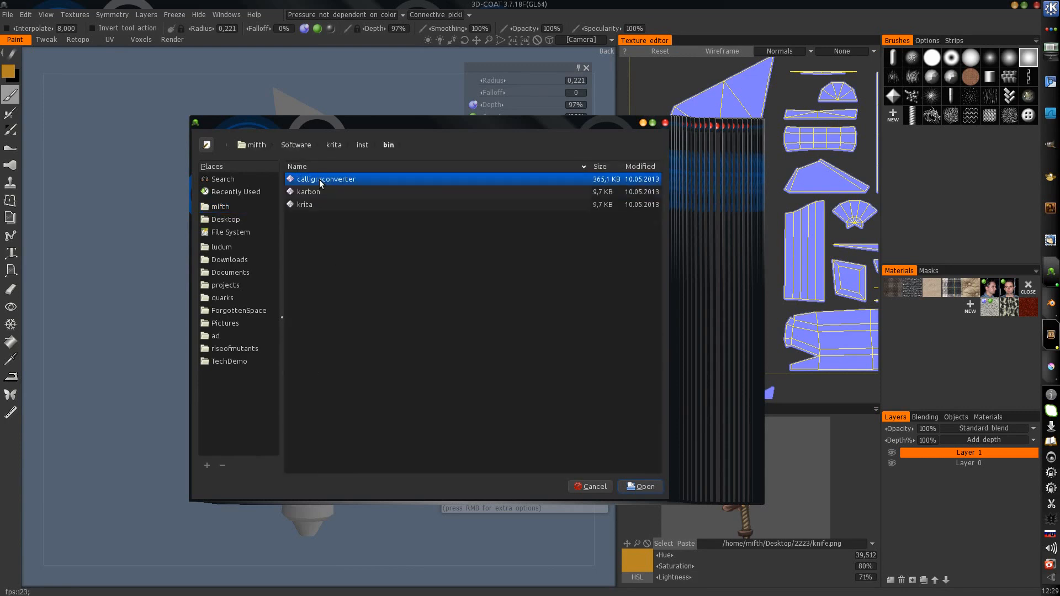
# Step: Set the krita executable as the external 2D editor, then apply and accept the preferences
pyautogui.click(304, 205)
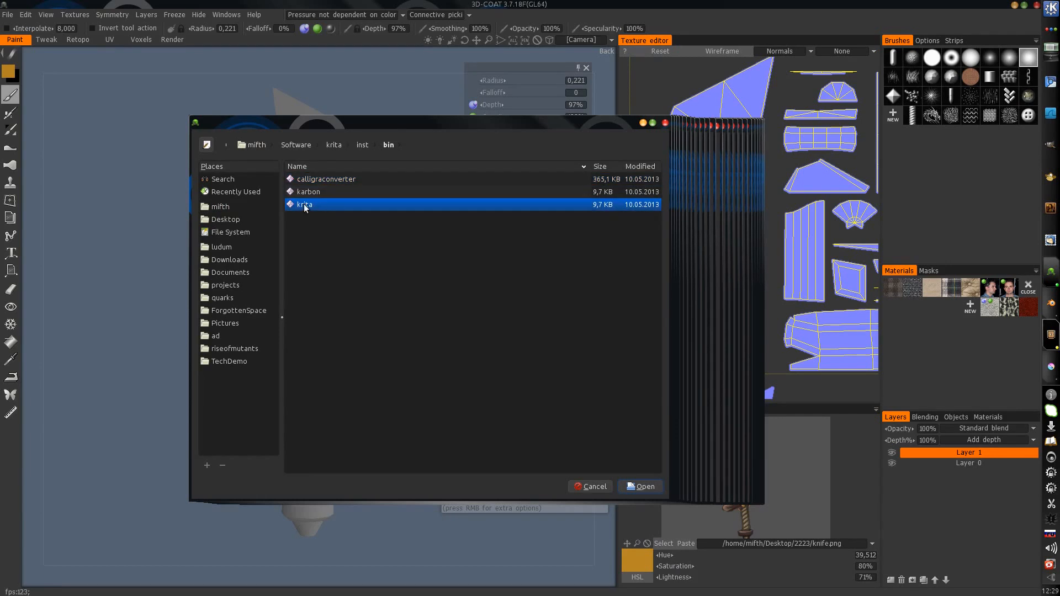
pyautogui.click(642, 487)
pyautogui.click(441, 453)
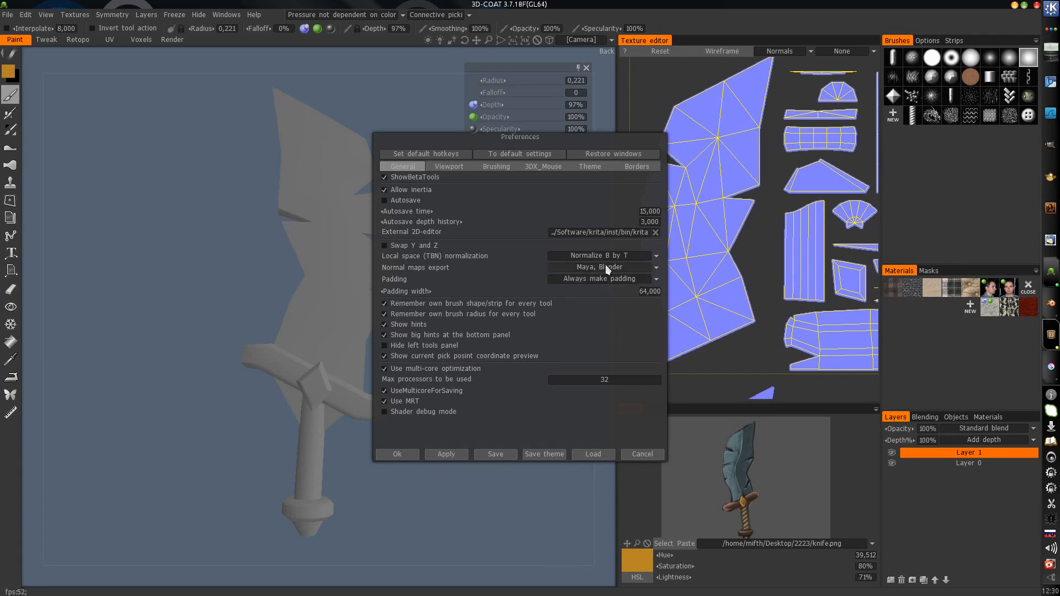
pyautogui.click(446, 454)
pyautogui.click(396, 453)
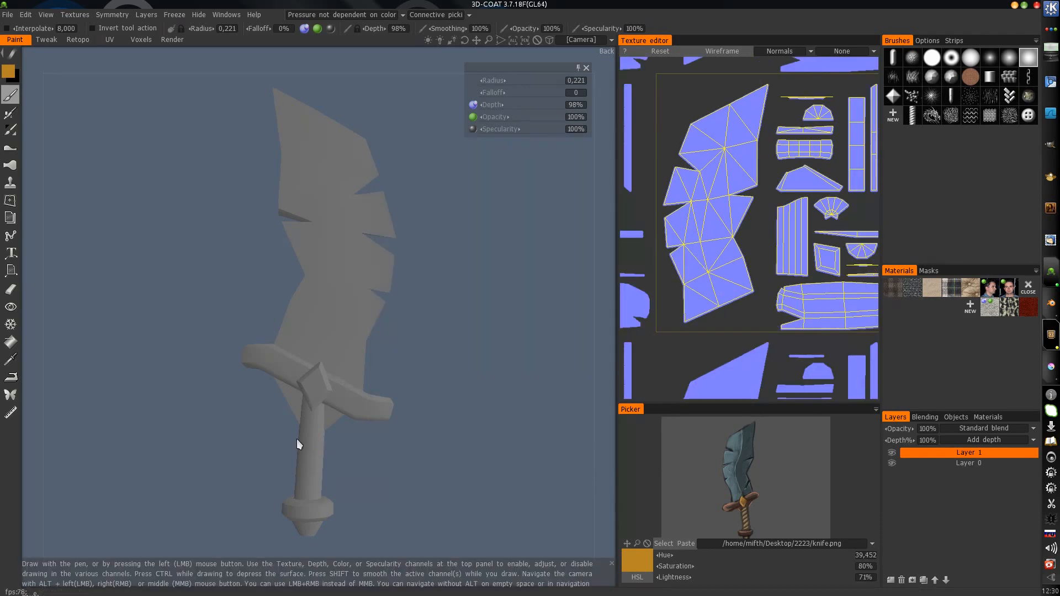
# Step: Send the sword's texture layers to Krita as the external editor
pyautogui.moveTo(445, 291); pyautogui.dragTo(417, 281)
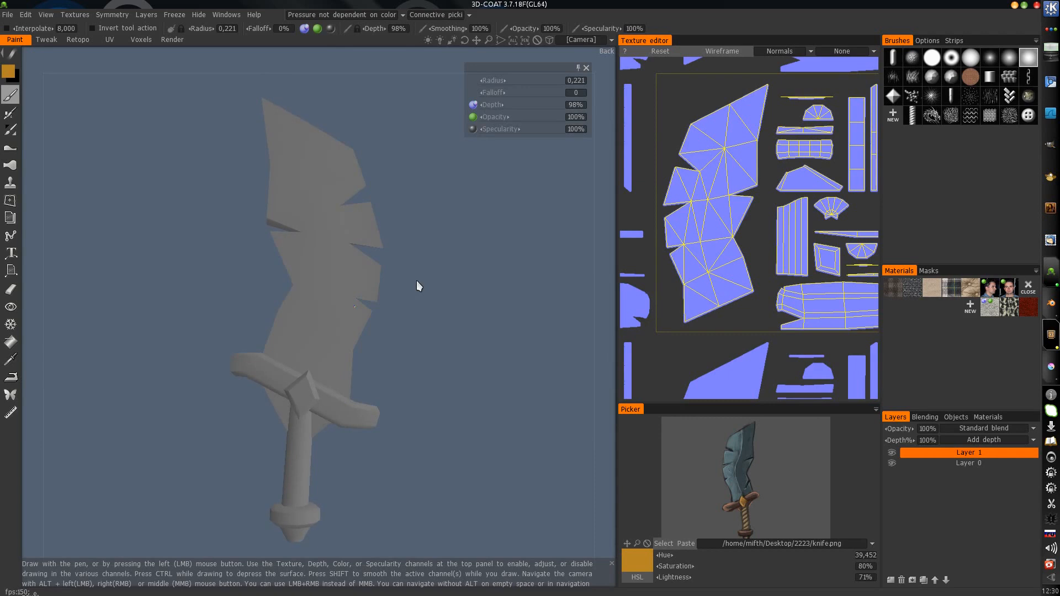
pyautogui.click(26, 15)
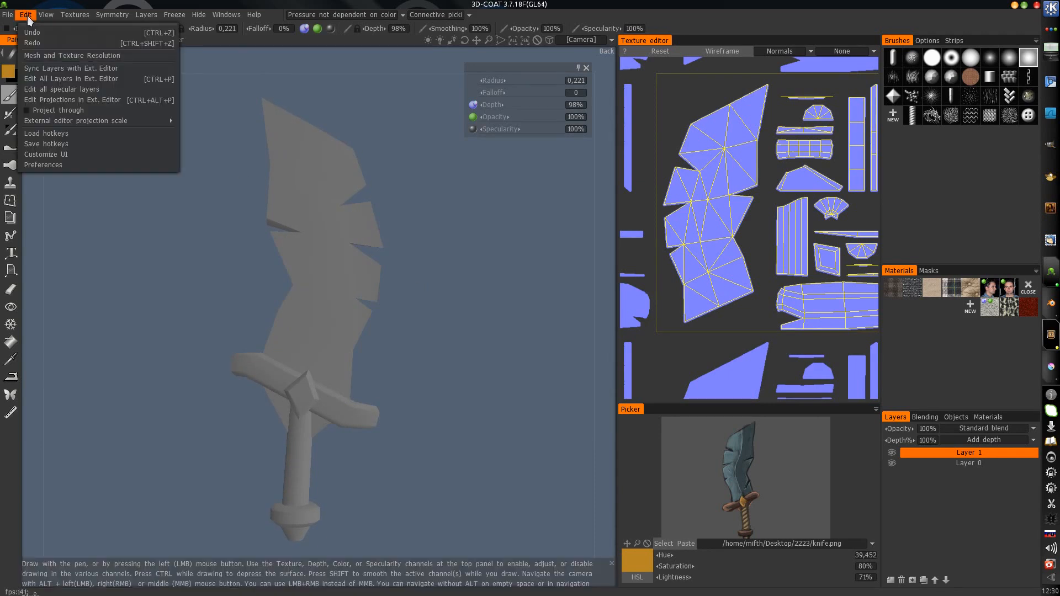
pyautogui.click(64, 68)
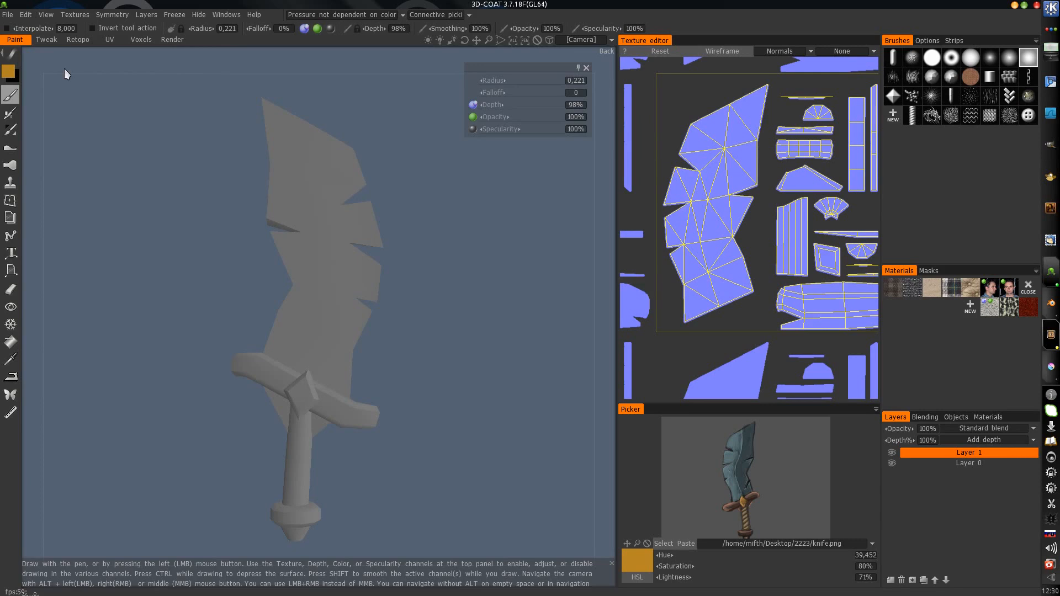
pyautogui.click(26, 15)
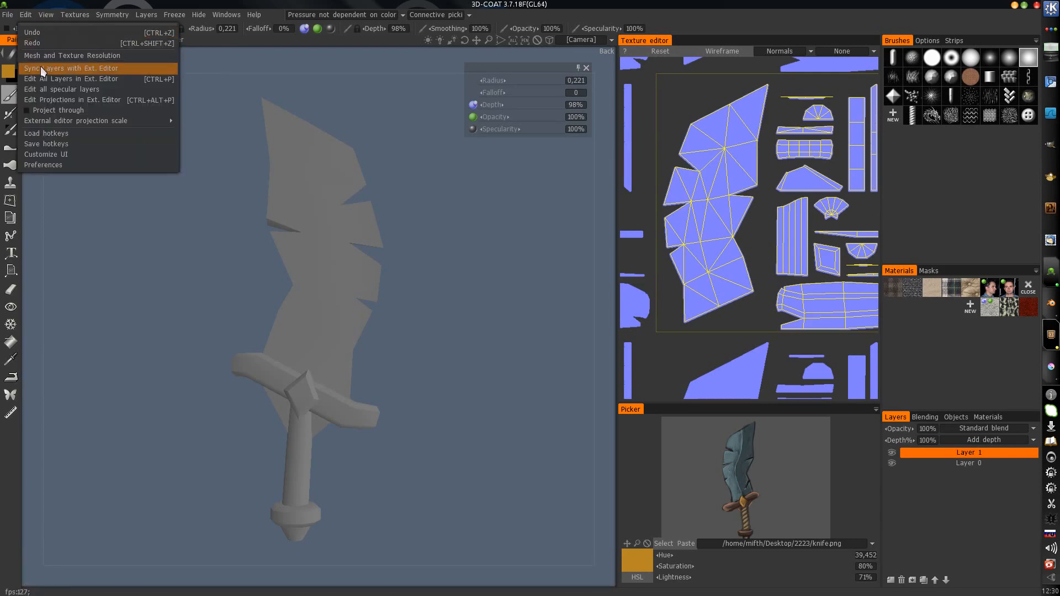
pyautogui.click(58, 71)
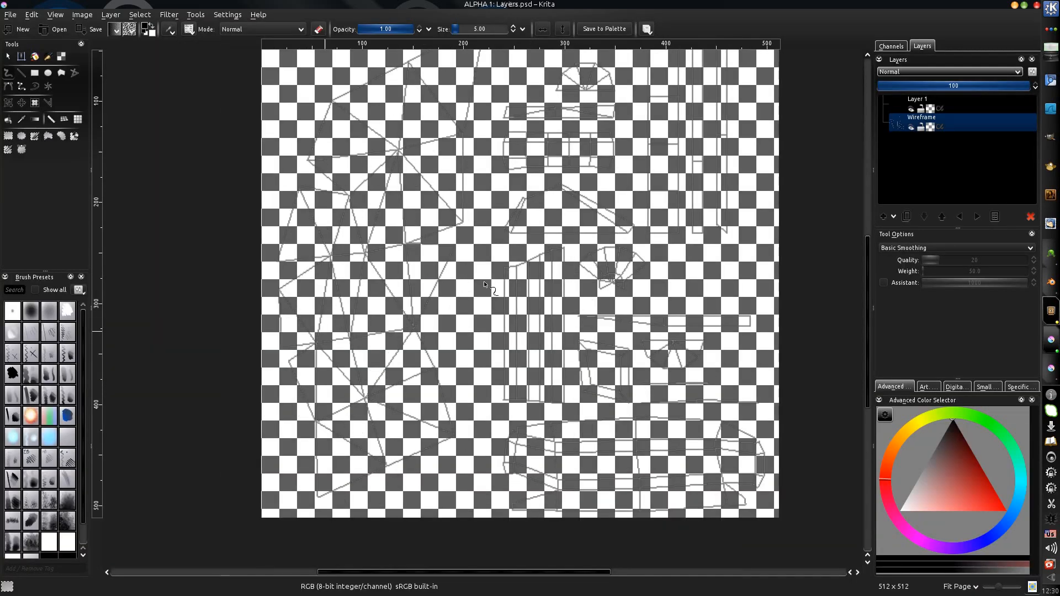
# Step: Inspect the exported UV layout in Krita and toggle the Wireframe layer's visibility off and on
pyautogui.moveTo(459, 282); pyautogui.dragTo(437, 310, button='middle')
pyautogui.keyDown('ctrl'); pyautogui.moveTo(437, 311); pyautogui.dragTo(463, 271, button='middle'); pyautogui.keyUp('ctrl')
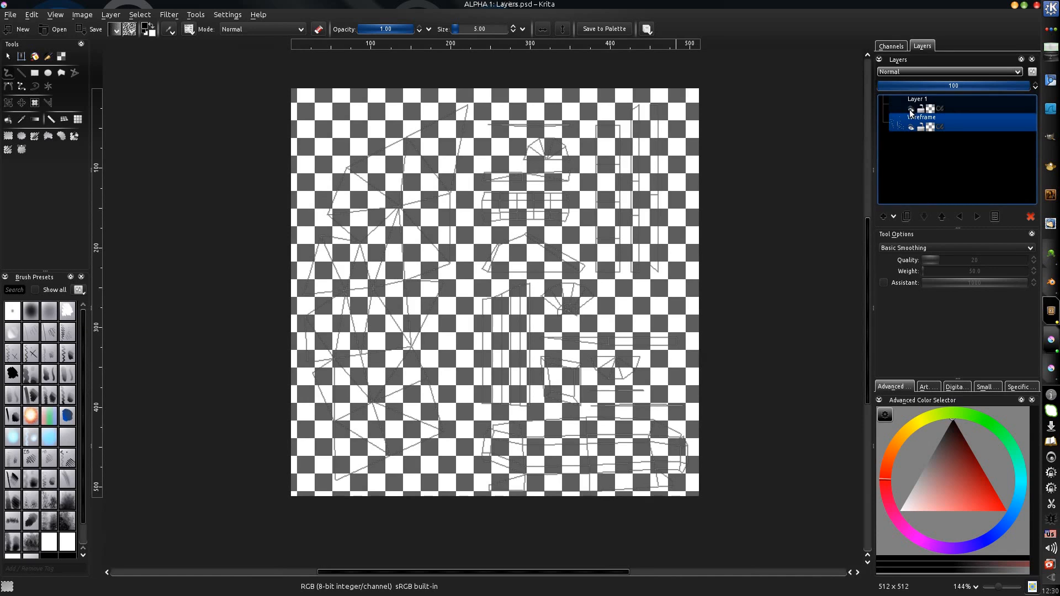
pyautogui.click(909, 127)
pyautogui.click(910, 127)
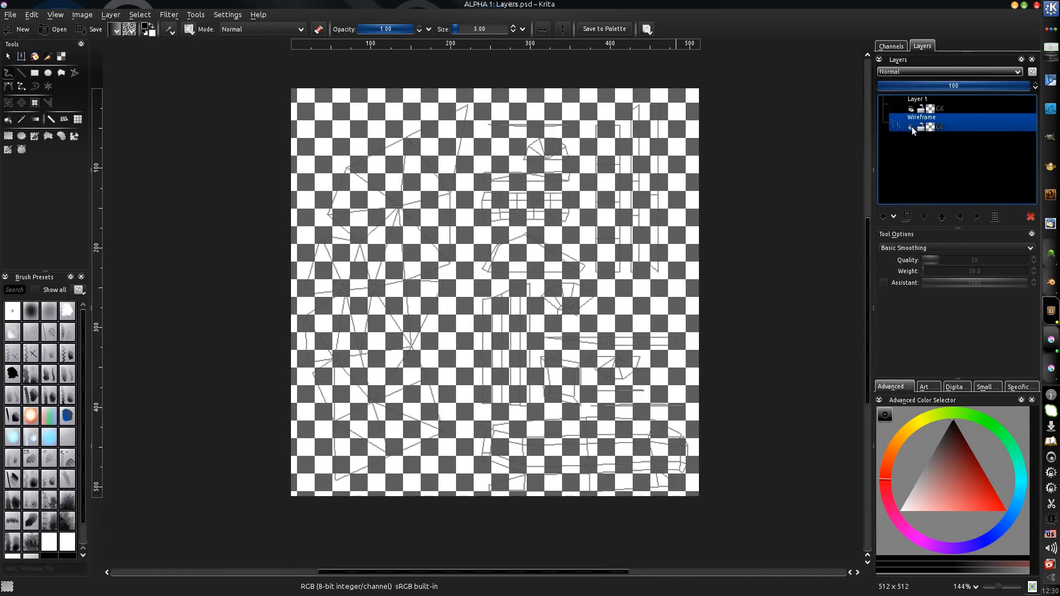
pyautogui.moveTo(532, 217); pyautogui.dragTo(555, 199, button='middle')
# Step: Switch back to 3D-Coat and run Edit All Layers in Ext. Editor for the sword's texture
pyautogui.hotkey('alt', 'Tab')
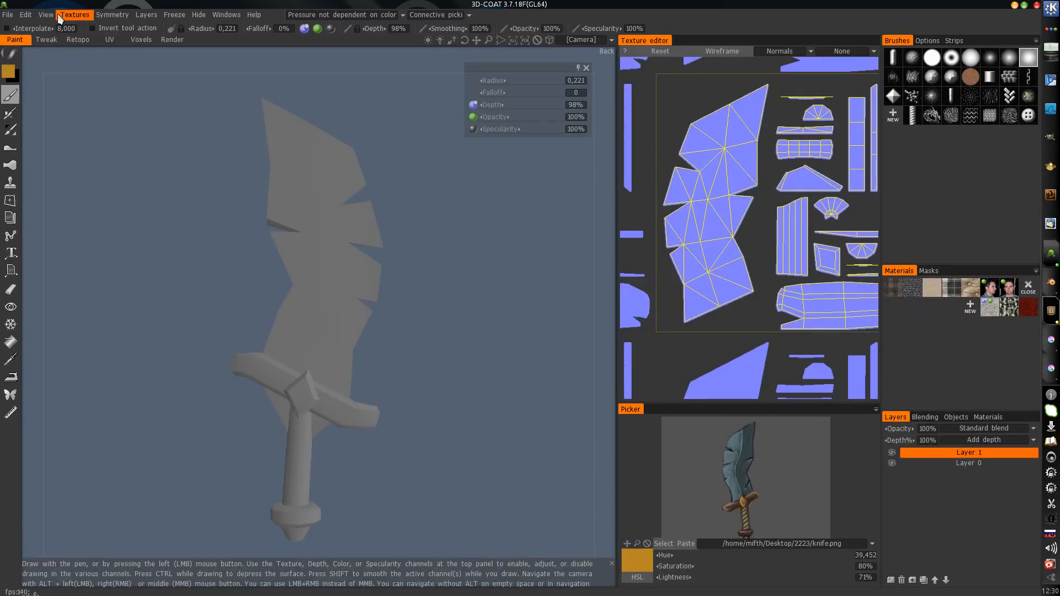
pyautogui.moveTo(71, 15)
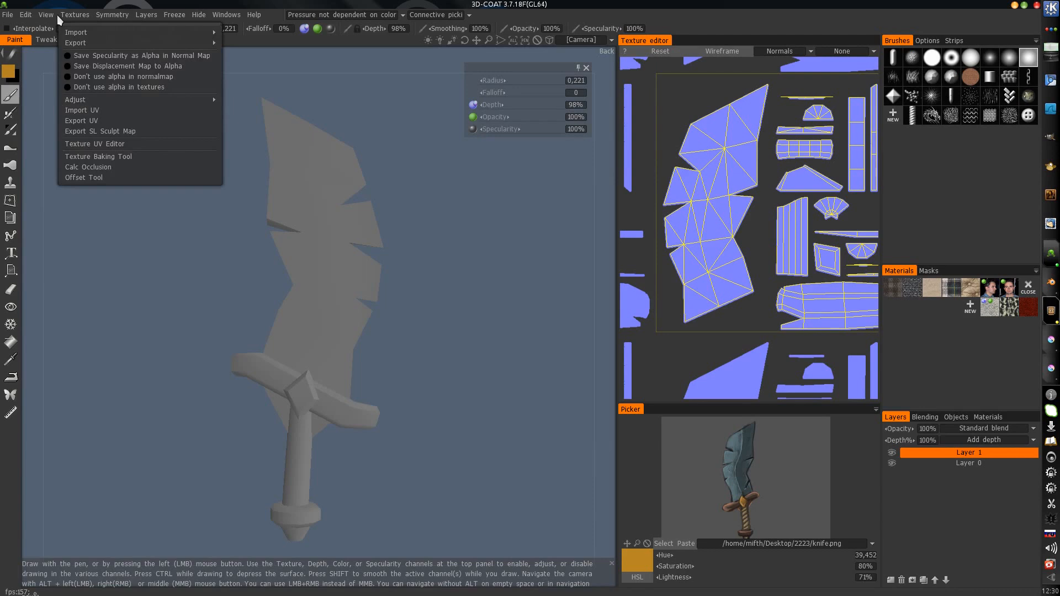
pyautogui.moveTo(26, 15)
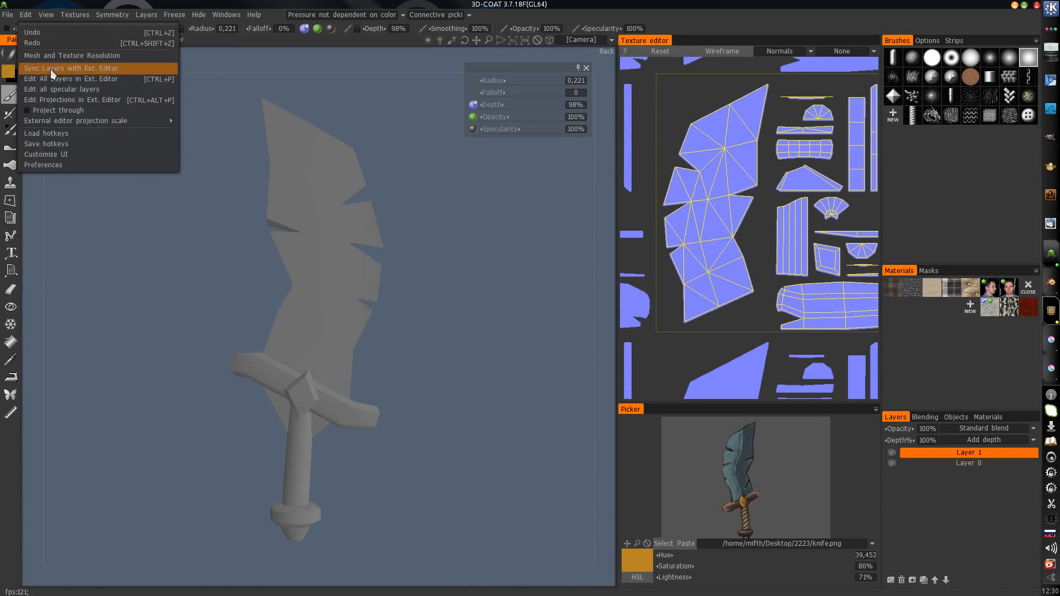
pyautogui.click(60, 79)
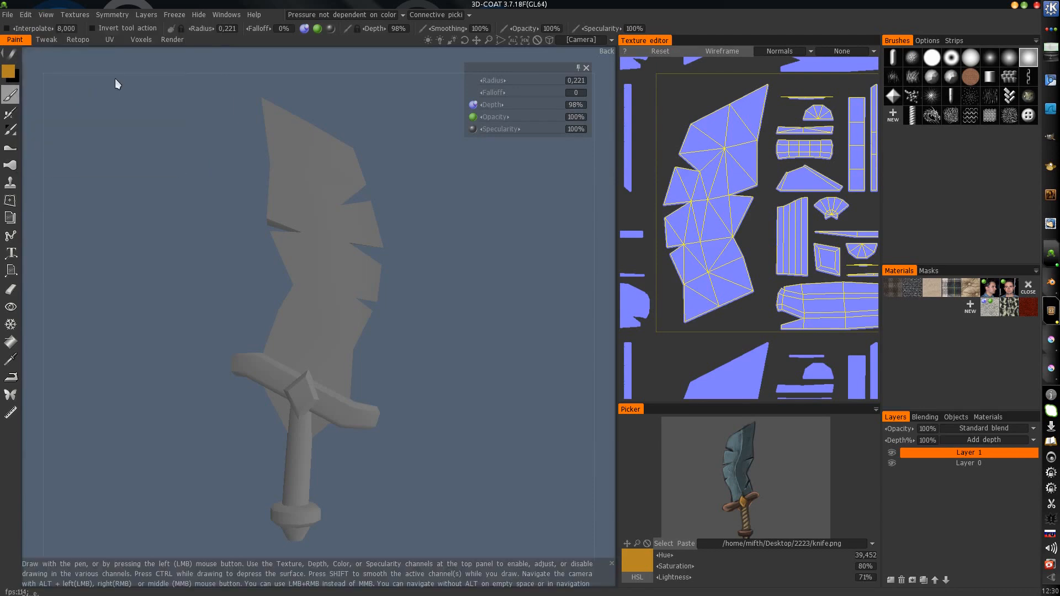
pyautogui.click(26, 15)
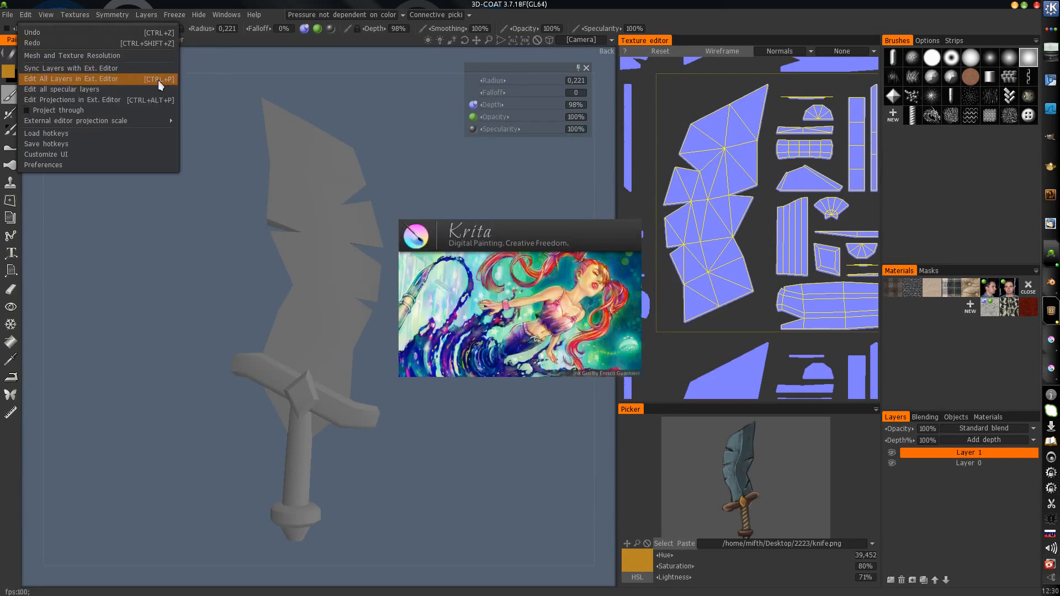
pyautogui.moveTo(104, 257); pyautogui.dragTo(111, 268)
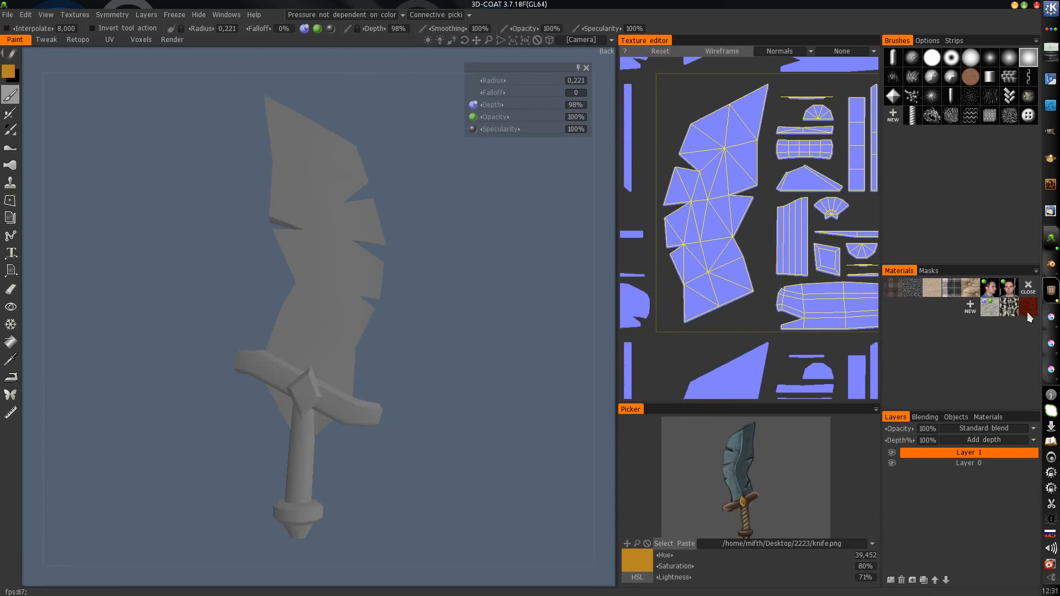
# Step: Switch to the exported Layers.psd in Krita and make Layer 1 the active layer
pyautogui.click(1050, 318)
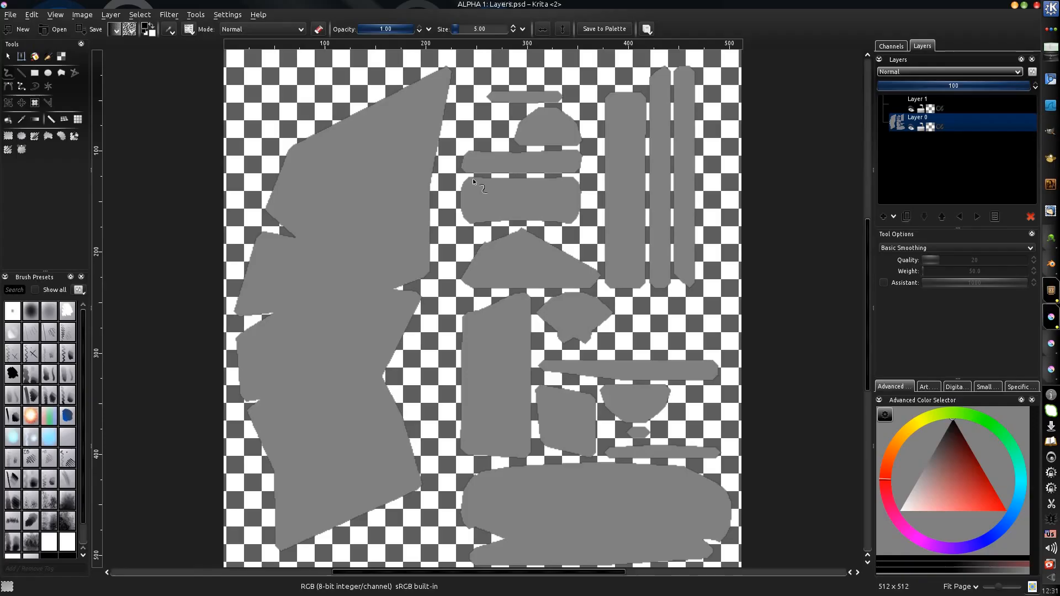
pyautogui.moveTo(557, 189)
pyautogui.mouseDown(button='middle')
pyautogui.moveTo(544, 207)
pyautogui.moveTo(538, 181)
pyautogui.mouseUp(button='middle')
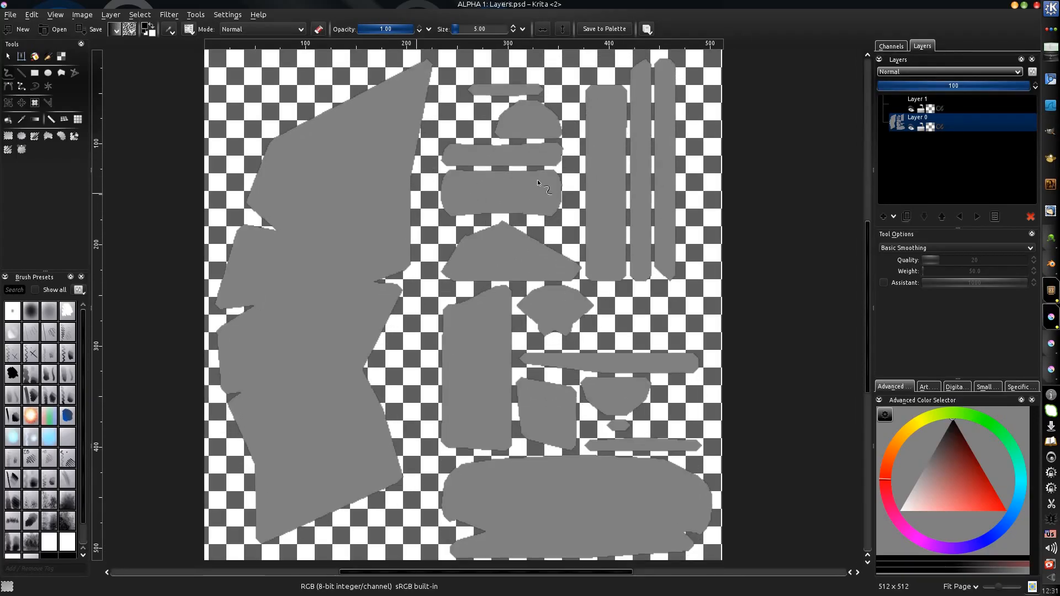
pyautogui.click(970, 109)
pyautogui.click(968, 123)
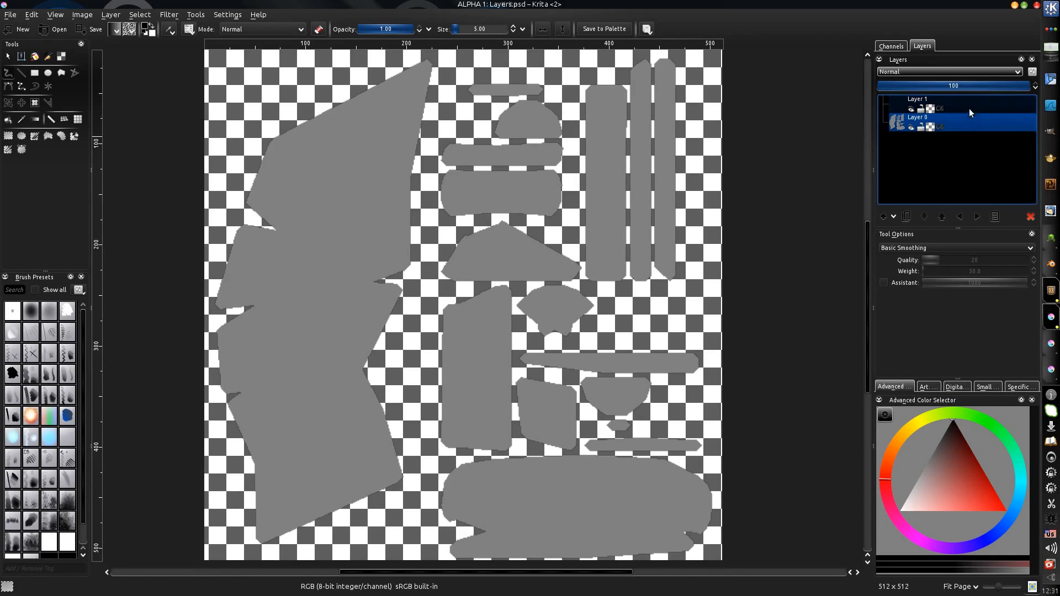
pyautogui.click(968, 109)
pyautogui.keyDown('ctrl'); pyautogui.scroll(-2, 475, 246); pyautogui.keyUp('ctrl')
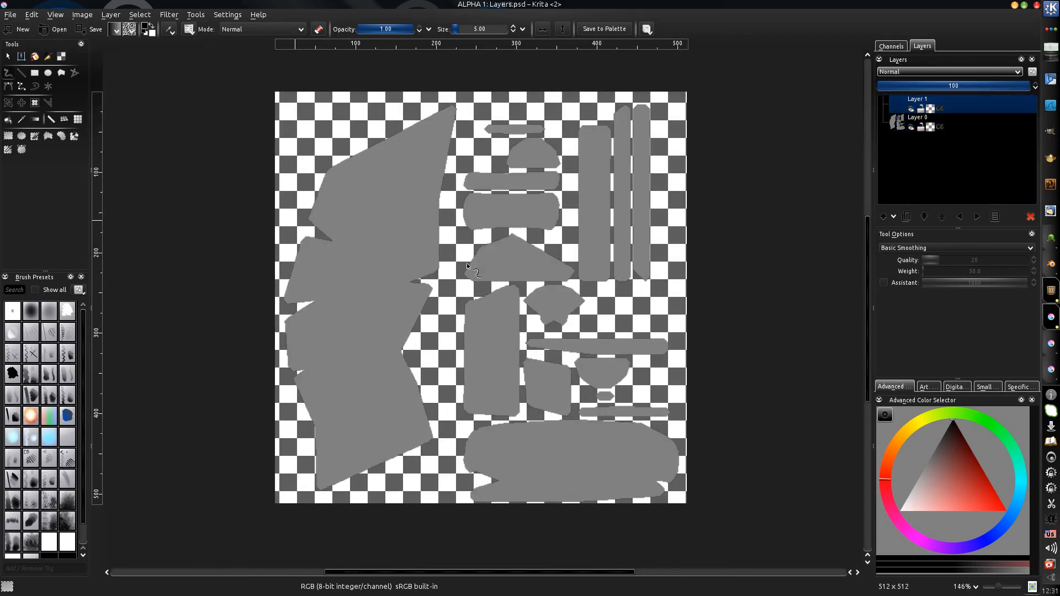
# Step: Switch to 3D-Coat to view the sword model from another angle, and return to Krita
pyautogui.hotkey('alt', 'Tab')
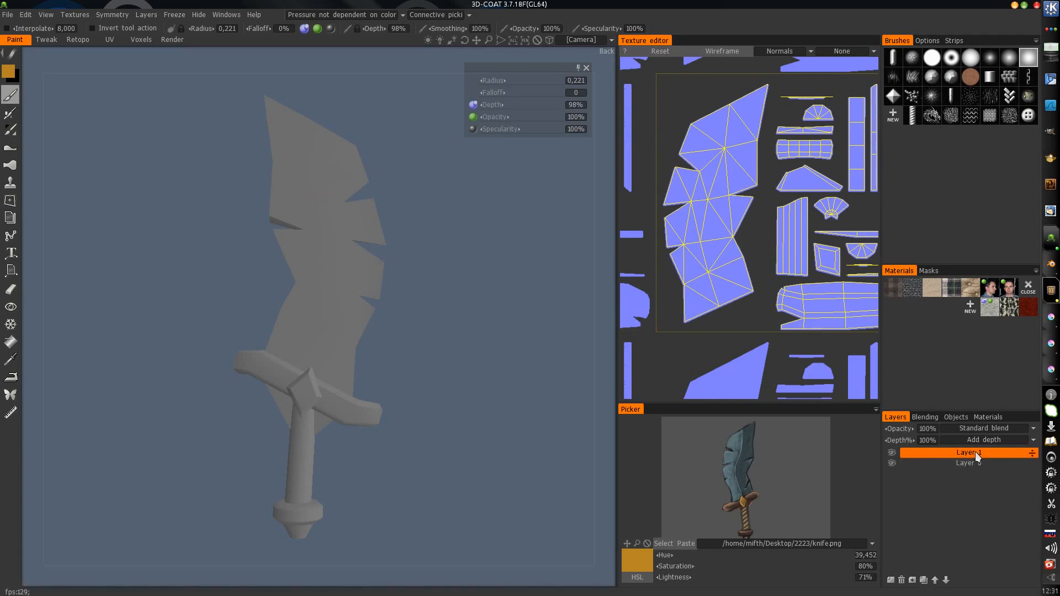
pyautogui.keyDown('alt'); pyautogui.moveTo(339, 247); pyautogui.dragTo(346, 258); pyautogui.keyUp('alt')
pyautogui.hotkey('alt', 'Tab')
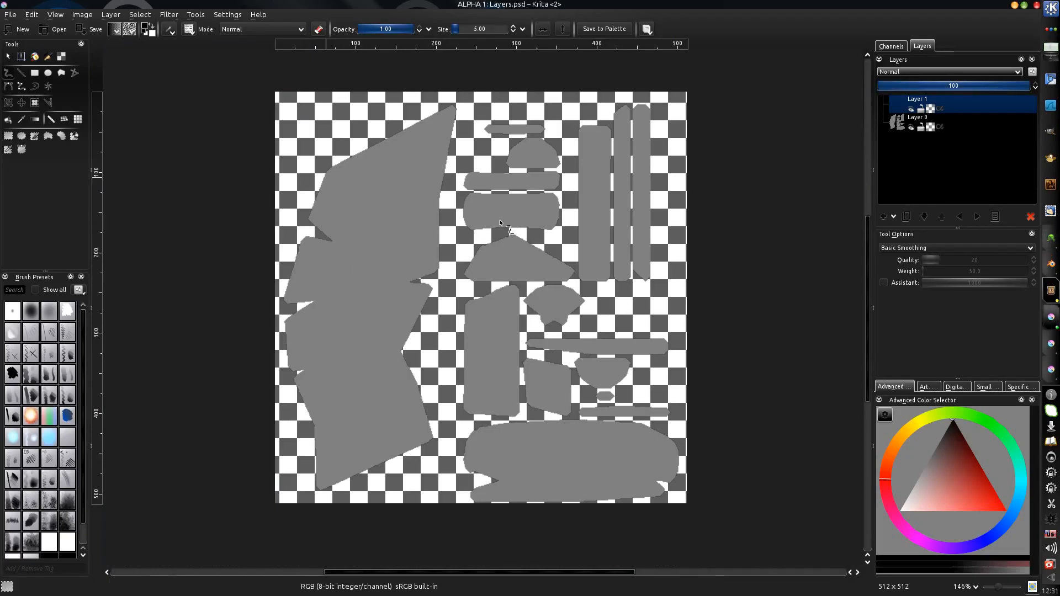
# Step: Choose a dark red and paint thin zigzag strokes over the blade's UV island on Layer 1
pyautogui.click(978, 473)
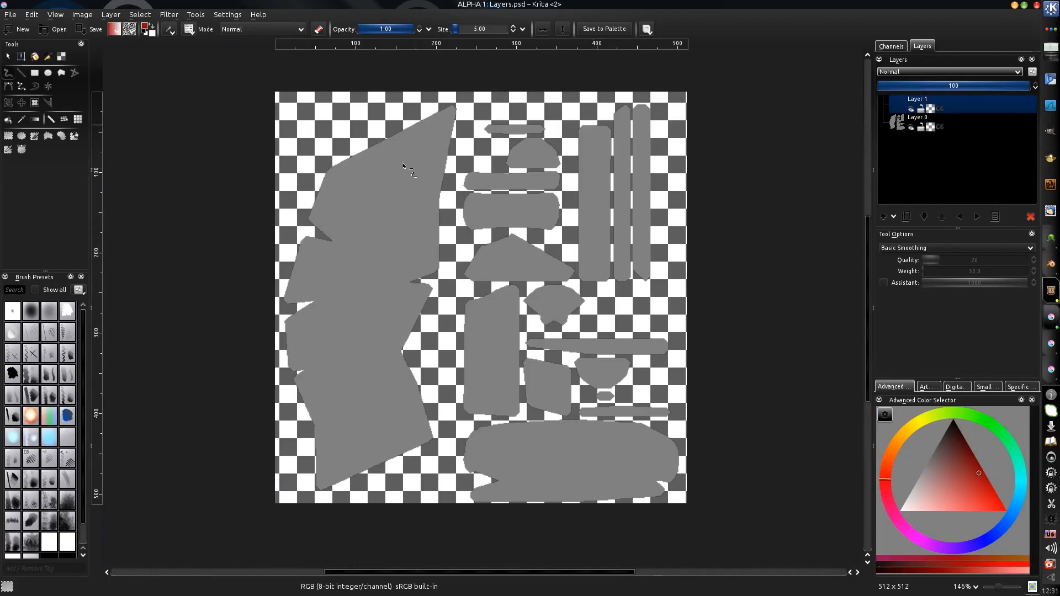
pyautogui.moveTo(377, 264); pyautogui.dragTo(373, 338)
pyautogui.moveTo(347, 211)
pyautogui.mouseDown()
pyautogui.moveTo(347, 372)
pyautogui.moveTo(365, 274)
pyautogui.mouseUp()
# Step: Choose a soft 62-pixel brush preset and paint thick red strokes across the middle and lower part of the blade
pyautogui.rightClick(355, 294)
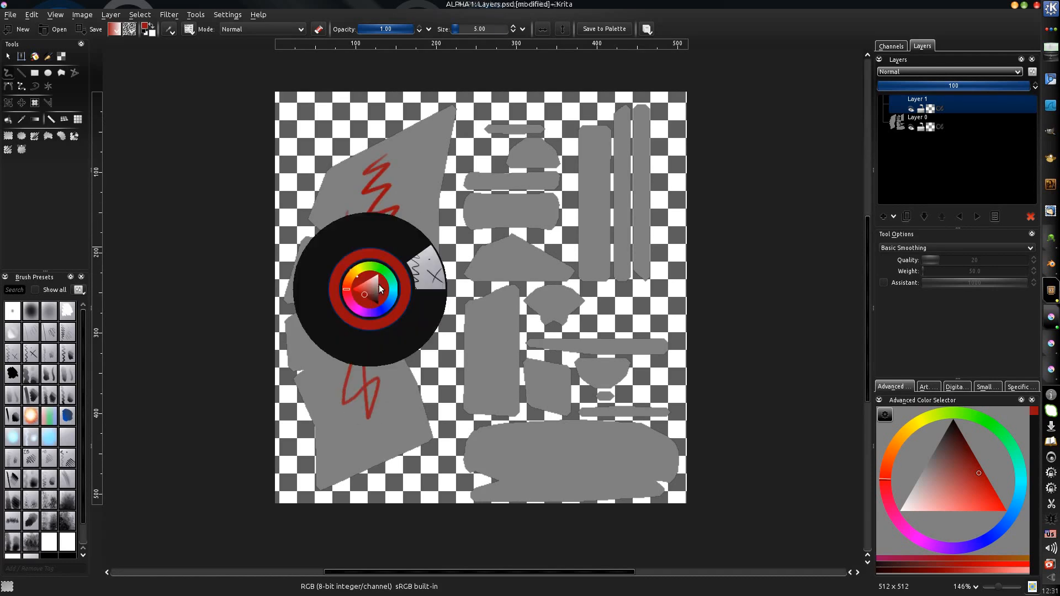
pyautogui.click(297, 396)
pyautogui.moveTo(402, 238)
pyautogui.mouseDown()
pyautogui.moveTo(389, 224)
pyautogui.moveTo(348, 353)
pyautogui.mouseUp()
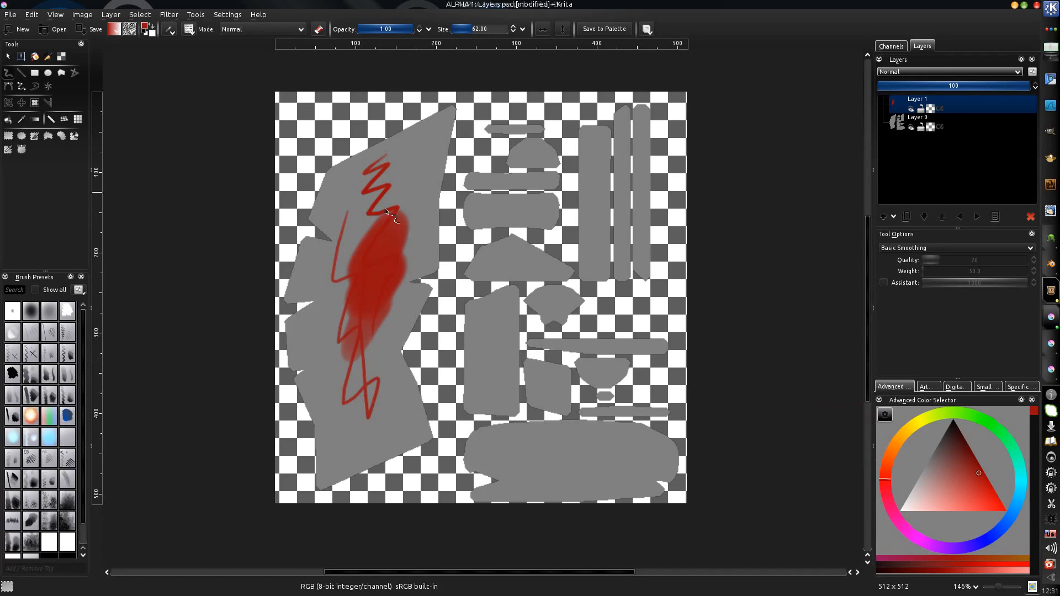
pyautogui.moveTo(393, 219)
pyautogui.mouseDown()
pyautogui.moveTo(358, 329)
pyautogui.moveTo(331, 352)
pyautogui.moveTo(349, 375)
pyautogui.mouseUp()
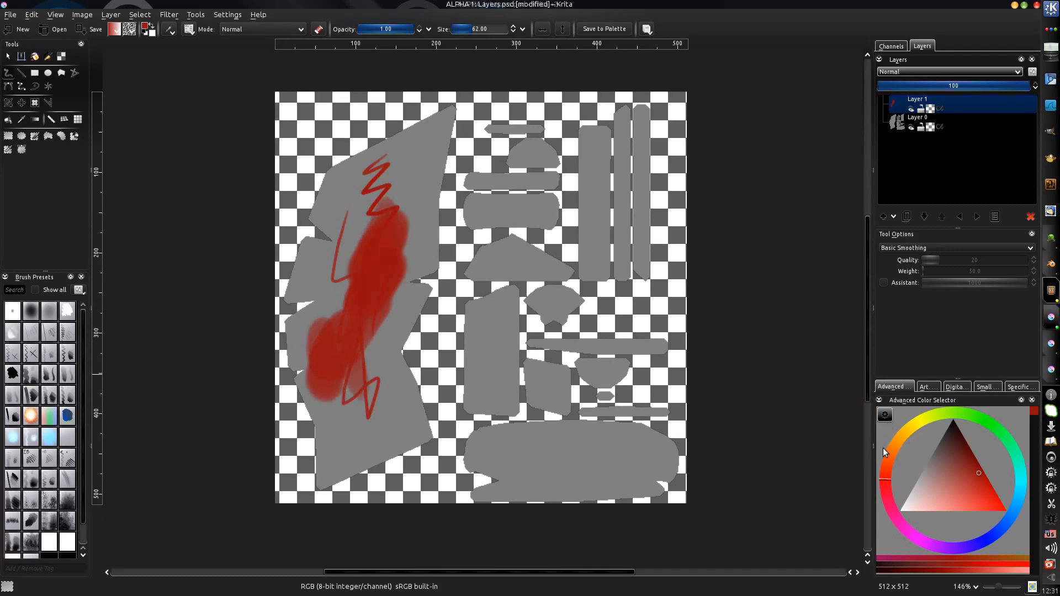
# Step: Paint olive-yellow strokes over the blade and two upper islands, and purple strokes over two lower UV islands
pyautogui.moveTo(882, 448); pyautogui.dragTo(922, 418)
pyautogui.moveTo(339, 262)
pyautogui.mouseDown()
pyautogui.moveTo(389, 166)
pyautogui.moveTo(398, 260)
pyautogui.mouseUp()
pyautogui.moveTo(470, 253); pyautogui.dragTo(536, 279)
pyautogui.moveTo(597, 185)
pyautogui.mouseDown()
pyautogui.moveTo(605, 154)
pyautogui.moveTo(607, 239)
pyautogui.mouseUp()
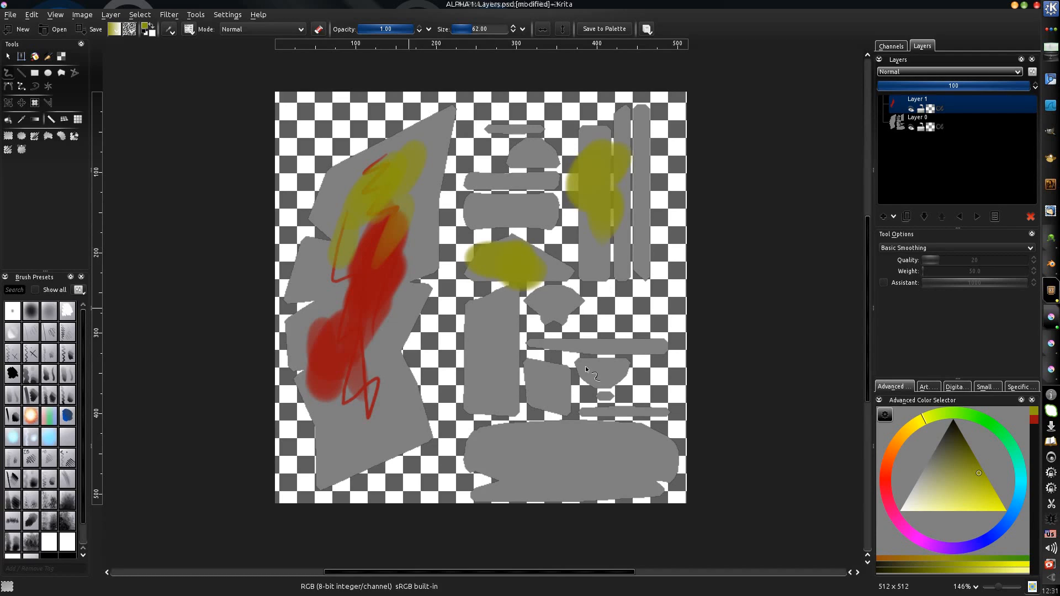
pyautogui.moveTo(895, 445); pyautogui.dragTo(932, 531)
pyautogui.moveTo(505, 353)
pyautogui.mouseDown()
pyautogui.moveTo(499, 408)
pyautogui.moveTo(593, 469)
pyautogui.moveTo(635, 460)
pyautogui.mouseUp()
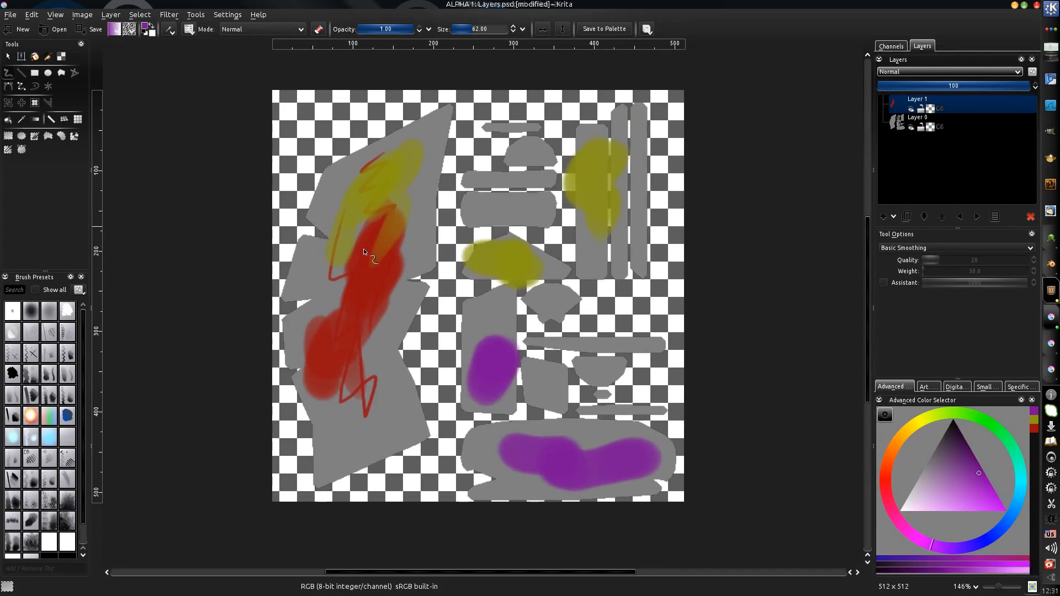
# Step: Save the painted Layers.psd file
pyautogui.click(10, 15)
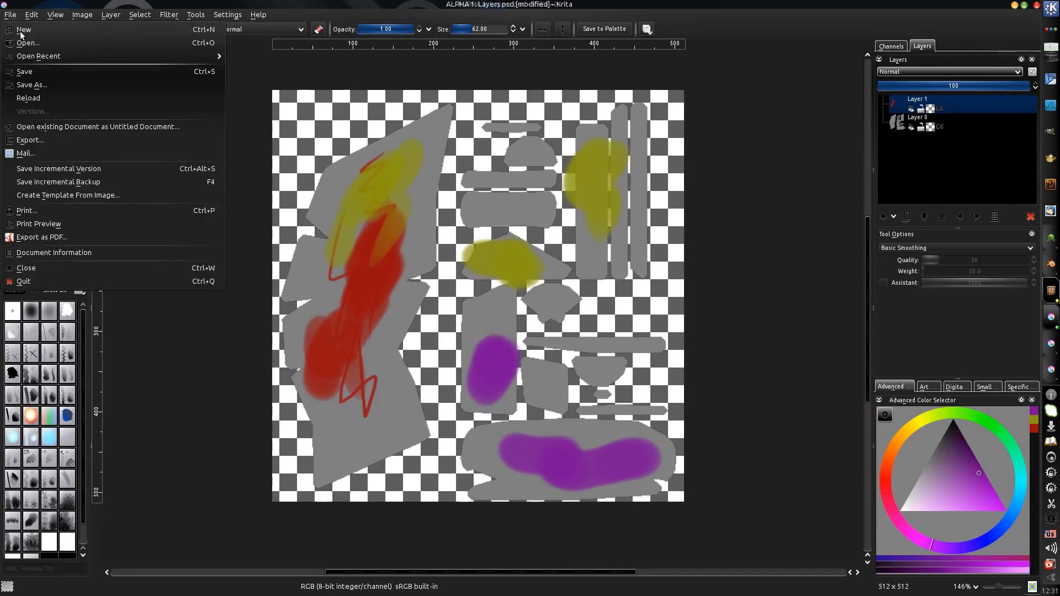
pyautogui.click(43, 76)
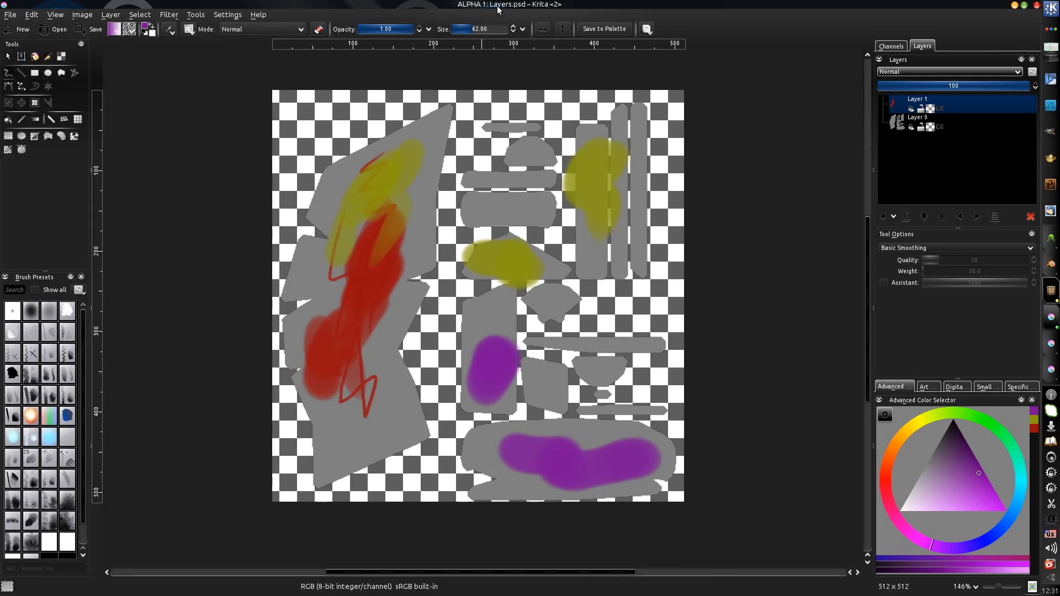
pyautogui.moveTo(417, 211)
pyautogui.mouseDown(button='middle')
pyautogui.moveTo(417, 195)
pyautogui.moveTo(409, 208)
pyautogui.mouseUp(button='middle')
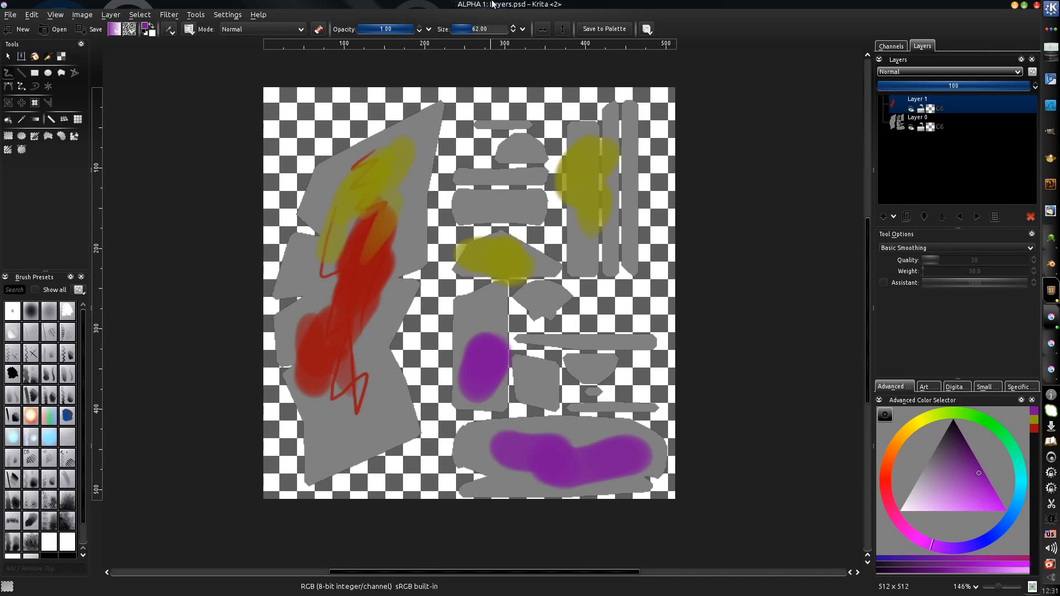
pyautogui.moveTo(386, 279); pyautogui.dragTo(395, 264, button='middle')
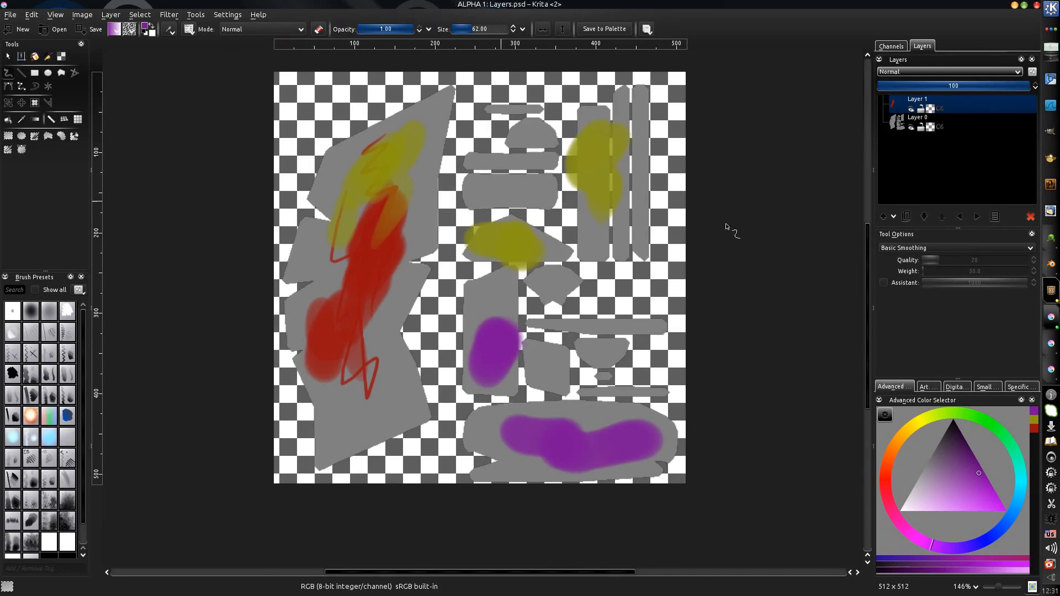
# Step: Switch to 3D-Coat, set the texture editor to display Color and toggle Layer 1's visibility off and on
pyautogui.click(1051, 239)
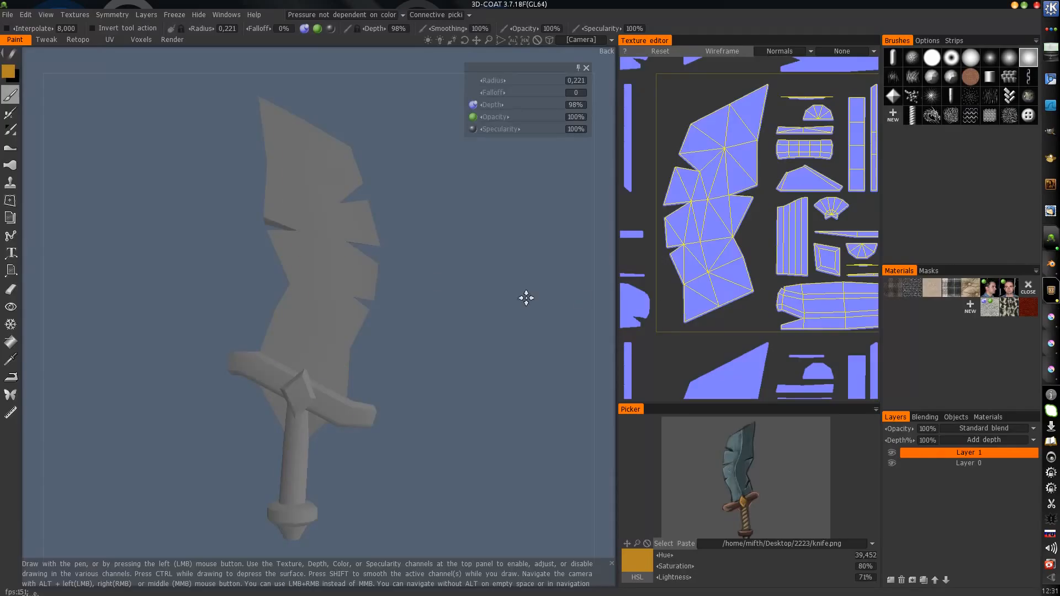
pyautogui.moveTo(442, 292)
pyautogui.mouseDown()
pyautogui.moveTo(393, 319)
pyautogui.moveTo(489, 307)
pyautogui.moveTo(402, 296)
pyautogui.moveTo(425, 300)
pyautogui.mouseUp()
pyautogui.click(779, 51)
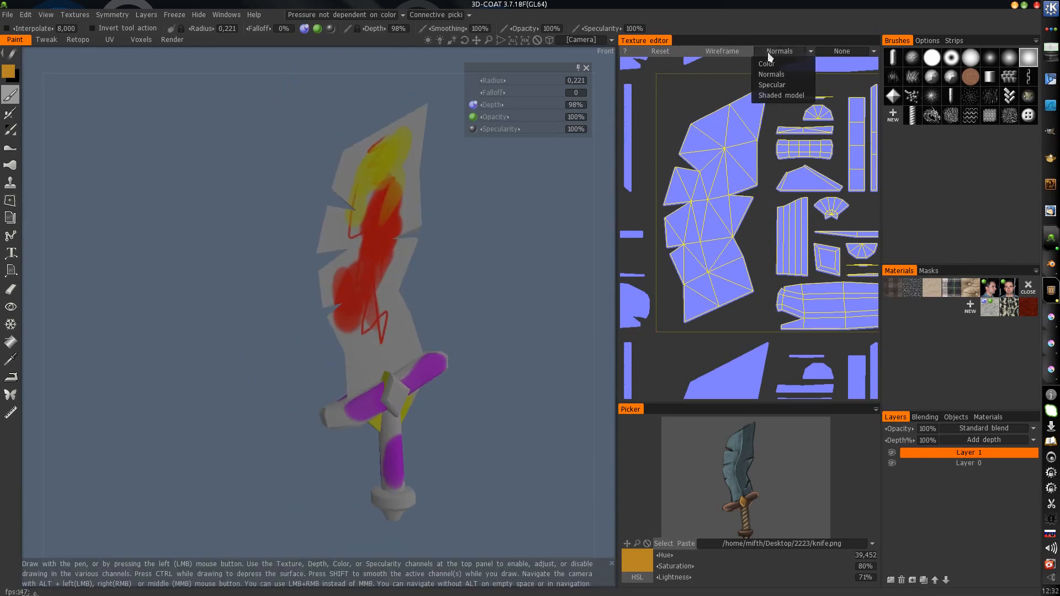
pyautogui.click(779, 67)
pyautogui.moveTo(735, 191); pyautogui.dragTo(709, 196, button='middle')
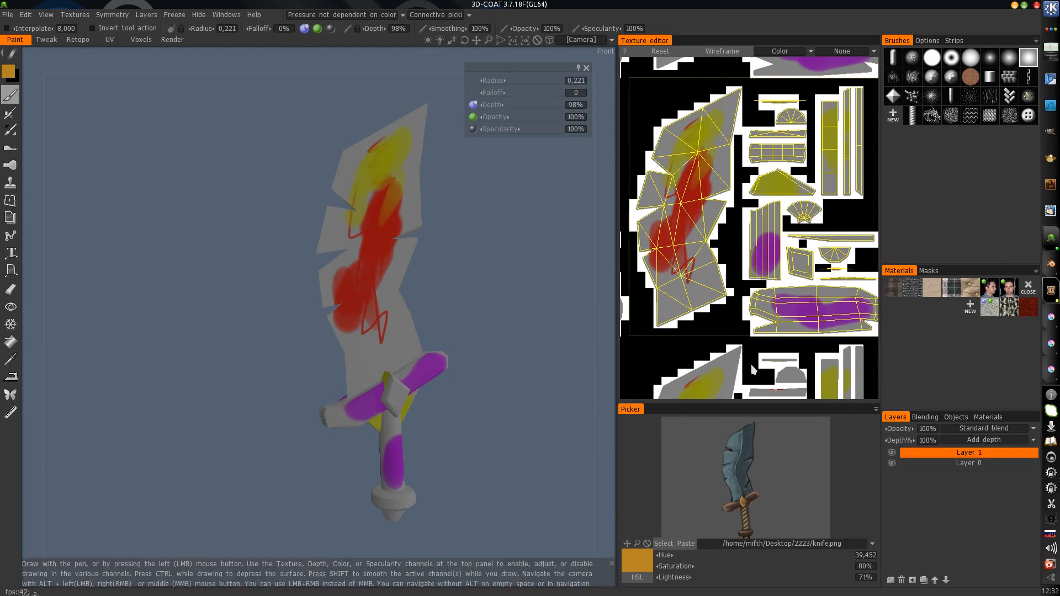
pyautogui.click(891, 454)
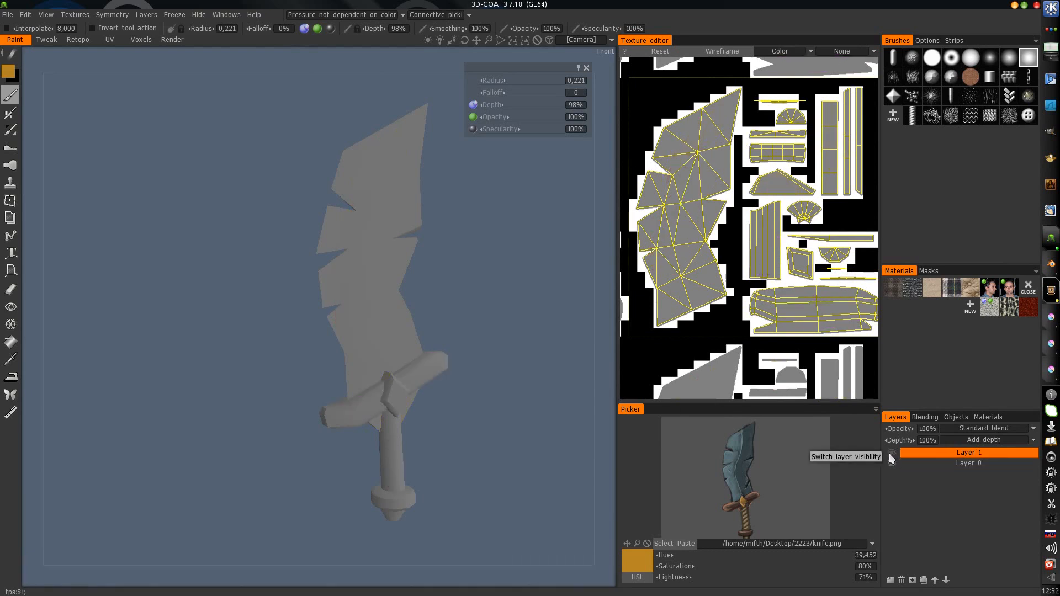
pyautogui.click(890, 453)
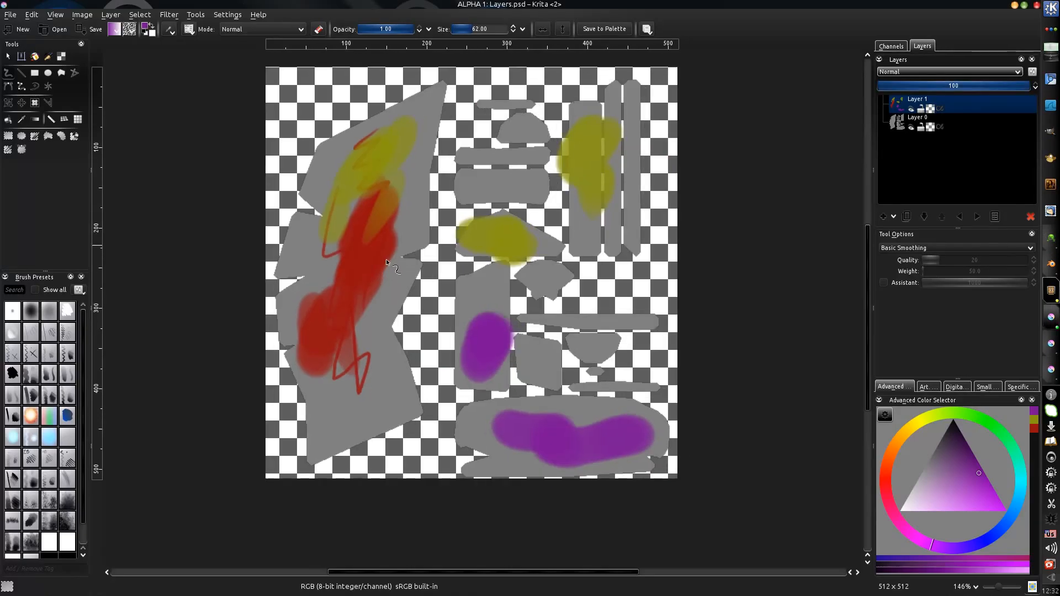
# Step: Back in Krita, clear the paint from Layer 1 and add a new layer named nam1
pyautogui.press('Delete')
pyautogui.click(884, 216)
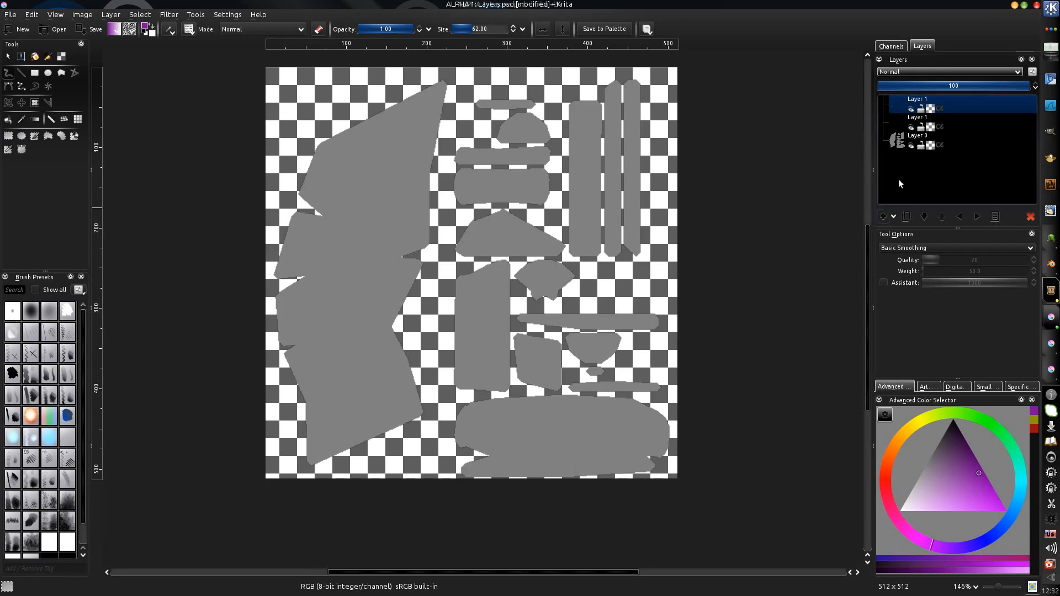
pyautogui.doubleClick(916, 100)
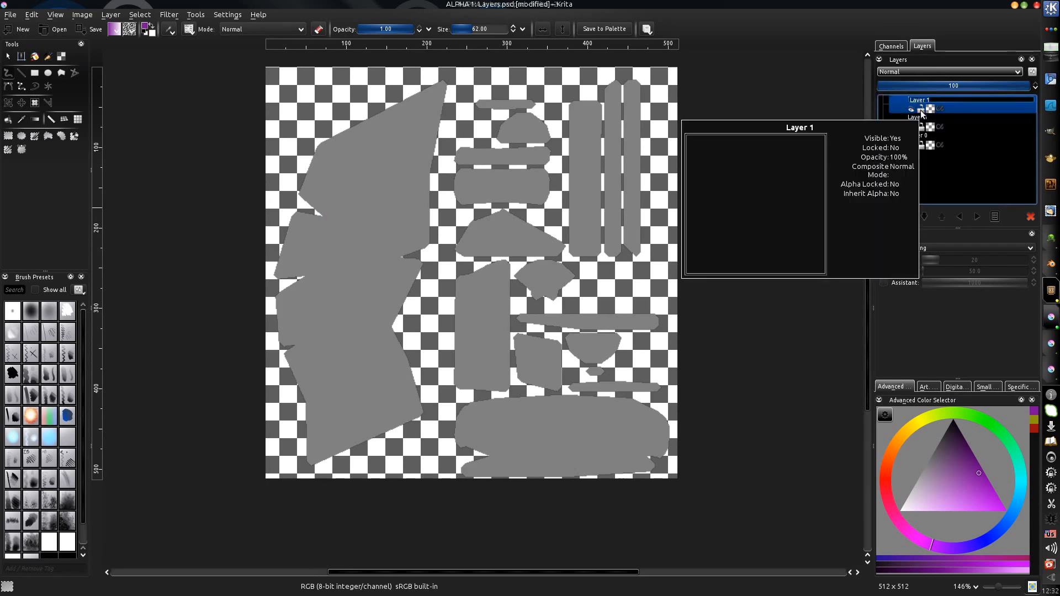
pyautogui.write('nal')
pyautogui.press('Return')
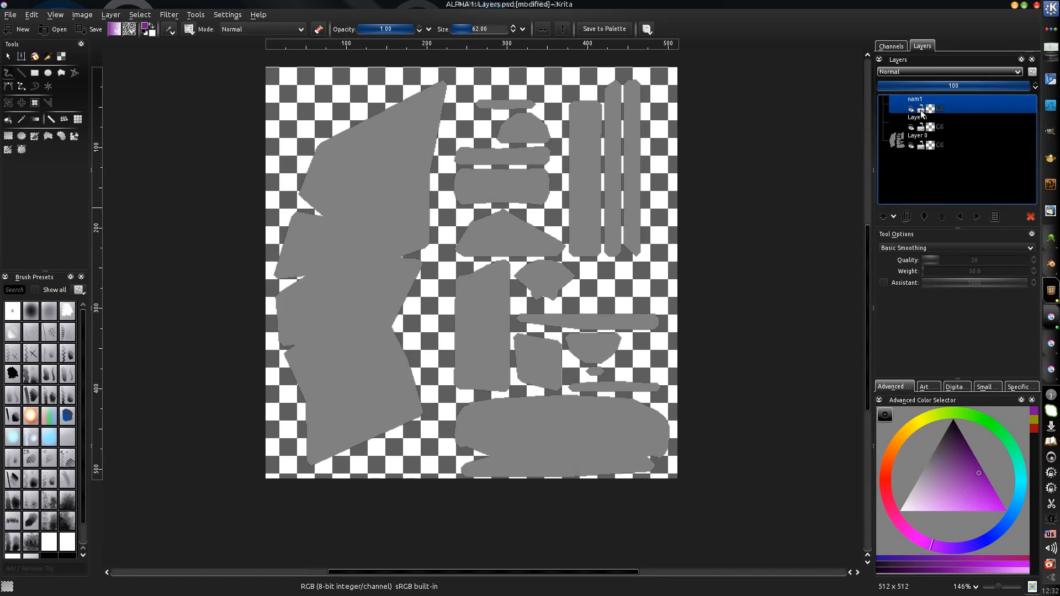
# Step: Paint purple strokes on the nam1 layer over the blade and several other UV islands
pyautogui.moveTo(501, 262); pyautogui.dragTo(488, 247, button='middle')
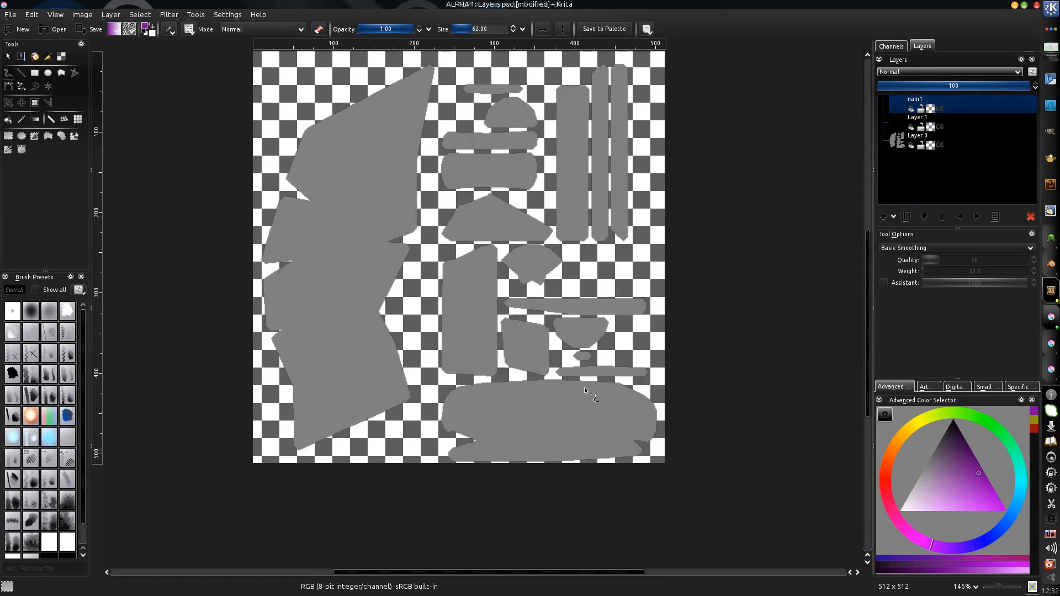
pyautogui.moveTo(355, 213); pyautogui.dragTo(334, 388)
pyautogui.moveTo(598, 128); pyautogui.dragTo(568, 205)
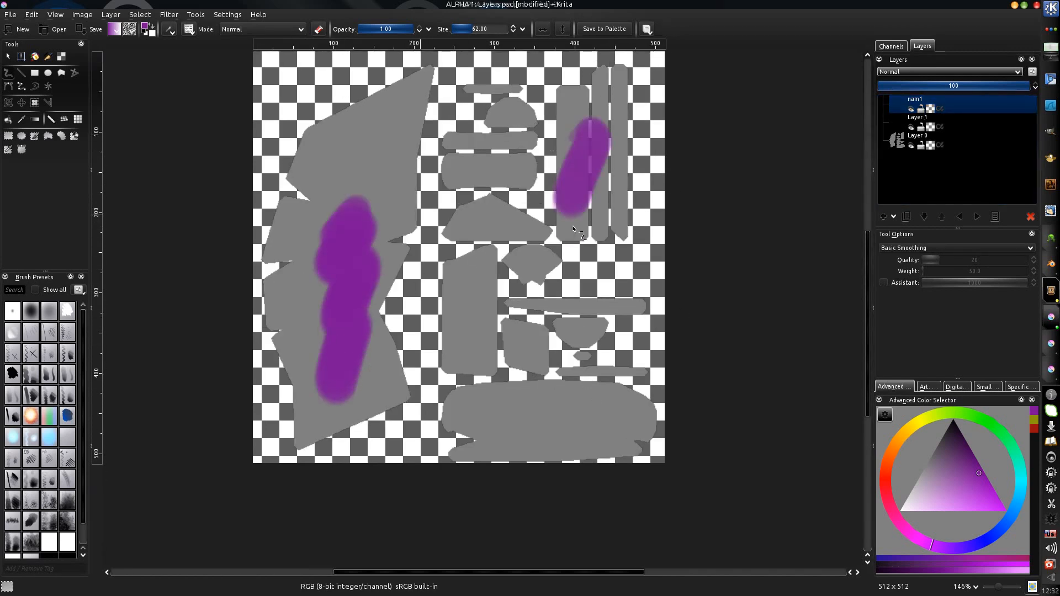
pyautogui.moveTo(540, 423); pyautogui.dragTo(583, 415)
pyautogui.moveTo(453, 290); pyautogui.dragTo(463, 293, button='middle')
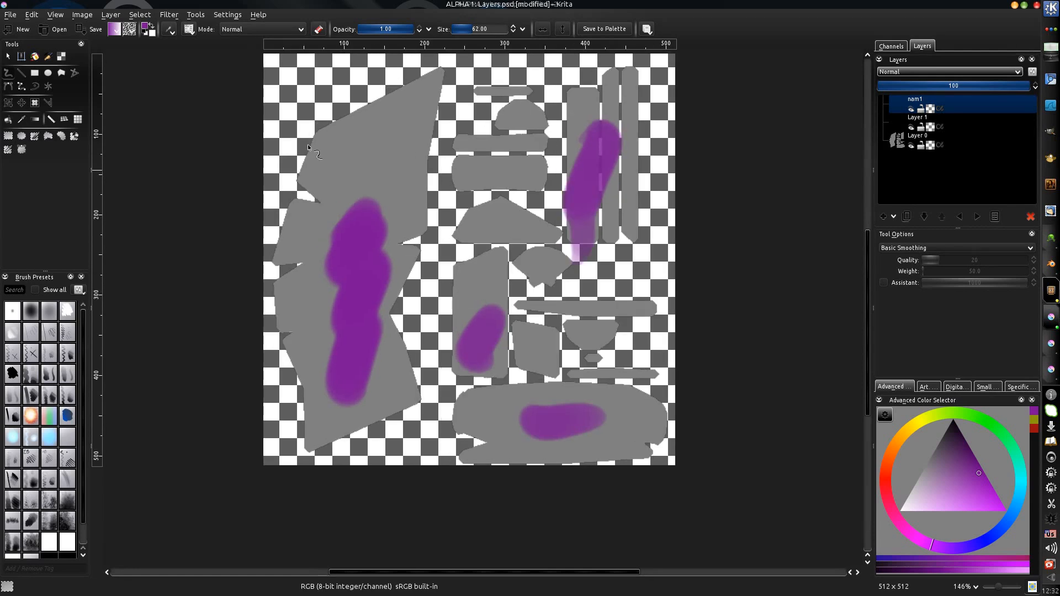
# Step: Save Layers.psd with the newly added nam1 layer
pyautogui.click(8, 14)
pyautogui.click(40, 71)
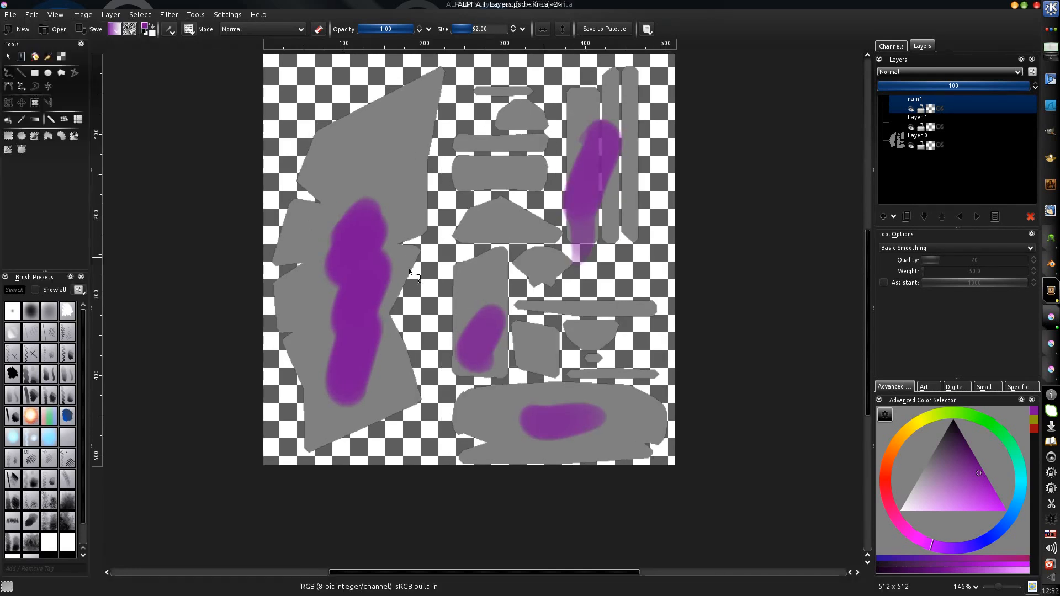
pyautogui.moveTo(411, 278); pyautogui.dragTo(402, 313, button='middle')
# Step: Switch to 3D-Coat and inspect the sword's updated texture and layer list
pyautogui.hotkey('alt', 'Tab')
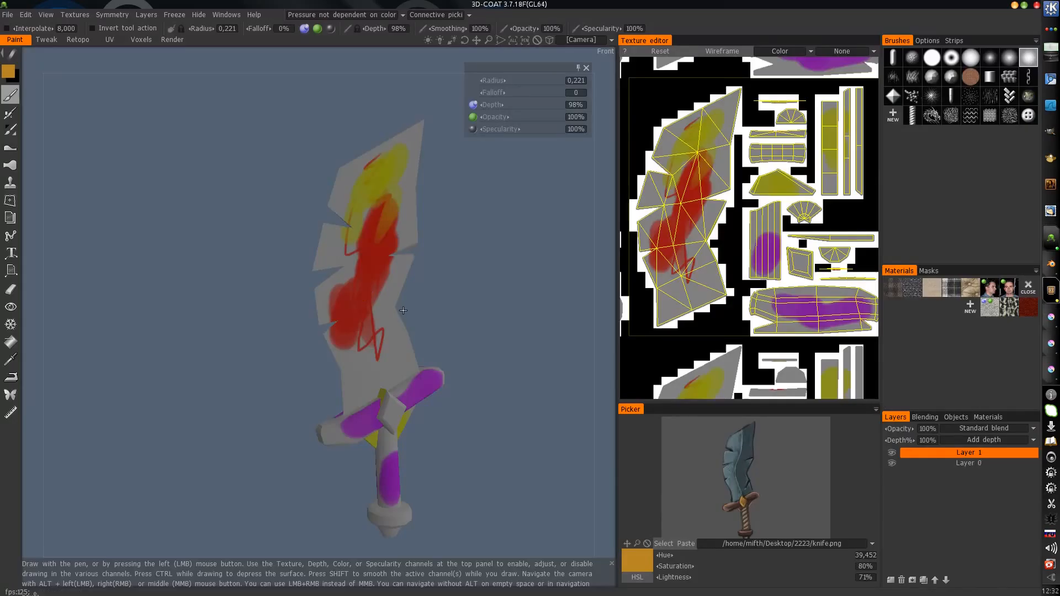
pyautogui.moveTo(495, 279)
pyautogui.mouseDown()
pyautogui.moveTo(451, 281)
pyautogui.moveTo(490, 280)
pyautogui.moveTo(476, 279)
pyautogui.mouseUp()
pyautogui.moveTo(394, 293); pyautogui.dragTo(386, 268, button='middle')
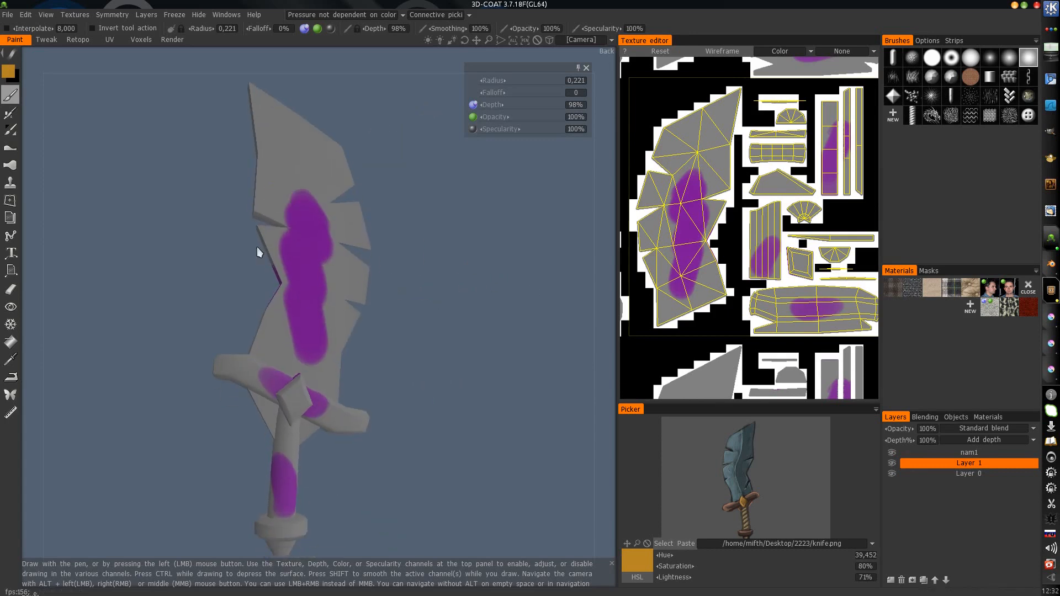
pyautogui.keyDown('alt'); pyautogui.moveTo(308, 187); pyautogui.dragTo(310, 198, button='middle'); pyautogui.keyUp('alt')
# Step: Switch to Krita and quit it
pyautogui.hotkey('alt', 'Tab')
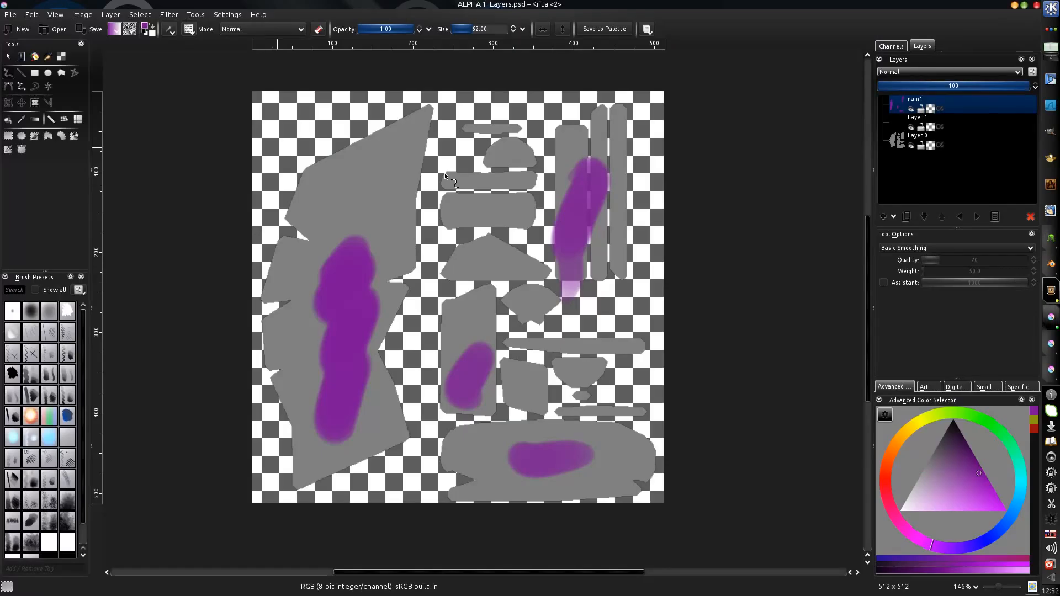
pyautogui.hotkey('ctrl', 'q')
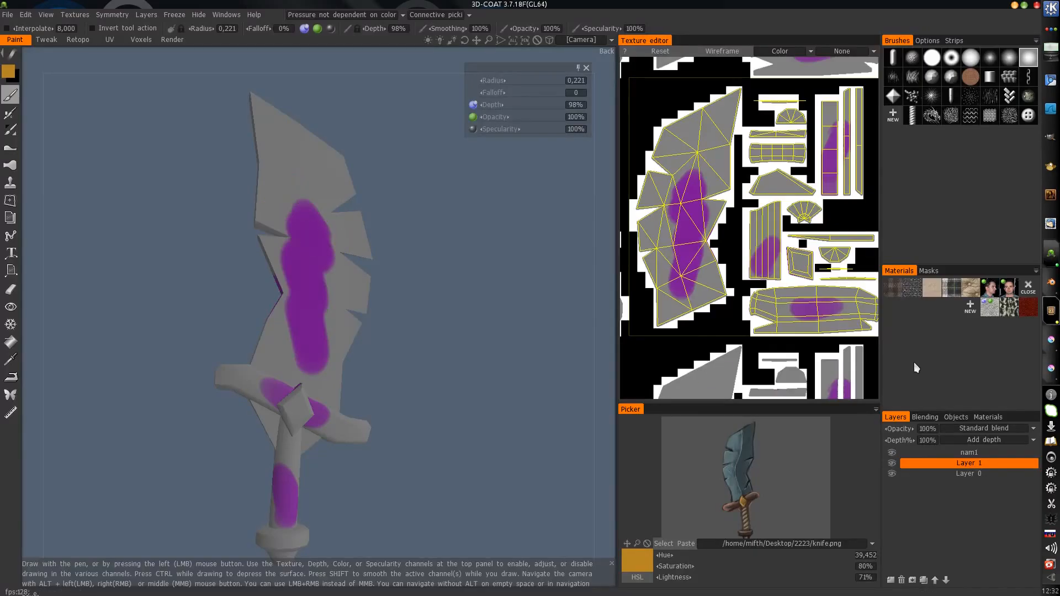
# Step: Disable the brush's depth and specularity channels in 3D-Coat, undoing the trial strokes on the blade
pyautogui.moveTo(284, 161)
pyautogui.mouseDown()
pyautogui.moveTo(312, 185)
pyautogui.moveTo(360, 279)
pyautogui.mouseUp()
pyautogui.hotkey('ctrl', 'z')
pyautogui.click(473, 104)
pyautogui.click(473, 129)
pyautogui.moveTo(292, 148)
pyautogui.mouseDown()
pyautogui.moveTo(298, 182)
pyautogui.moveTo(351, 227)
pyautogui.moveTo(356, 260)
pyautogui.mouseUp()
pyautogui.hotkey('ctrl', 'z')
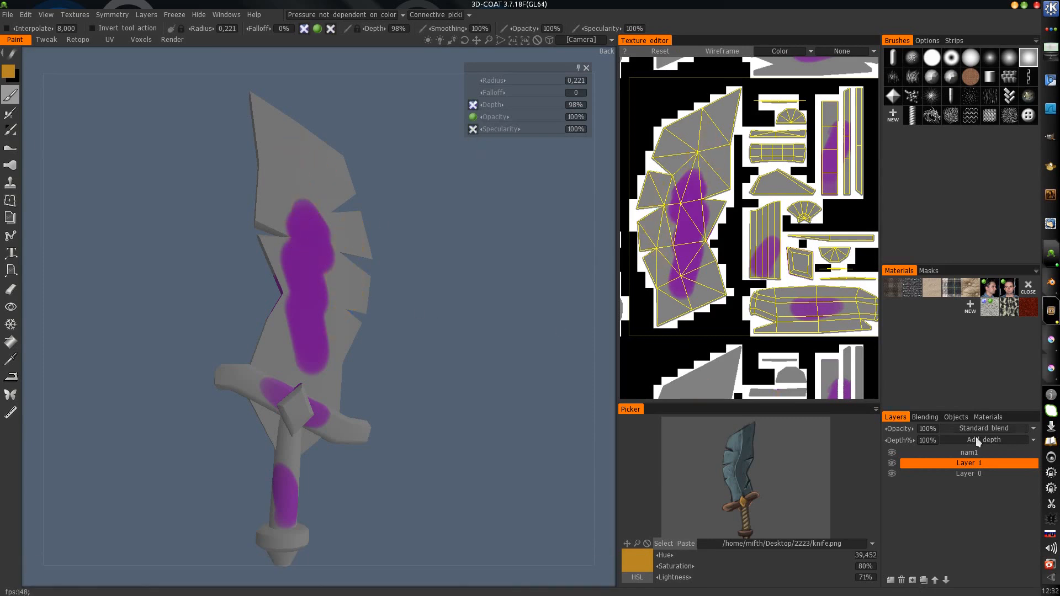
# Step: Select the nam1 layer and paint orange strokes over the sword's blade, guard and handle
pyautogui.click(971, 452)
pyautogui.moveTo(286, 165)
pyautogui.mouseDown()
pyautogui.moveTo(291, 158)
pyautogui.moveTo(287, 239)
pyautogui.moveTo(323, 268)
pyautogui.moveTo(319, 364)
pyautogui.mouseUp()
pyautogui.moveTo(318, 415)
pyautogui.mouseDown()
pyautogui.moveTo(293, 419)
pyautogui.moveTo(285, 503)
pyautogui.mouseUp()
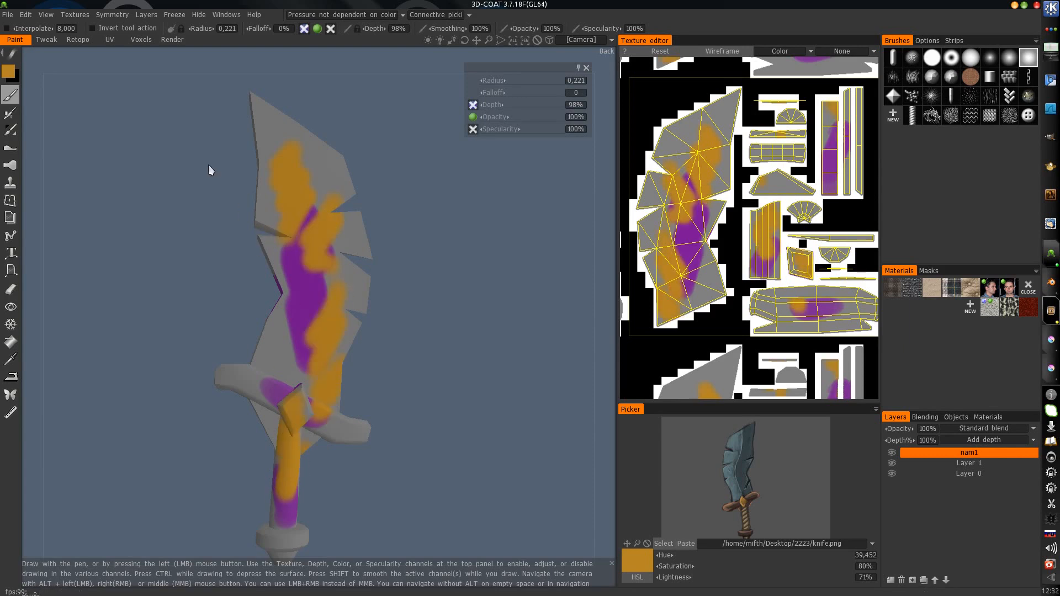
# Step: Send all of the sword's texture layers to the external editor
pyautogui.click(30, 15)
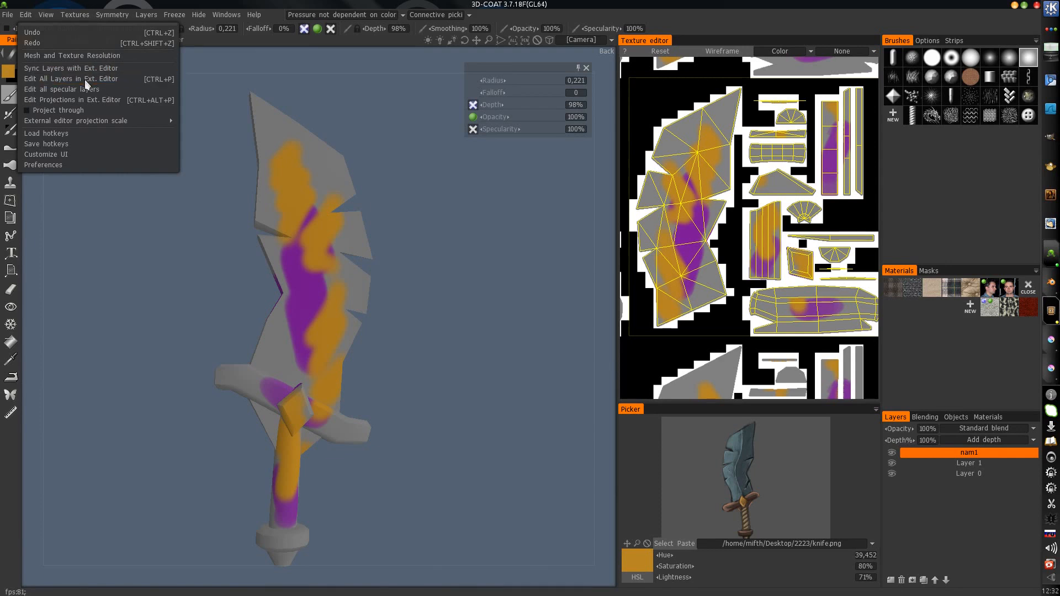
pyautogui.click(51, 80)
pyautogui.click(25, 15)
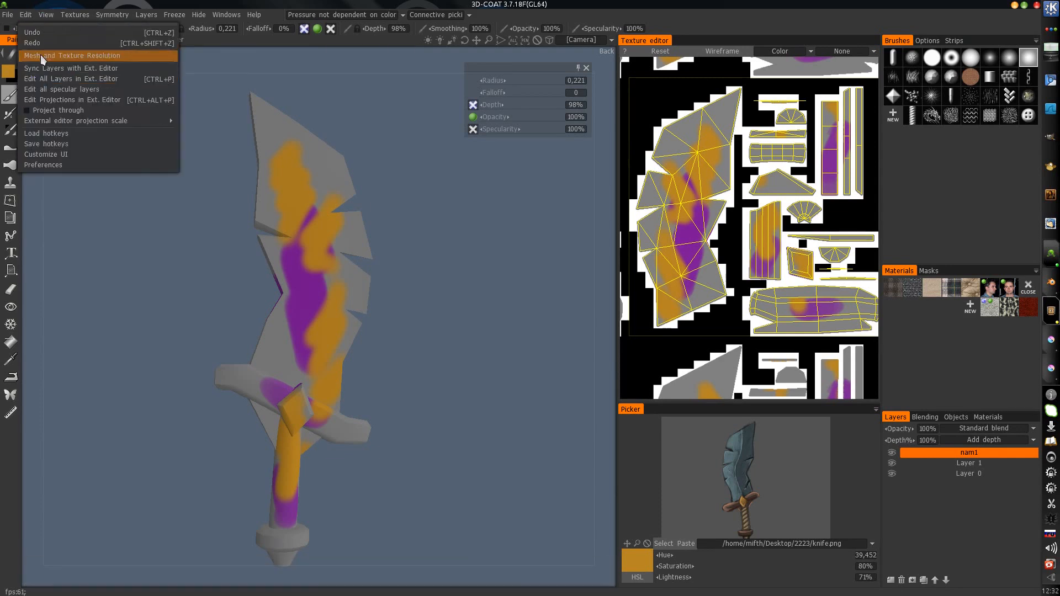
pyautogui.click(90, 80)
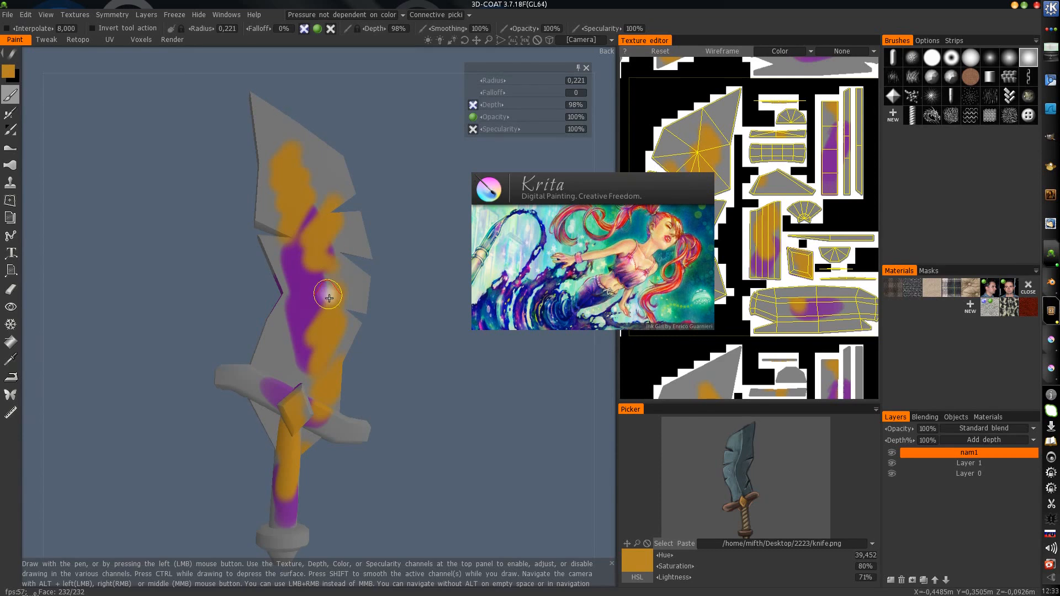
# Step: Bring up the Krita window with the sword's layered texture and close the extra Layers.psd window
pyautogui.keyDown('alt'); pyautogui.moveTo(331, 293); pyautogui.dragTo(335, 279, button='middle'); pyautogui.keyUp('alt')
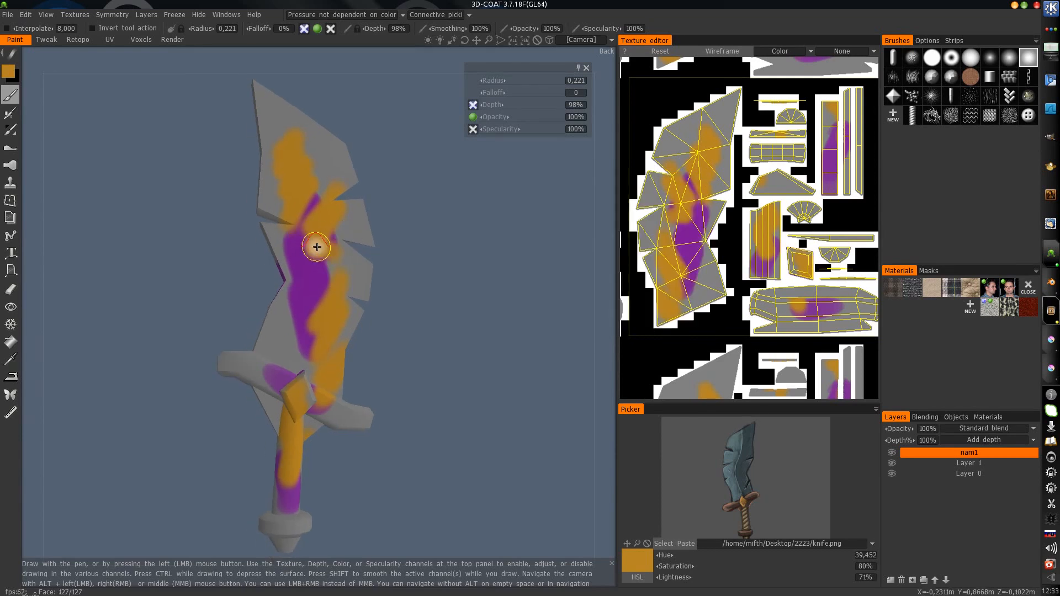
pyautogui.hotkey('alt', 'Tab')
pyautogui.hotkey('alt', 'Tab')
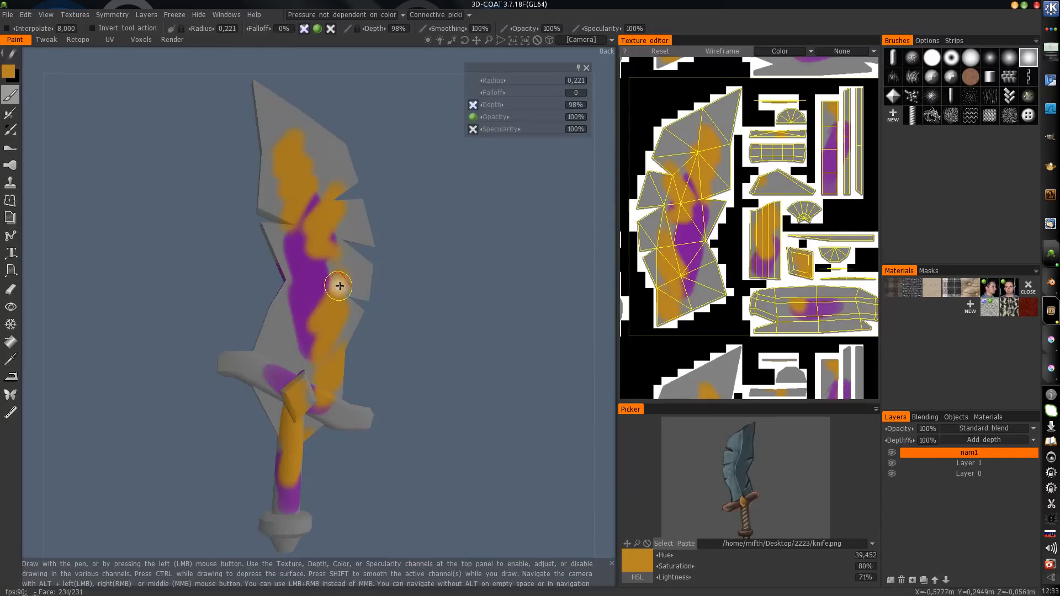
pyautogui.keyDown('alt'); pyautogui.moveTo(340, 286); pyautogui.dragTo(355, 272, button='middle'); pyautogui.keyUp('alt')
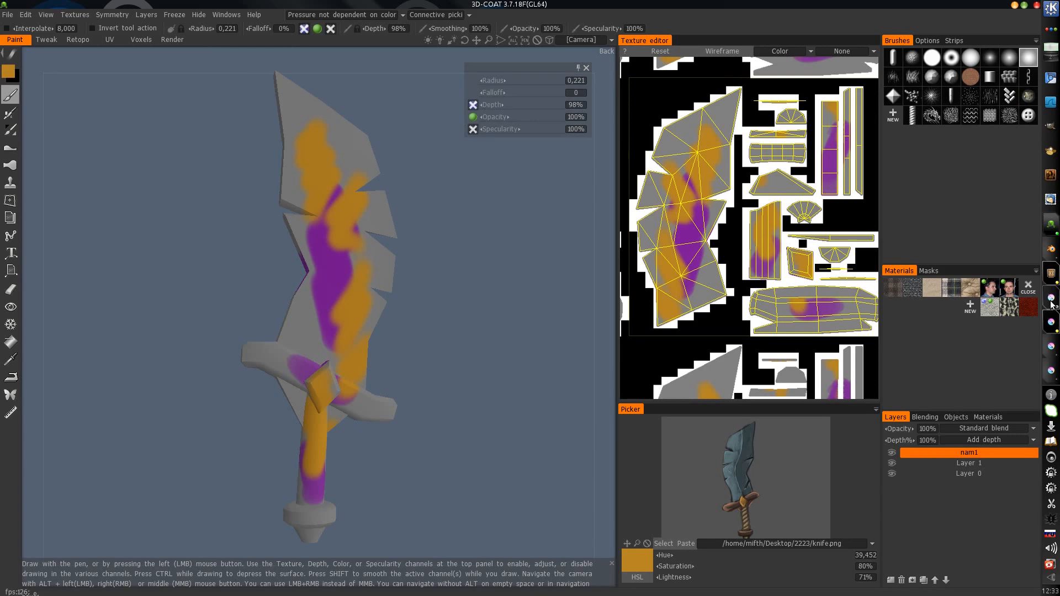
pyautogui.click(1051, 301)
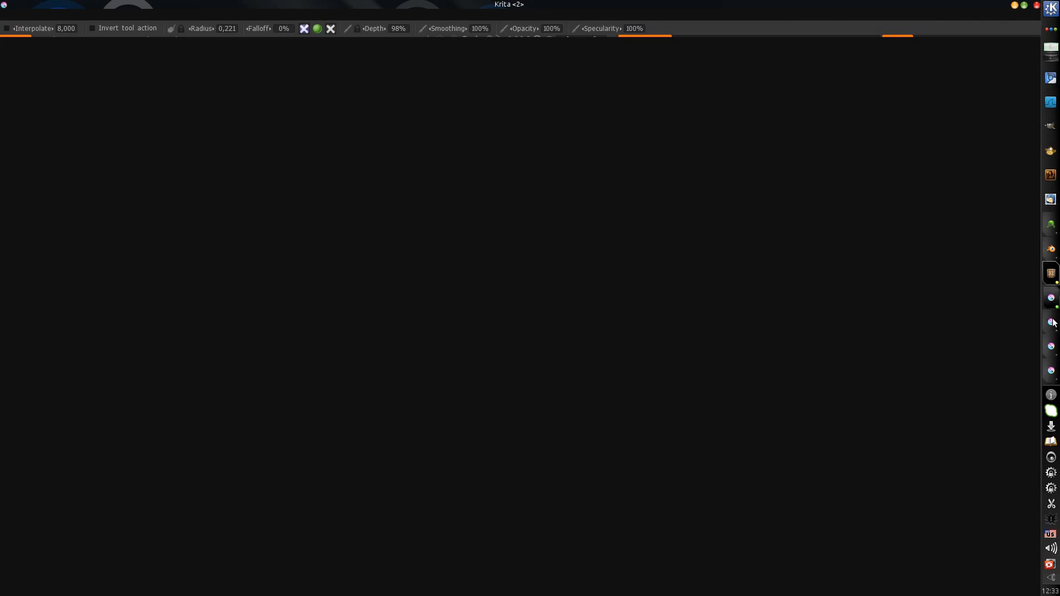
pyautogui.click(1051, 323)
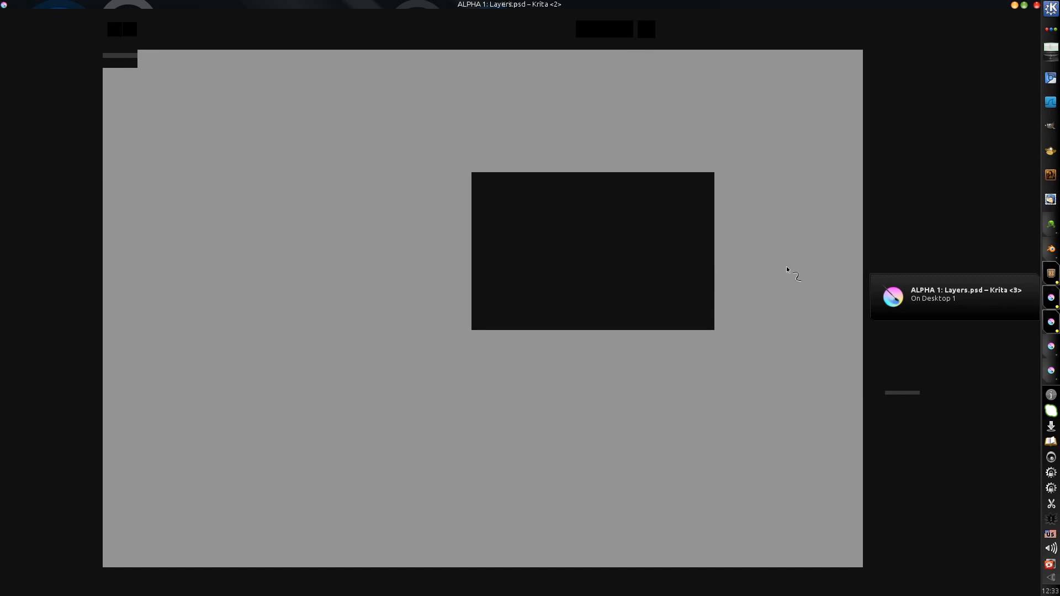
pyautogui.click(1051, 298)
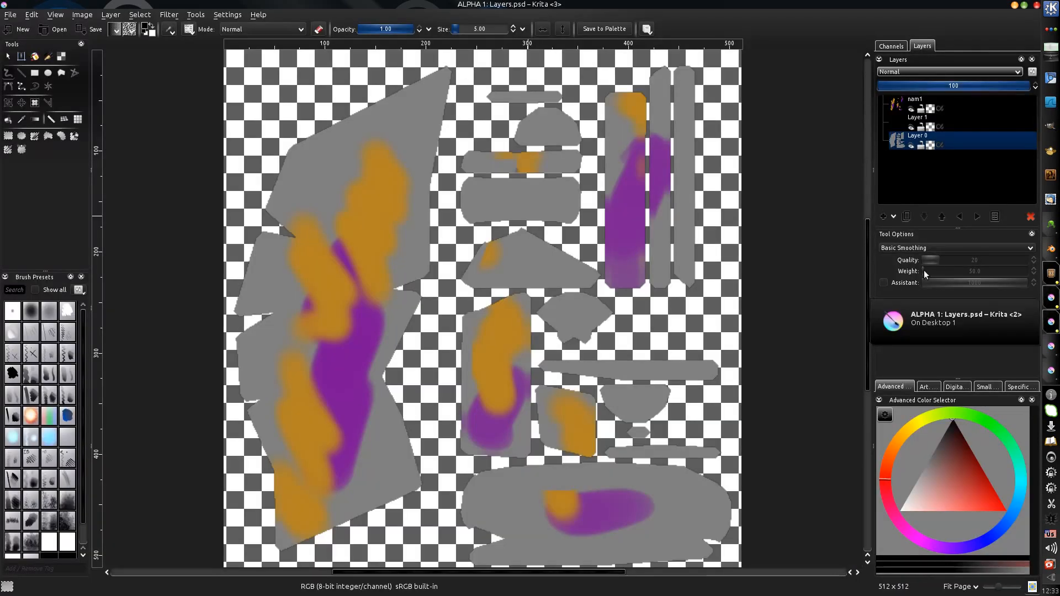
pyautogui.rightClick(1050, 323)
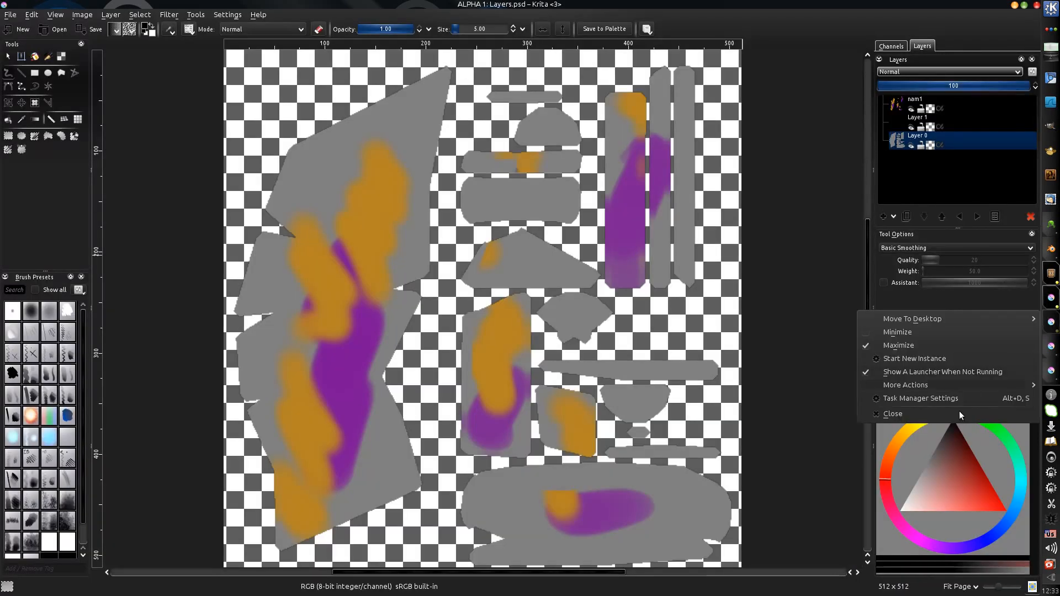
pyautogui.click(893, 414)
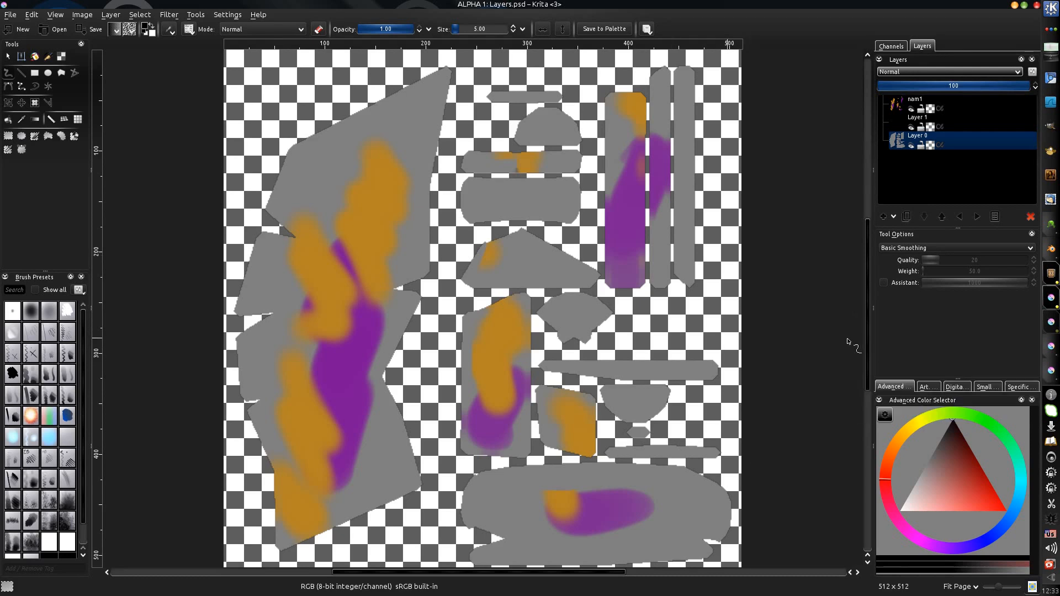
# Step: Compare the texture with the sword in 3D-Coat, and delete the painted nam1 layer in Krita
pyautogui.moveTo(403, 255); pyautogui.dragTo(426, 240, button='middle')
pyautogui.hotkey('alt', 'Tab')
pyautogui.moveTo(415, 254)
pyautogui.mouseDown()
pyautogui.moveTo(403, 242)
pyautogui.moveTo(515, 273)
pyautogui.moveTo(432, 254)
pyautogui.mouseUp()
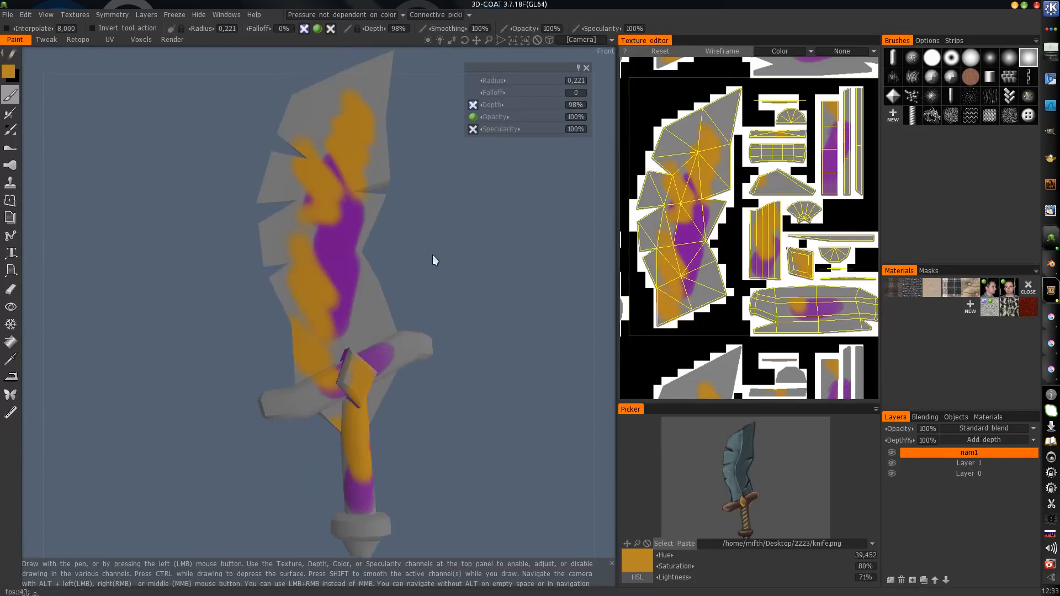
pyautogui.hotkey('alt', 'Tab')
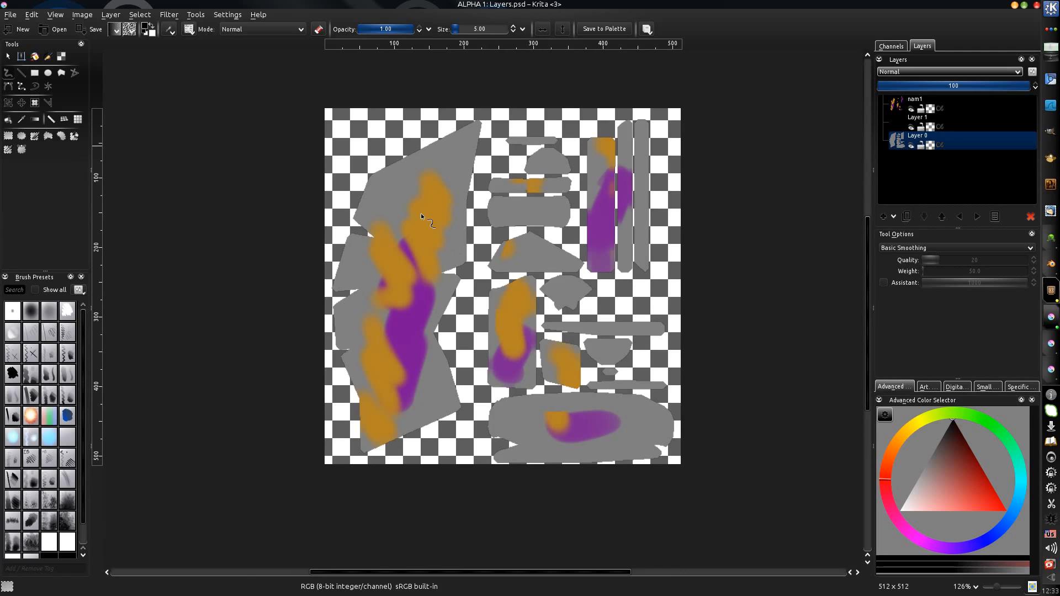
pyautogui.moveTo(425, 241); pyautogui.dragTo(457, 231, button='middle')
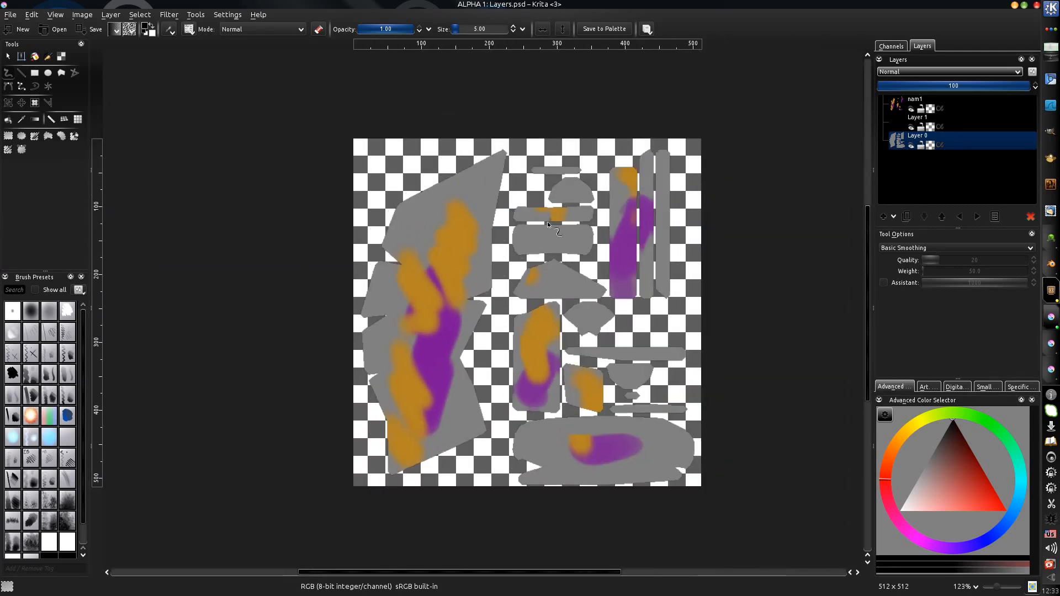
pyautogui.click(965, 105)
pyautogui.press('Delete')
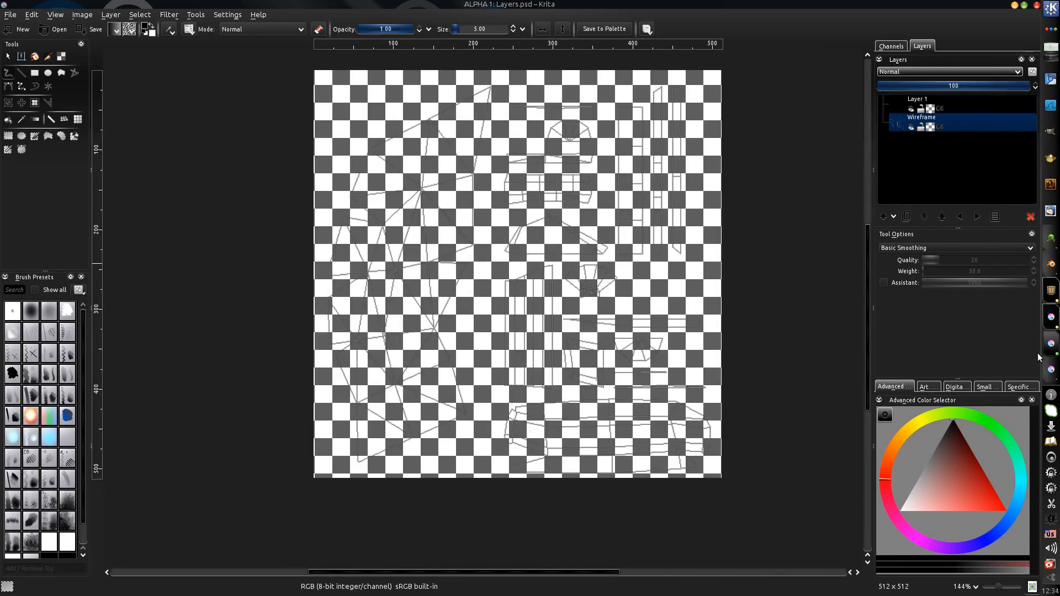
# Step: Copy the whole Wireframe layer into the sword's layered document as a new layer and rename it uv
pyautogui.moveTo(629, 115); pyautogui.dragTo(635, 134, button='middle')
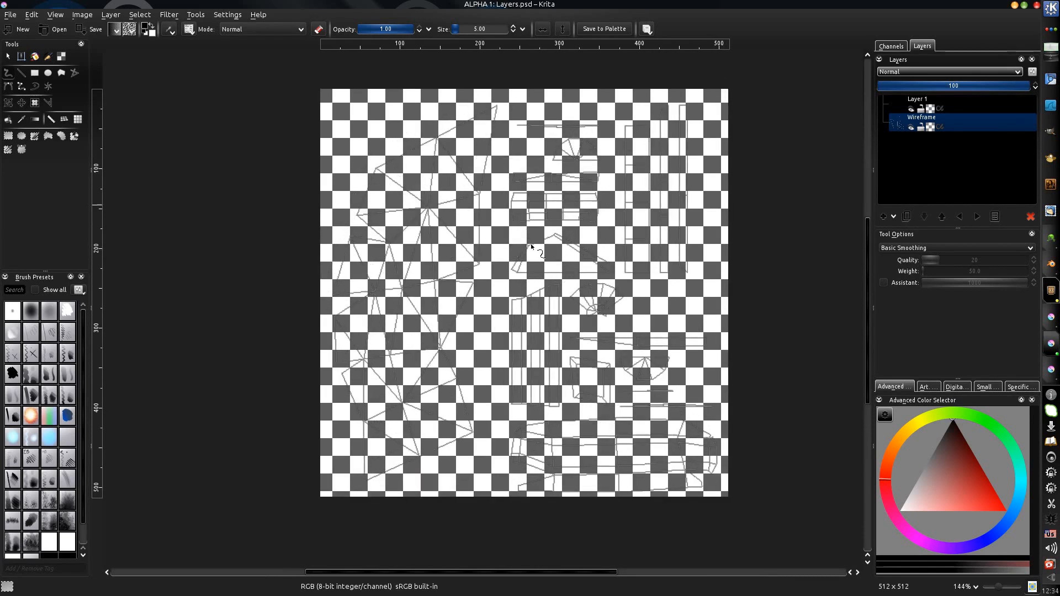
pyautogui.hotkey('ctrl', 'a')
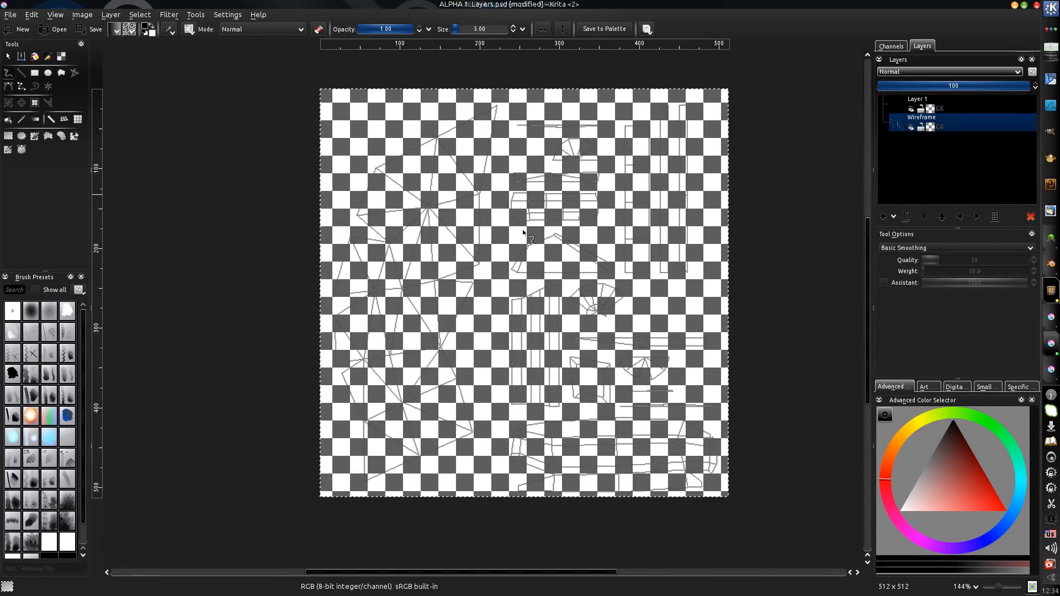
pyautogui.hotkey('ctrl', 'Tab')
pyautogui.hotkey('ctrl', 'v')
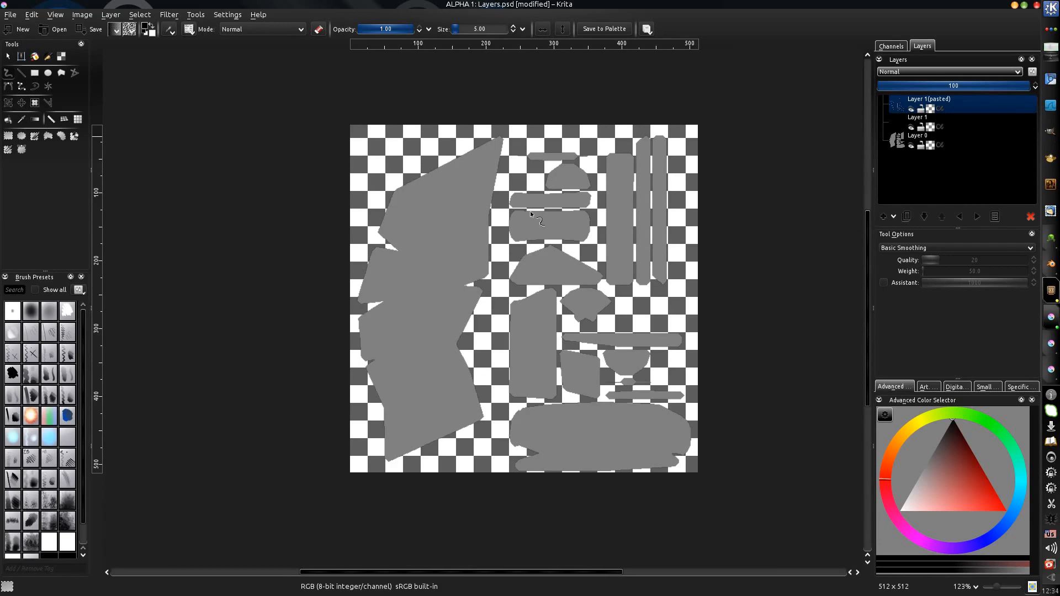
pyautogui.doubleClick(927, 103)
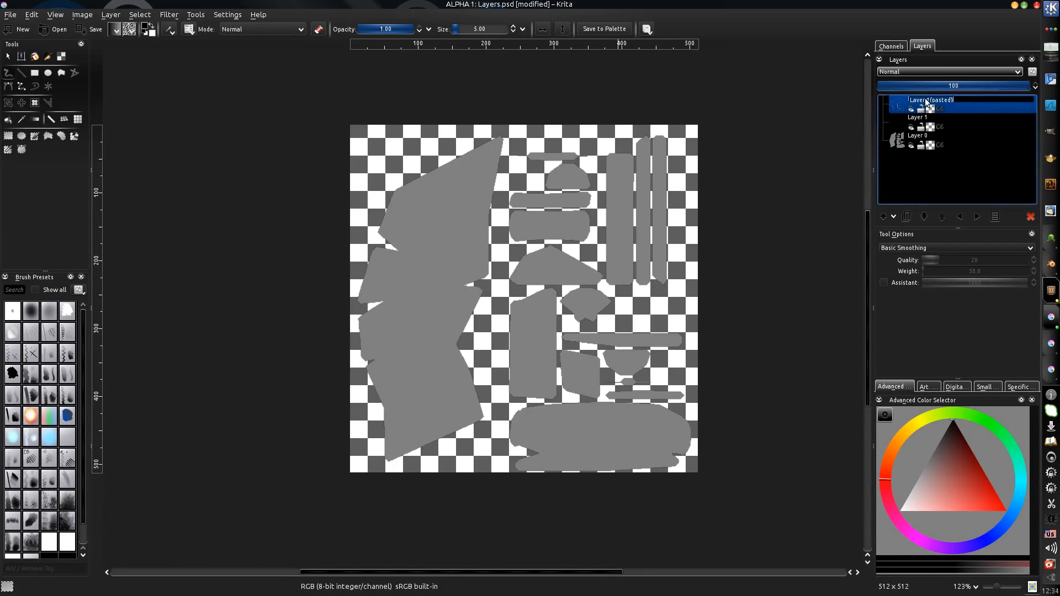
pyautogui.write('uv')
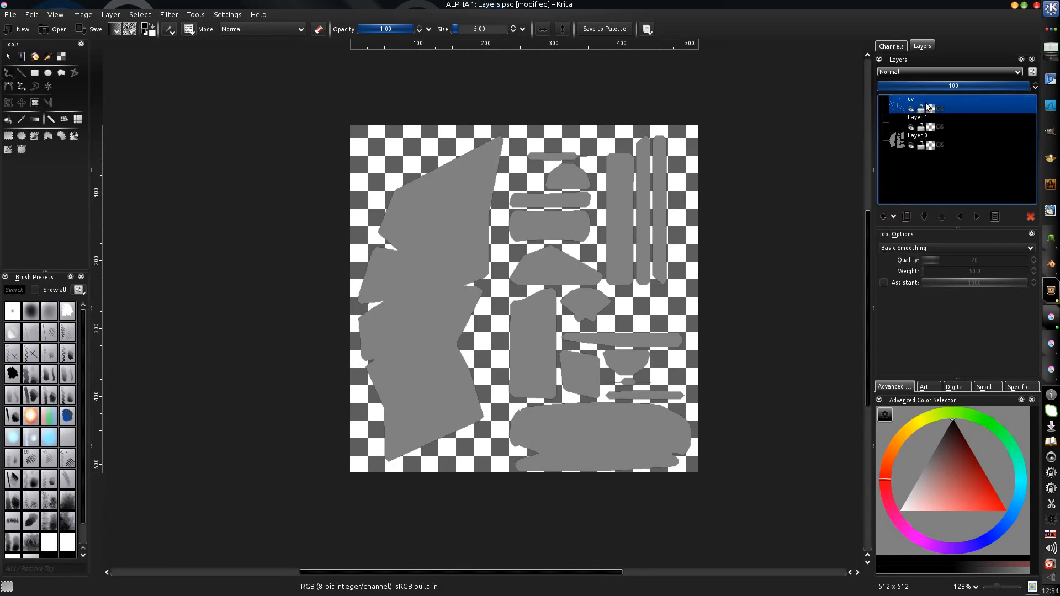
pyautogui.press('Return')
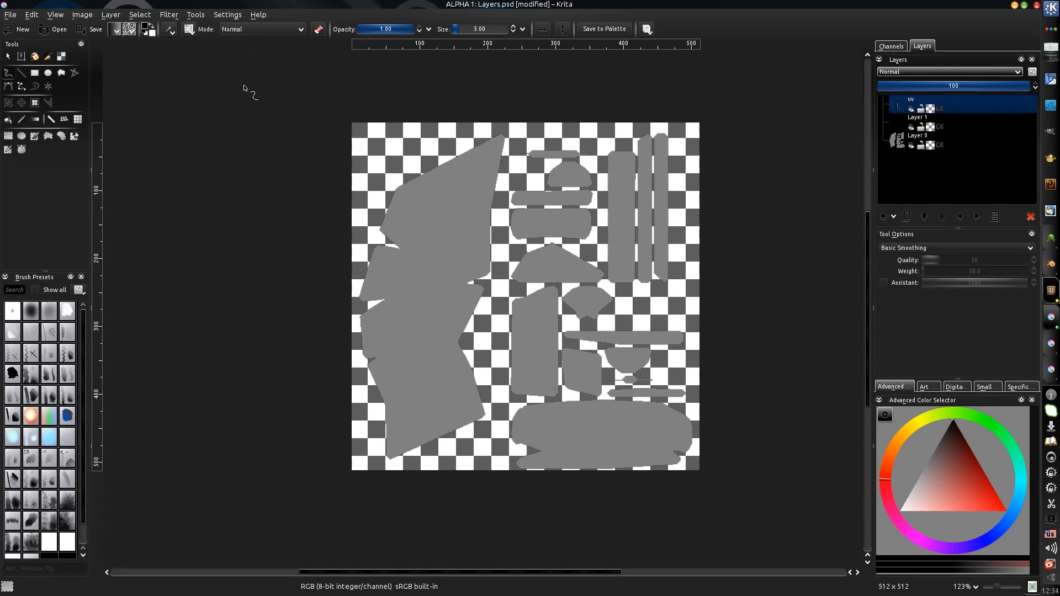
# Step: Darken the uv layer with an HSV/HSL lightness of about -91, and switch to 3D-Coat to view the saved result
pyautogui.hotkey('ctrl', 'u')
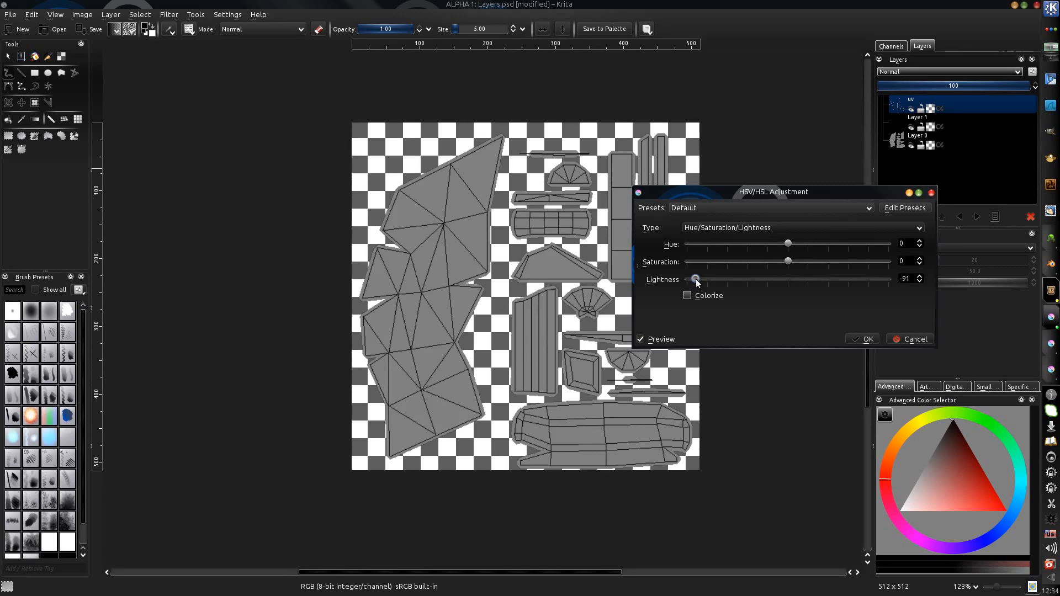
pyautogui.click(863, 339)
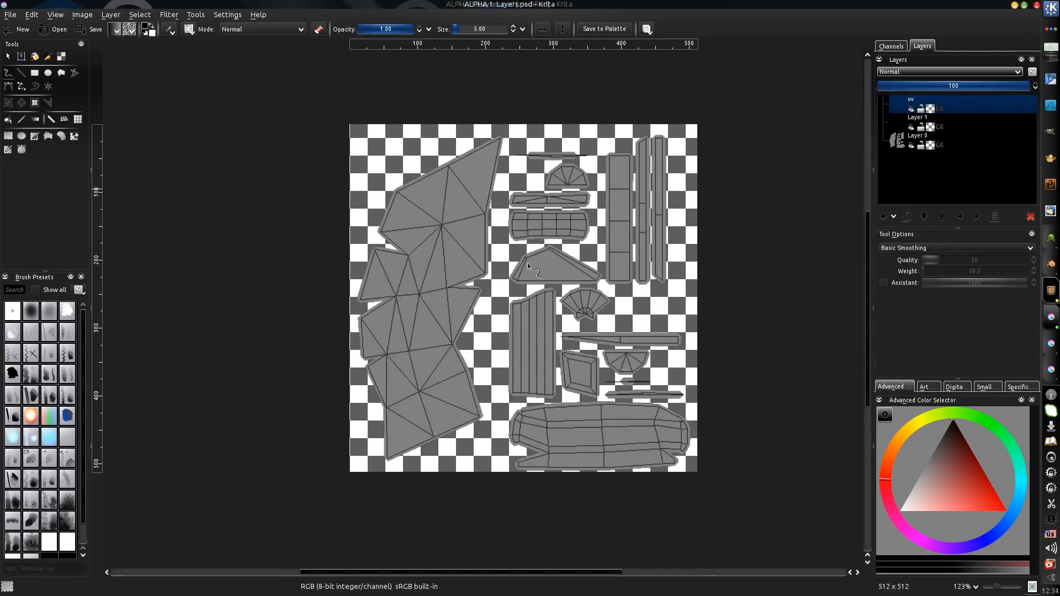
pyautogui.hotkey('alt', 'Tab')
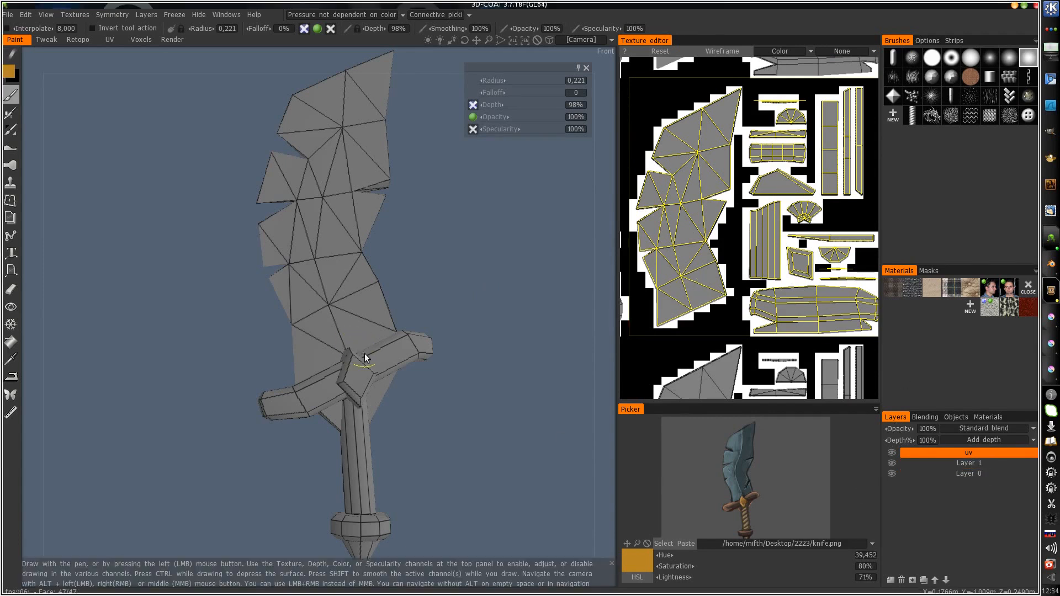
# Step: Close the Krita window holding the wireframe document, and inspect the UV lines on the sword in 3D-Coat
pyautogui.hotkey('alt', 'Tab')
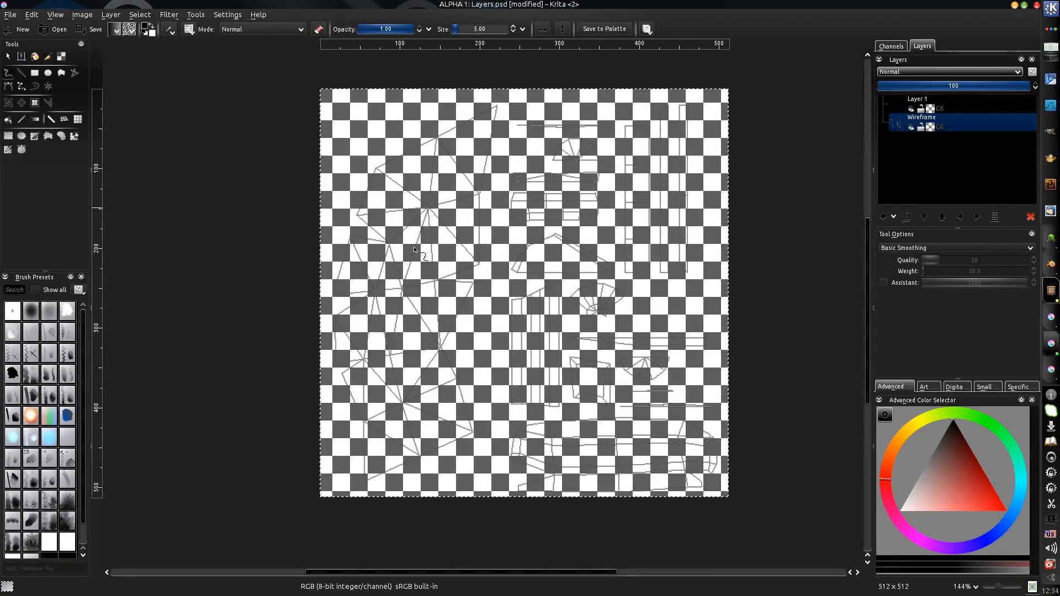
pyautogui.hotkey('alt', 'F4')
pyautogui.click(550, 326)
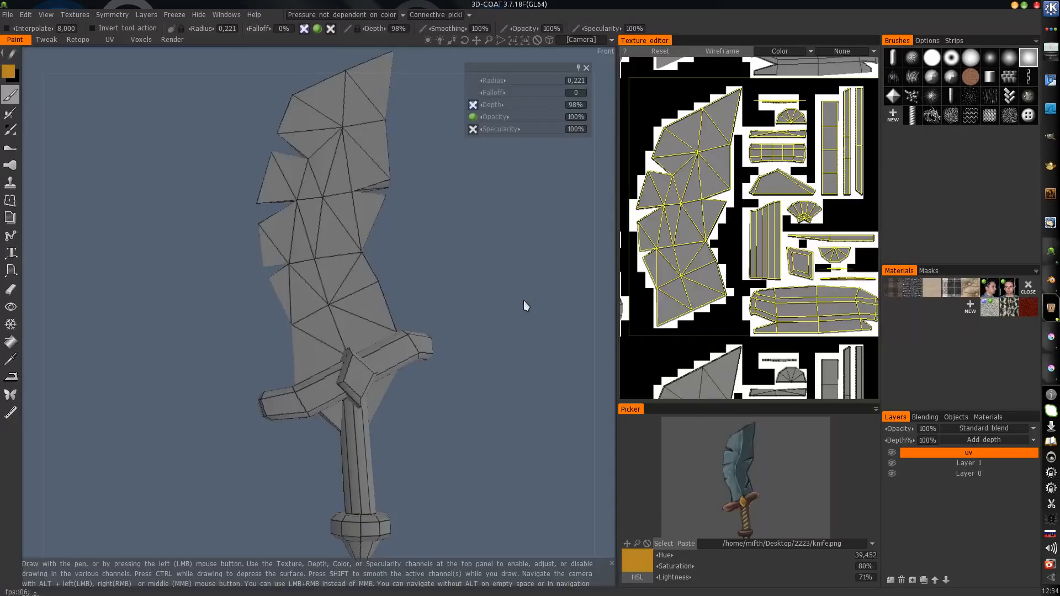
pyautogui.moveTo(448, 340); pyautogui.dragTo(462, 353)
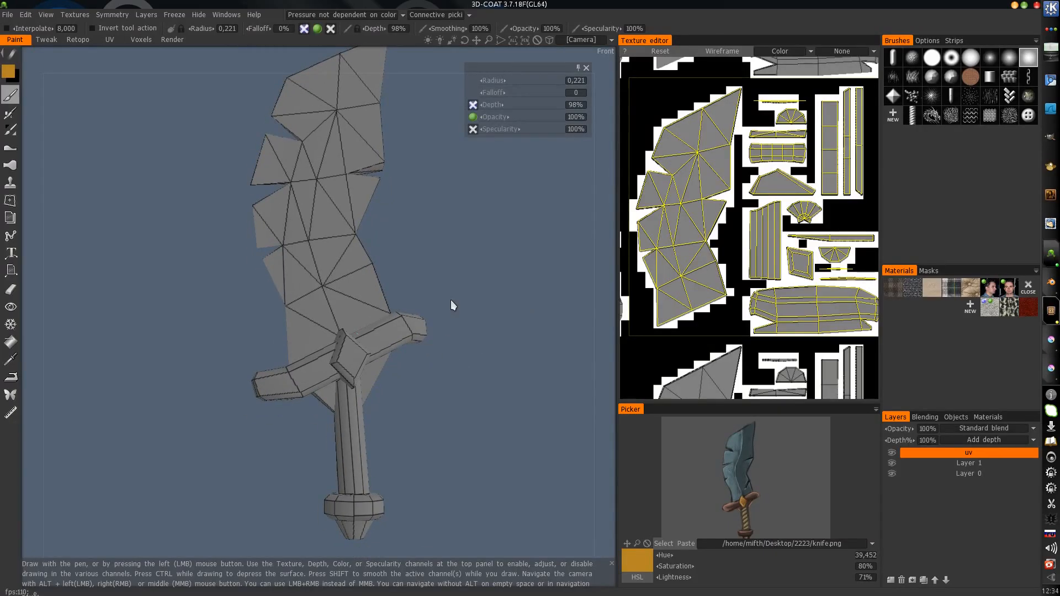
pyautogui.moveTo(395, 303); pyautogui.dragTo(446, 297)
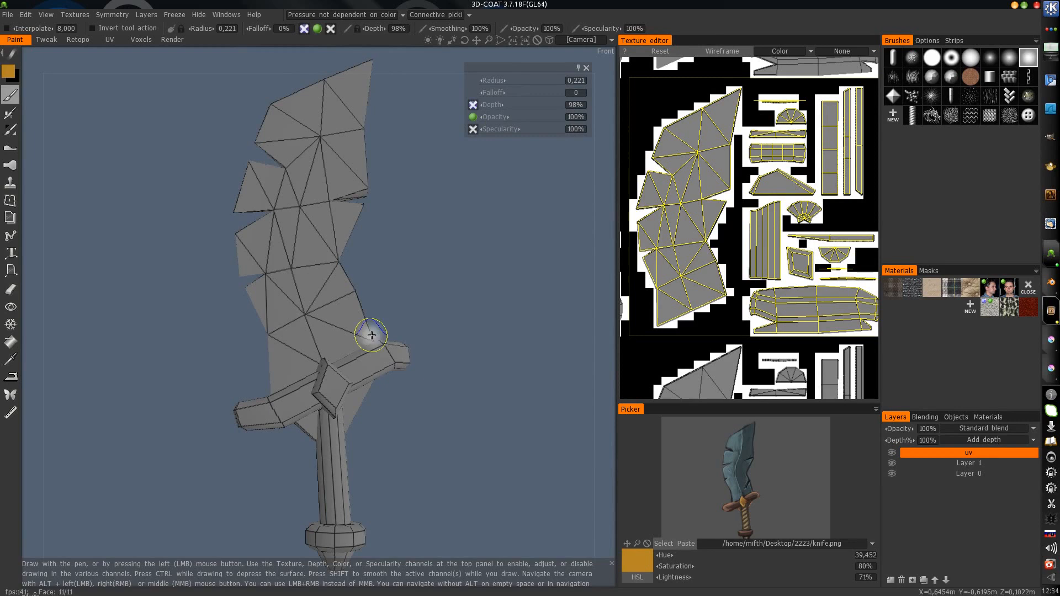
pyautogui.scroll(-5, 386, 328)
pyautogui.scroll(5, 394, 331)
pyautogui.moveTo(464, 297); pyautogui.dragTo(397, 306)
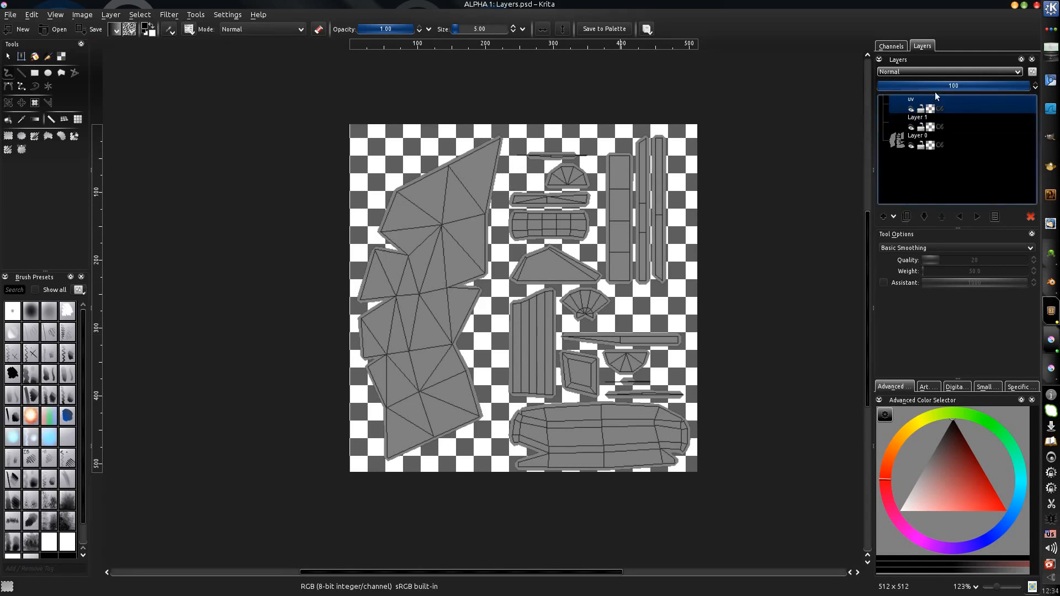
# Step: Set the uv layer's opacity to 20 in Krita, save the file and switch back to 3D-Coat
pyautogui.moveTo(914, 85)
pyautogui.mouseDown()
pyautogui.moveTo(891, 86)
pyautogui.moveTo(906, 86)
pyautogui.mouseUp()
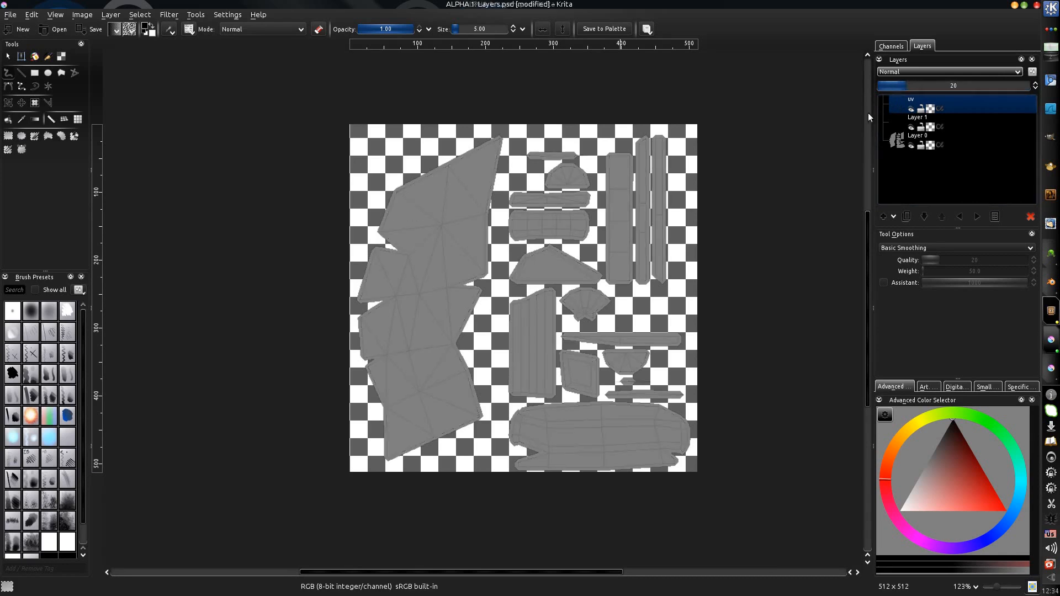
pyautogui.moveTo(538, 252); pyautogui.dragTo(548, 229, button='middle')
pyautogui.hotkey('ctrl', 's')
pyautogui.hotkey('alt', 'Tab')
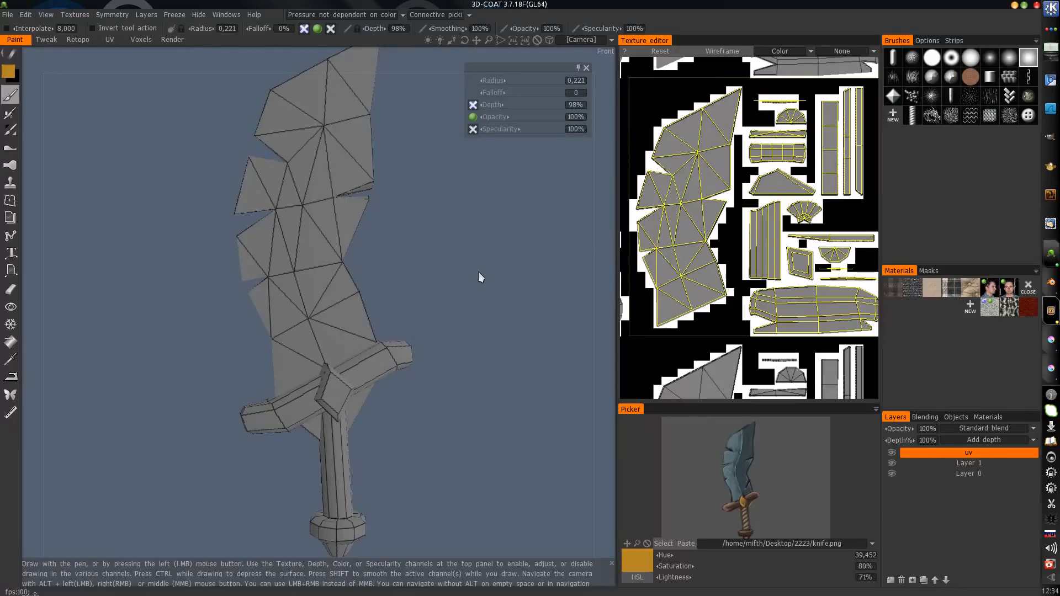
# Step: Reduce the uv layer's opacity to 16% in 3D-Coat and view the sword
pyautogui.moveTo(478, 273); pyautogui.dragTo(492, 269)
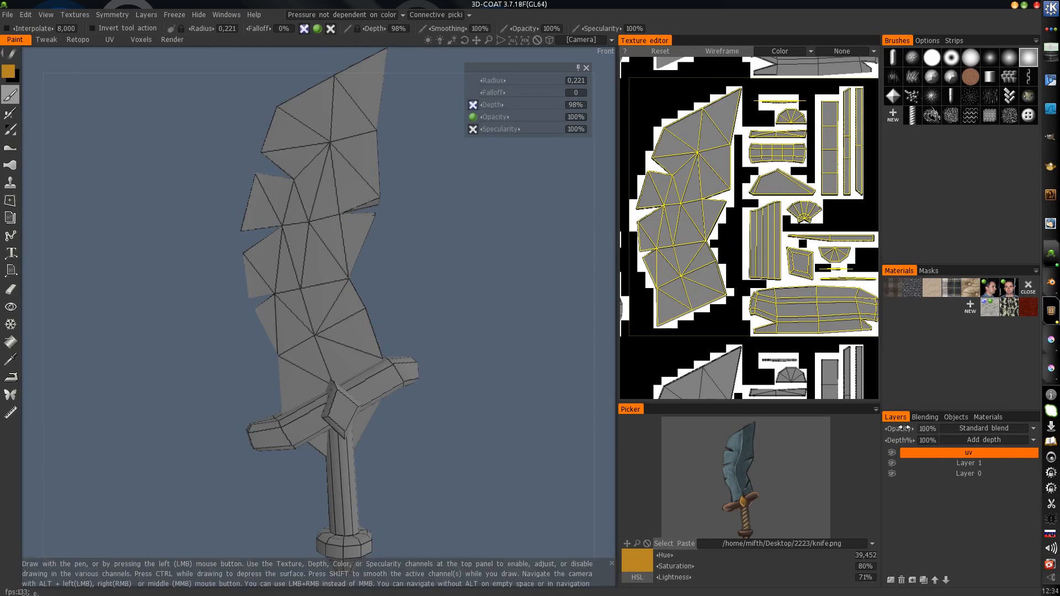
pyautogui.moveTo(876, 428)
pyautogui.mouseDown()
pyautogui.moveTo(862, 430)
pyautogui.moveTo(894, 435)
pyautogui.moveTo(876, 432)
pyautogui.mouseUp()
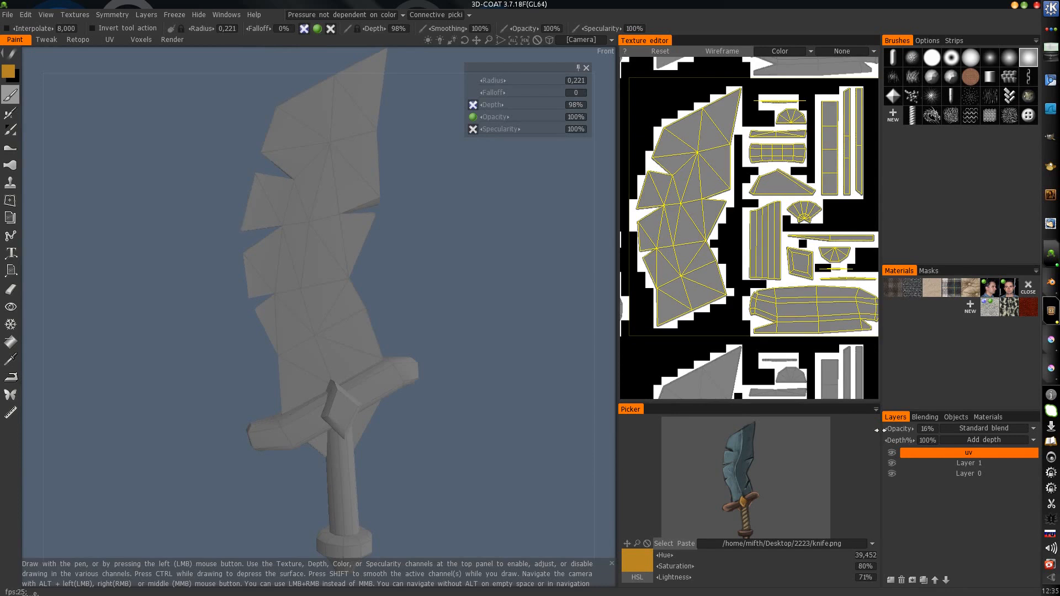
pyautogui.moveTo(585, 353); pyautogui.dragTo(425, 303)
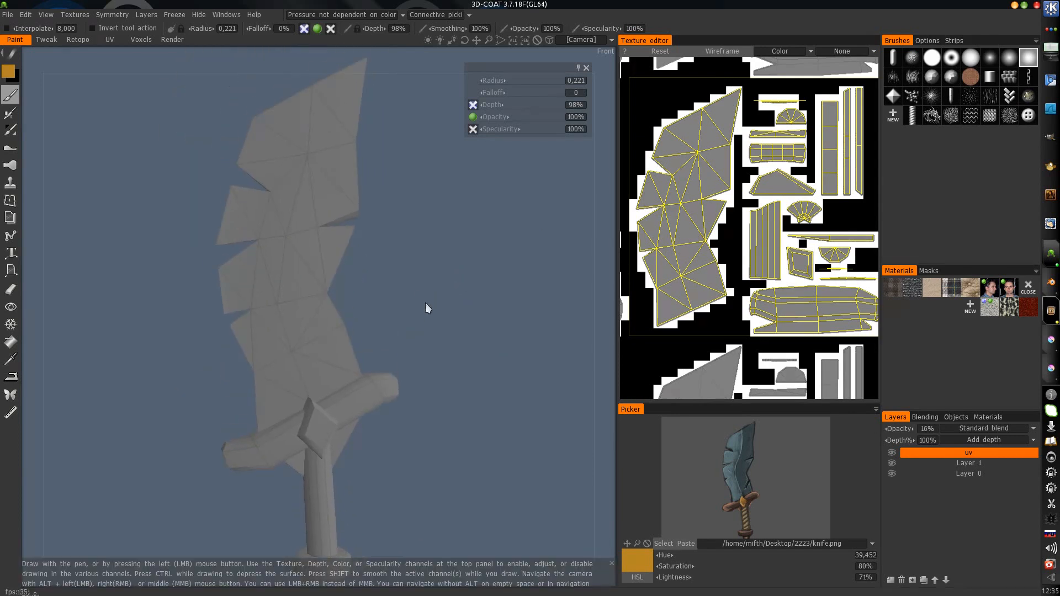
# Step: Save the project over test.3b in the 2223 folder on the Desktop
pyautogui.hotkey('ctrl', 's')
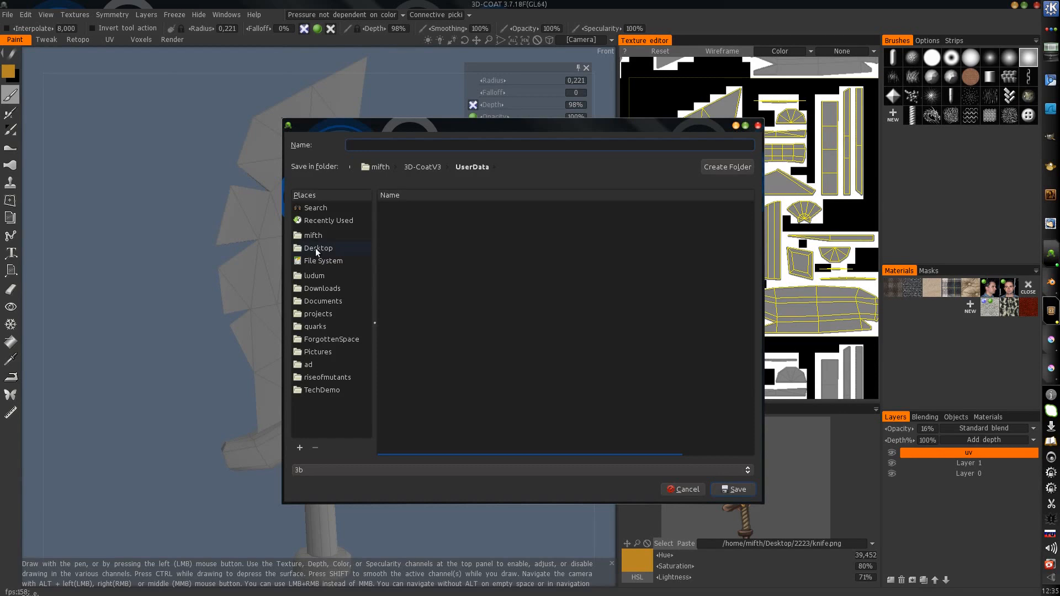
pyautogui.click(316, 248)
pyautogui.doubleClick(393, 220)
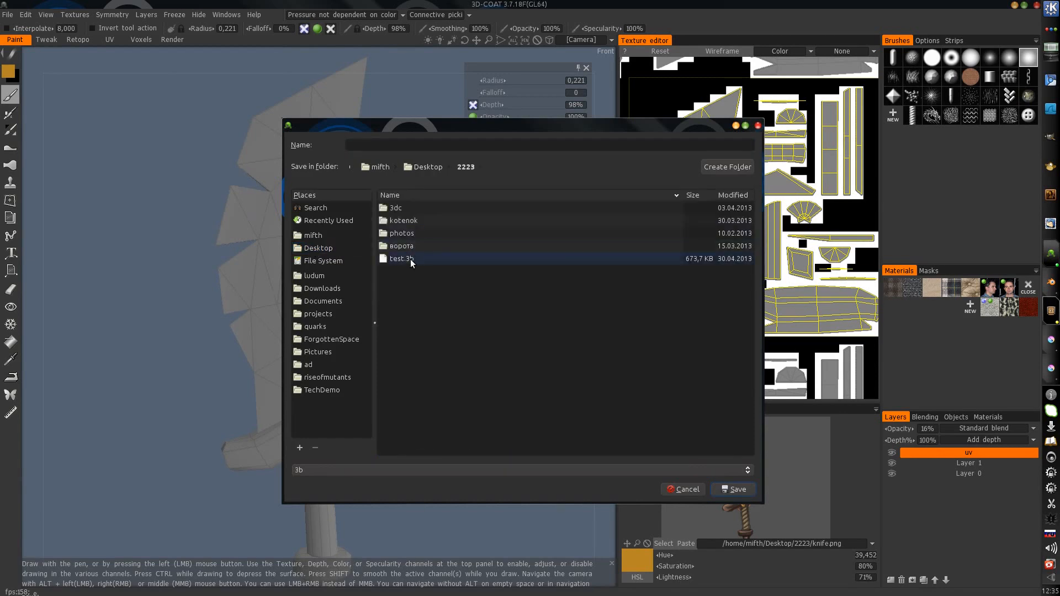
pyautogui.click(406, 259)
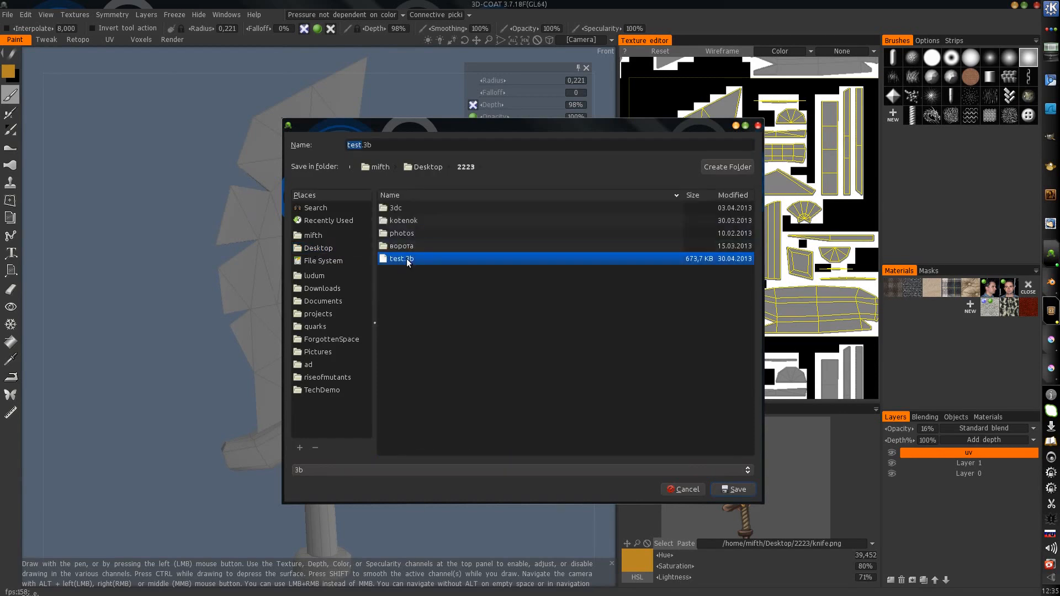
pyautogui.click(734, 488)
pyautogui.click(542, 362)
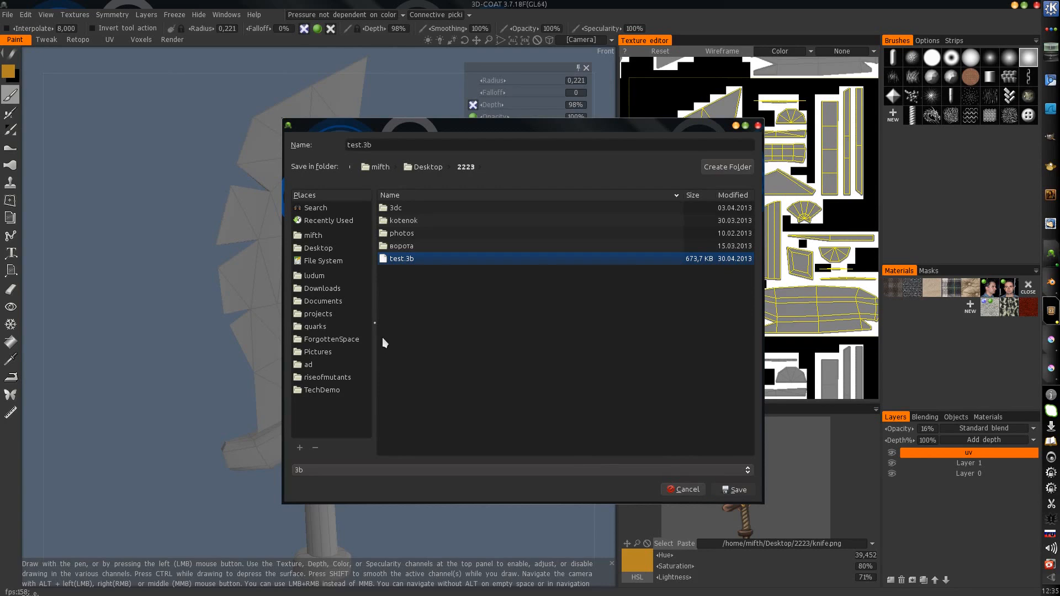
# Step: Enlarge the blade in the knife.png reference and sample a dark blue-grey from it as the paint colour
pyautogui.keyDown('alt'); pyautogui.moveTo(383, 348); pyautogui.dragTo(354, 347); pyautogui.keyUp('alt')
pyautogui.scroll(-3, 375, 345)
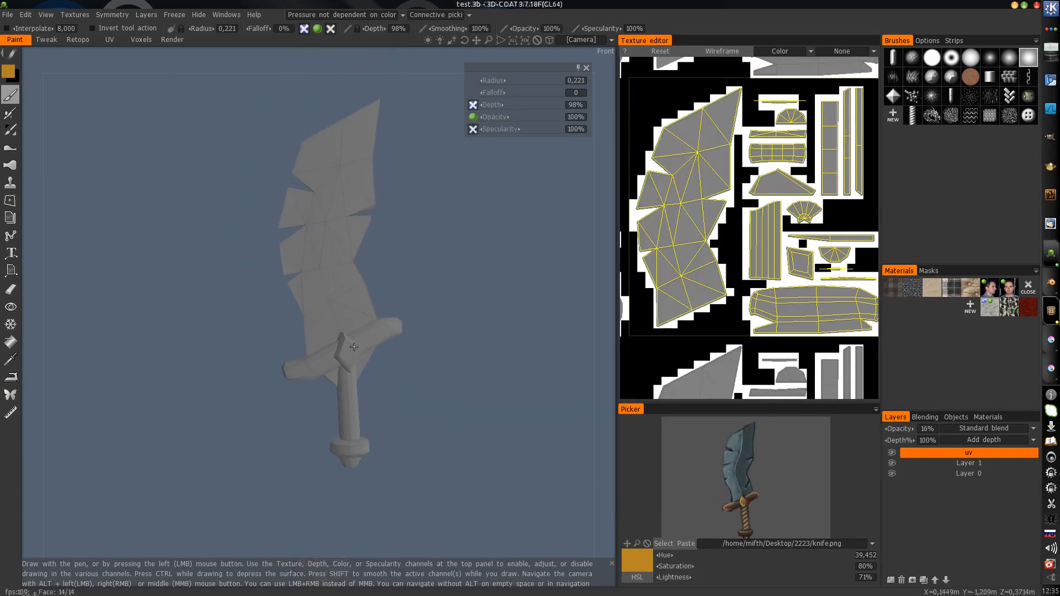
pyautogui.keyDown('alt'); pyautogui.moveTo(386, 316); pyautogui.dragTo(377, 326, button='middle'); pyautogui.keyUp('alt')
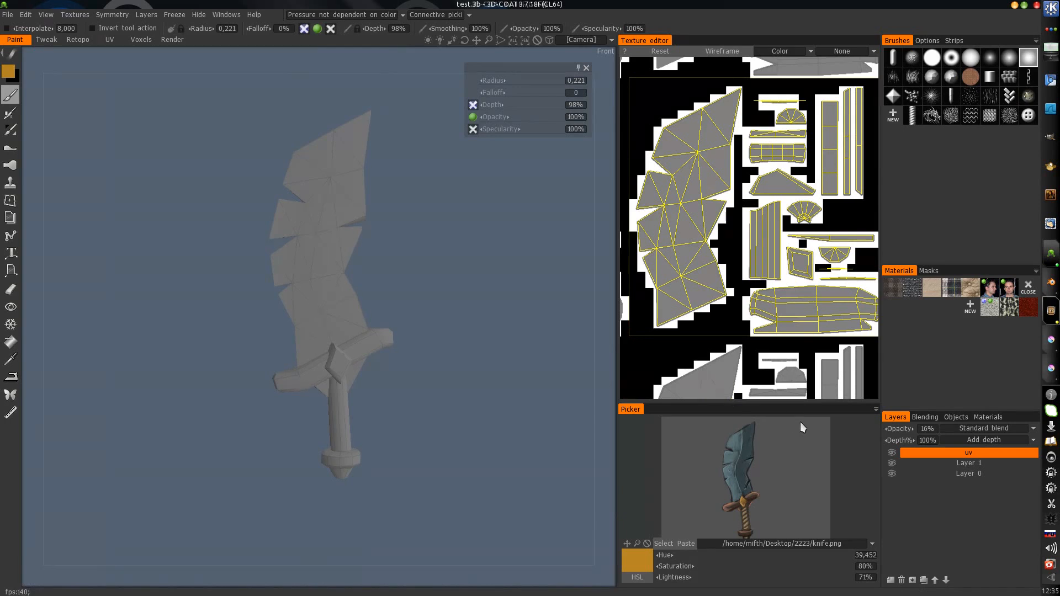
pyautogui.moveTo(731, 475)
pyautogui.keyDown('alt'); pyautogui.mouseDown(button='right')
pyautogui.moveTo(775, 461)
pyautogui.moveTo(740, 485)
pyautogui.mouseUp(button='right'); pyautogui.keyUp('alt')
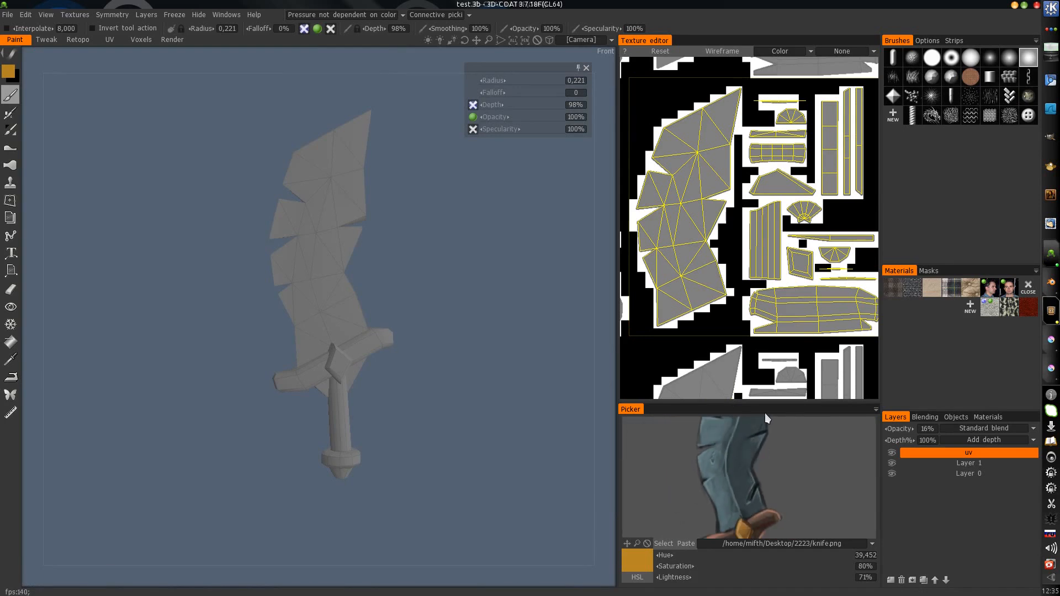
pyautogui.click(737, 458)
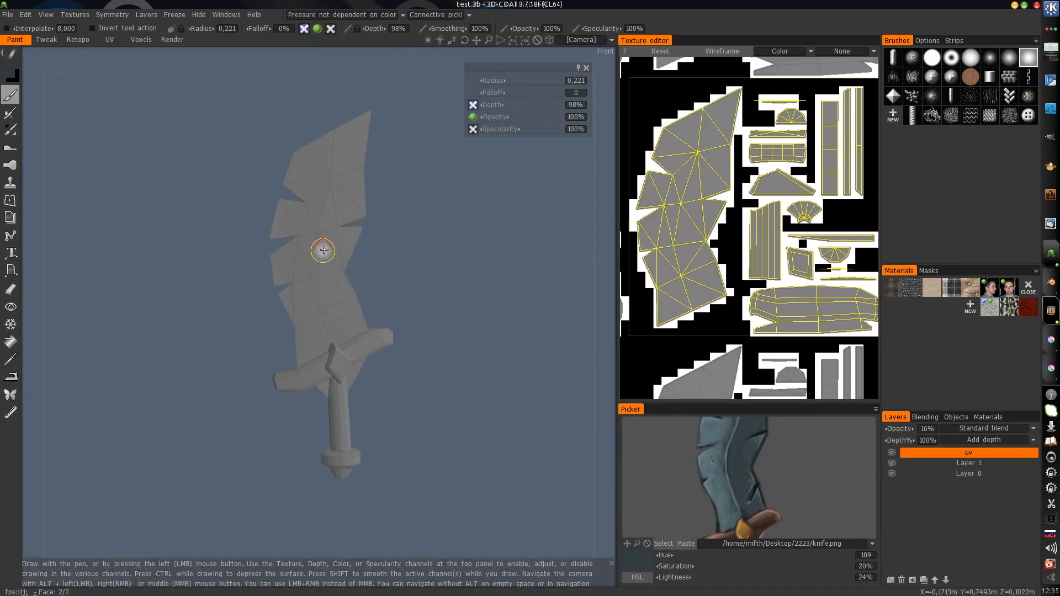
# Step: Try a freehand stroke along the blade, undo it, and reduce the brush radius to 0,144
pyautogui.moveTo(12, 56)
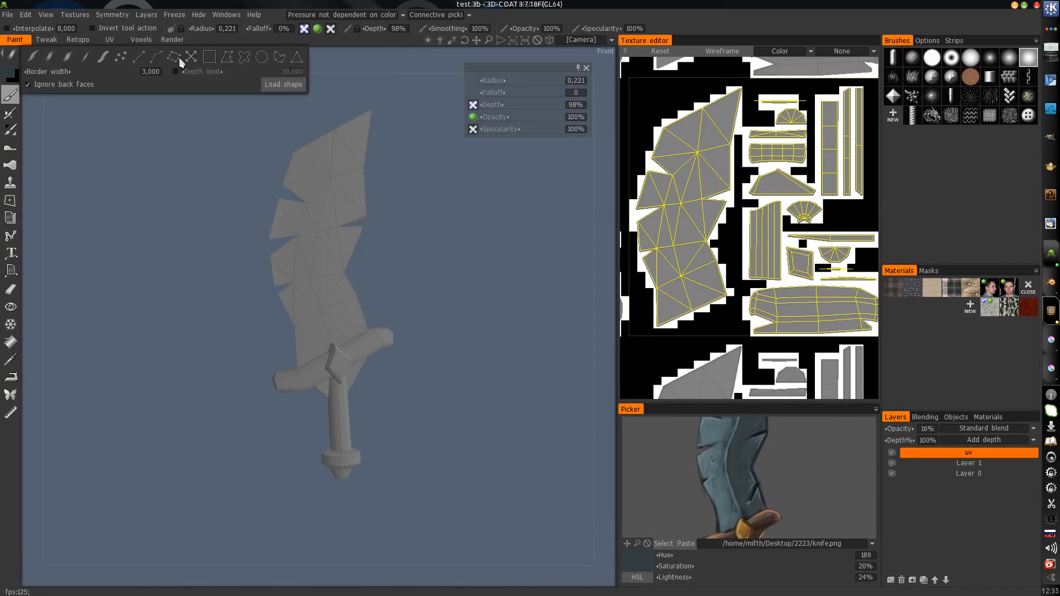
pyautogui.click(33, 58)
pyautogui.scroll(5, 353, 260)
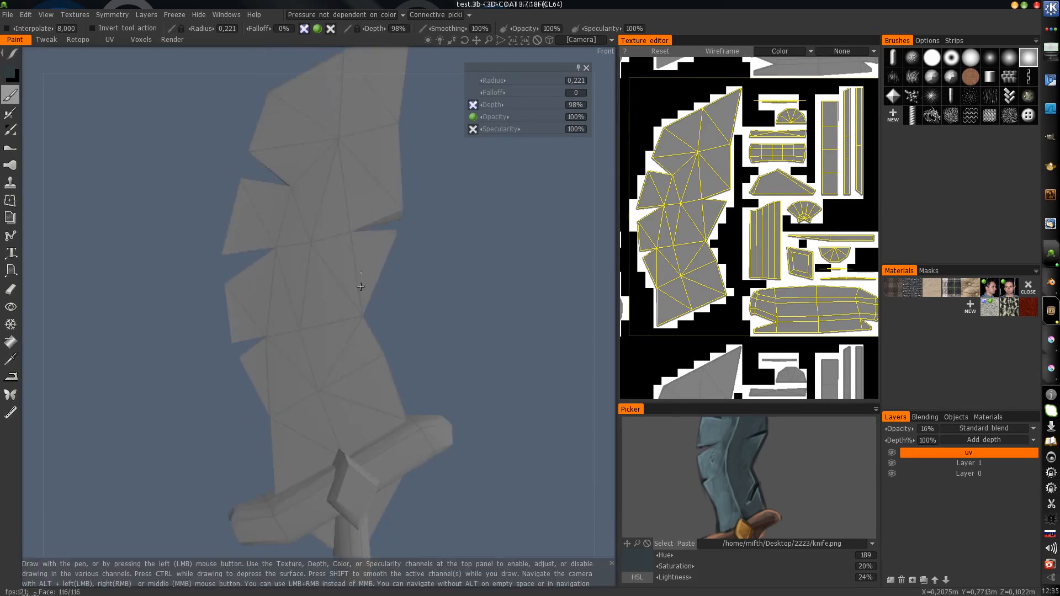
pyautogui.keyDown('alt'); pyautogui.moveTo(361, 286); pyautogui.dragTo(356, 318, button='middle'); pyautogui.keyUp('alt')
pyautogui.moveTo(299, 284); pyautogui.dragTo(367, 111)
pyautogui.hotkey('ctrl', 'z')
pyautogui.moveTo(316, 267); pyautogui.dragTo(308, 268, button='right')
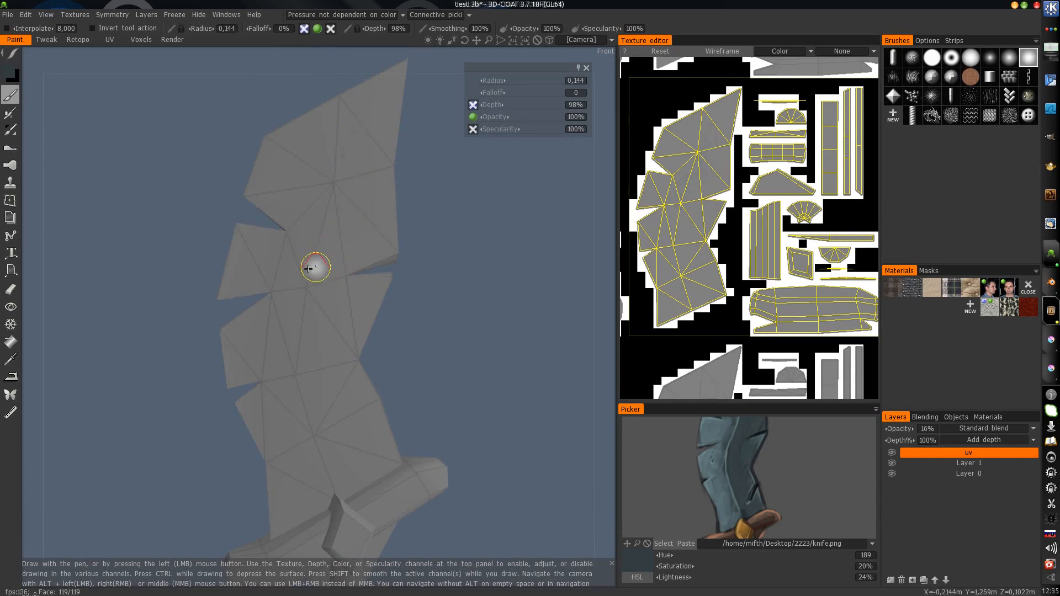
# Step: Resample the dark blade colour from the reference and make Layer 1 the active paint layer
pyautogui.click(739, 455)
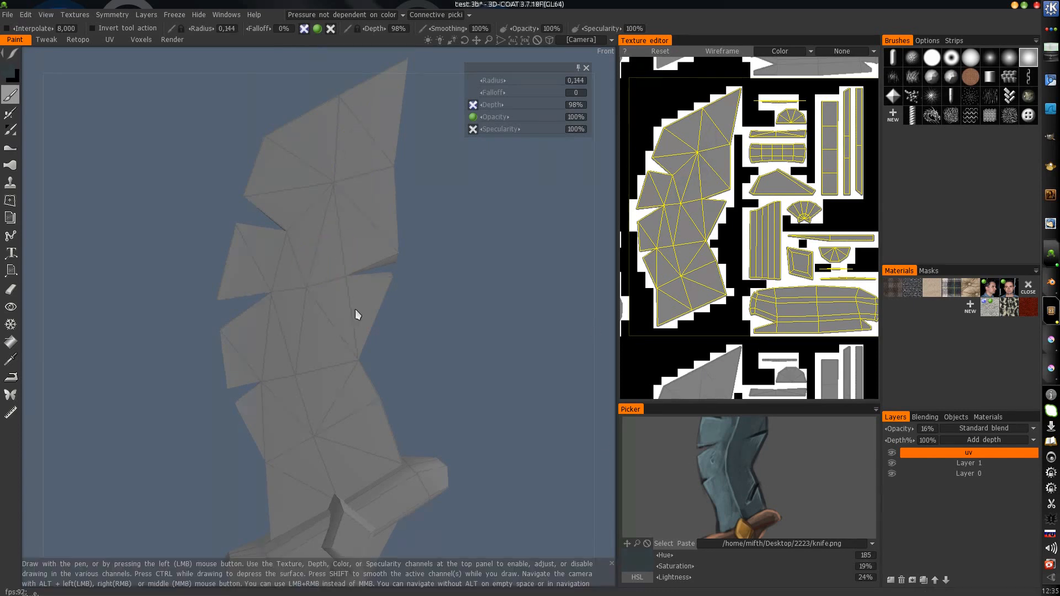
pyautogui.moveTo(295, 362); pyautogui.dragTo(326, 175)
pyautogui.hotkey('ctrl', 'z')
pyautogui.click(967, 463)
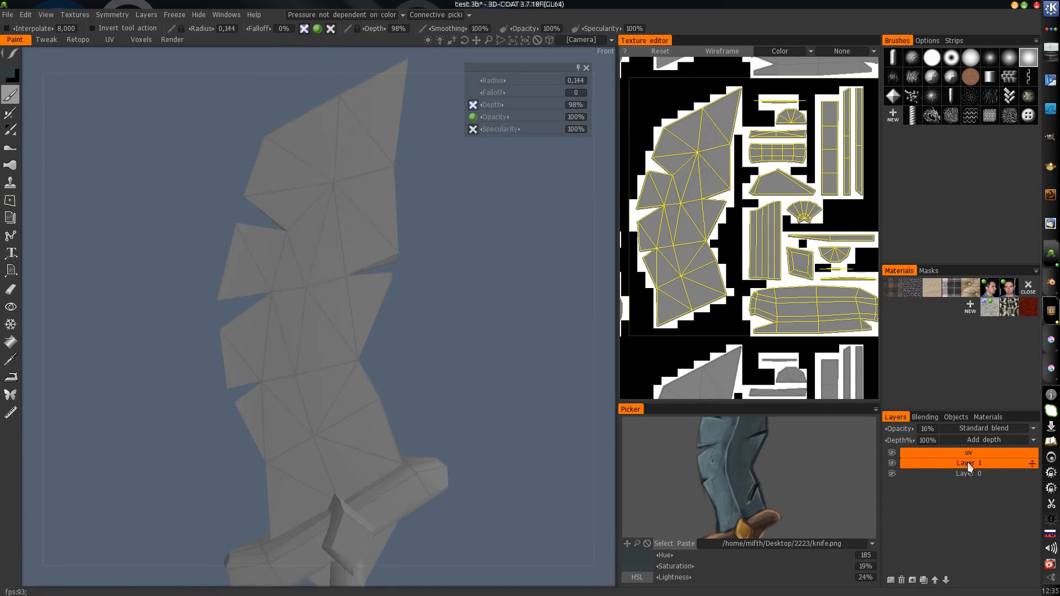
# Step: Try curved strokes on the blade, two with the tapering stroke mode and two with the soft fading mode
pyautogui.moveTo(266, 377); pyautogui.dragTo(339, 172)
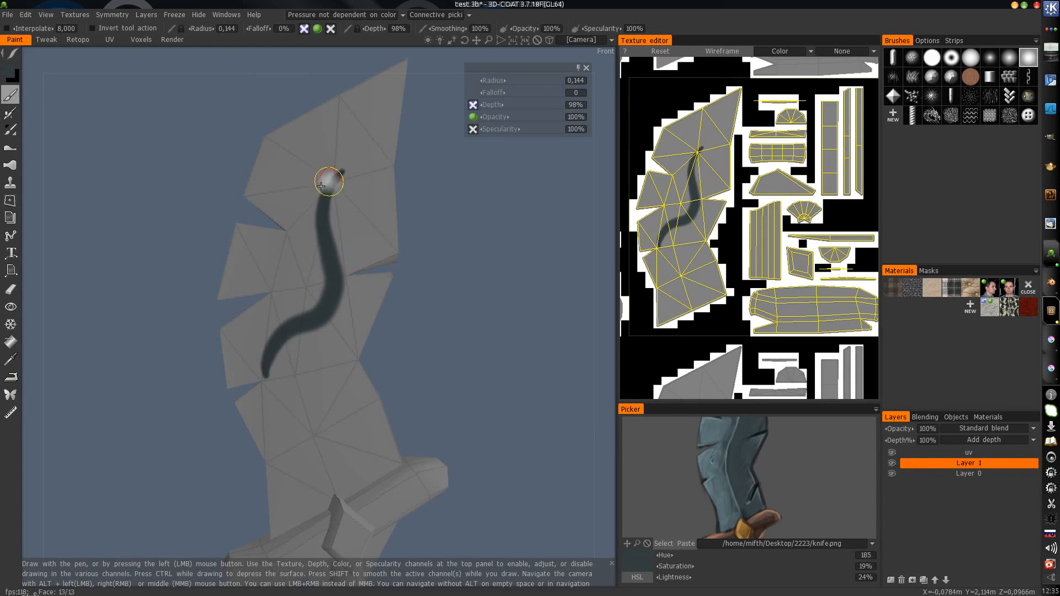
pyautogui.moveTo(256, 262)
pyautogui.mouseDown()
pyautogui.moveTo(267, 265)
pyautogui.moveTo(301, 148)
pyautogui.mouseUp()
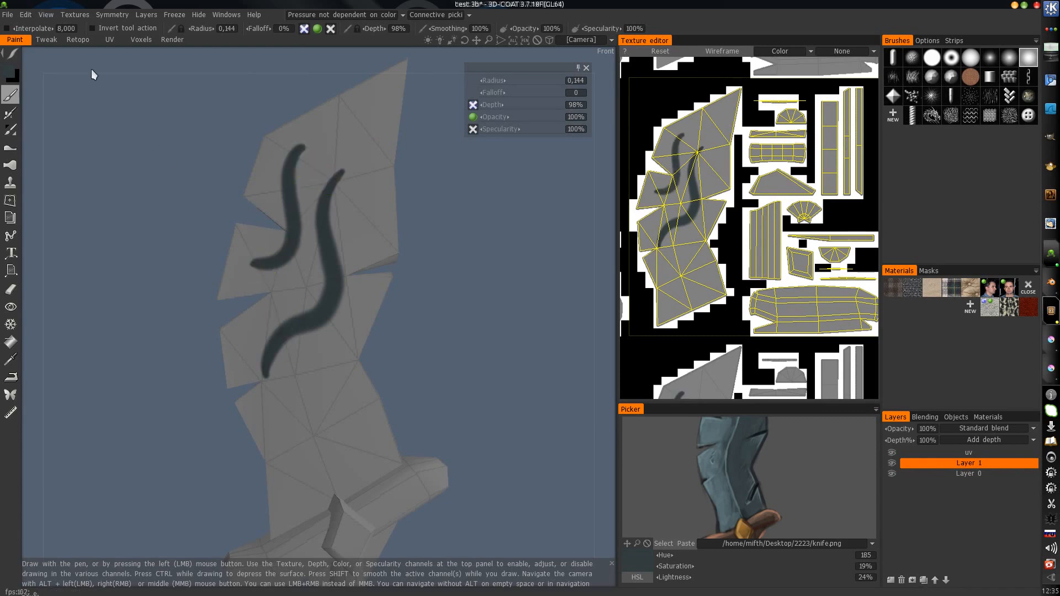
pyautogui.moveTo(68, 57)
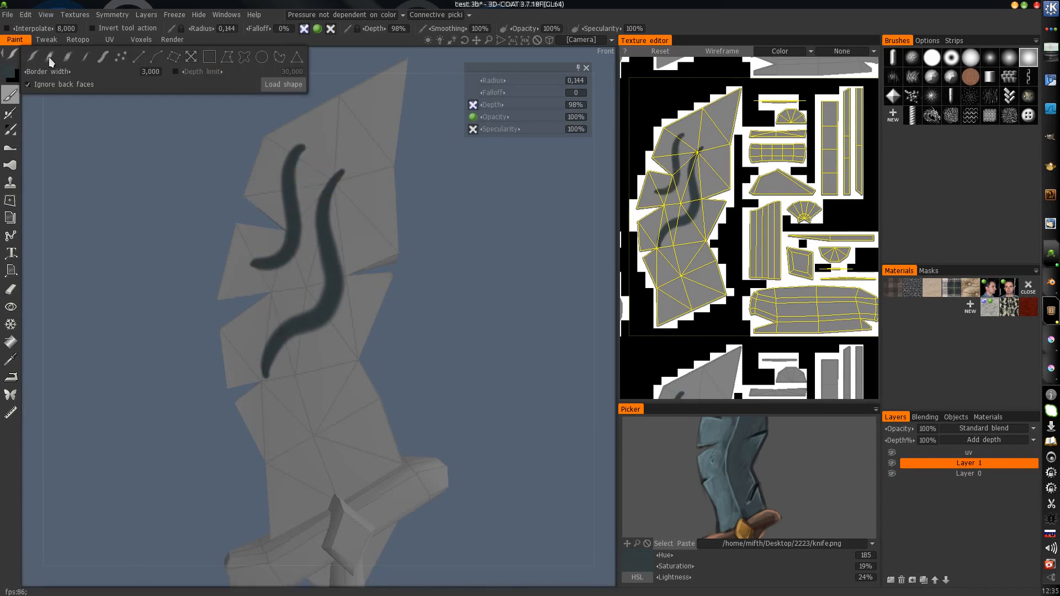
pyautogui.moveTo(292, 466)
pyautogui.mouseDown()
pyautogui.moveTo(327, 412)
pyautogui.moveTo(334, 366)
pyautogui.mouseUp()
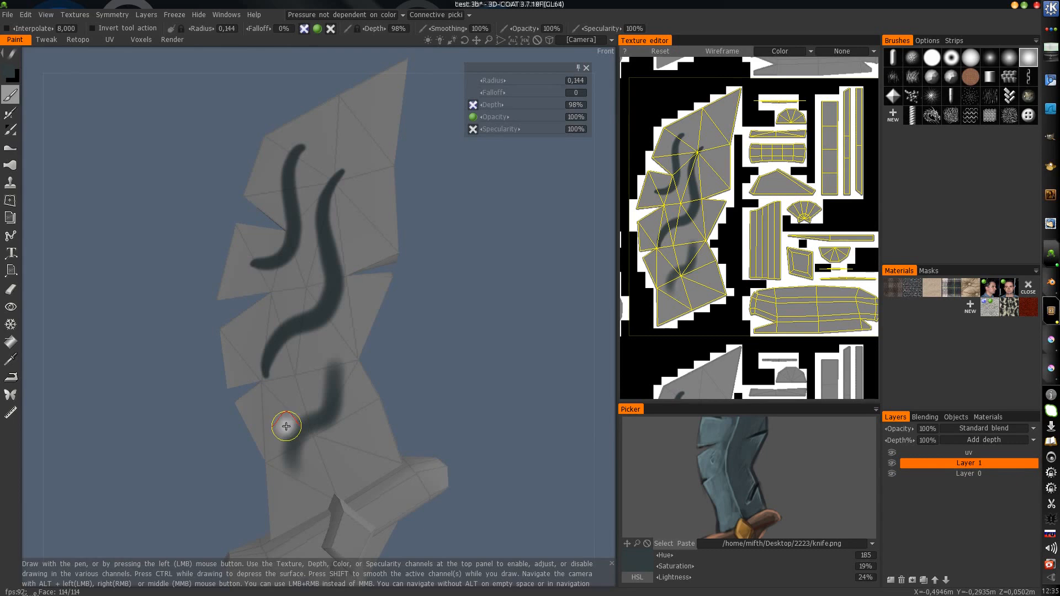
pyautogui.moveTo(279, 429); pyautogui.dragTo(353, 326)
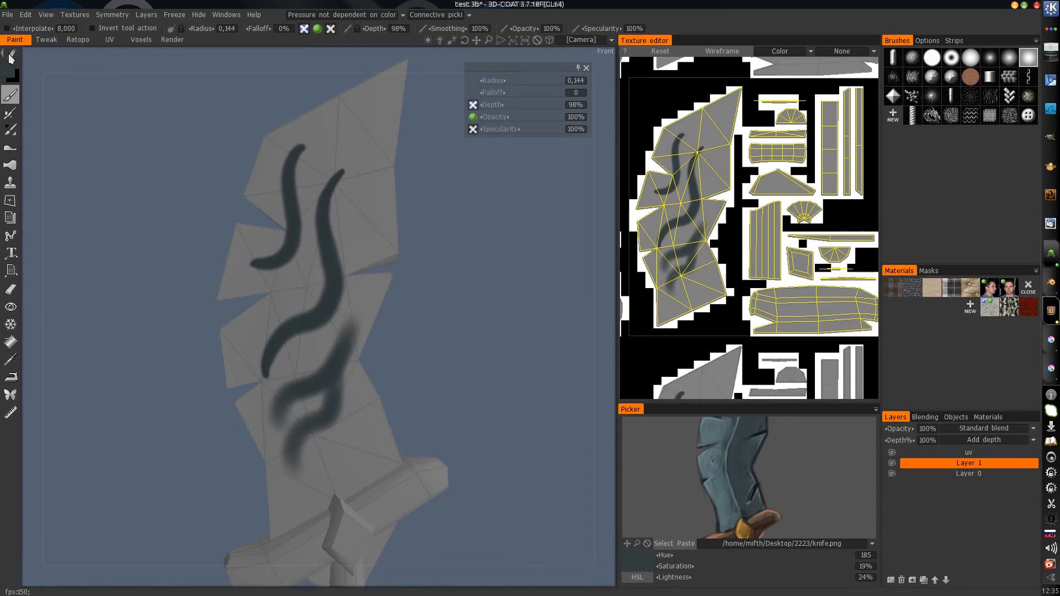
# Step: Try the constant-width stroke mode on the upper blade and undo all the test strokes
pyautogui.moveTo(123, 68)
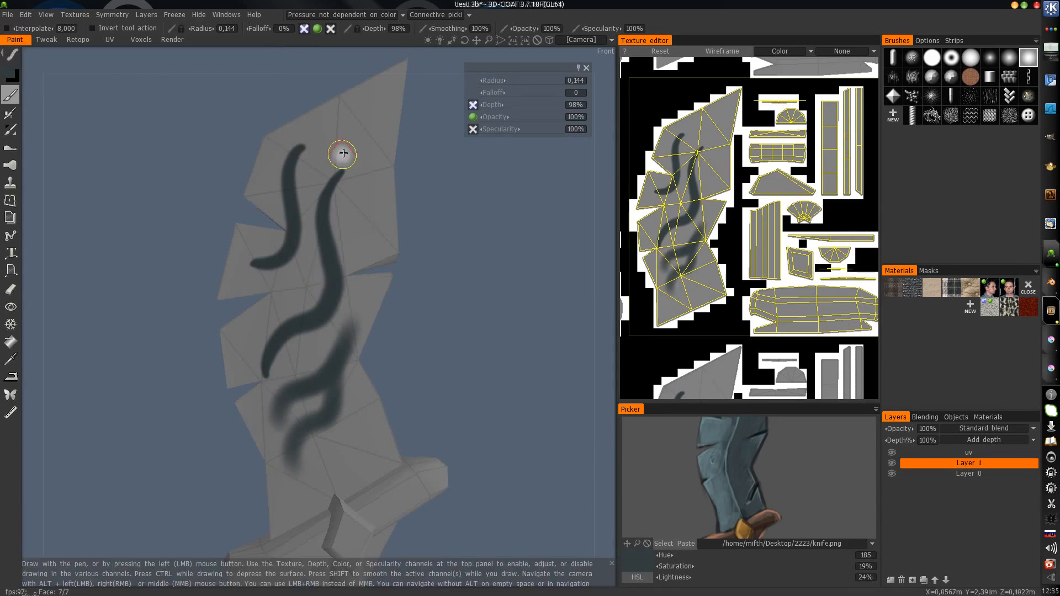
pyautogui.moveTo(338, 146)
pyautogui.mouseDown()
pyautogui.moveTo(331, 132)
pyautogui.moveTo(356, 182)
pyautogui.moveTo(360, 280)
pyautogui.mouseUp()
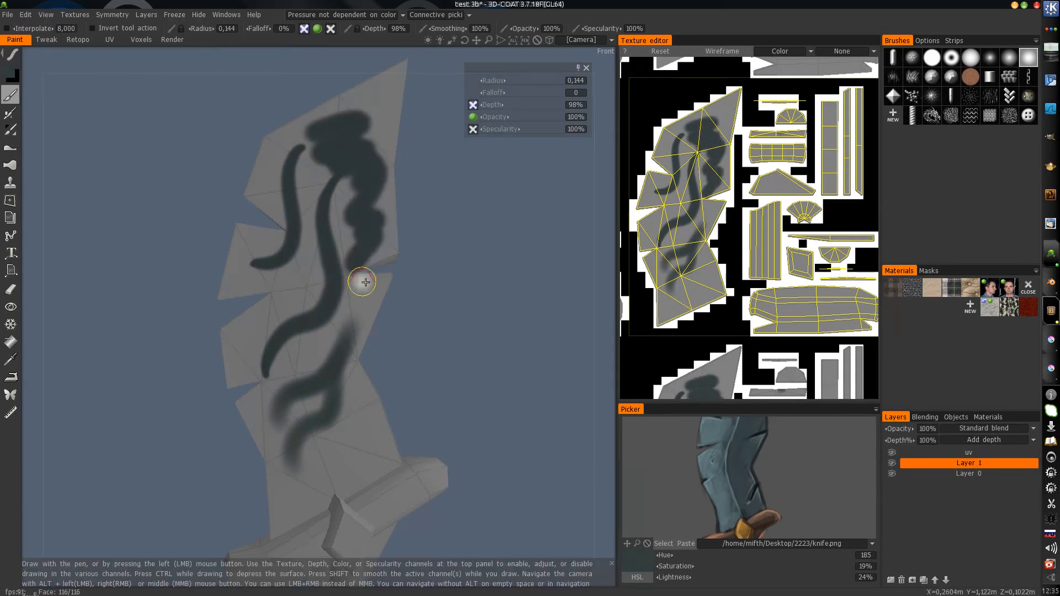
pyautogui.hotkey('ctrl', 'z')
pyautogui.hotkey('ctrl', 'z')
pyautogui.hotkey('ctrl', 'z')
pyautogui.hotkey('ctrl', 'z')
pyautogui.hotkey('ctrl', 'z')
pyautogui.hotkey('ctrl', 'z')
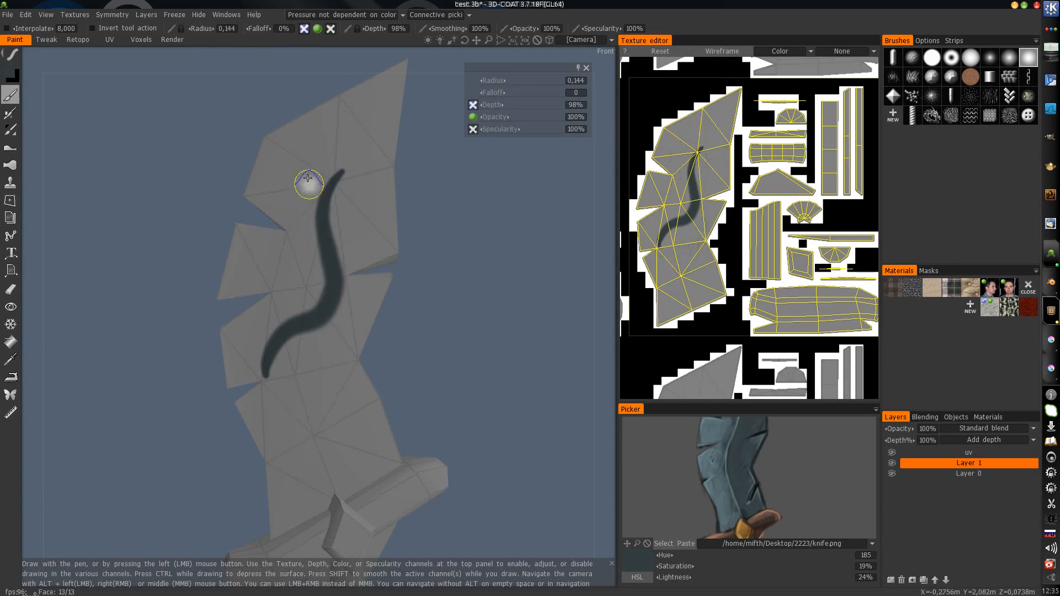
pyautogui.moveTo(259, 284)
pyautogui.mouseDown()
pyautogui.moveTo(343, 147)
pyautogui.moveTo(389, 128)
pyautogui.mouseUp()
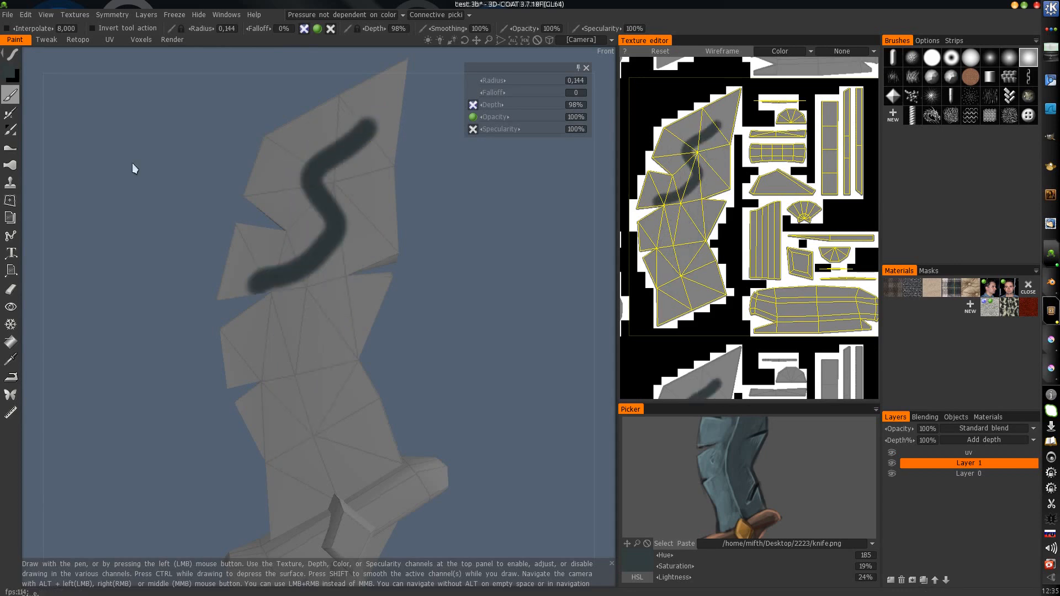
pyautogui.hotkey('ctrl', 'z')
# Step: Try two curved strokes on the upper blade with the stroke mode that both tapers and fades, and undo them
pyautogui.moveTo(18, 55)
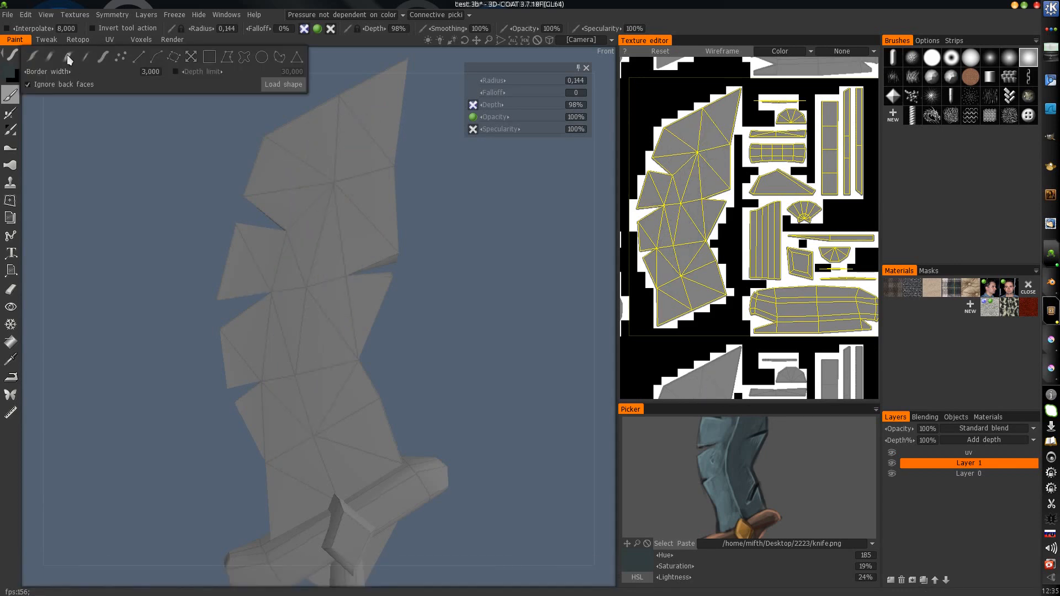
pyautogui.moveTo(281, 260); pyautogui.dragTo(364, 121)
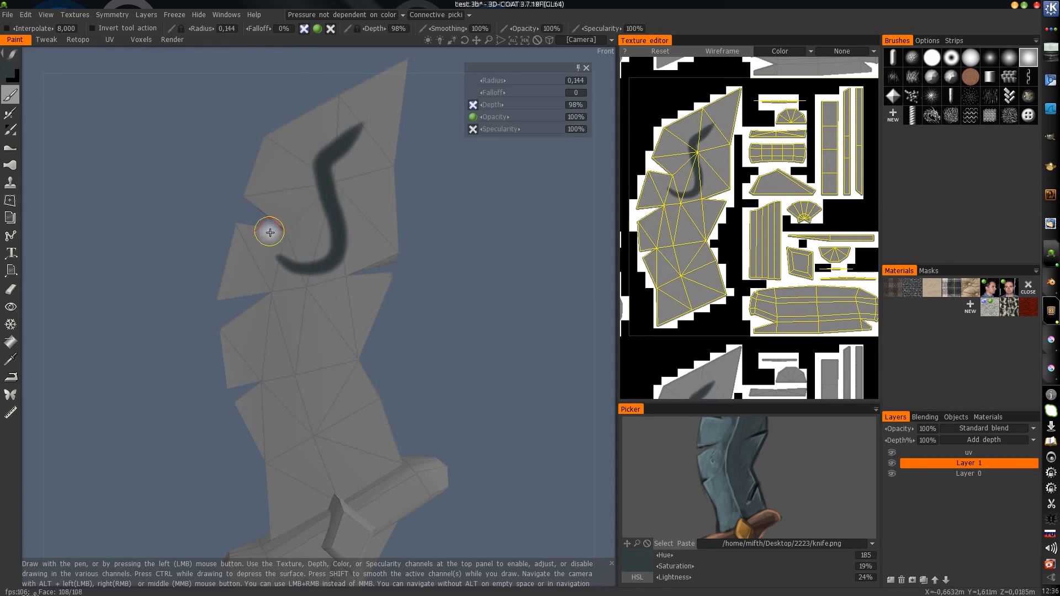
pyautogui.moveTo(270, 234); pyautogui.dragTo(365, 139)
pyautogui.hotkey('ctrl', 'z')
pyautogui.hotkey('ctrl', 'z')
# Step: Try the dots mode by placing single spots down the blade, and undo them
pyautogui.moveTo(41, 60)
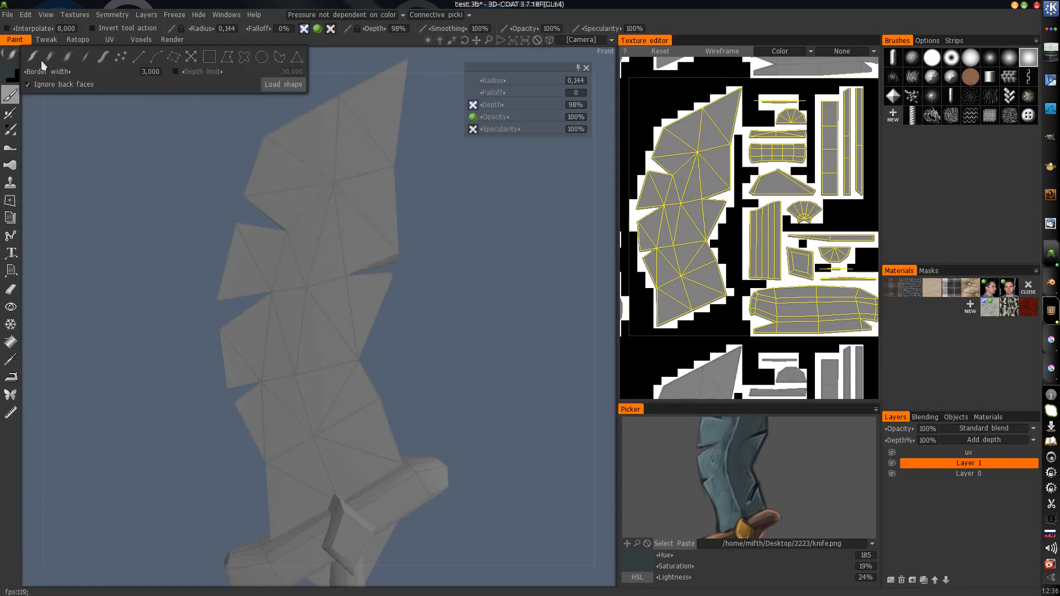
pyautogui.click(120, 58)
pyautogui.click(313, 150)
pyautogui.click(341, 200)
pyautogui.click(318, 280)
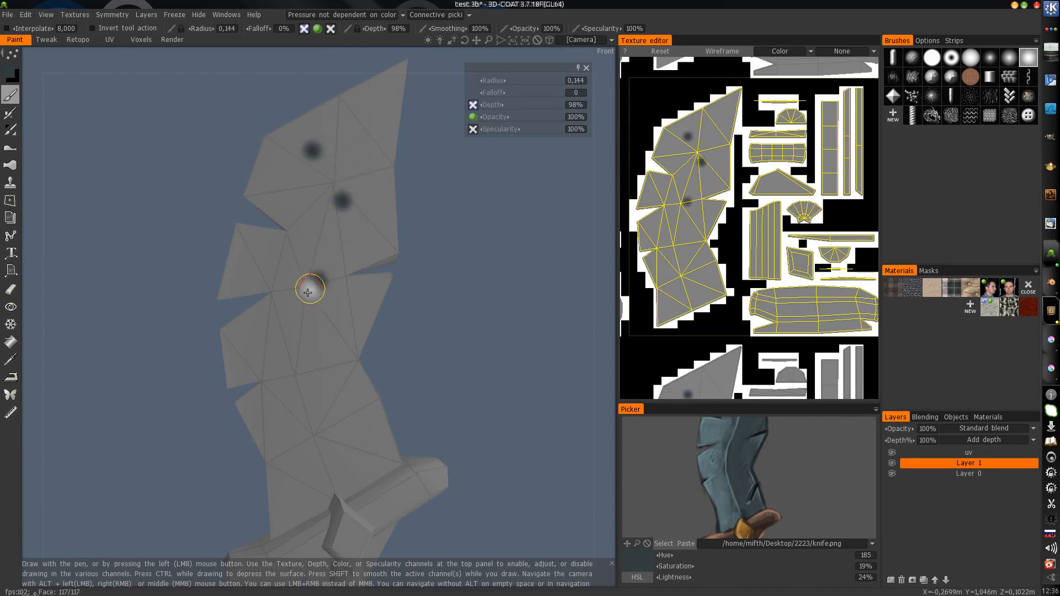
pyautogui.click(305, 298)
pyautogui.click(303, 326)
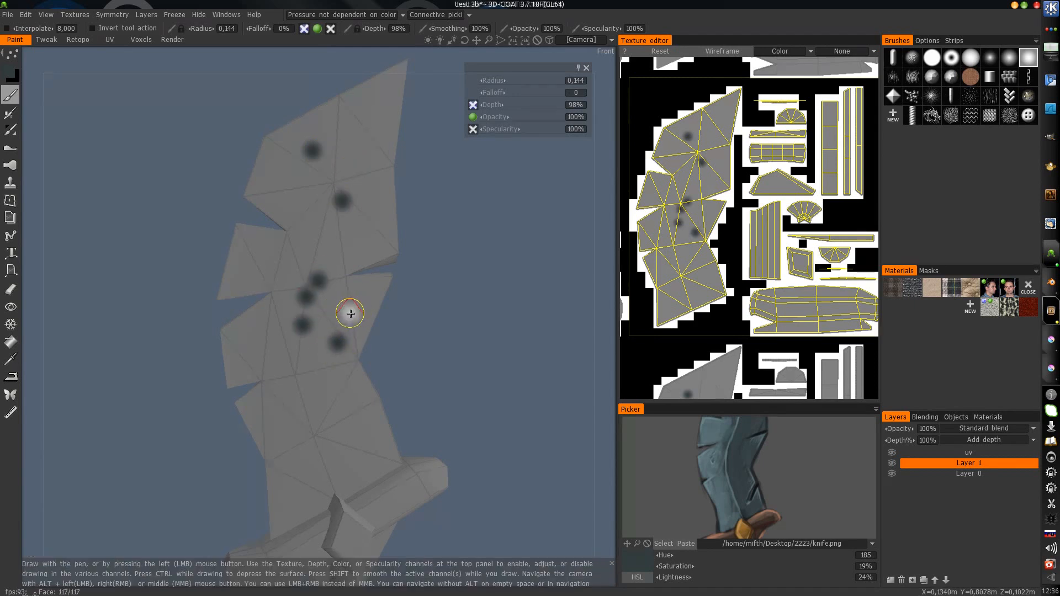
pyautogui.hotkey('ctrl', 'z')
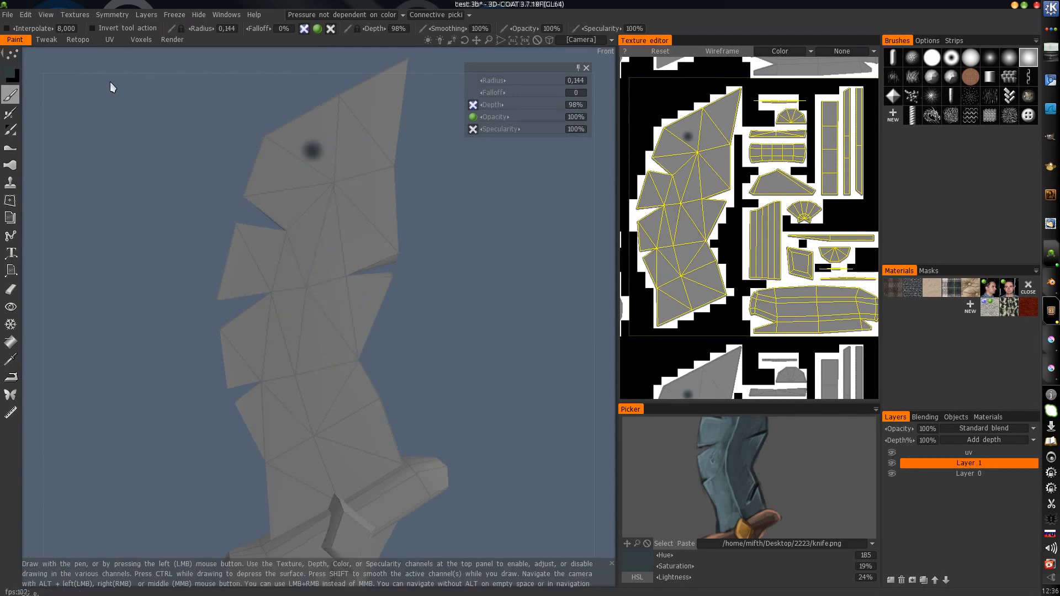
pyautogui.hotkey('ctrl', 'z')
# Step: Try the line mode by drawing connected straight segments down the blade and back up toward its tip
pyautogui.moveTo(17, 56)
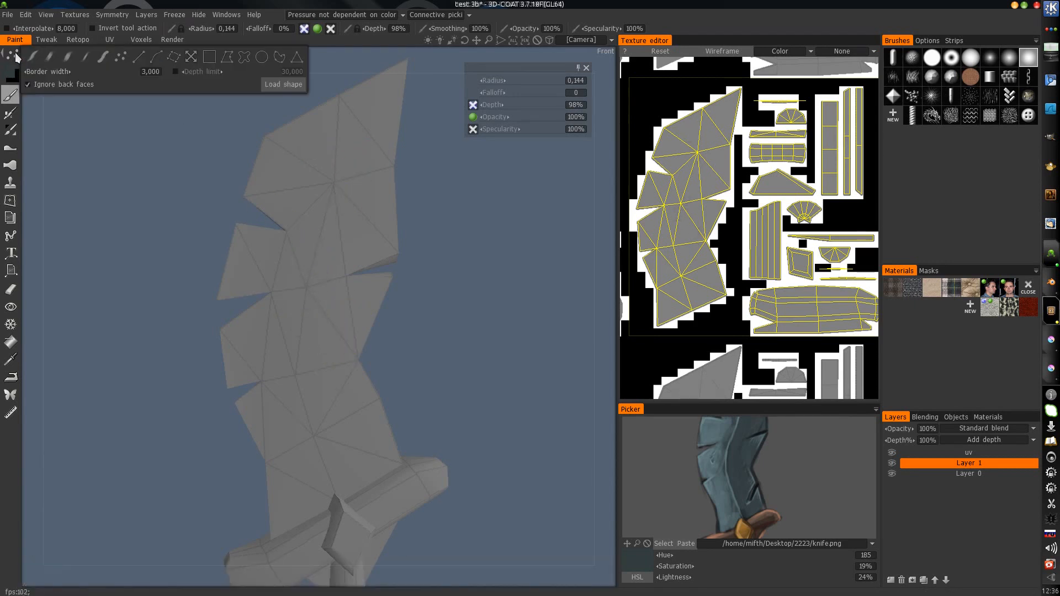
pyautogui.click(138, 58)
pyautogui.moveTo(345, 161); pyautogui.dragTo(343, 252)
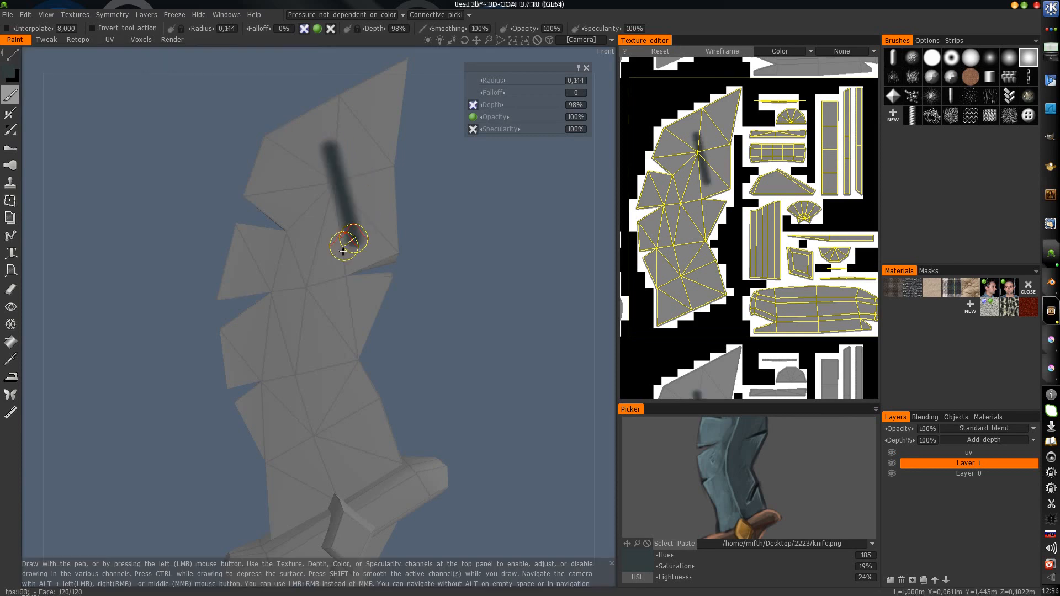
pyautogui.click(316, 297)
pyautogui.click(305, 363)
pyautogui.click(346, 429)
pyautogui.click(319, 465)
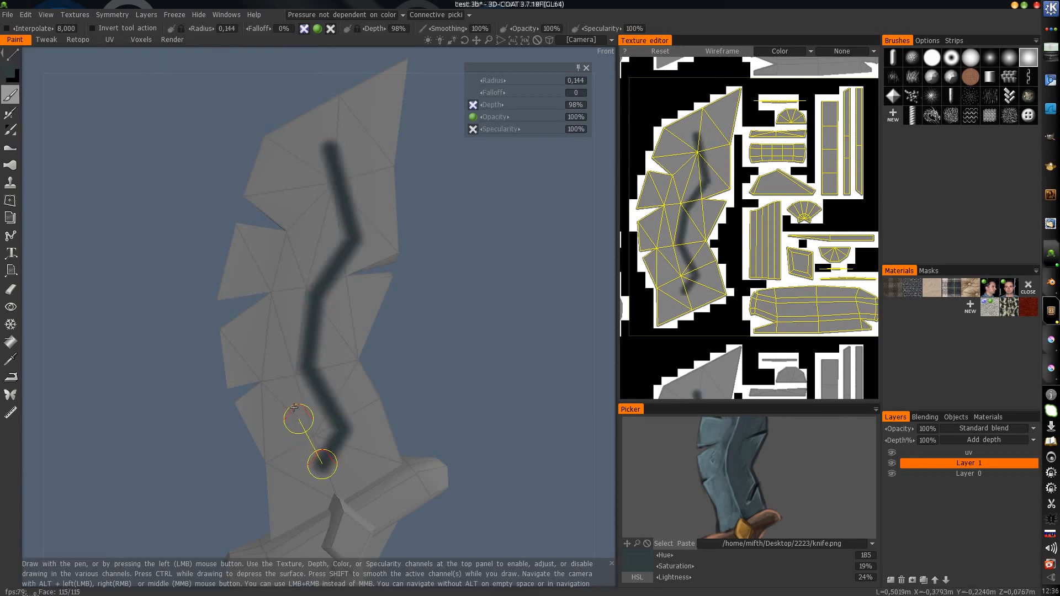
pyautogui.click(297, 415)
pyautogui.click(286, 366)
pyautogui.click(282, 330)
pyautogui.click(309, 257)
pyautogui.click(313, 208)
pyautogui.click(298, 175)
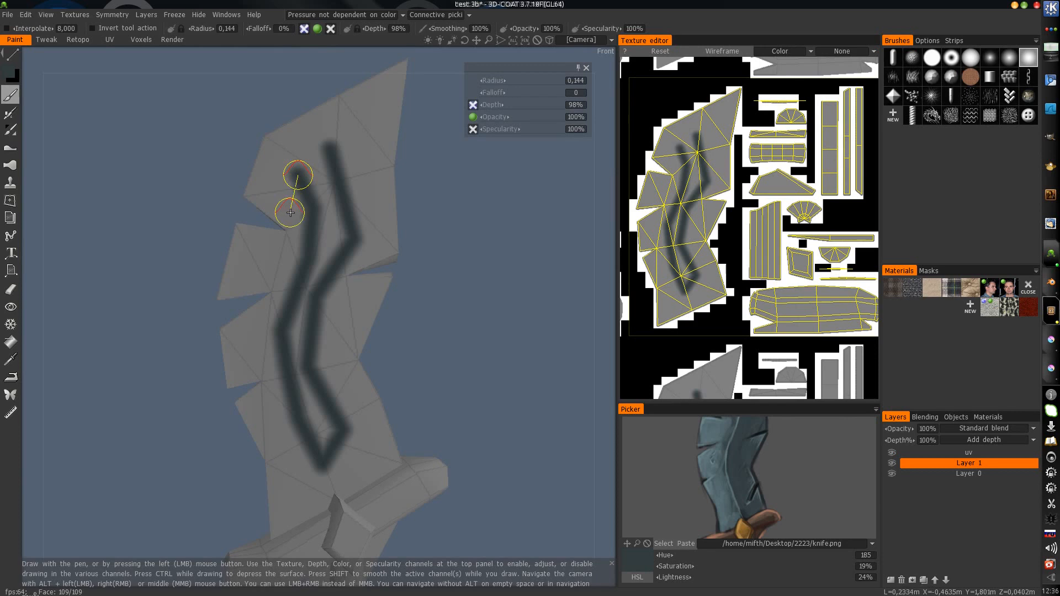
# Step: Undo all the connected line segments on the blade
pyautogui.hotkey('ctrl', 'z')
pyautogui.hotkey('ctrl', 'z')
pyautogui.hotkey('ctrl', 'z')
pyautogui.hotkey('ctrl', 'z')
pyautogui.hotkey('ctrl', 'z')
pyautogui.hotkey('ctrl', 'z')
pyautogui.hotkey('ctrl', 'z')
pyautogui.hotkey('ctrl', 'z')
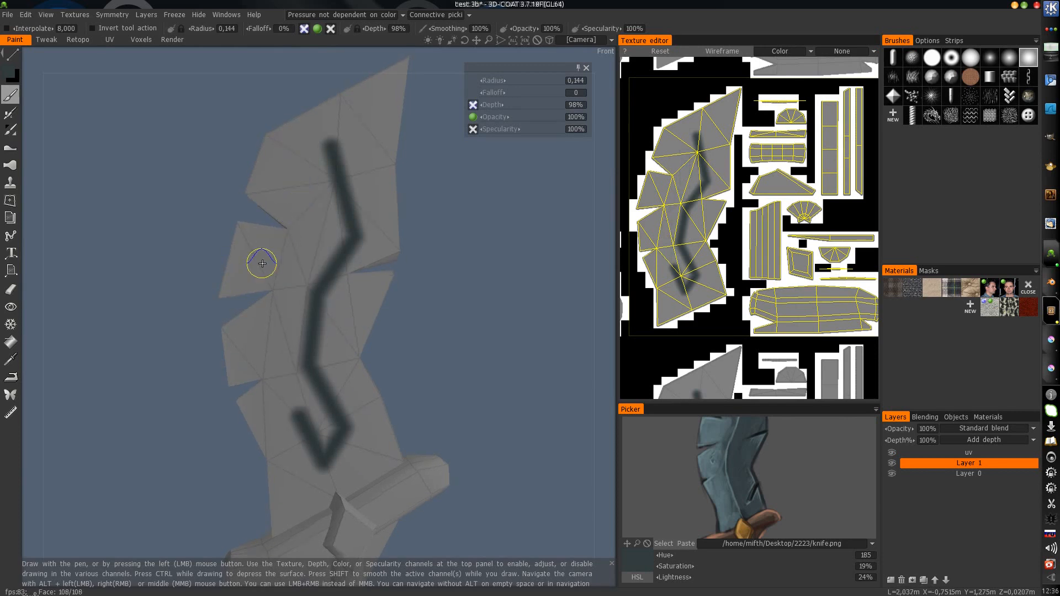
pyautogui.hotkey('ctrl', 'z')
pyautogui.hotkey('ctrl', 'z')
pyautogui.hotkey('ctrl', 'z')
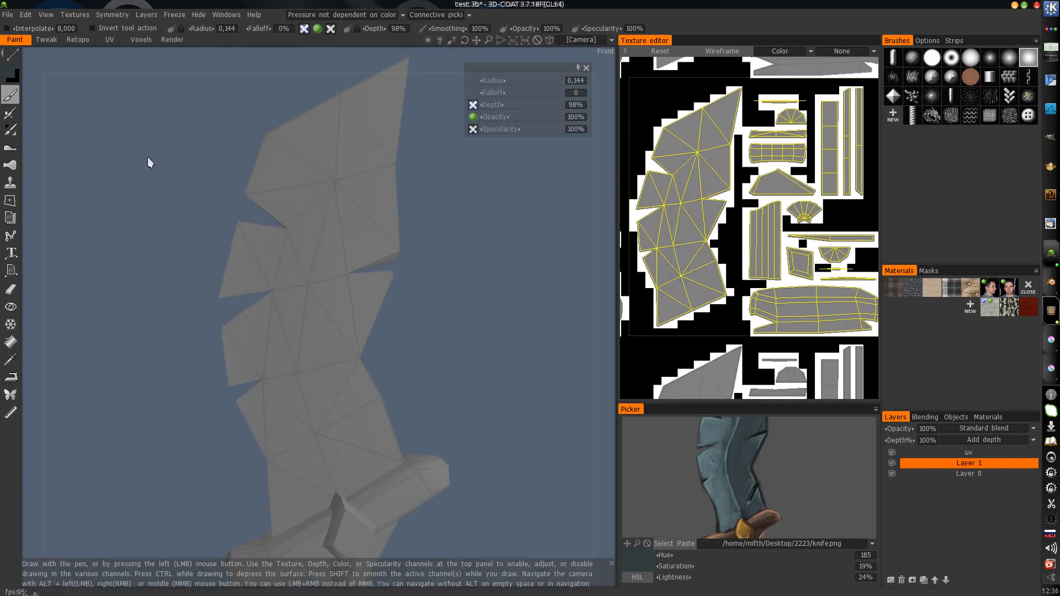
# Step: Fill an upright dark rectangle on the upper blade using the rectangle drawing mode
pyautogui.moveTo(12, 56)
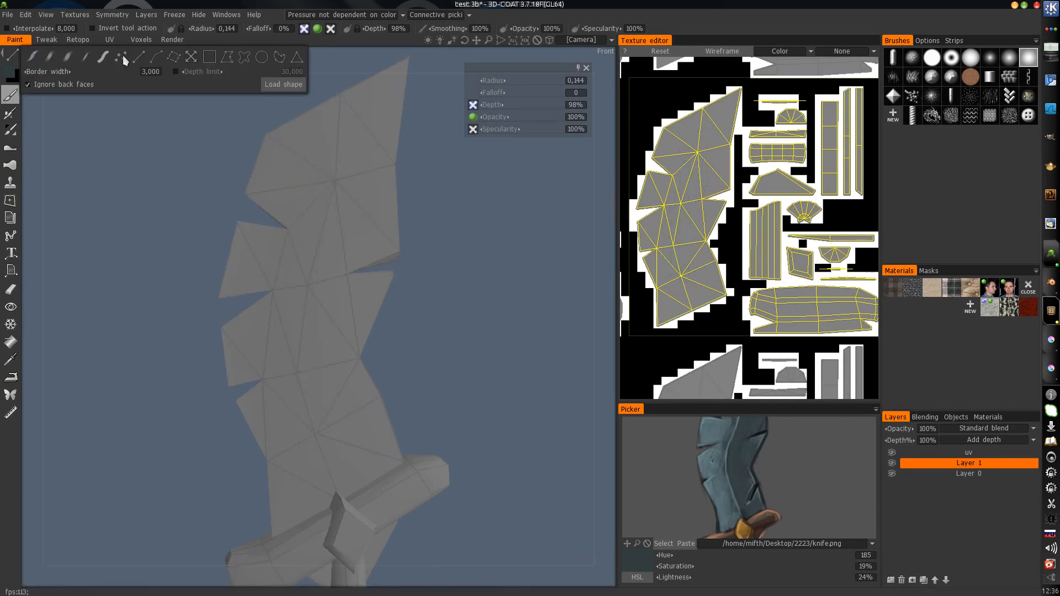
pyautogui.click(209, 57)
pyautogui.moveTo(303, 142); pyautogui.dragTo(364, 237)
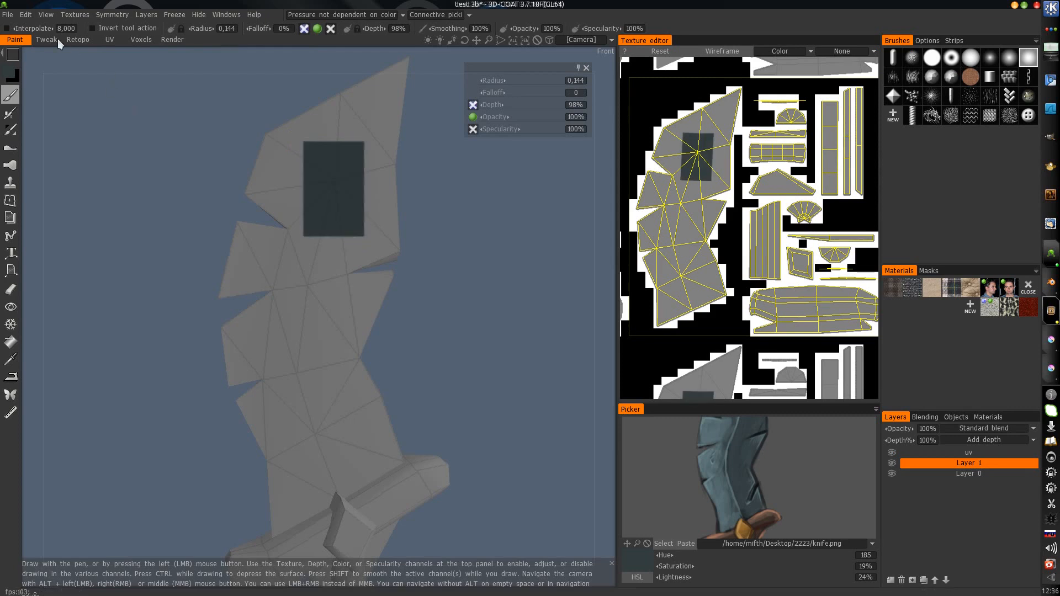
# Step: Try to outline a curved closed area on the middle of the blade with another brush drawing mode
pyautogui.moveTo(12, 62)
pyautogui.click(226, 58)
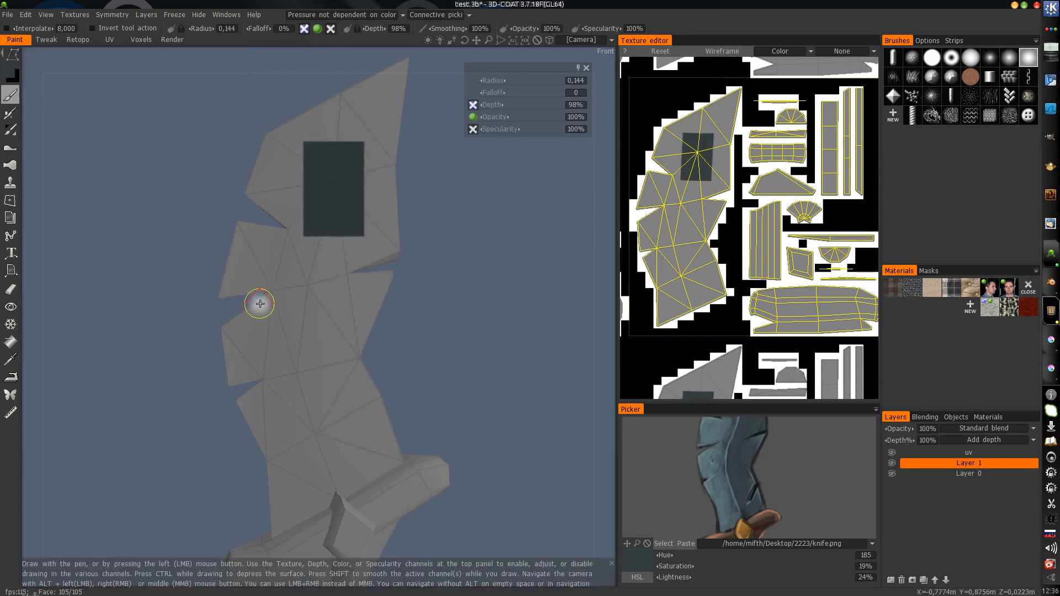
pyautogui.moveTo(295, 280)
pyautogui.mouseDown()
pyautogui.moveTo(333, 306)
pyautogui.moveTo(271, 361)
pyautogui.moveTo(287, 293)
pyautogui.mouseUp()
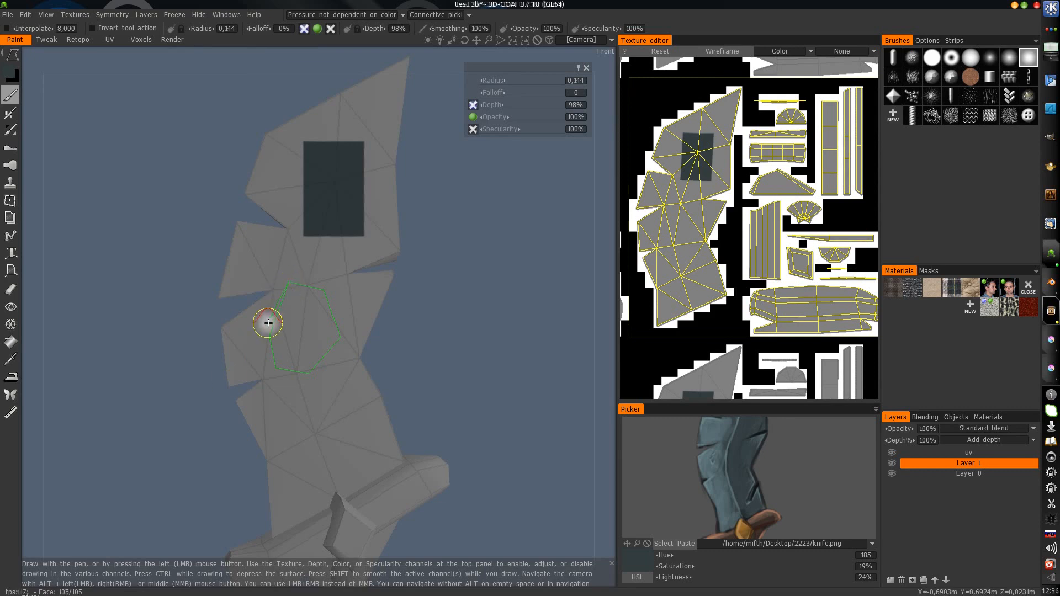
pyautogui.scroll(2, 326, 278)
pyautogui.moveTo(328, 276)
pyautogui.keyDown('alt'); pyautogui.mouseDown(button='right')
pyautogui.moveTo(256, 288)
pyautogui.moveTo(196, 328)
pyautogui.moveTo(229, 288)
pyautogui.moveTo(247, 299)
pyautogui.mouseUp(button='right'); pyautogui.keyUp('alt')
# Step: Undo the test fills on the blade, including the dark rectangle near the tip
pyautogui.click(227, 269)
pyautogui.hotkey('ctrl', 'z')
pyautogui.hotkey('ctrl', 'z')
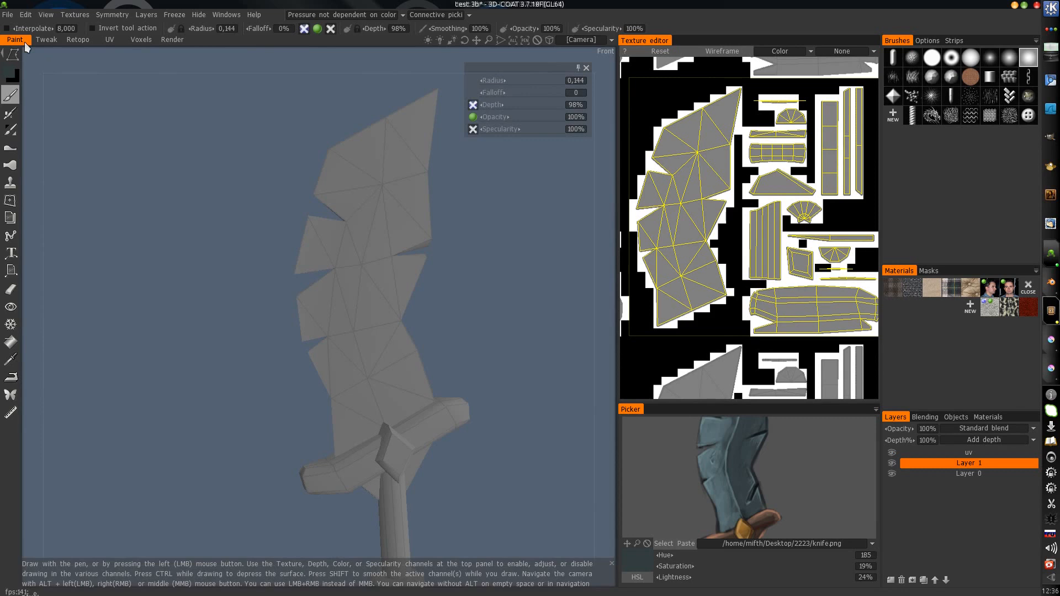
# Step: Switch the brush to the triangle polygon-fill drawing mode and fill the facets right of the ridge above the blade's notch
pyautogui.click(17, 54)
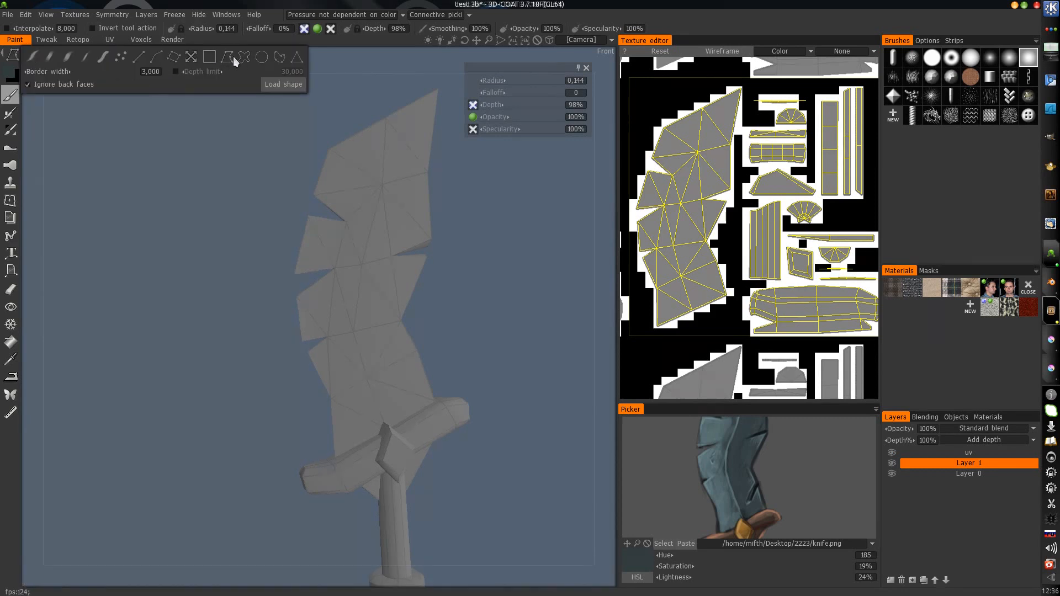
pyautogui.click(296, 57)
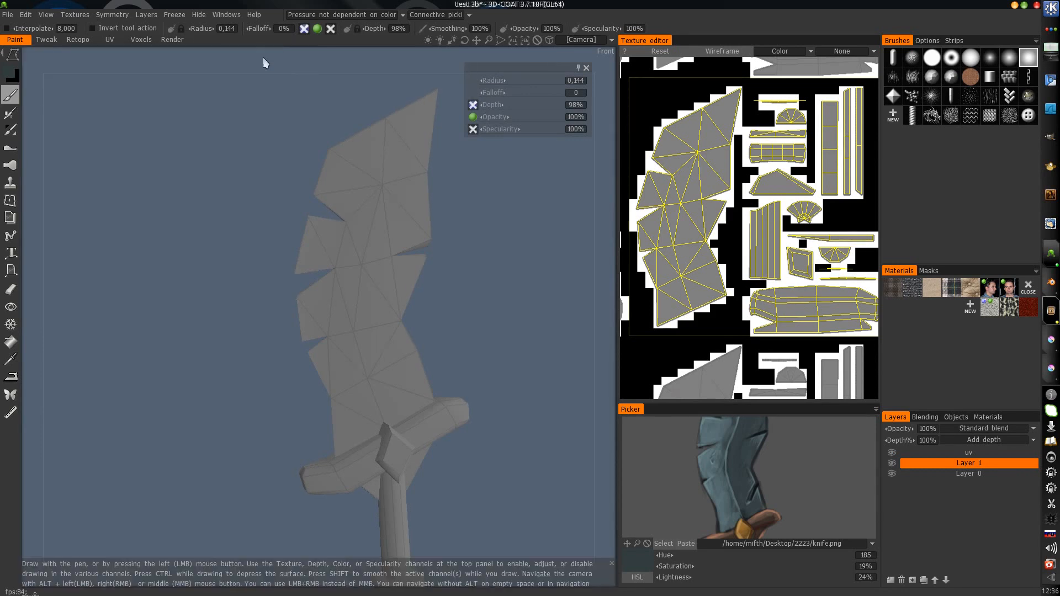
pyautogui.click(16, 59)
pyautogui.click(297, 58)
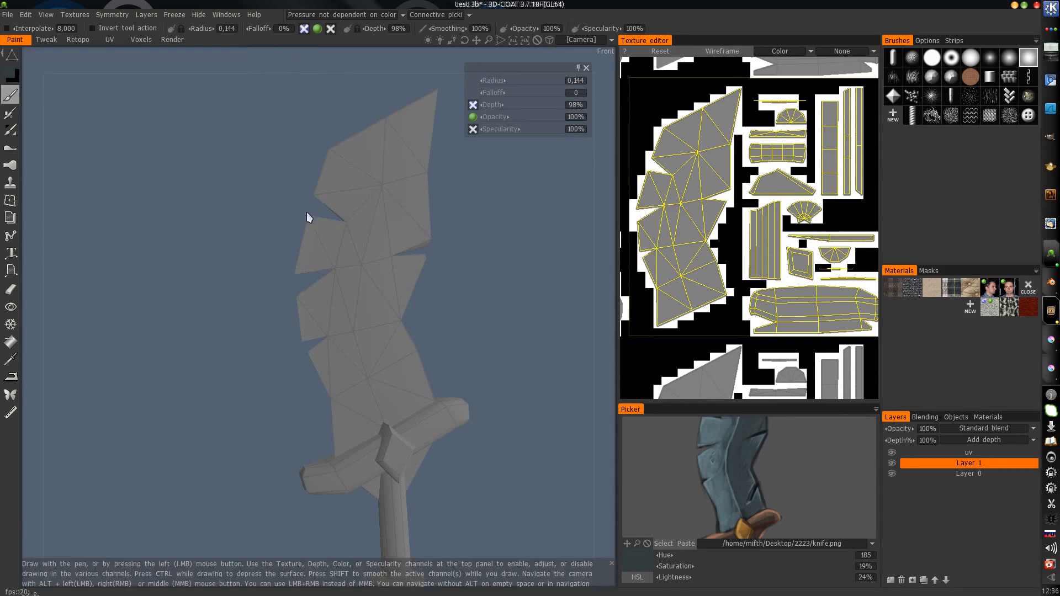
pyautogui.click(418, 201)
pyautogui.click(400, 227)
pyautogui.click(382, 230)
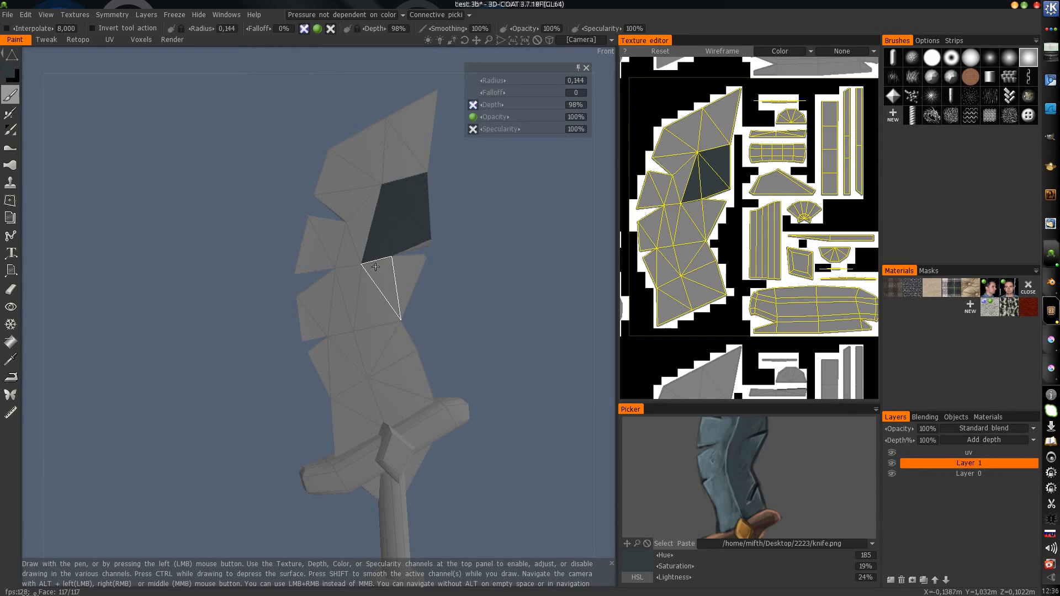
# Step: Fill the remaining facets right of the blade's ridge, from the tip down to the guard, with the same dark teal
pyautogui.click(384, 287)
pyautogui.click(370, 306)
pyautogui.click(405, 278)
pyautogui.click(375, 344)
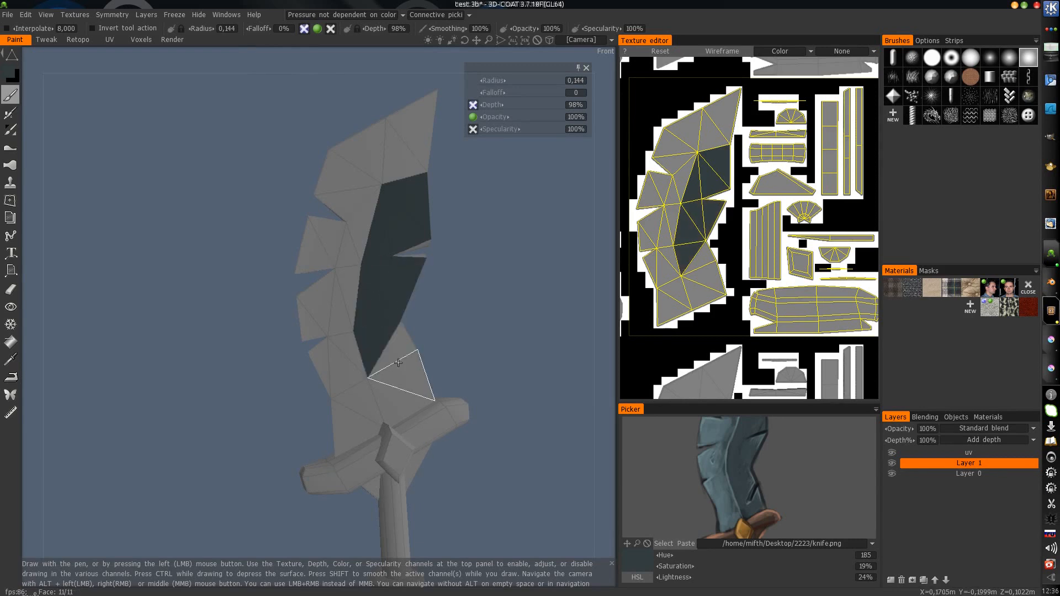
pyautogui.click(405, 374)
pyautogui.click(397, 350)
pyautogui.click(397, 394)
pyautogui.keyDown('alt'); pyautogui.moveTo(393, 381); pyautogui.dragTo(289, 364); pyautogui.keyUp('alt')
pyautogui.click(324, 292)
# Step: Sample the near-black blade outline color from the reference image and fill the faces of the blade's upper thin edge
pyautogui.keyDown('alt'); pyautogui.moveTo(324, 292); pyautogui.dragTo(251, 289); pyautogui.keyUp('alt')
pyautogui.keyDown('alt'); pyautogui.moveTo(219, 308); pyautogui.dragTo(254, 282, button='right'); pyautogui.keyUp('alt')
pyautogui.keyDown('alt'); pyautogui.moveTo(254, 281); pyautogui.dragTo(240, 316, button='middle'); pyautogui.keyUp('alt')
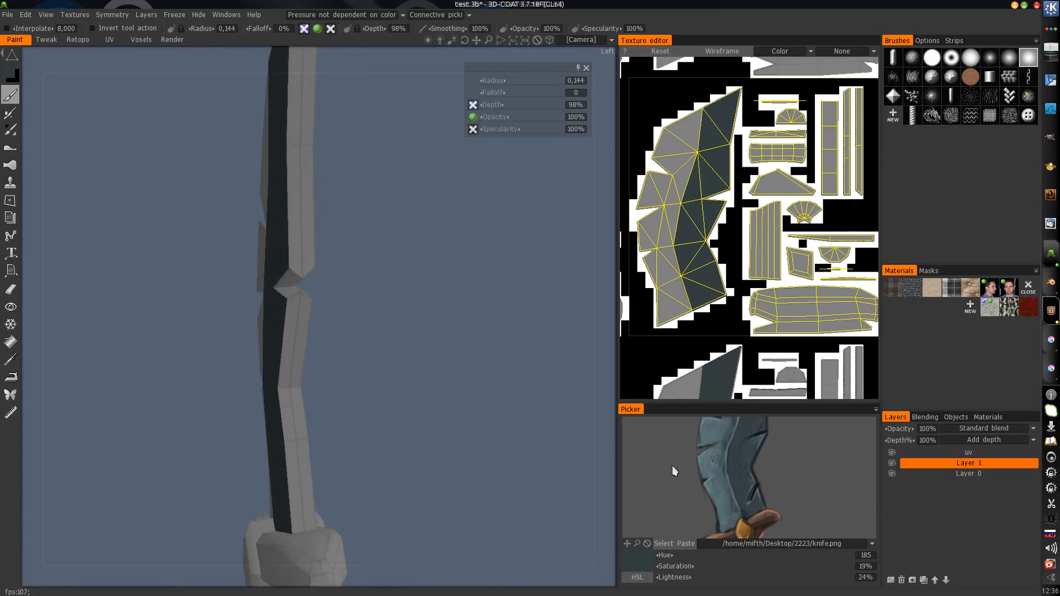
pyautogui.keyDown('alt'); pyautogui.moveTo(671, 465); pyautogui.dragTo(694, 470, button='right'); pyautogui.keyUp('alt')
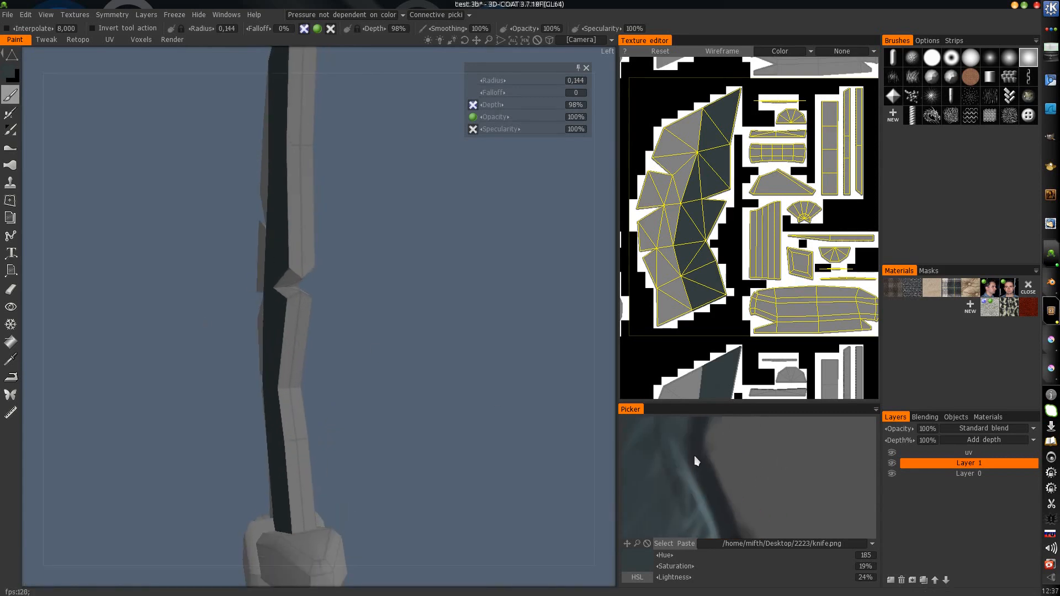
pyautogui.click(694, 456)
pyautogui.keyDown('alt'); pyautogui.moveTo(331, 264); pyautogui.dragTo(330, 291, button='middle'); pyautogui.keyUp('alt')
pyautogui.click(298, 226)
pyautogui.click(299, 161)
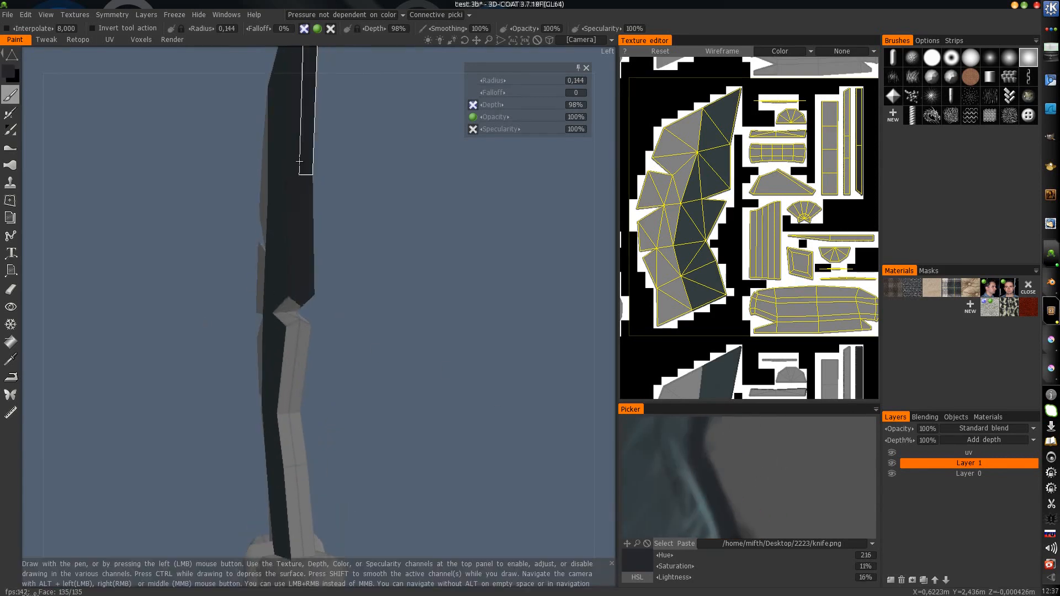
pyautogui.keyDown('alt'); pyautogui.moveTo(308, 77); pyautogui.dragTo(317, 282, button='middle'); pyautogui.keyUp('alt')
pyautogui.keyDown('alt'); pyautogui.moveTo(317, 283); pyautogui.dragTo(347, 381); pyautogui.keyUp('alt')
pyautogui.click(292, 237)
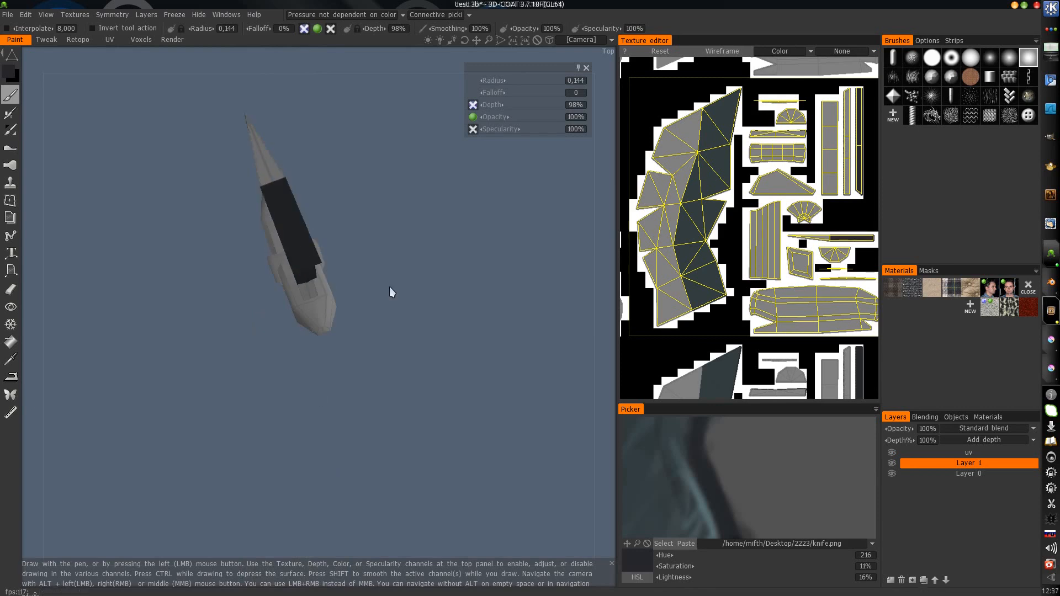
# Step: Widen the 3D view, enlarge the Picker, and fit the whole knife reference in it
pyautogui.moveTo(613, 292); pyautogui.dragTo(662, 291)
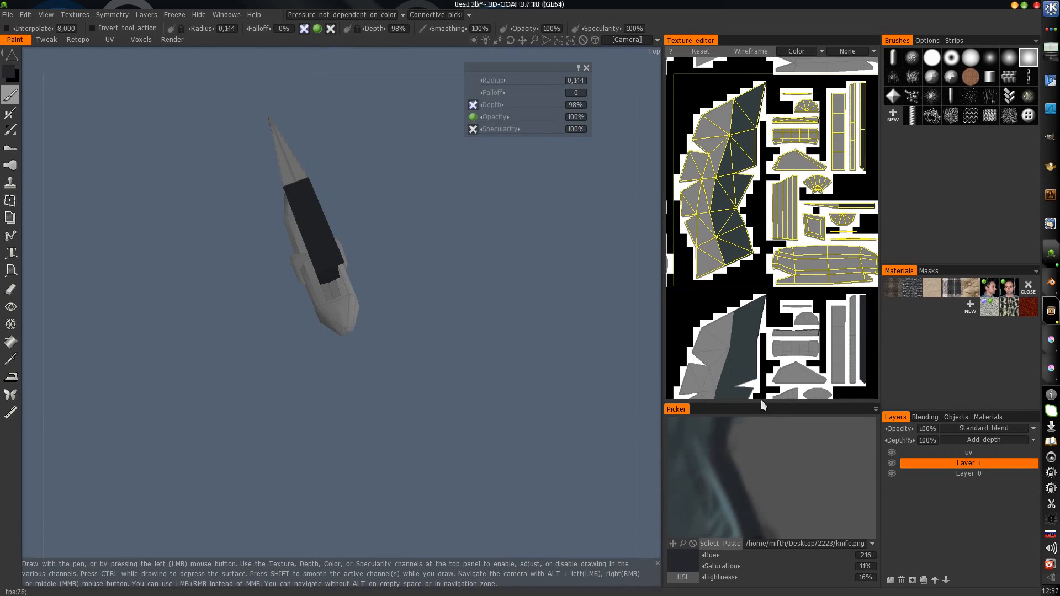
pyautogui.moveTo(762, 400); pyautogui.dragTo(760, 315)
pyautogui.keyDown('alt'); pyautogui.moveTo(809, 389); pyautogui.dragTo(764, 422, button='right'); pyautogui.keyUp('alt')
# Step: Fill the notch faces and the blade's lower thin edge down to the guard with the near-black color
pyautogui.keyDown('alt'); pyautogui.moveTo(333, 372); pyautogui.dragTo(284, 255); pyautogui.keyUp('alt')
pyautogui.press('KP_5')
pyautogui.scroll(2, 374, 256)
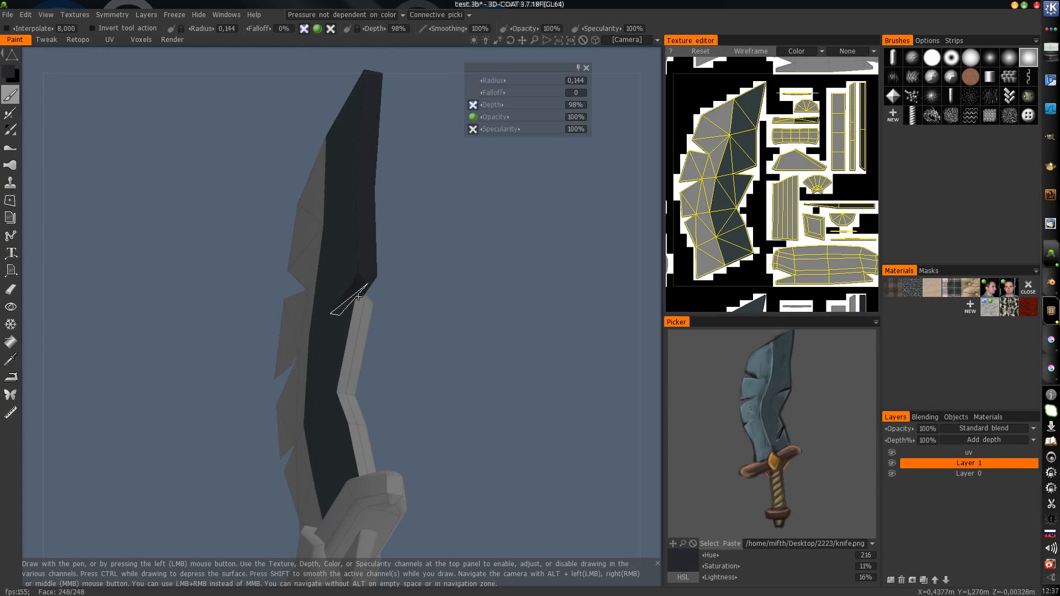
pyautogui.keyDown('alt'); pyautogui.moveTo(358, 297); pyautogui.dragTo(306, 288); pyautogui.keyUp('alt')
pyautogui.scroll(3, 422, 265)
pyautogui.keyDown('alt'); pyautogui.moveTo(421, 265); pyautogui.dragTo(416, 229); pyautogui.keyUp('alt')
pyautogui.click(368, 278)
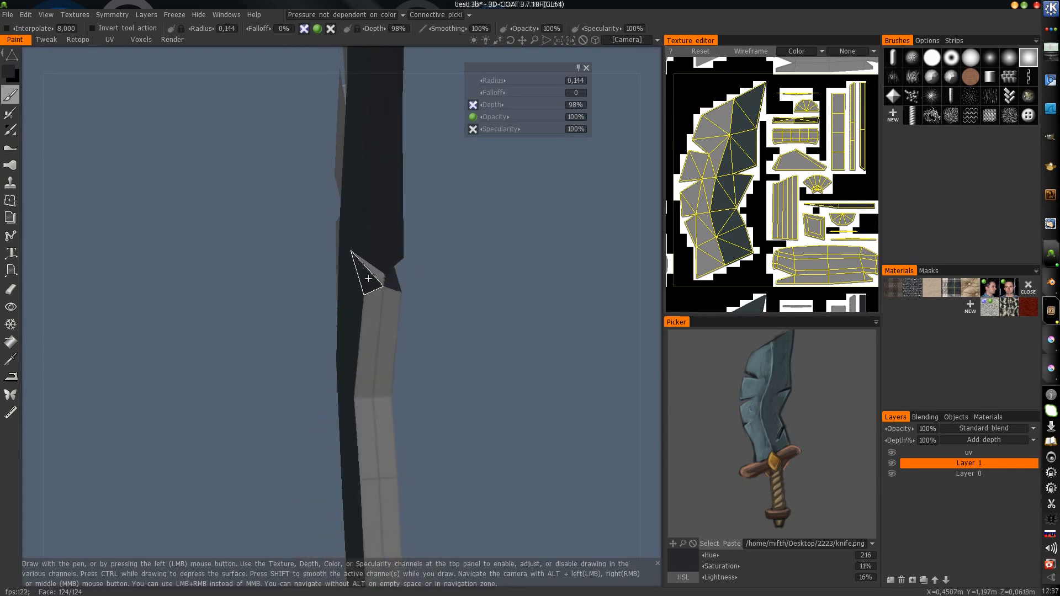
pyautogui.click(372, 322)
pyautogui.moveTo(370, 426); pyautogui.dragTo(383, 428)
pyautogui.moveTo(358, 428)
pyautogui.keyDown('alt'); pyautogui.mouseDown(button='middle')
pyautogui.moveTo(336, 362)
pyautogui.moveTo(320, 226)
pyautogui.mouseUp(button='middle'); pyautogui.keyUp('alt')
pyautogui.moveTo(336, 353); pyautogui.dragTo(358, 356)
# Step: Sample the lighter teal from the reference blade and fill the facets left of the blade's ridge
pyautogui.moveTo(237, 414)
pyautogui.keyDown('alt'); pyautogui.mouseDown()
pyautogui.moveTo(299, 431)
pyautogui.moveTo(354, 411)
pyautogui.mouseUp(); pyautogui.keyUp('alt')
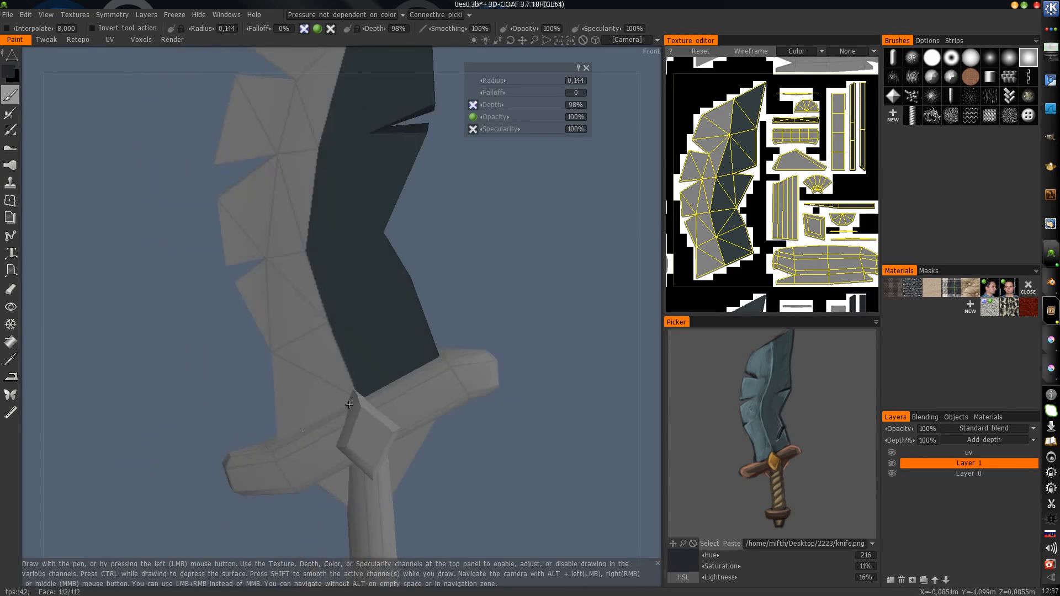
pyautogui.scroll(5, 769, 390)
pyautogui.scroll(-4, 770, 391)
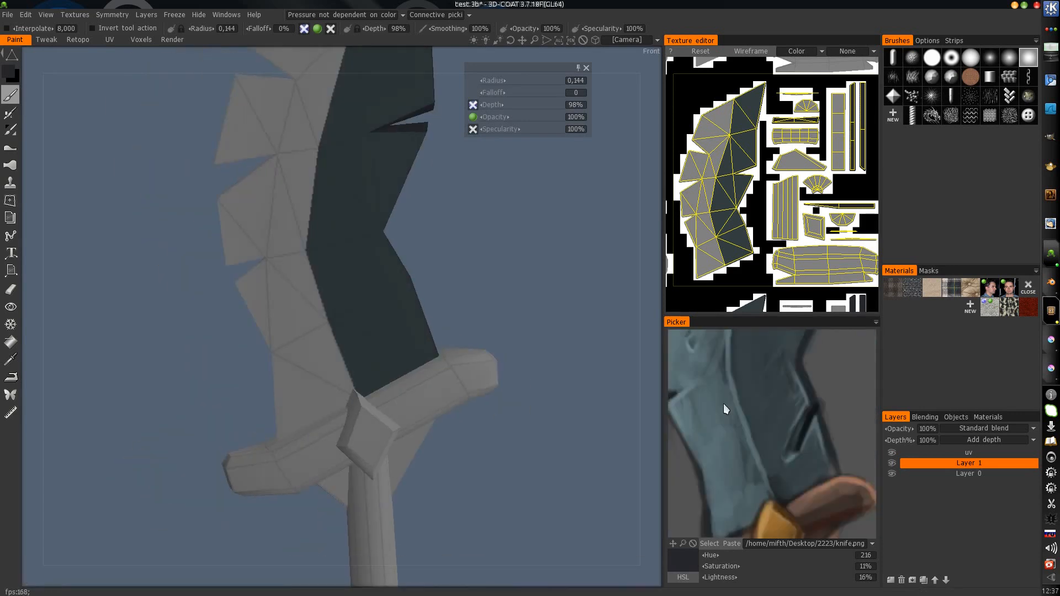
pyautogui.keyDown('alt'); pyautogui.moveTo(723, 404); pyautogui.dragTo(760, 434, button='middle'); pyautogui.keyUp('alt')
pyautogui.click(748, 420)
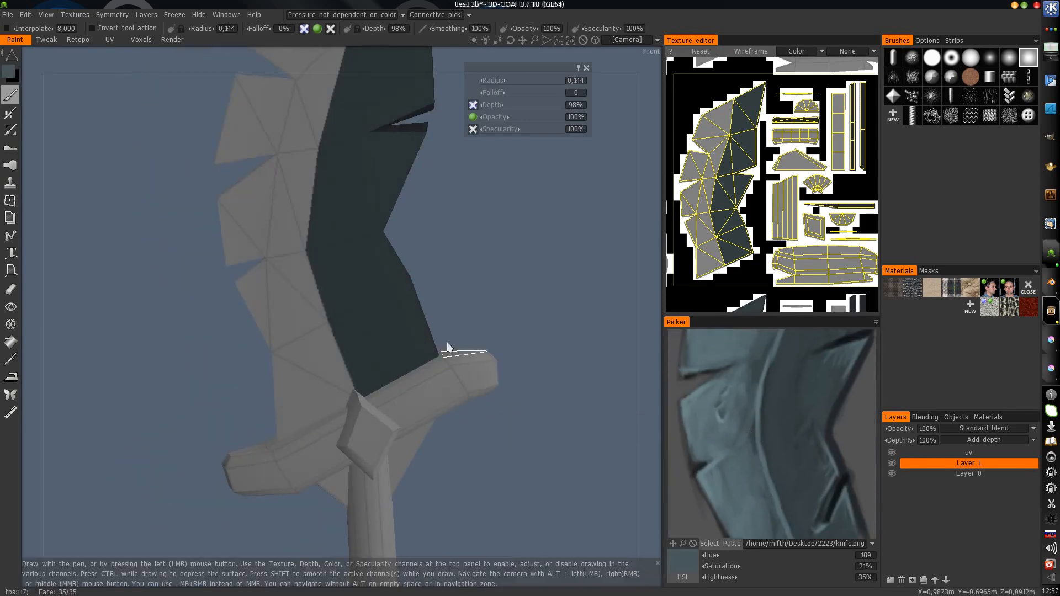
pyautogui.moveTo(315, 294)
pyautogui.mouseDown()
pyautogui.moveTo(260, 296)
pyautogui.moveTo(279, 213)
pyautogui.moveTo(307, 188)
pyautogui.moveTo(283, 210)
pyautogui.moveTo(246, 127)
pyautogui.moveTo(268, 105)
pyautogui.moveTo(309, 95)
pyautogui.mouseUp()
pyautogui.keyDown('alt'); pyautogui.moveTo(309, 95); pyautogui.dragTo(300, 292, button='middle'); pyautogui.keyUp('alt')
pyautogui.moveTo(284, 242)
pyautogui.mouseDown()
pyautogui.moveTo(284, 208)
pyautogui.moveTo(305, 187)
pyautogui.mouseUp()
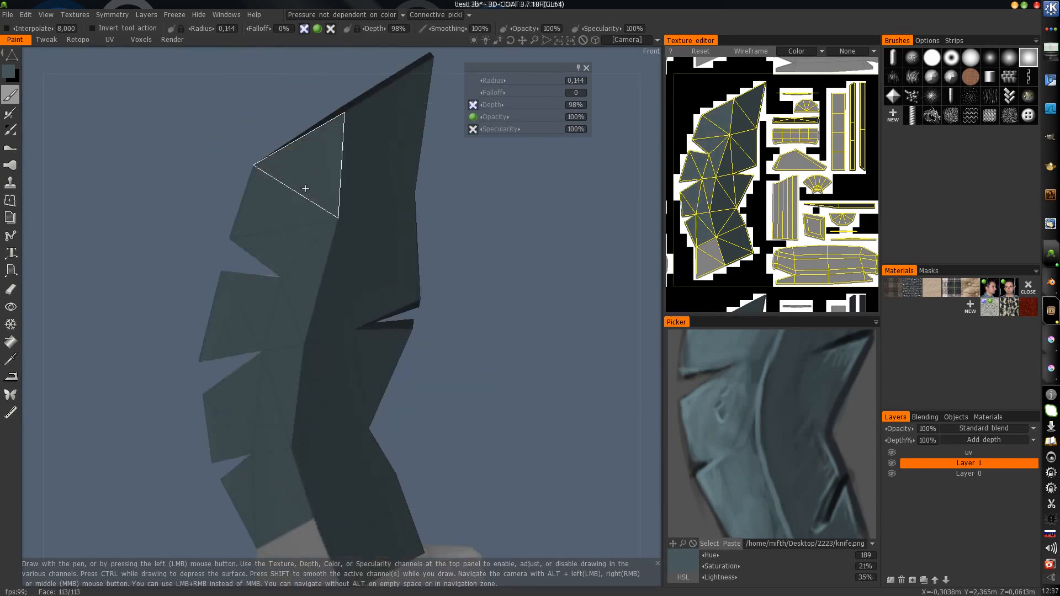
# Step: Fill the remaining bottom facets left of the ridge beside the guard with the lighter teal
pyautogui.keyDown('alt'); pyautogui.moveTo(248, 335); pyautogui.dragTo(338, 343); pyautogui.keyUp('alt')
pyautogui.keyDown('alt'); pyautogui.moveTo(260, 380); pyautogui.dragTo(307, 258); pyautogui.keyUp('alt')
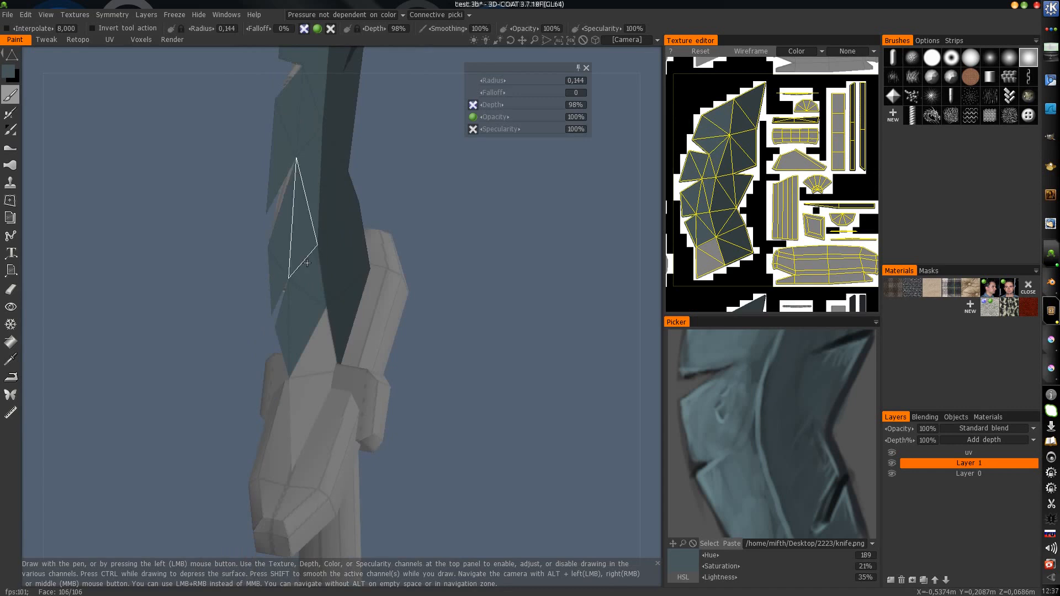
pyautogui.keyDown('alt'); pyautogui.moveTo(291, 345); pyautogui.dragTo(311, 283); pyautogui.keyUp('alt')
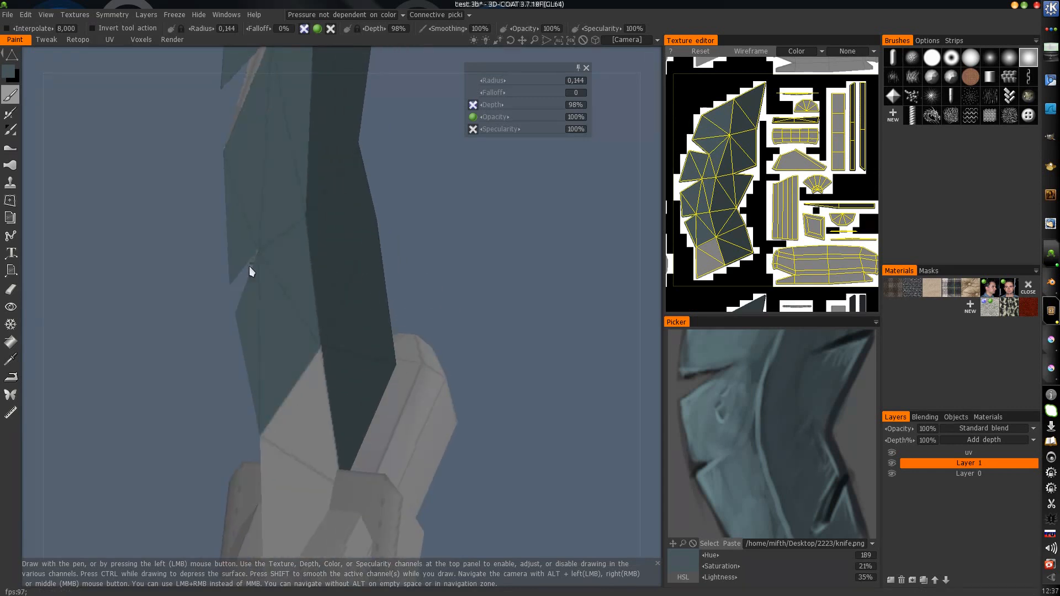
pyautogui.keyDown('alt'); pyautogui.moveTo(252, 266); pyautogui.dragTo(348, 245); pyautogui.keyUp('alt')
pyautogui.keyDown('alt'); pyautogui.moveTo(279, 262); pyautogui.dragTo(304, 348); pyautogui.keyUp('alt')
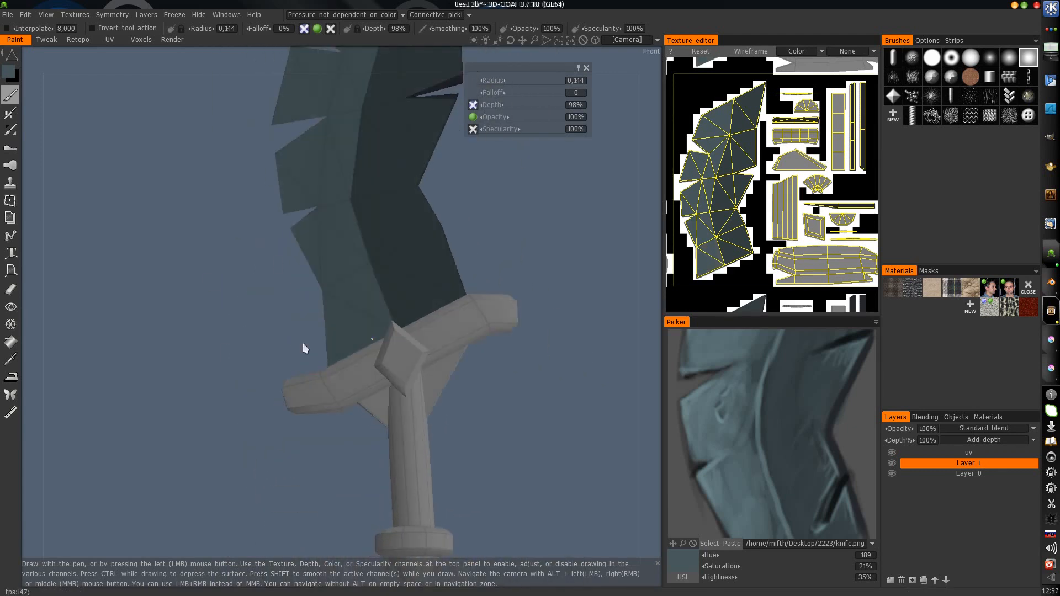
# Step: Switch to the Fill tool and turn off Use color tolerance
pyautogui.click(11, 344)
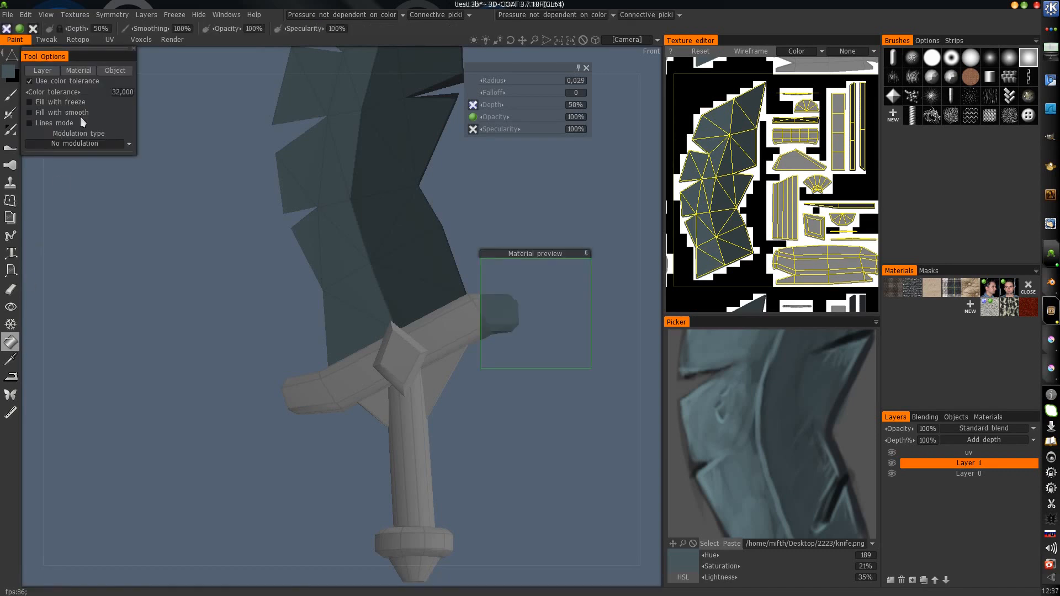
pyautogui.click(36, 83)
pyautogui.click(322, 272)
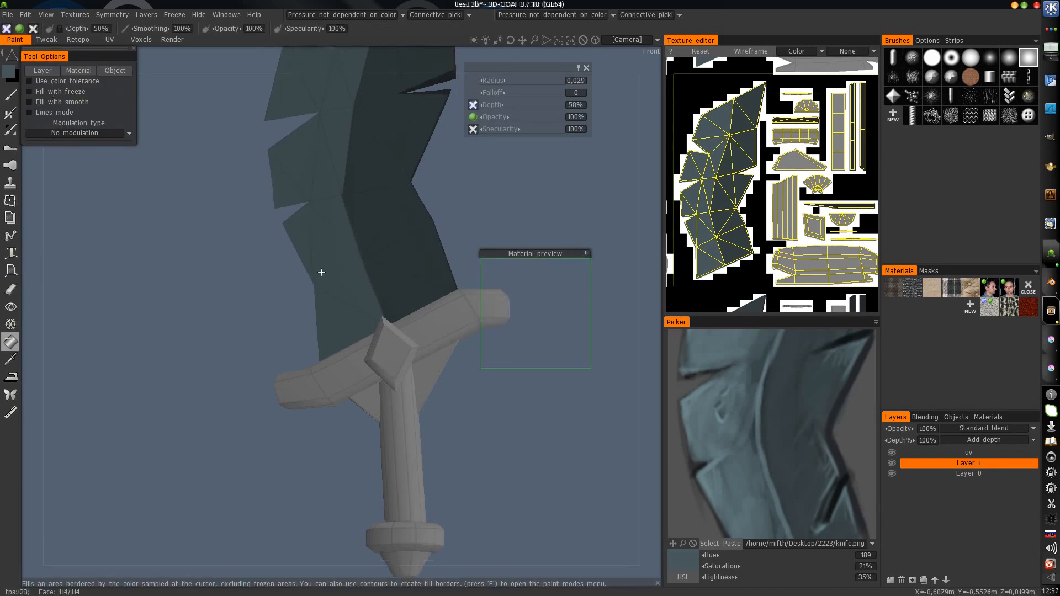
# Step: Sample the dark brown of the guard in the reference image and fill the model's crossguard with it
pyautogui.keyDown('alt'); pyautogui.moveTo(322, 272); pyautogui.dragTo(324, 333, button='right'); pyautogui.keyUp('alt')
pyautogui.moveTo(725, 454); pyautogui.dragTo(745, 355, button='middle')
pyautogui.moveTo(765, 453); pyautogui.dragTo(747, 406, button='middle')
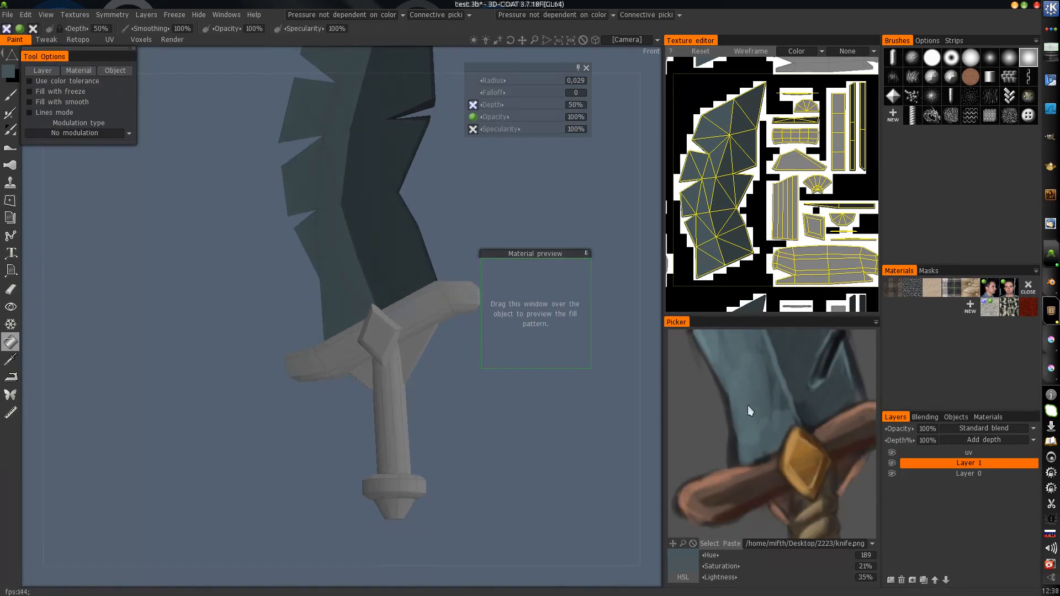
pyautogui.click(742, 486)
pyautogui.click(345, 354)
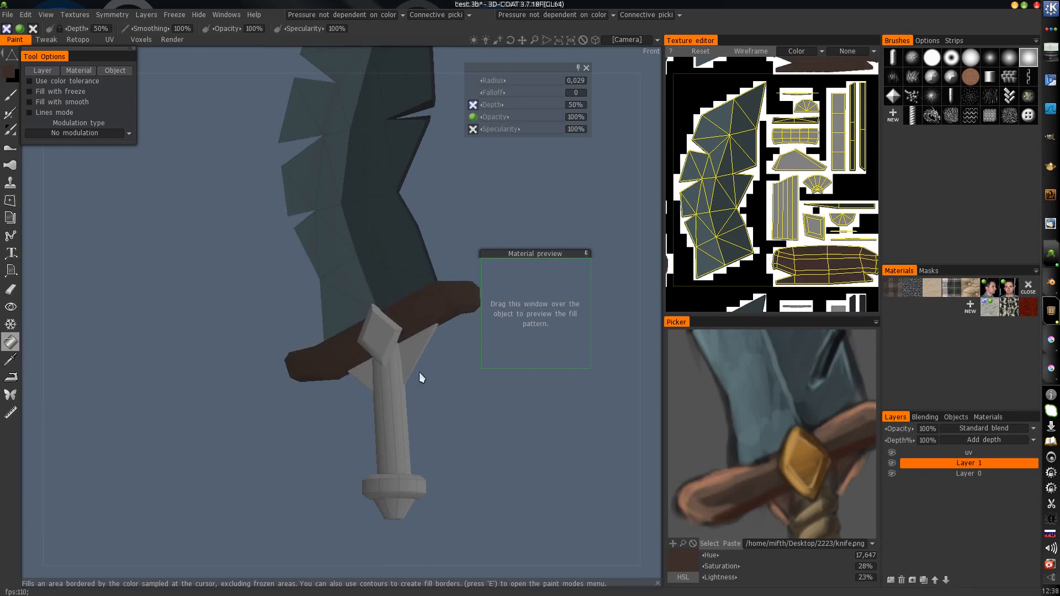
# Step: Fill the pommel ring at the end of the handle with the same dark brown
pyautogui.moveTo(421, 377); pyautogui.dragTo(395, 301, button='middle')
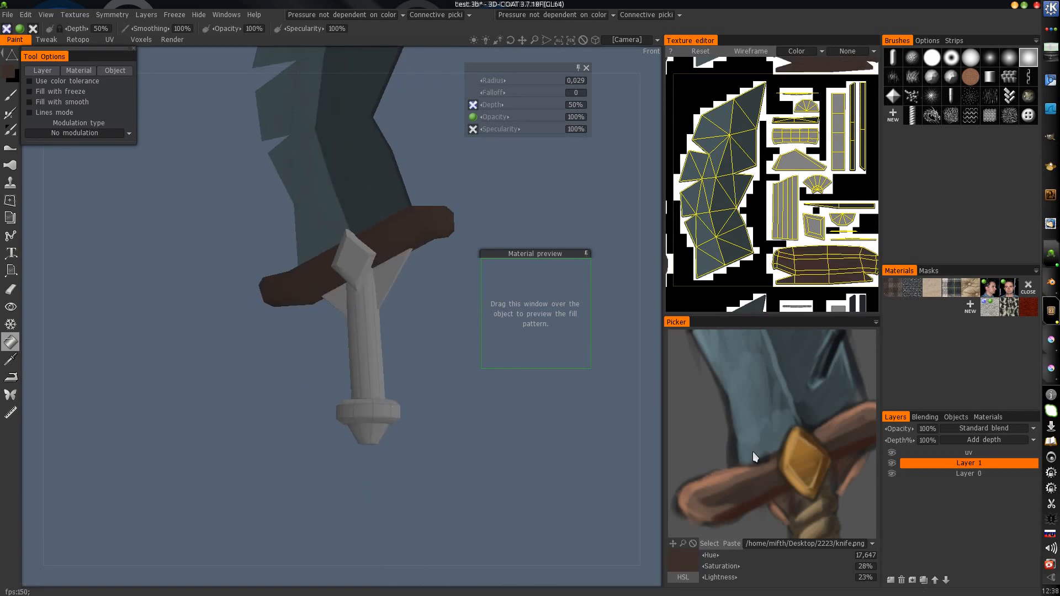
pyautogui.scroll(-5, 753, 452)
pyautogui.scroll(3, 749, 461)
pyautogui.moveTo(750, 461); pyautogui.dragTo(763, 394, button='middle')
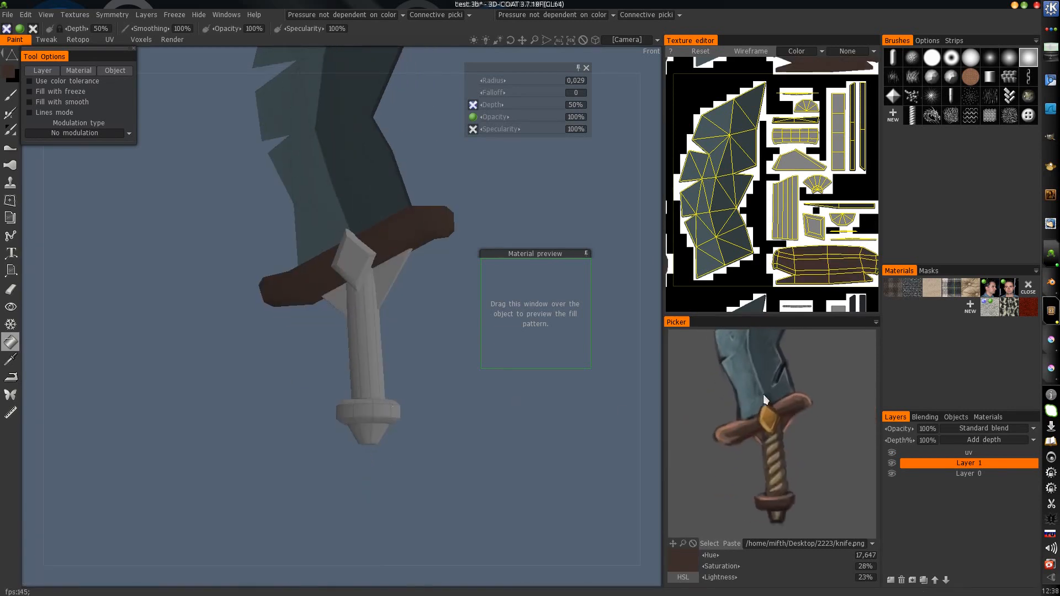
pyautogui.click(369, 413)
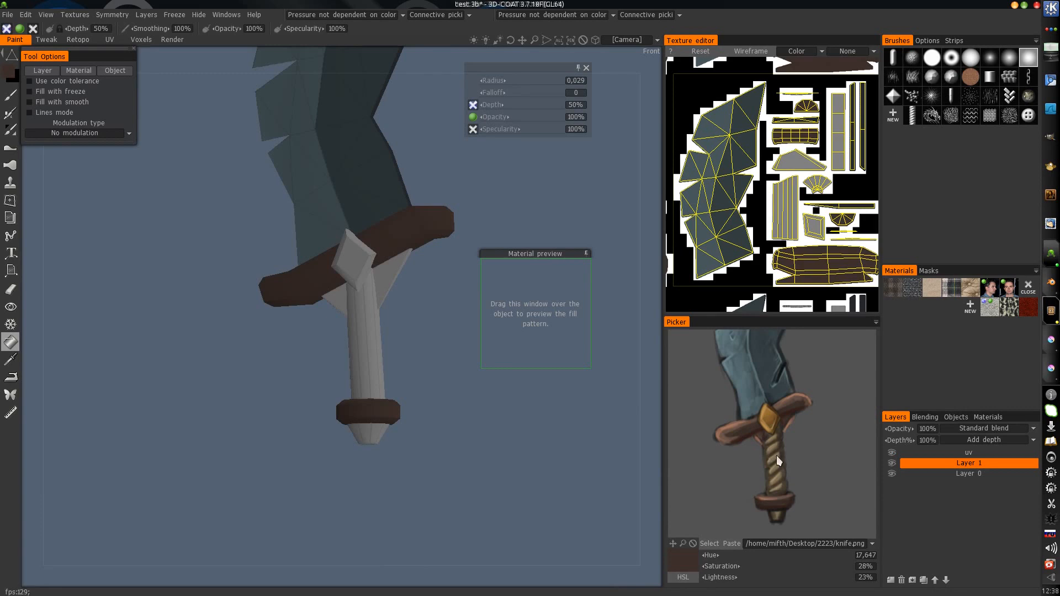
# Step: Fill the grip with tan and the triangular piece below the guard with brown, sampling both colors from the reference image
pyautogui.scroll(3, 801, 447)
pyautogui.click(771, 481)
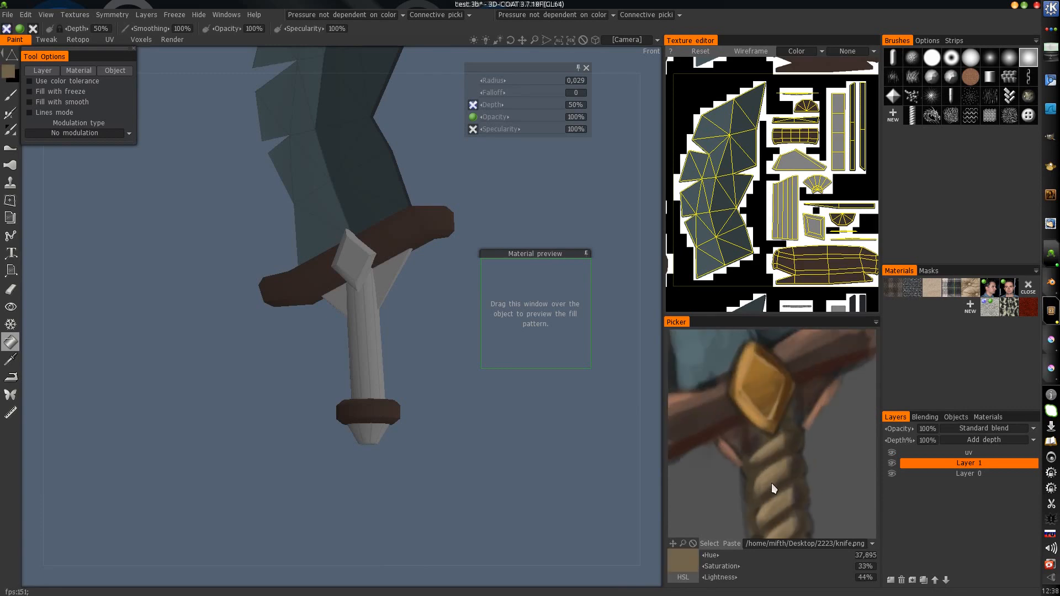
pyautogui.click(374, 375)
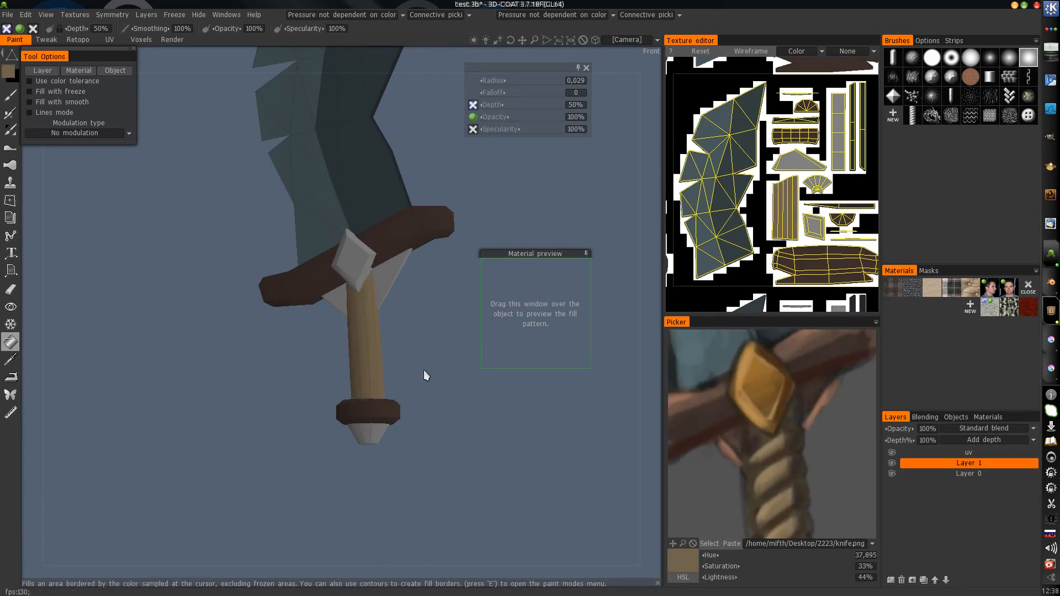
pyautogui.click(736, 440)
pyautogui.click(342, 295)
pyautogui.moveTo(509, 325); pyautogui.dragTo(423, 335)
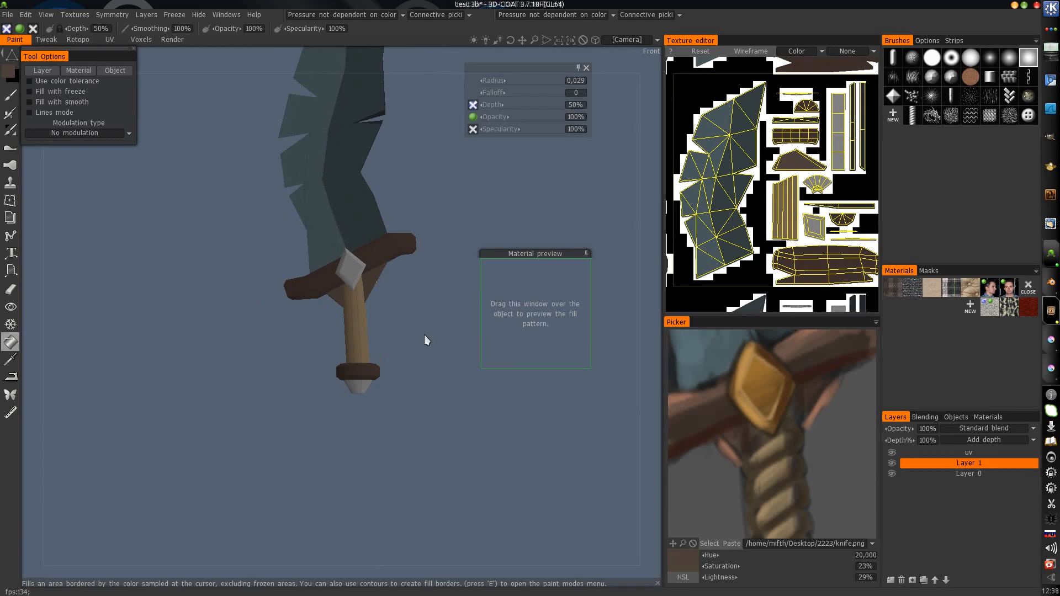
# Step: Sample the gold of the reference's diamond ornament and fill the diamond on the guard with it
pyautogui.click(764, 389)
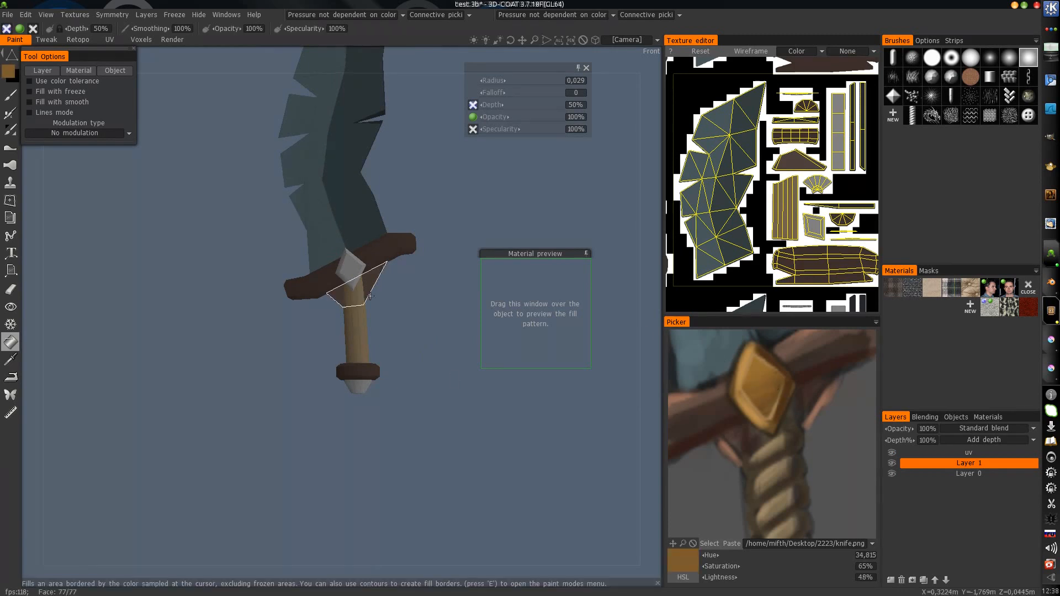
pyautogui.click(353, 270)
pyautogui.scroll(-3, 322, 330)
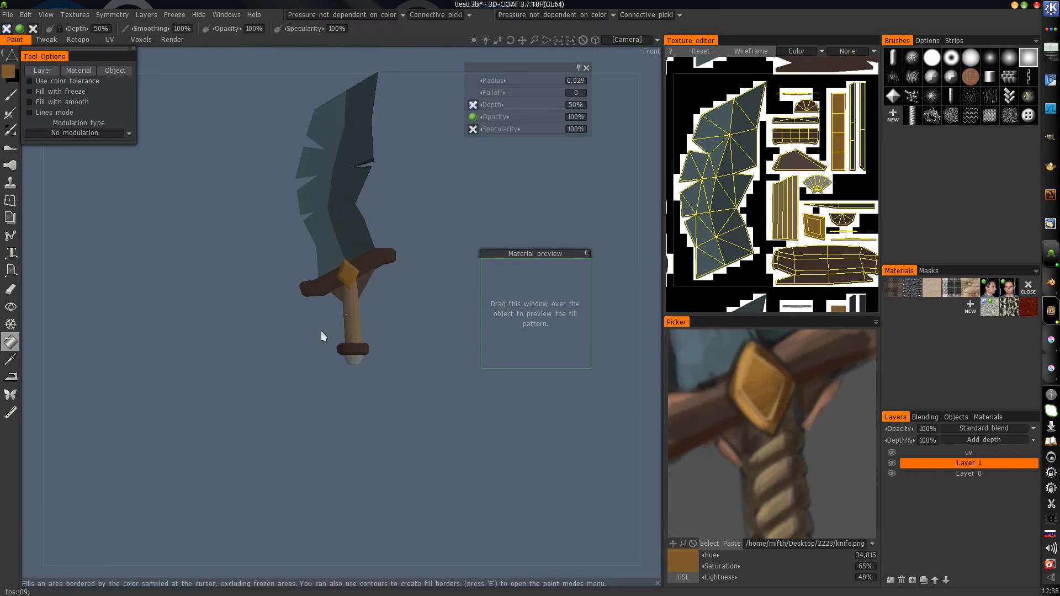
# Step: Sample the tan of the handle's end in the reference image and fill the model's handle tip with it
pyautogui.moveTo(322, 330)
pyautogui.mouseDown()
pyautogui.moveTo(401, 322)
pyautogui.moveTo(323, 343)
pyautogui.mouseUp()
pyautogui.moveTo(781, 480); pyautogui.dragTo(749, 425, button='right')
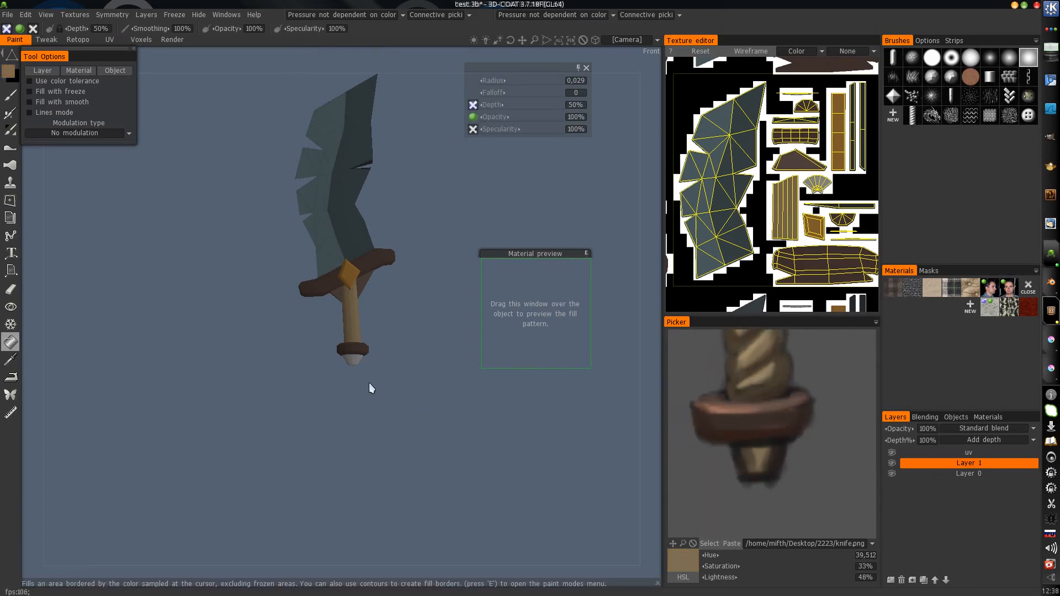
pyautogui.click(352, 357)
pyautogui.moveTo(388, 387); pyautogui.dragTo(400, 359, button='right')
pyautogui.moveTo(393, 293); pyautogui.dragTo(377, 377, button='middle')
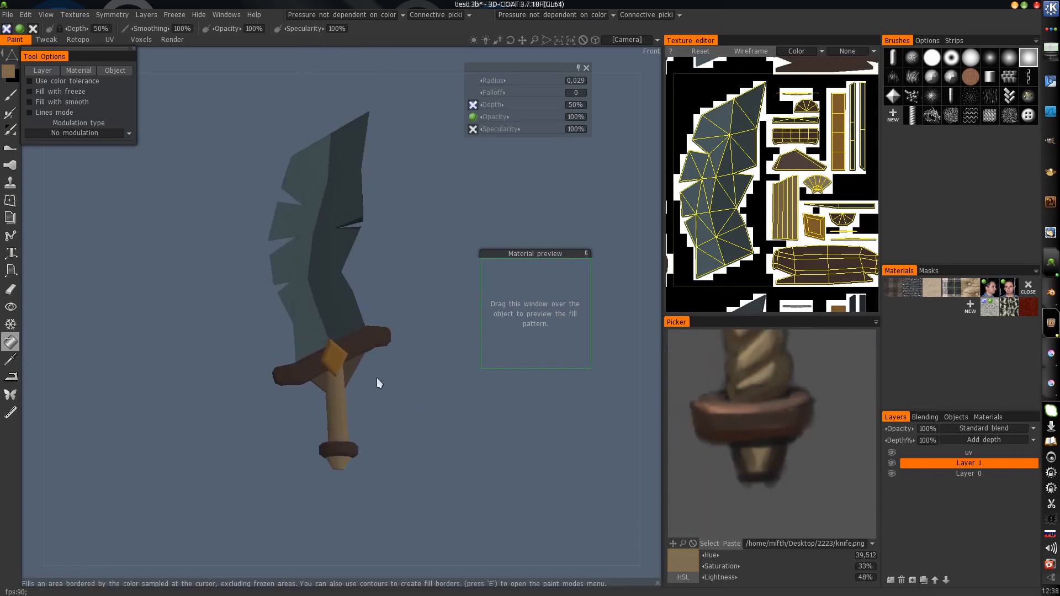
pyautogui.moveTo(377, 377); pyautogui.dragTo(372, 396, button='right')
pyautogui.moveTo(361, 316); pyautogui.dragTo(334, 327)
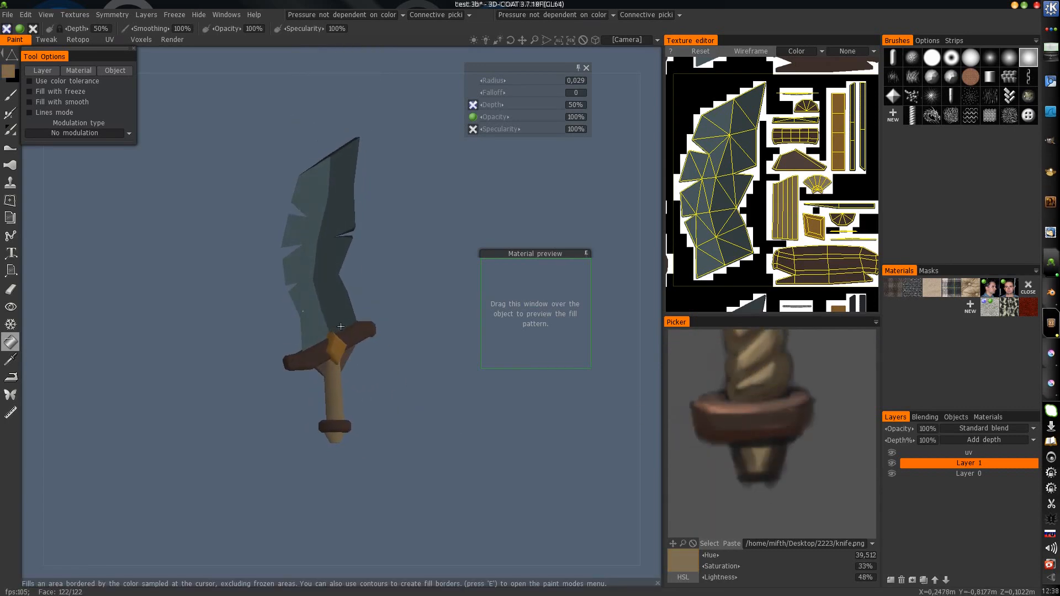
# Step: Rename Layer 1 as col and save the scene
pyautogui.doubleClick(969, 463)
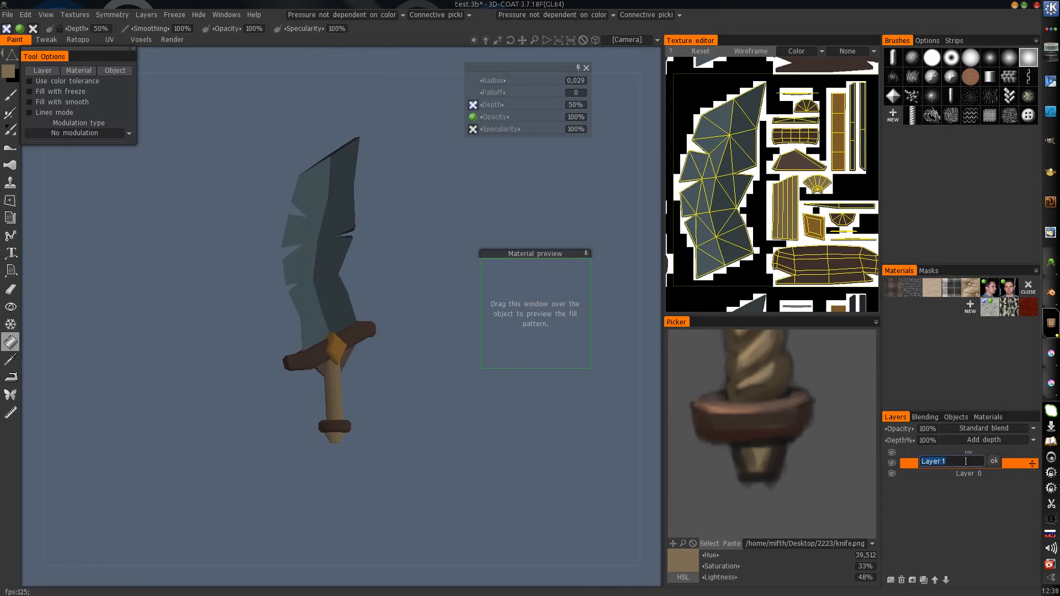
pyautogui.write('сщд')
pyautogui.press('Return')
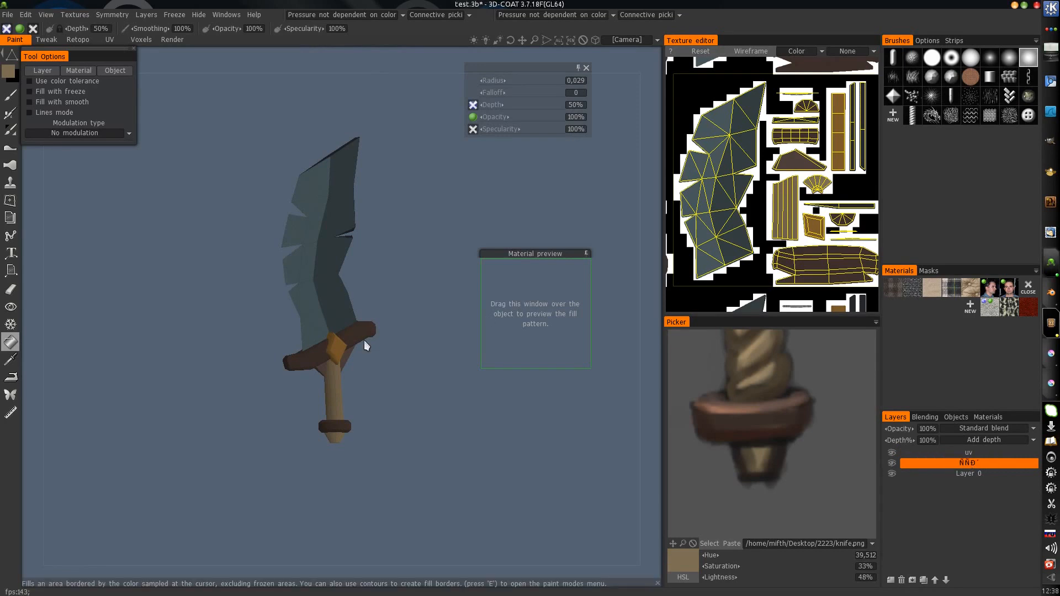
pyautogui.doubleClick(972, 464)
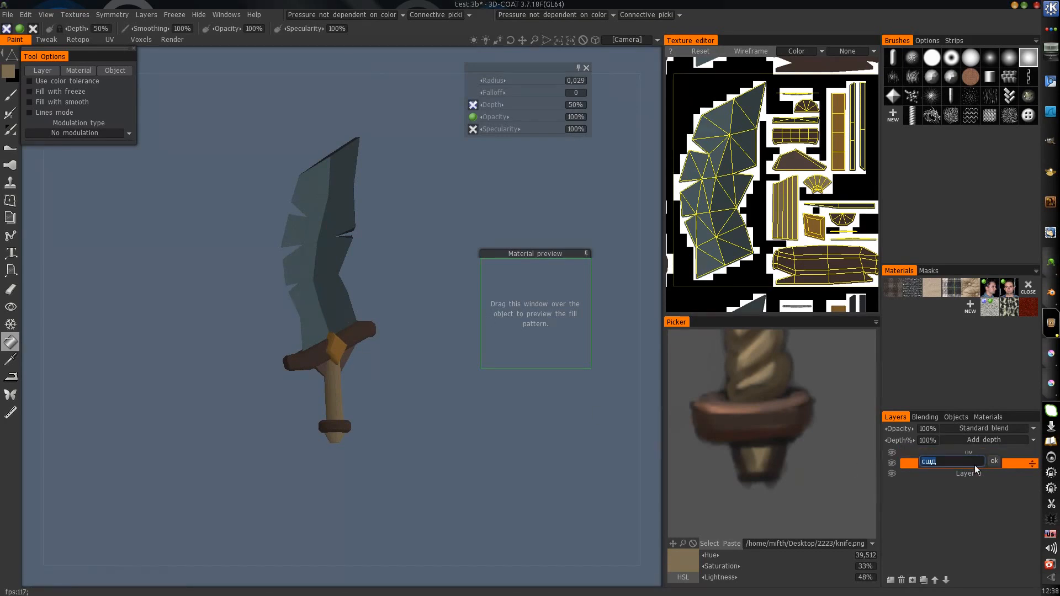
pyautogui.press('Return')
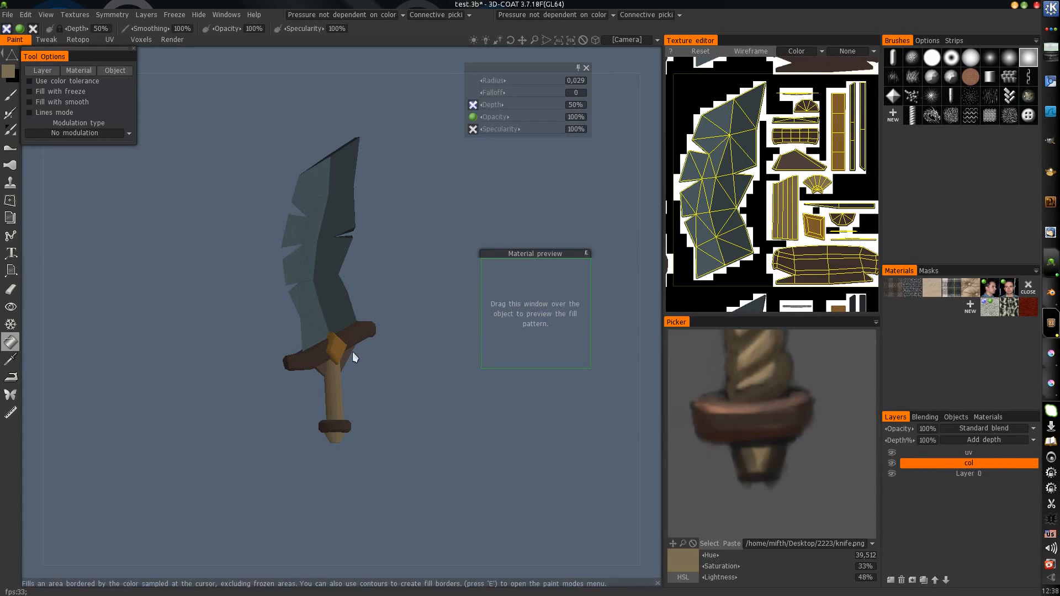
pyautogui.moveTo(355, 358); pyautogui.dragTo(355, 354, button='middle')
pyautogui.hotkey('ctrl', 's')
pyautogui.moveTo(302, 275); pyautogui.dragTo(298, 278, button='middle')
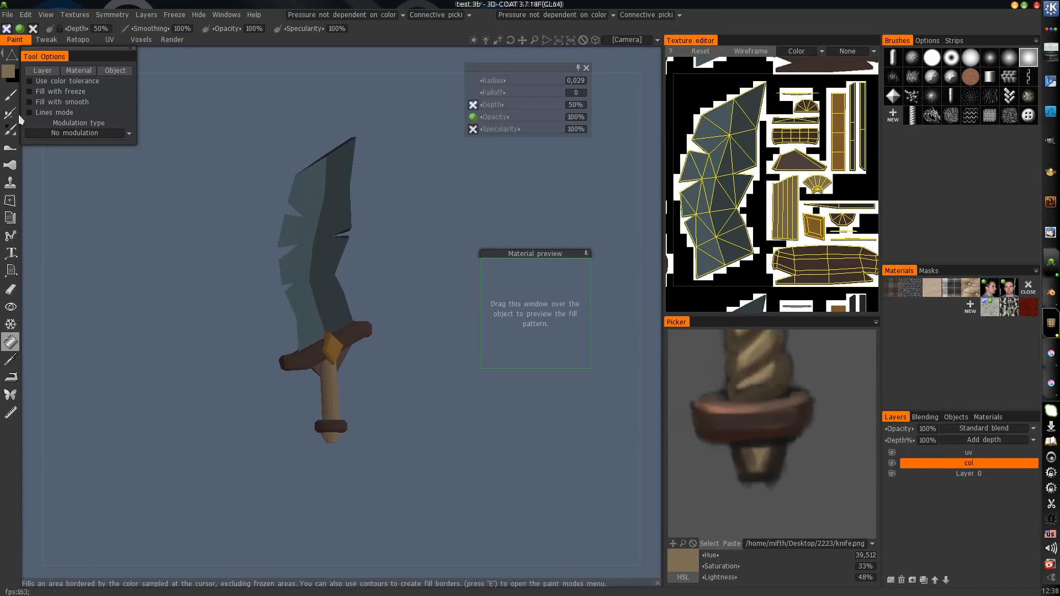
# Step: Activate the brush tool for freehand painting on the knife
pyautogui.click(10, 95)
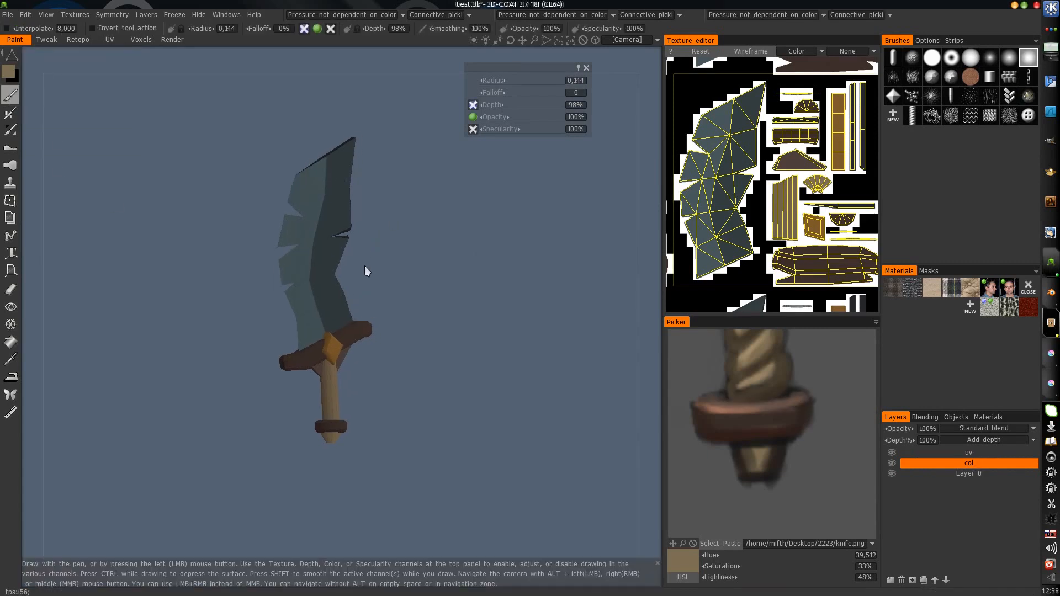
pyautogui.moveTo(365, 270); pyautogui.dragTo(379, 246)
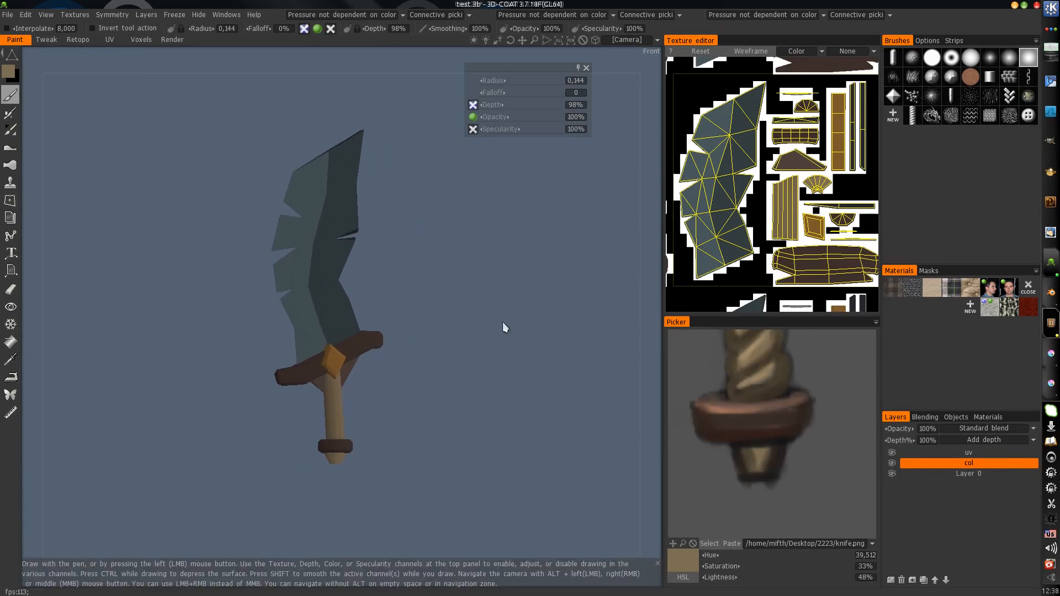
pyautogui.moveTo(503, 322); pyautogui.dragTo(516, 322, button='middle')
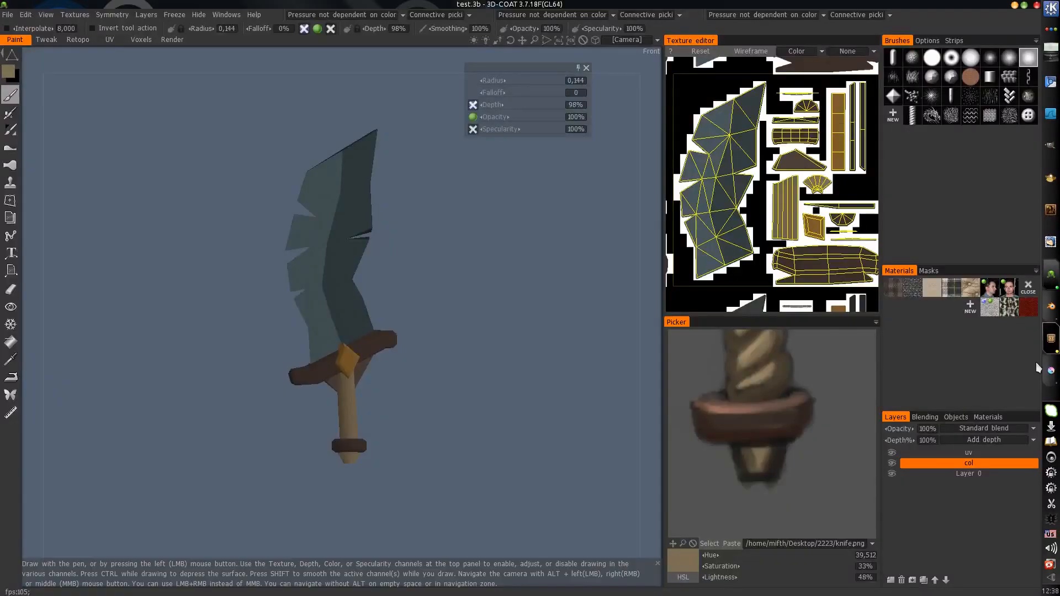
# Step: Switch to Krita and close the unnamed knife document, discarding its changes
pyautogui.click(1050, 371)
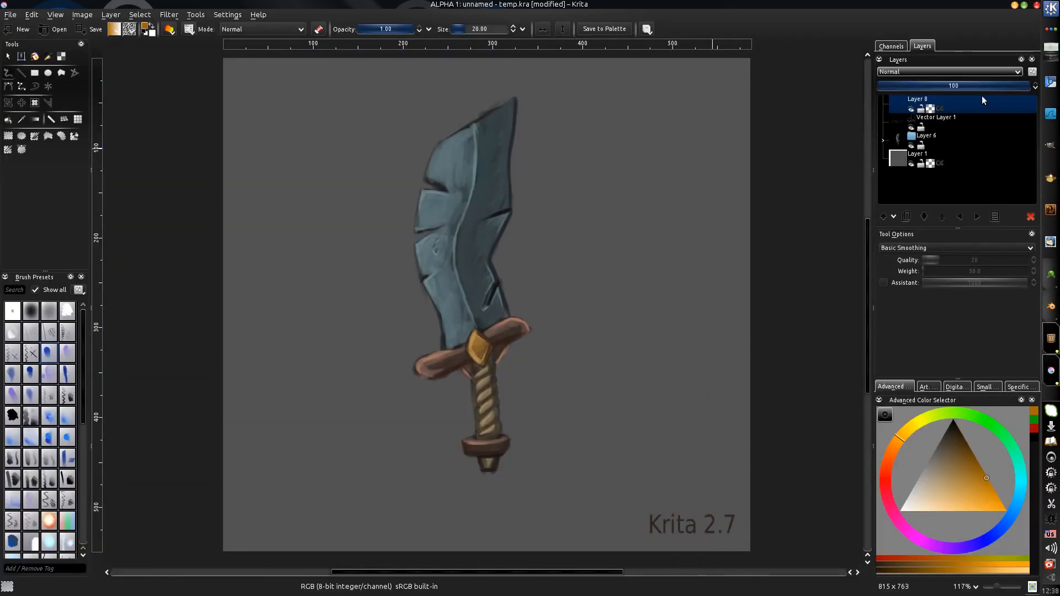
pyautogui.click(1036, 5)
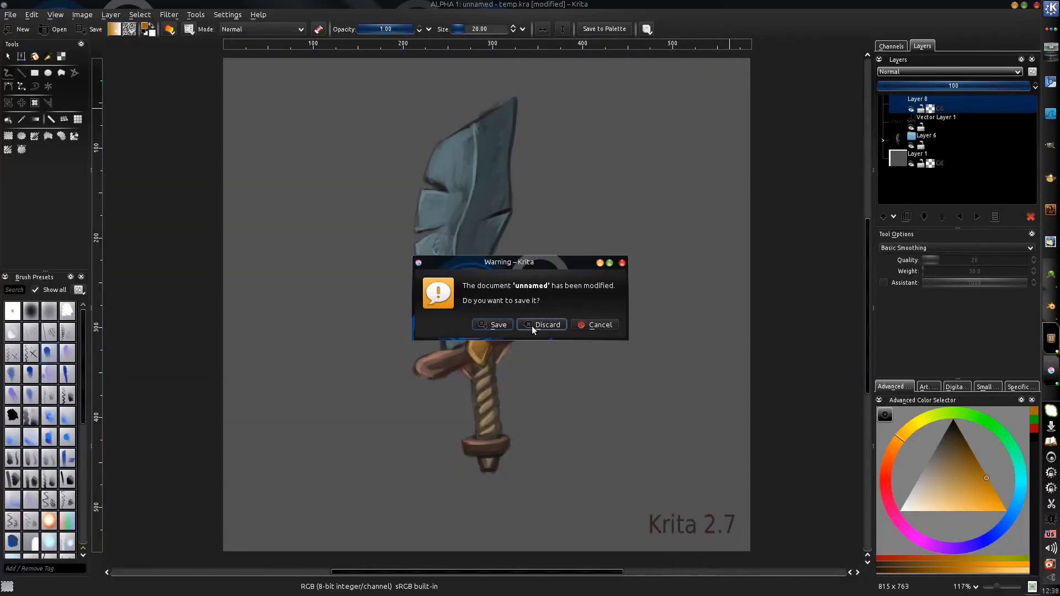
pyautogui.click(533, 327)
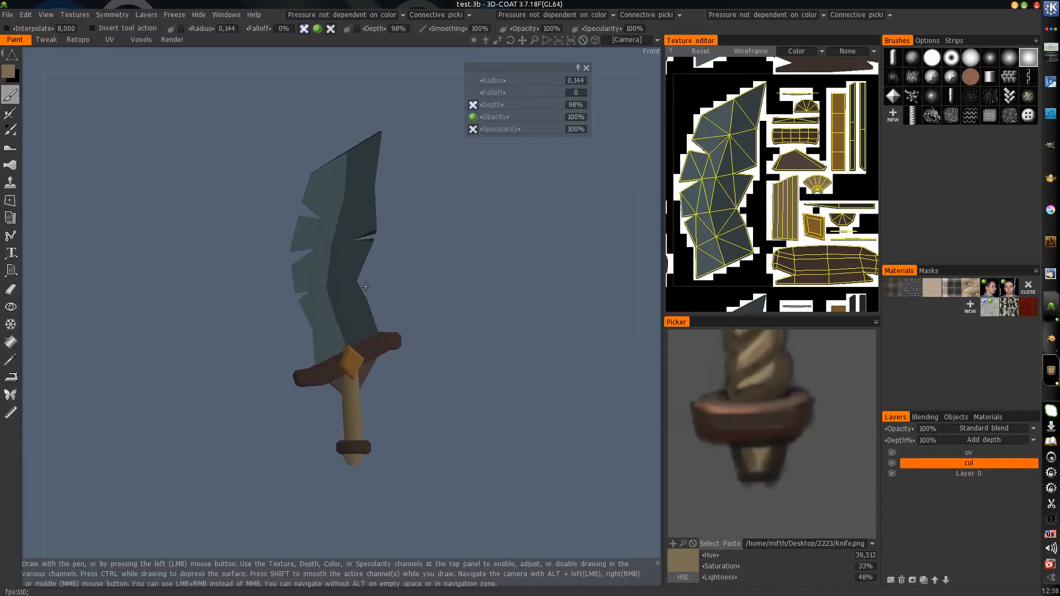
# Step: Send all of the model's texture layers to the external editor and switch to the opened Layers.psd in Krita
pyautogui.scroll(-1, 393, 290)
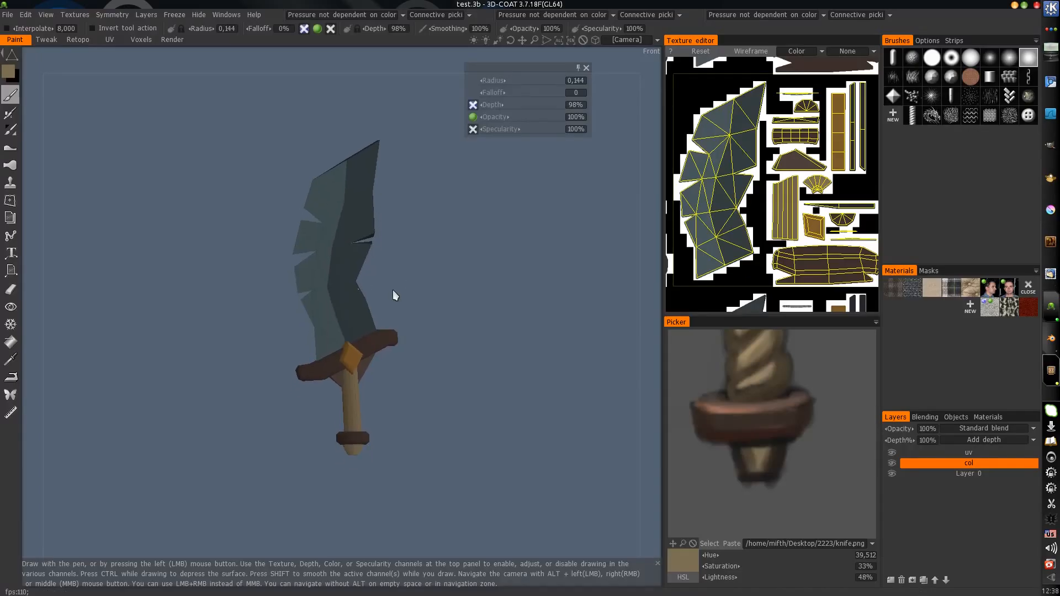
pyautogui.click(28, 16)
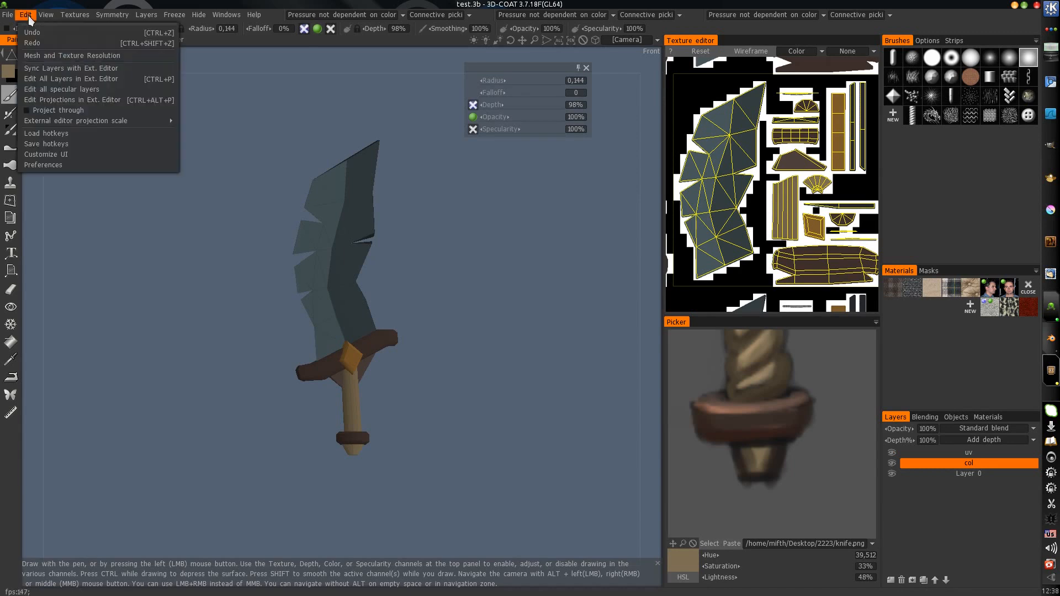
pyautogui.click(55, 74)
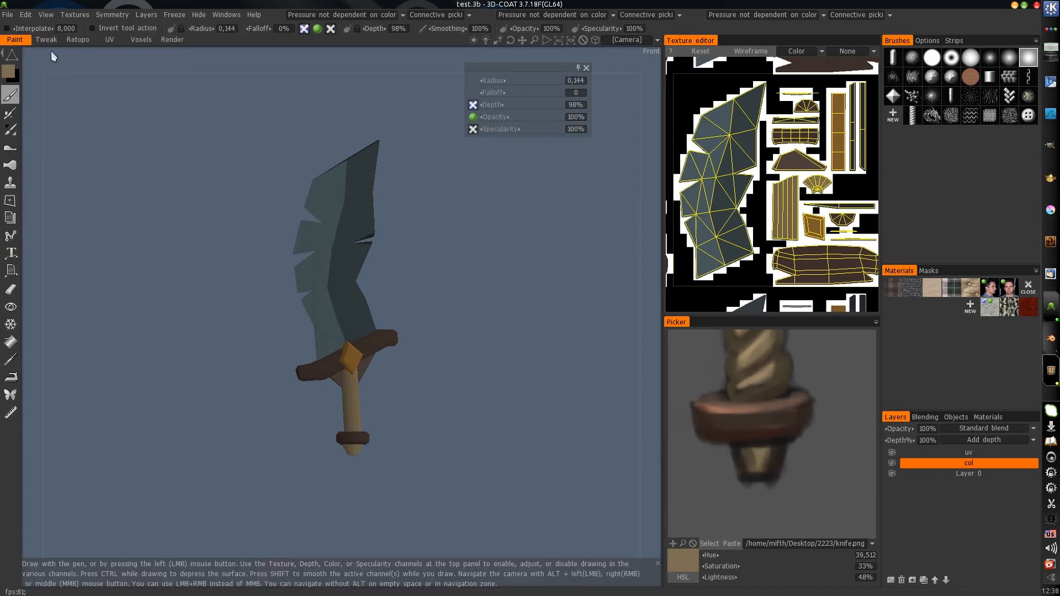
pyautogui.click(28, 15)
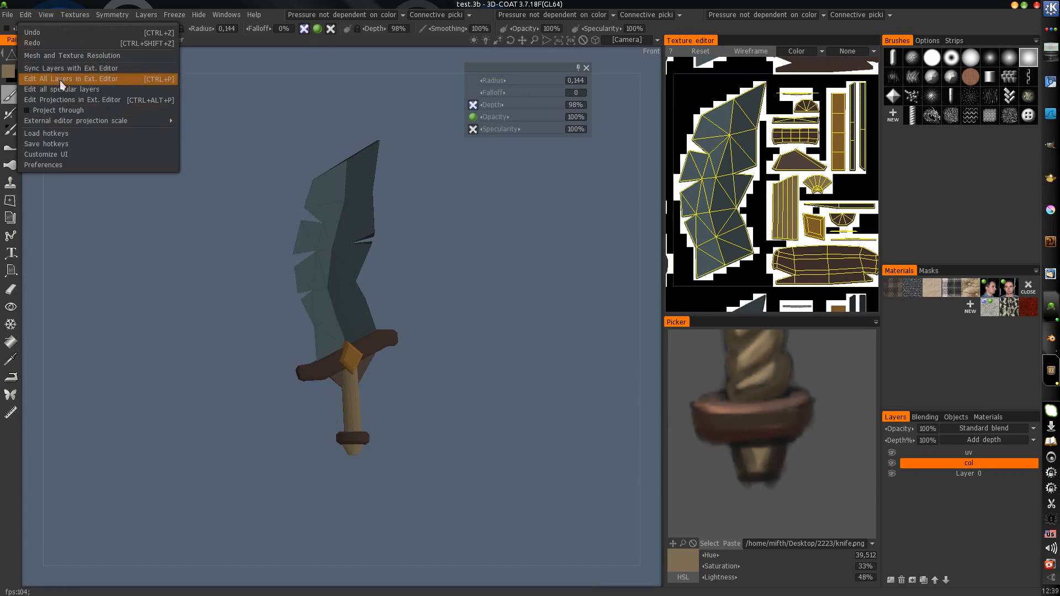
pyautogui.click(93, 80)
pyautogui.scroll(5, 397, 273)
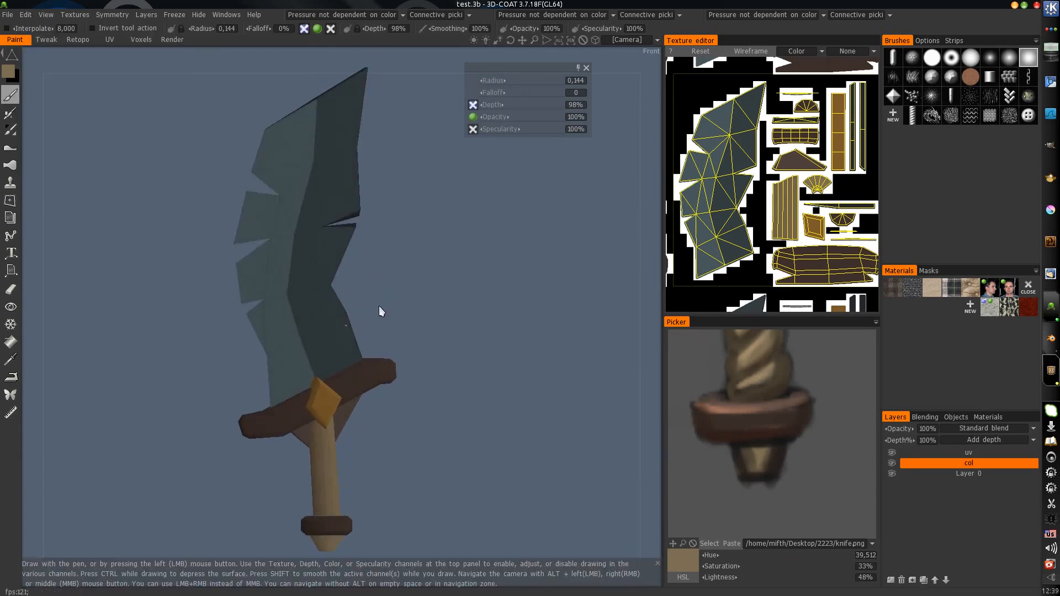
pyautogui.scroll(-2, 367, 309)
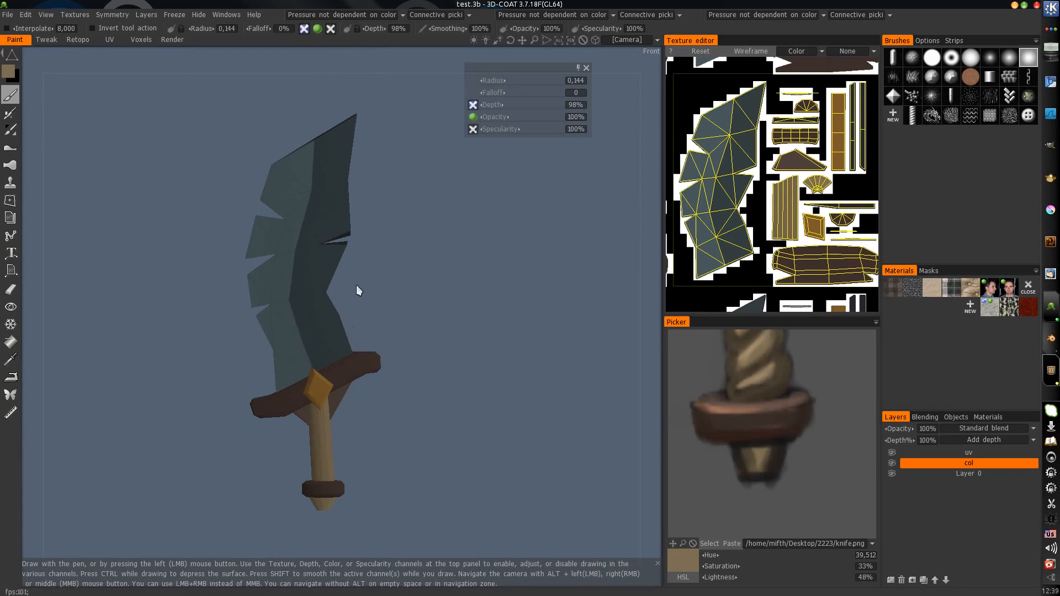
pyautogui.keyDown('alt'); pyautogui.moveTo(349, 319); pyautogui.dragTo(383, 310, button='middle'); pyautogui.keyUp('alt')
pyautogui.scroll(-3, 348, 316)
pyautogui.scroll(2, 386, 309)
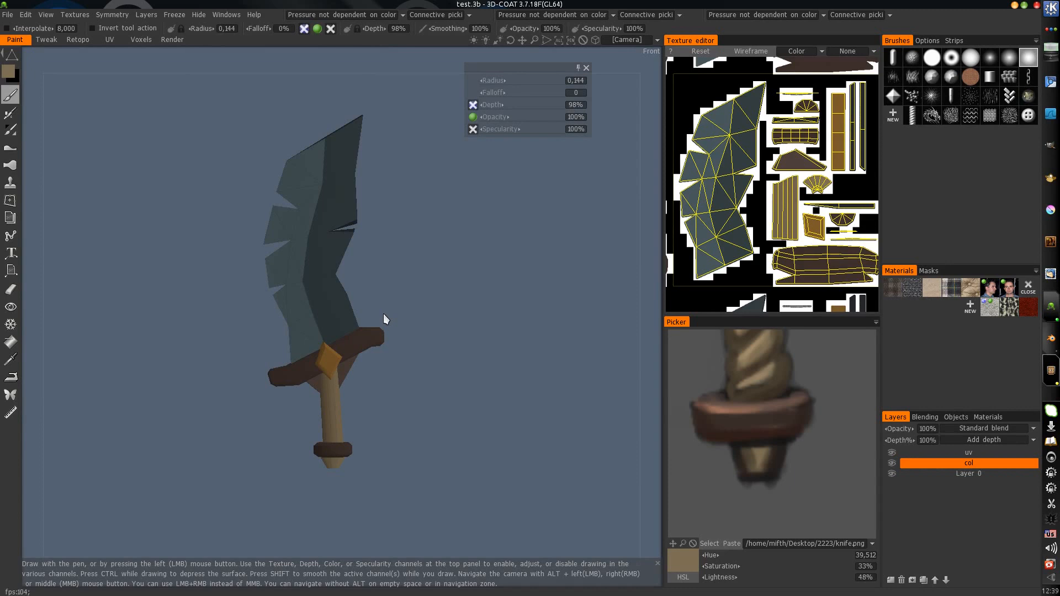
pyautogui.hotkey('alt', 'Tab')
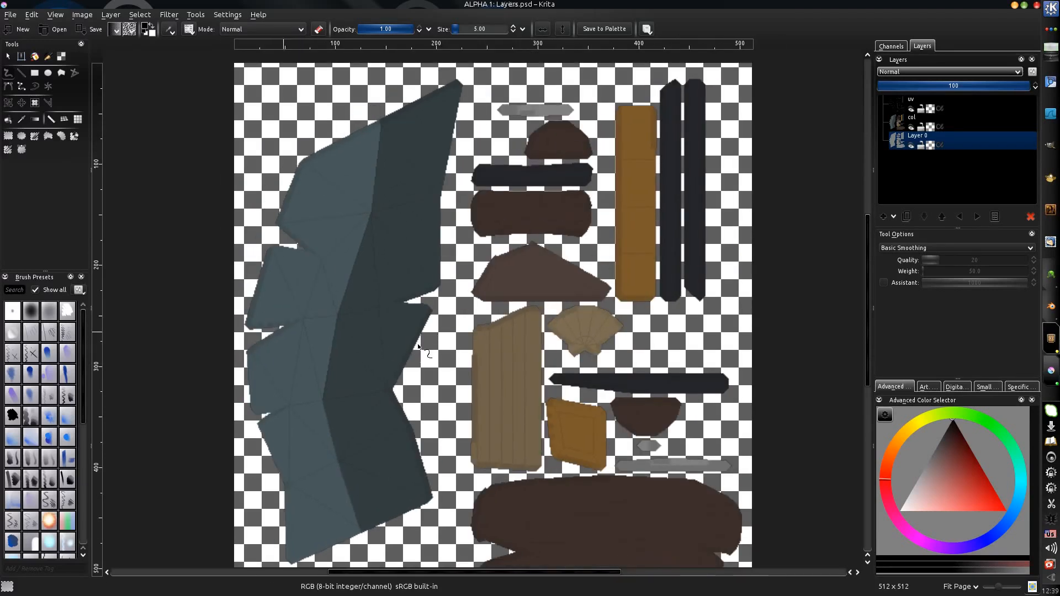
pyautogui.moveTo(418, 347); pyautogui.dragTo(357, 307, button='middle')
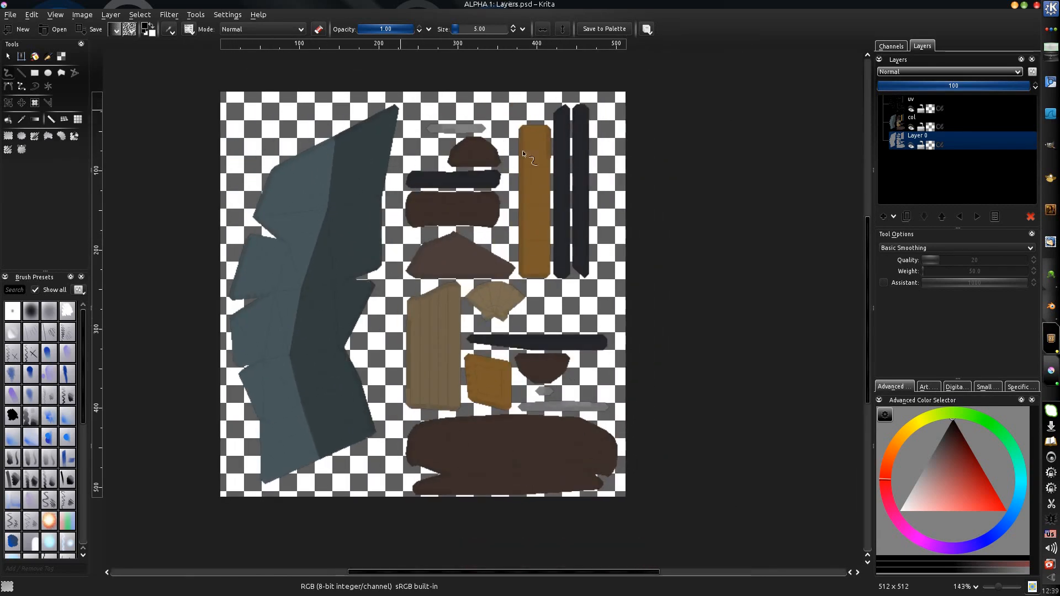
# Step: Add a new paint layer directly above the col layer and name it col2
pyautogui.click(909, 110)
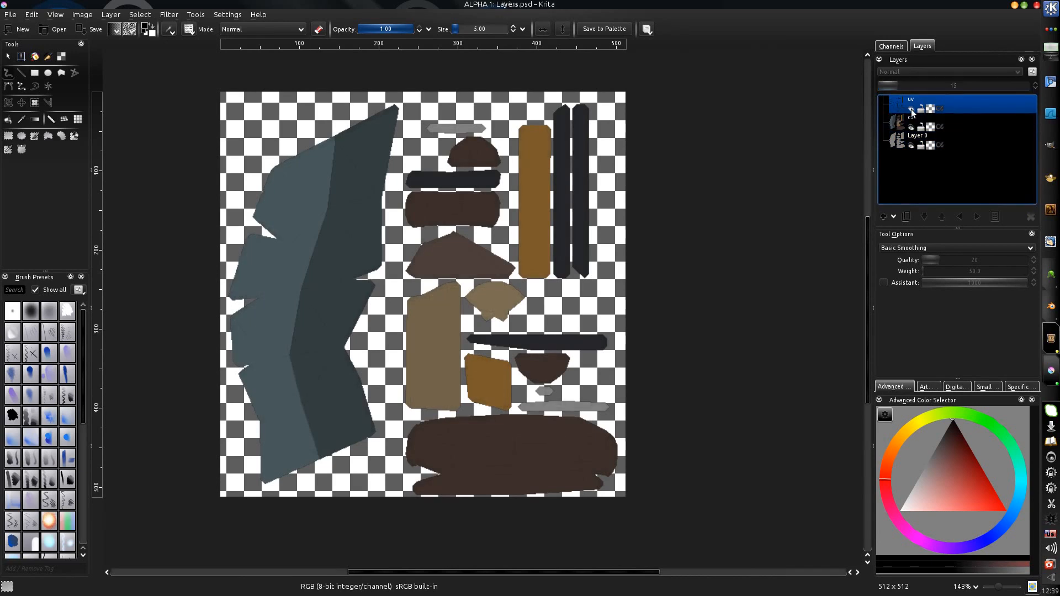
pyautogui.click(917, 122)
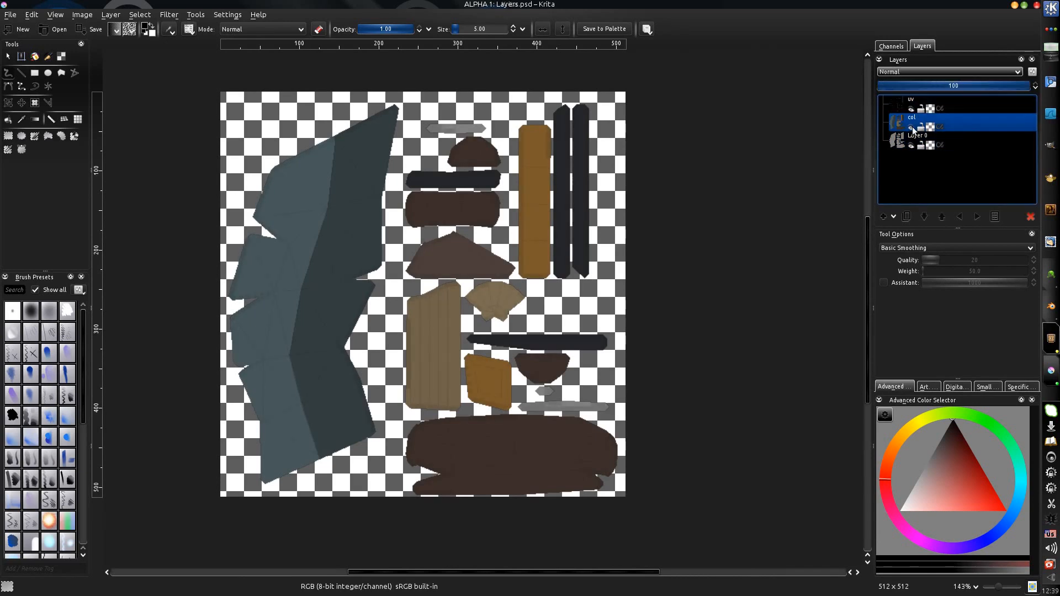
pyautogui.click(912, 127)
pyautogui.click(911, 127)
pyautogui.press('Insert')
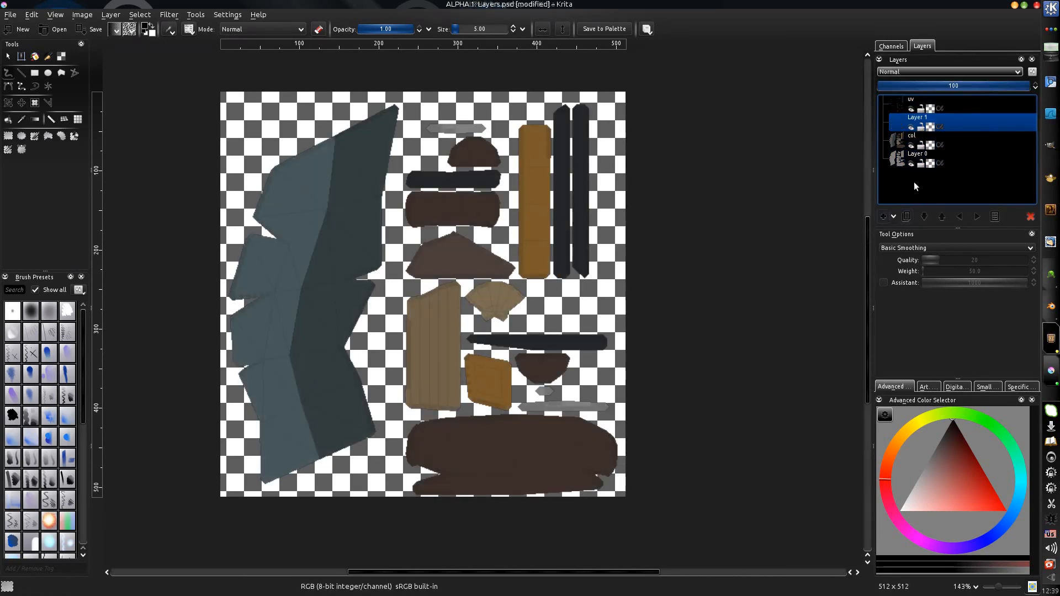
pyautogui.doubleClick(920, 121)
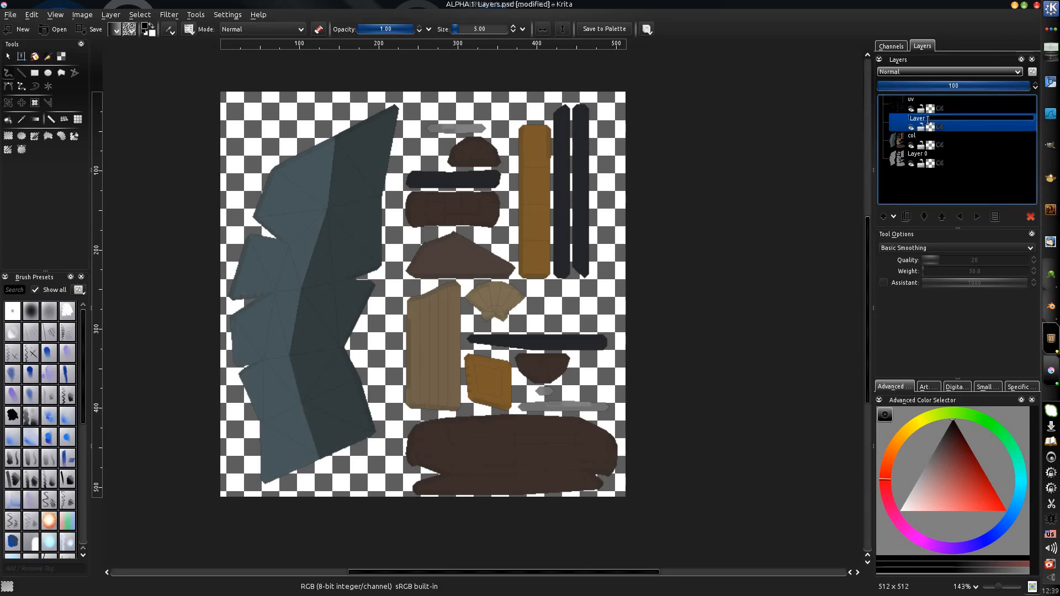
pyautogui.write('dol2')
pyautogui.press('Return')
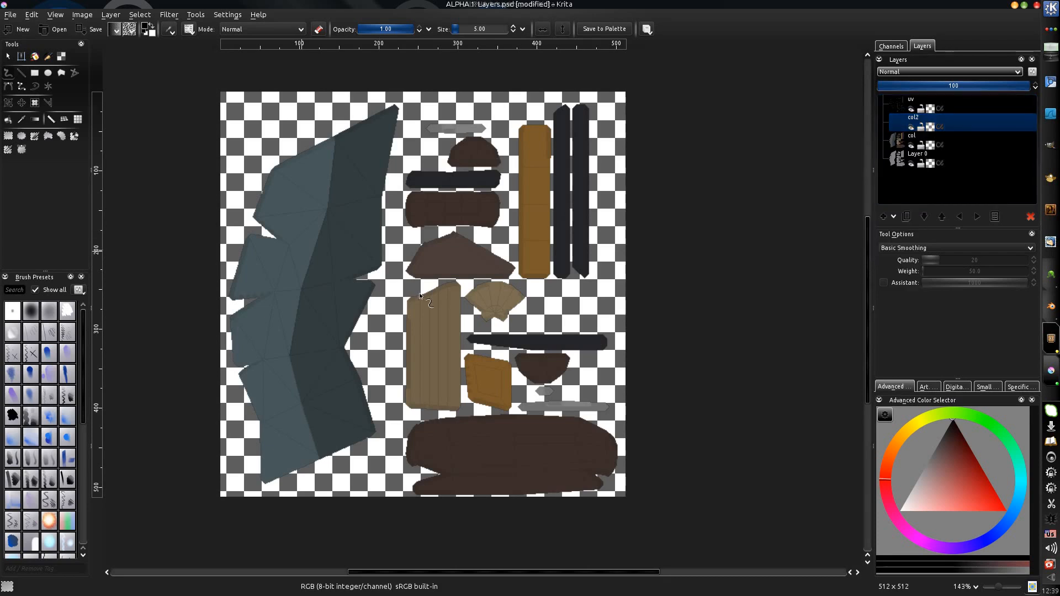
# Step: Draw a polygonal selection around the tan grip piece of the UV layout
pyautogui.moveTo(425, 311); pyautogui.dragTo(418, 307, button='middle')
pyautogui.scroll(3, 446, 280)
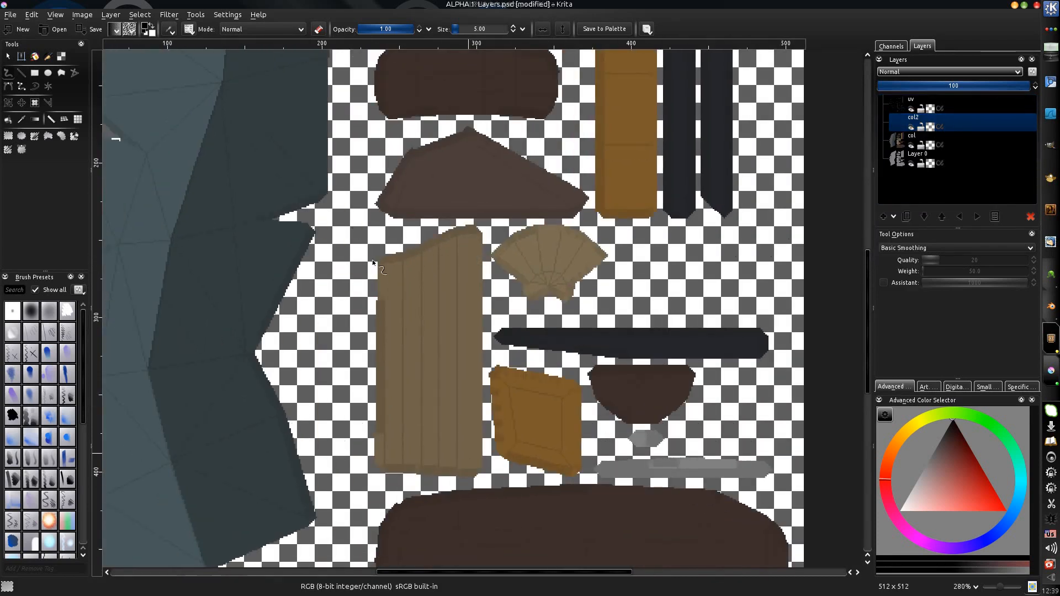
pyautogui.hotkey('ctrl', 'r')
pyautogui.rightClick(381, 259)
pyautogui.click(386, 235)
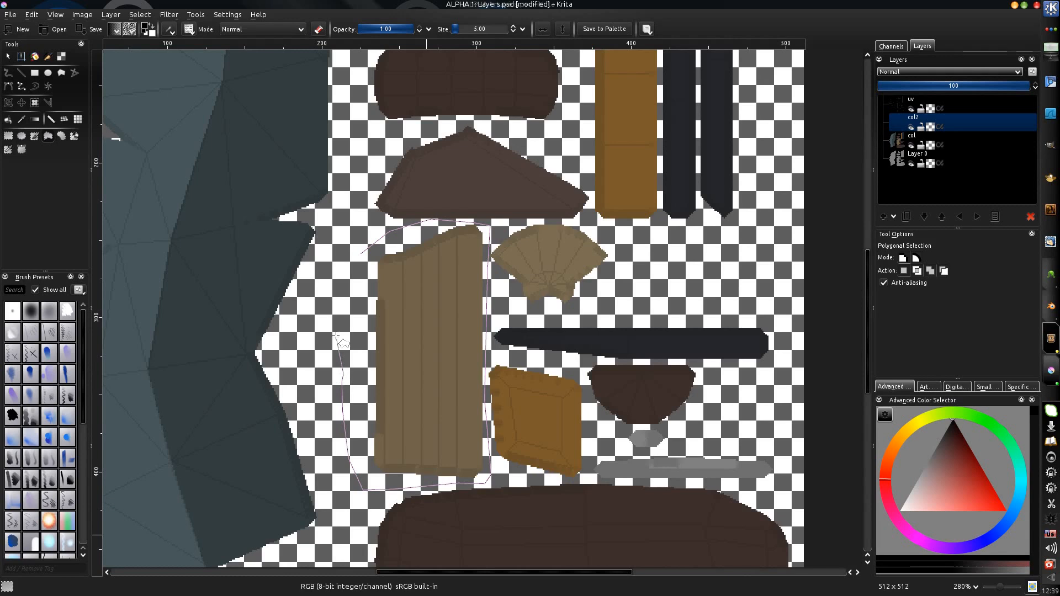
pyautogui.click(360, 255)
pyautogui.moveTo(376, 324); pyautogui.dragTo(361, 278, button='middle')
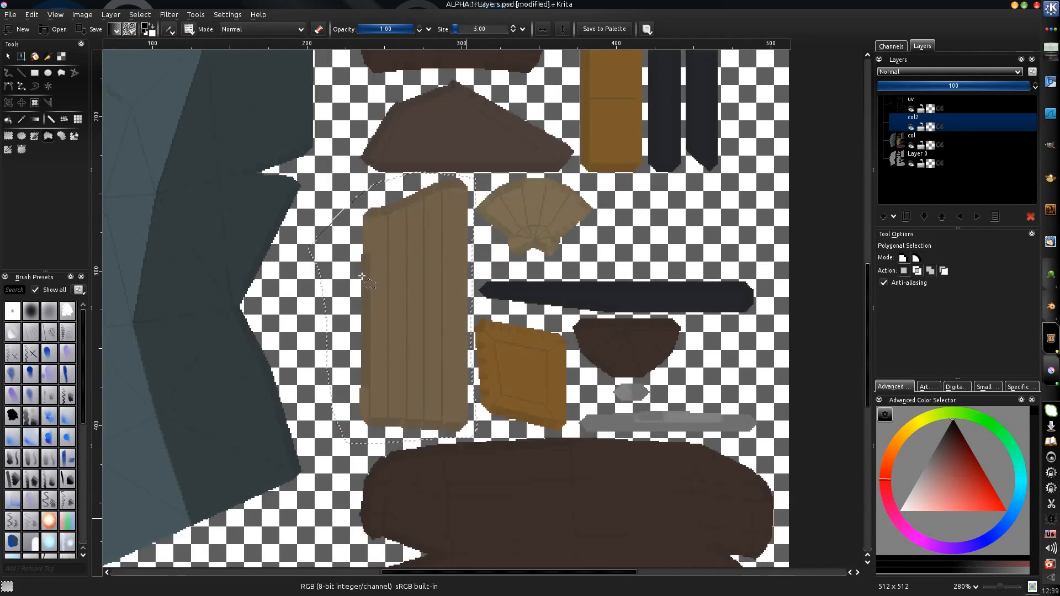
# Step: Set the paint color to a darker shade of the grip's sampled tan and choose a brush preset of size 42
pyautogui.press('b')
pyautogui.keyDown('ctrl'); pyautogui.click(414, 272); pyautogui.keyUp('ctrl')
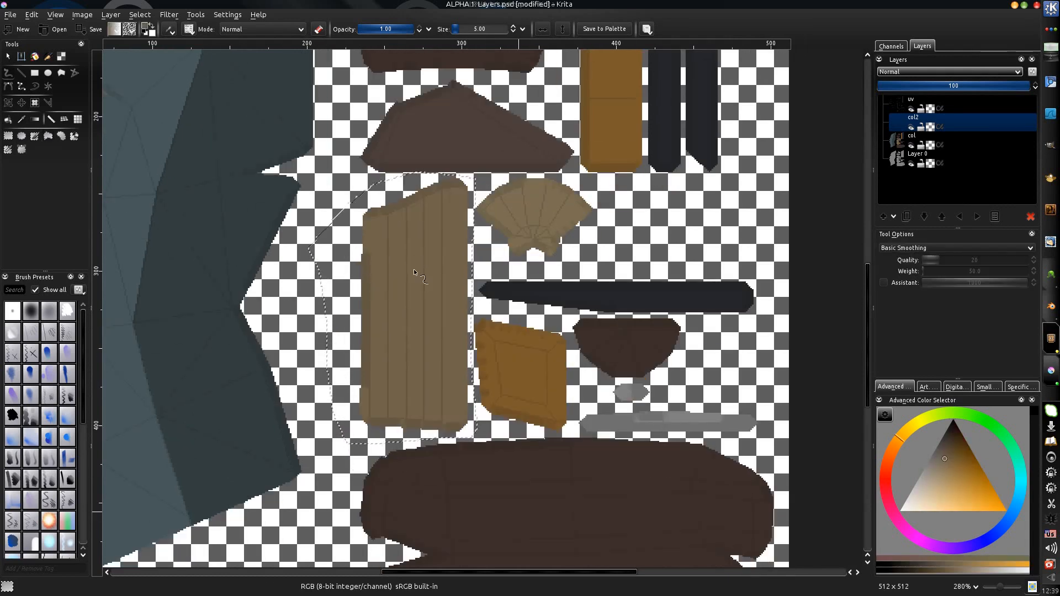
pyautogui.click(950, 440)
pyautogui.moveTo(365, 316); pyautogui.dragTo(373, 311, button='middle')
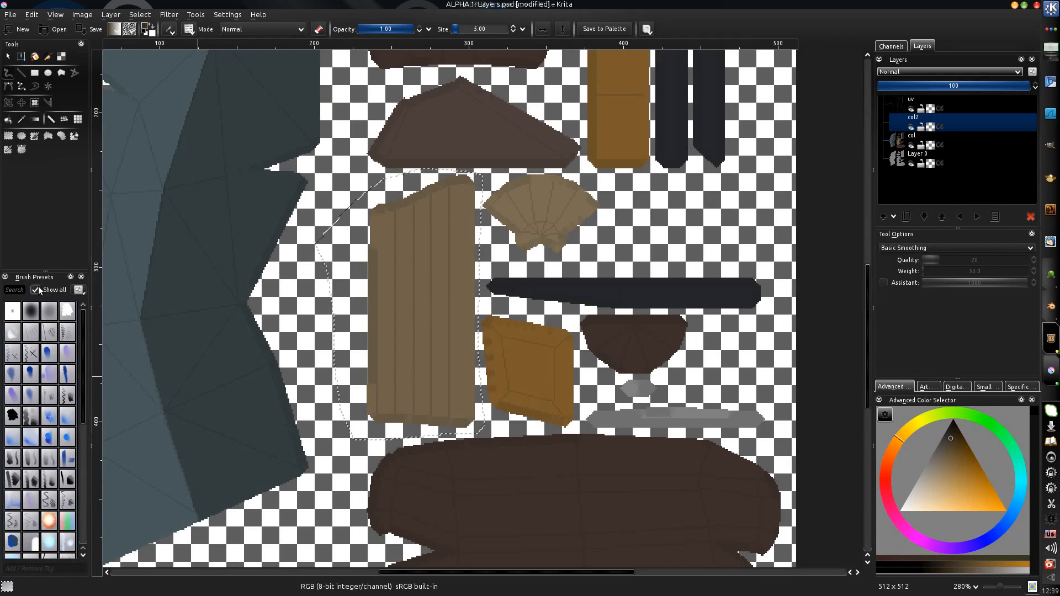
pyautogui.click(37, 290)
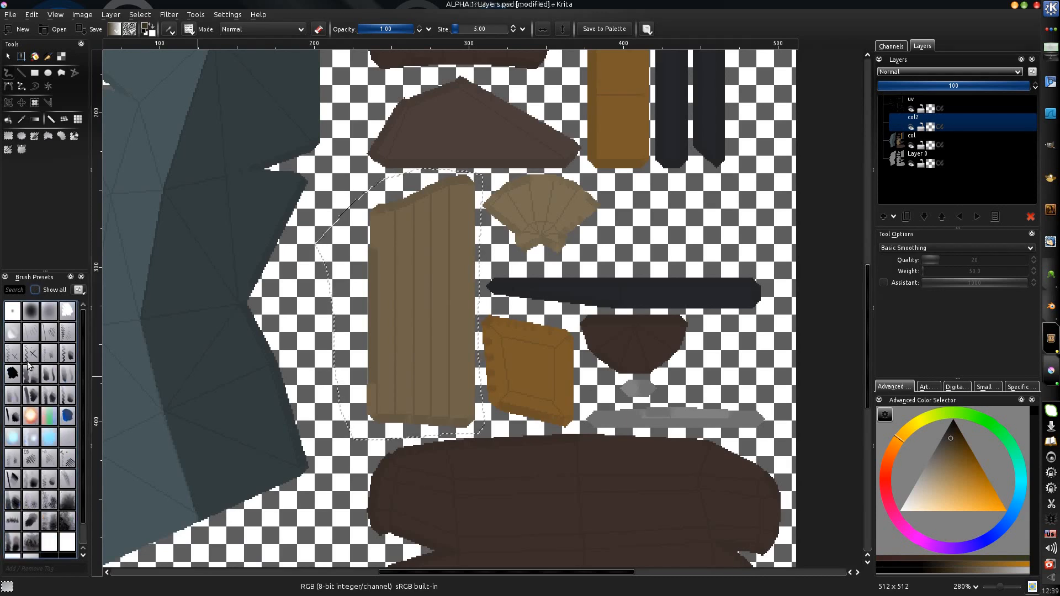
pyautogui.click(66, 380)
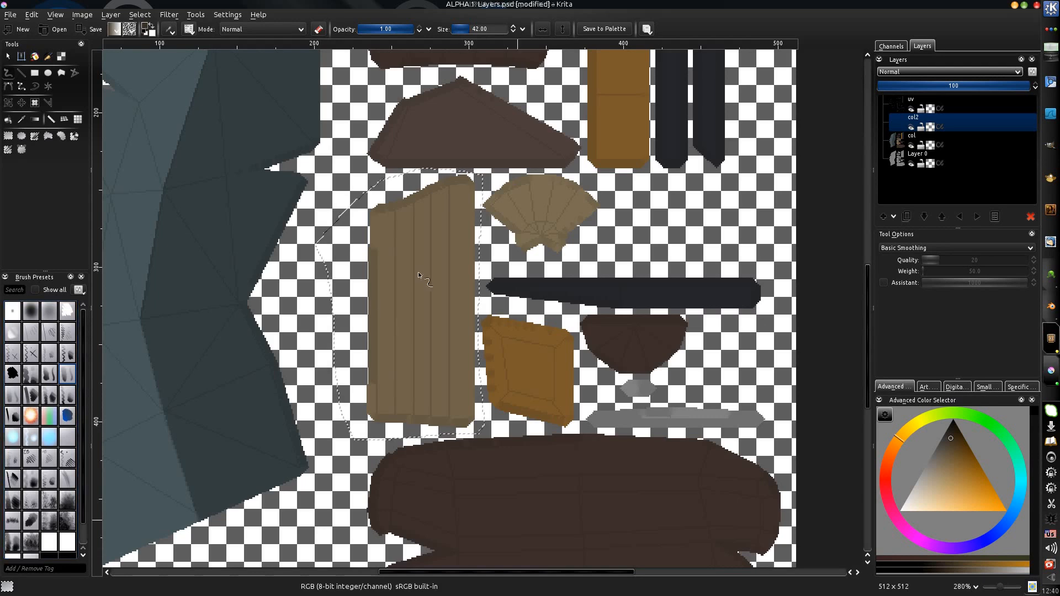
# Step: Enlarge the brush to 102 and paint dark tan shading along the upper end of the selected grip piece
pyautogui.keyDown('shift'); pyautogui.moveTo(419, 267); pyautogui.dragTo(430, 265); pyautogui.keyUp('shift')
pyautogui.hotkey('ctrl', 'z')
pyautogui.moveTo(372, 214)
pyautogui.mouseDown()
pyautogui.moveTo(468, 190)
pyautogui.moveTo(461, 213)
pyautogui.moveTo(478, 212)
pyautogui.moveTo(502, 174)
pyautogui.mouseUp()
pyautogui.moveTo(356, 237)
pyautogui.mouseDown()
pyautogui.moveTo(494, 173)
pyautogui.moveTo(485, 201)
pyautogui.moveTo(322, 236)
pyautogui.moveTo(495, 168)
pyautogui.mouseUp()
pyautogui.moveTo(495, 168); pyautogui.dragTo(519, 144, button='middle')
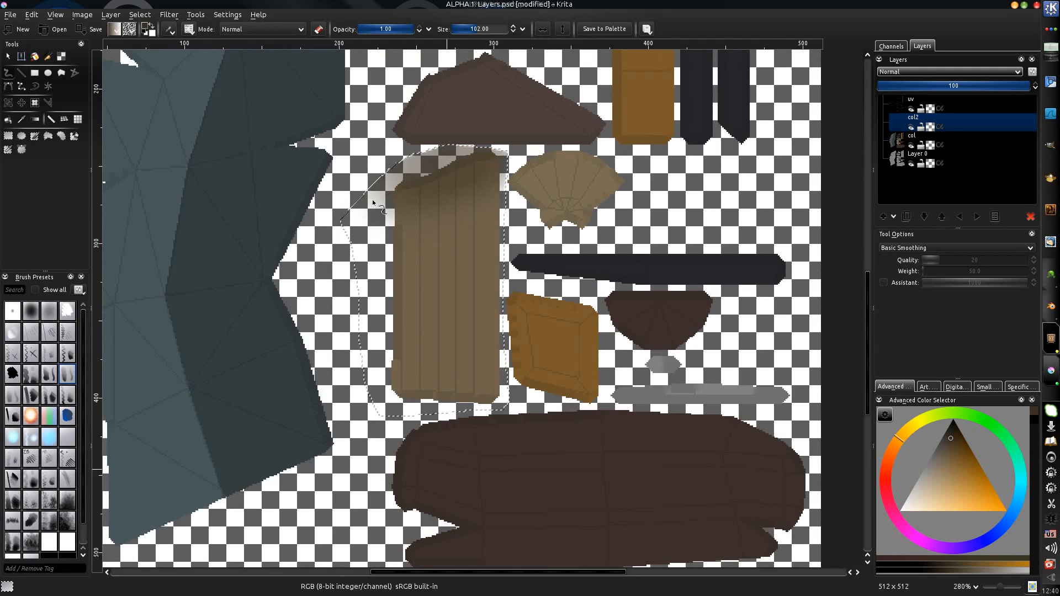
pyautogui.moveTo(411, 215); pyautogui.dragTo(467, 200)
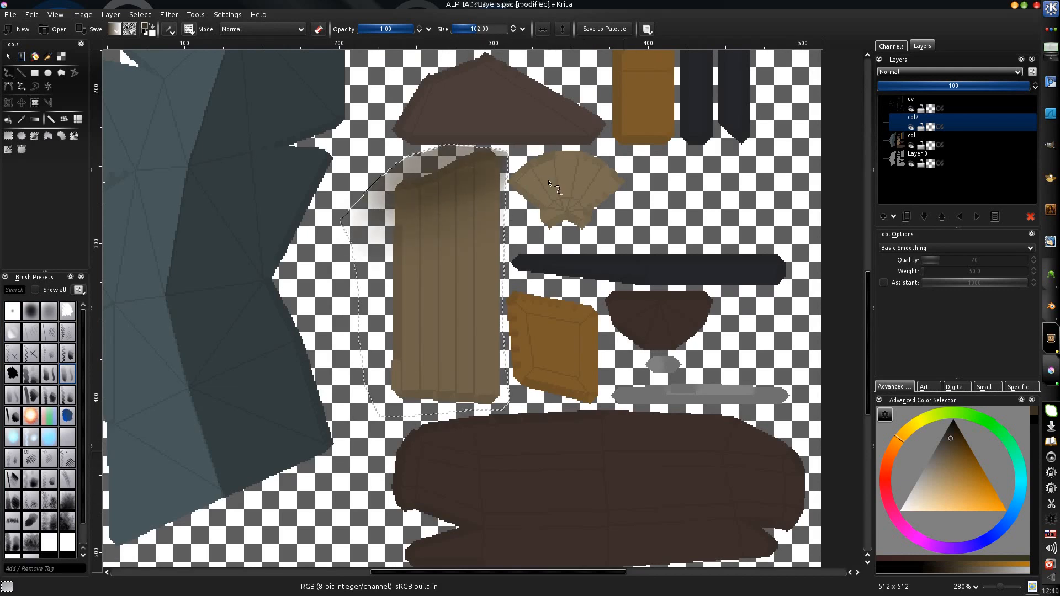
# Step: Raise the brush tip's spacing to about 0.20 in the brush settings
pyautogui.click(168, 29)
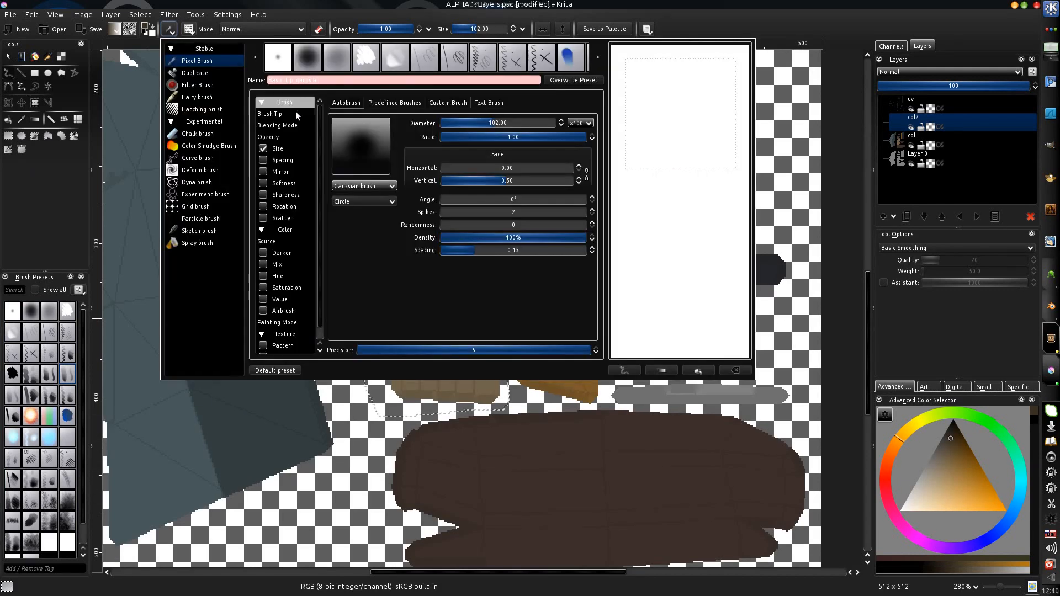
pyautogui.click(479, 250)
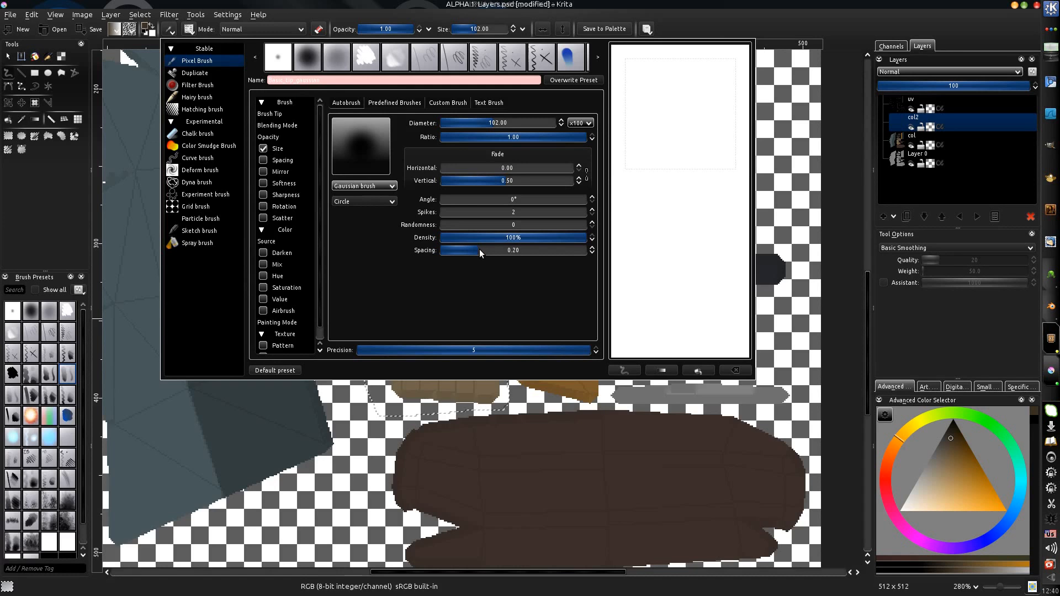
pyautogui.moveTo(479, 250); pyautogui.dragTo(478, 249)
pyautogui.click(478, 251)
pyautogui.click(393, 452)
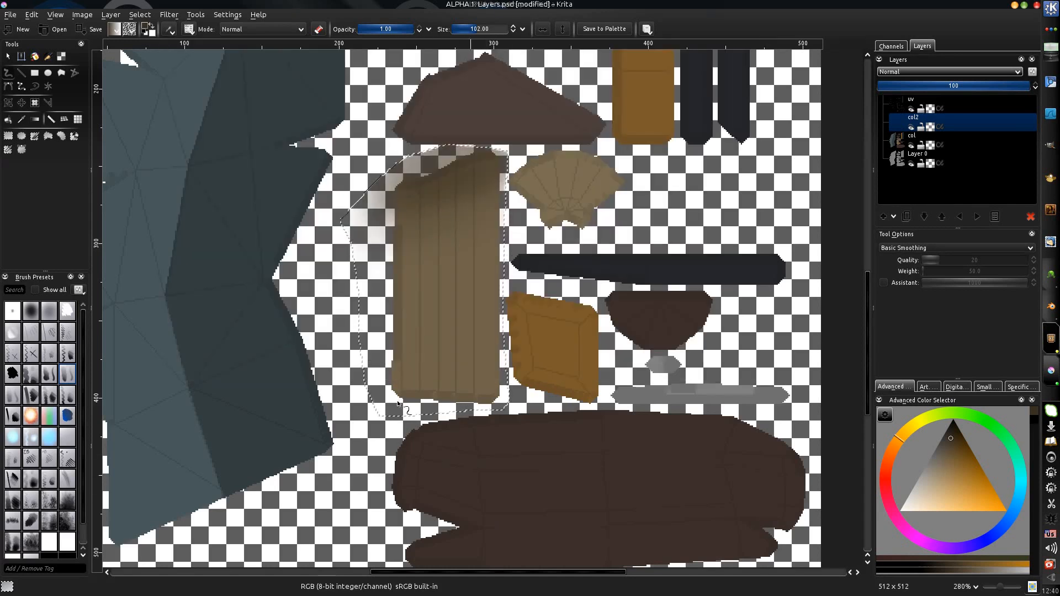
# Step: Paint the same dark tan shading along the lower end of the selected grip piece
pyautogui.moveTo(397, 404)
pyautogui.mouseDown()
pyautogui.moveTo(469, 400)
pyautogui.moveTo(405, 381)
pyautogui.moveTo(456, 350)
pyautogui.mouseUp()
pyautogui.moveTo(483, 354); pyautogui.dragTo(494, 338, button='middle')
pyautogui.moveTo(405, 387)
pyautogui.mouseDown()
pyautogui.moveTo(497, 374)
pyautogui.moveTo(395, 376)
pyautogui.moveTo(492, 392)
pyautogui.mouseUp()
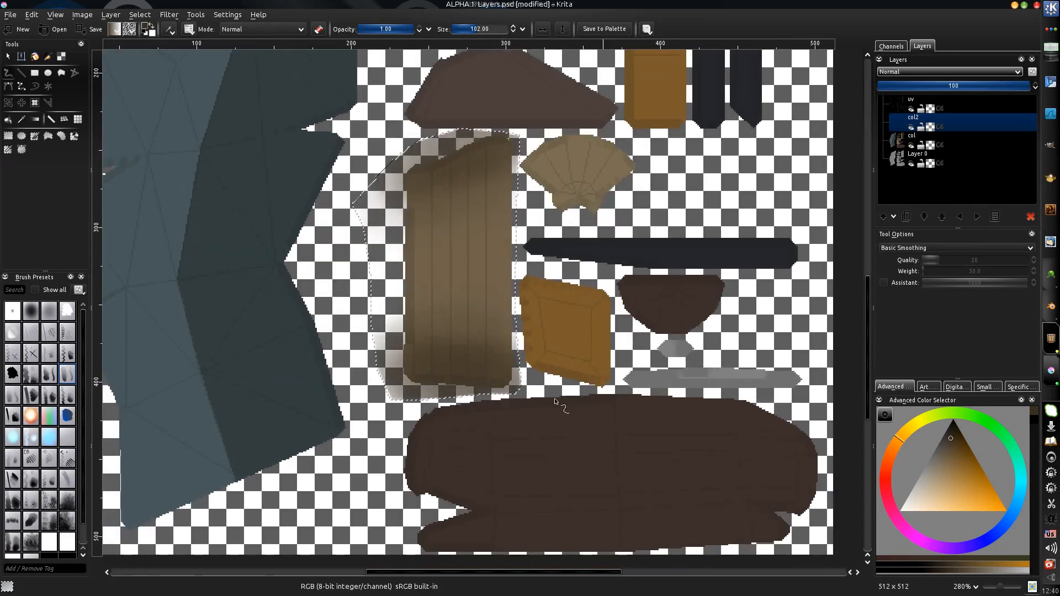
# Step: Clear the selection and start a polygonal selection tracing the boundary between the light and dark blade areas down to the blade's lower end
pyautogui.scroll(-2, 398, 268)
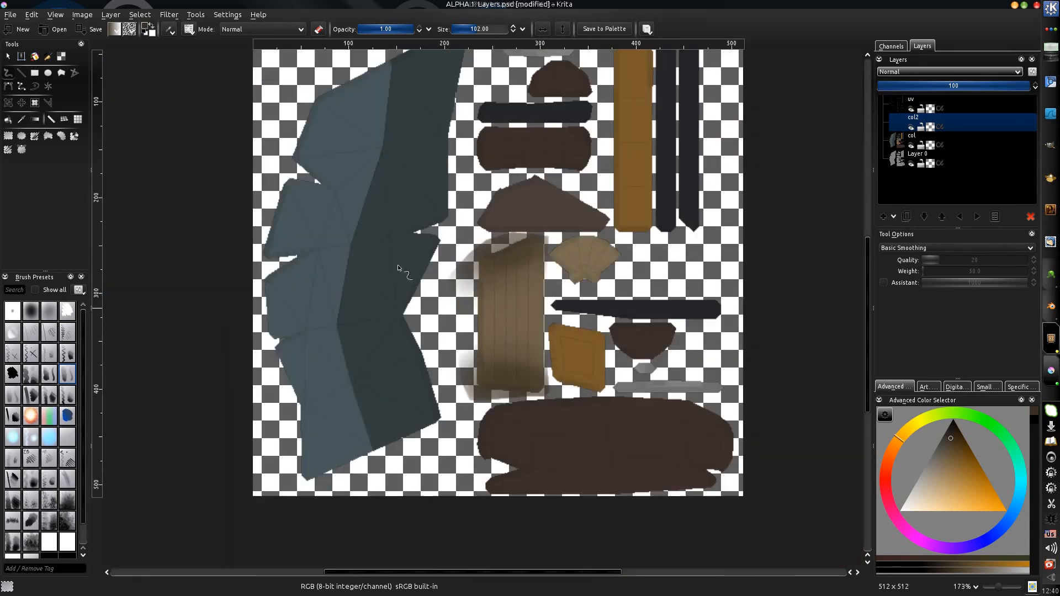
pyautogui.moveTo(369, 150); pyautogui.dragTo(323, 196, button='middle')
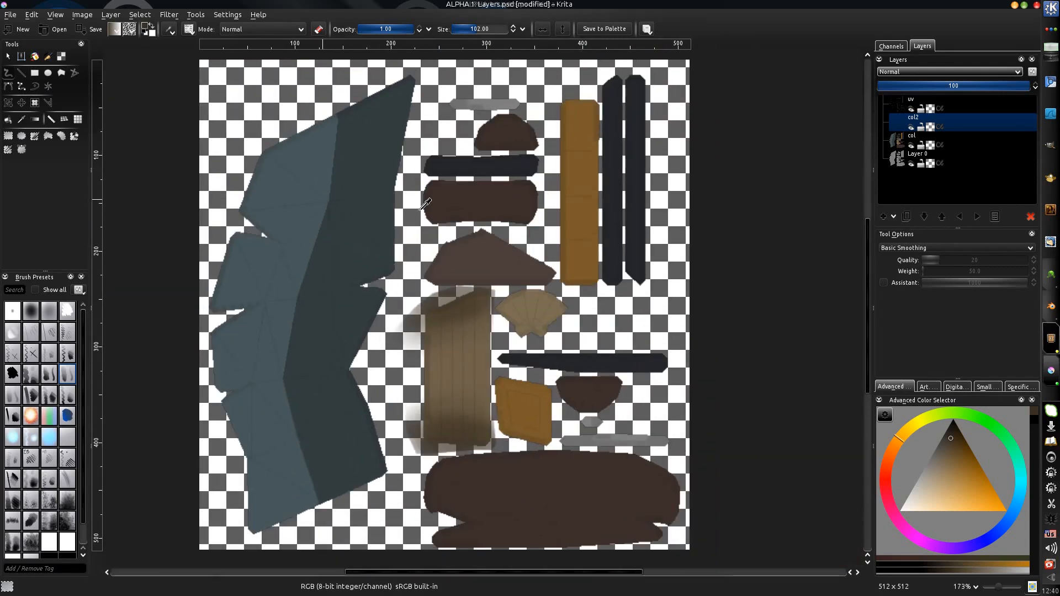
pyautogui.hotkey('ctrl', 'r')
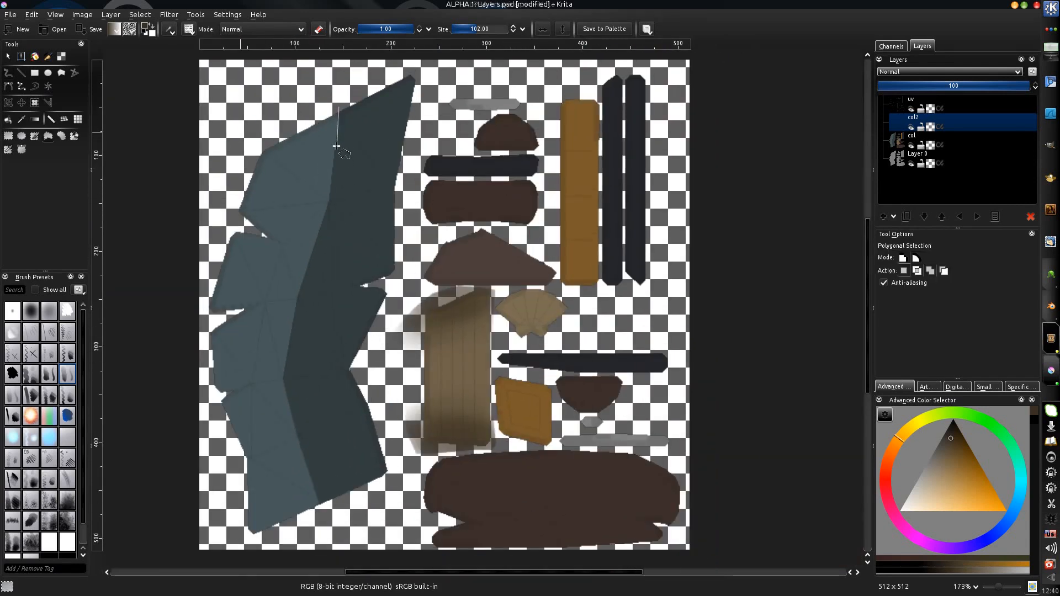
pyautogui.scroll(4, 330, 198)
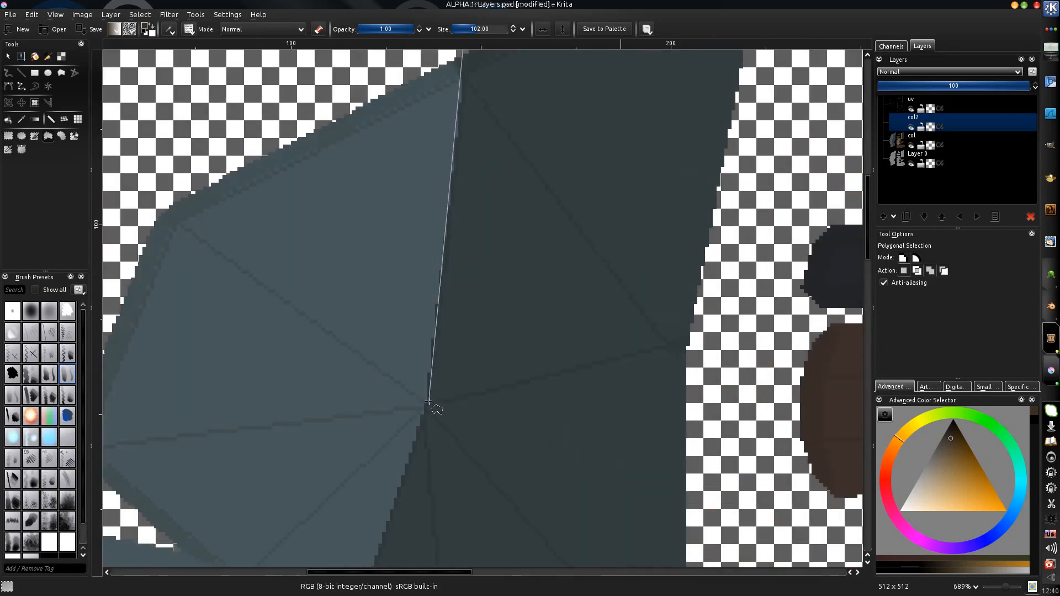
pyautogui.scroll(-3, 421, 405)
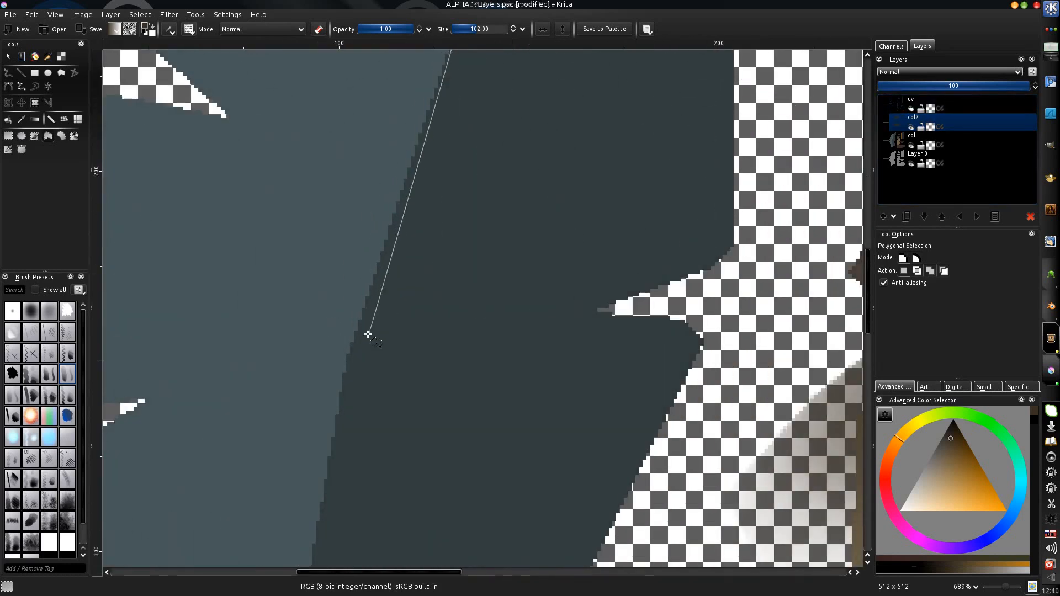
pyautogui.click(345, 366)
pyautogui.scroll(-1, 331, 436)
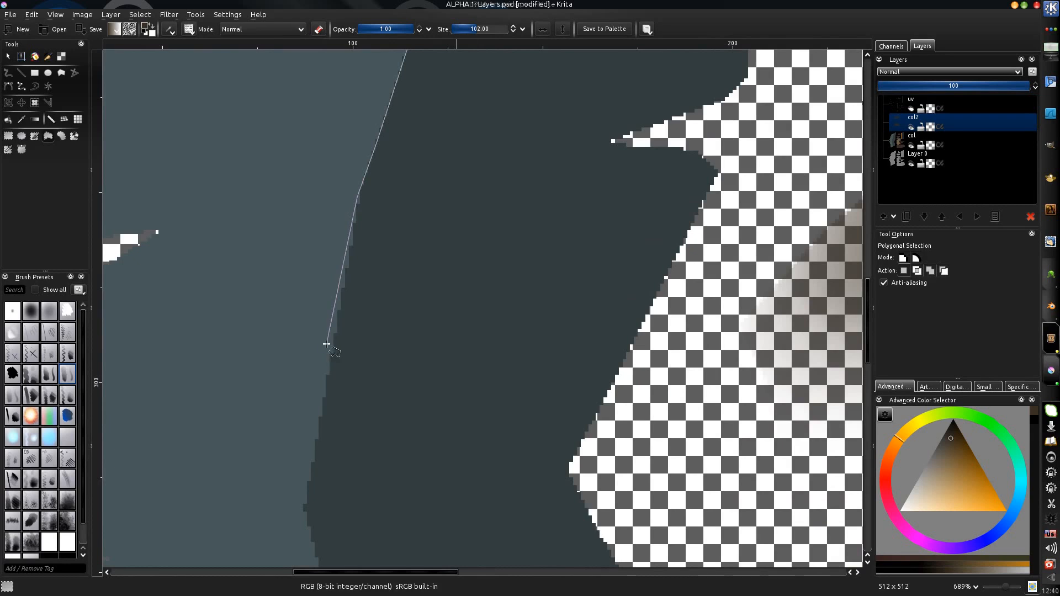
pyautogui.click(305, 507)
pyautogui.moveTo(296, 445); pyautogui.dragTo(305, 185, button='middle')
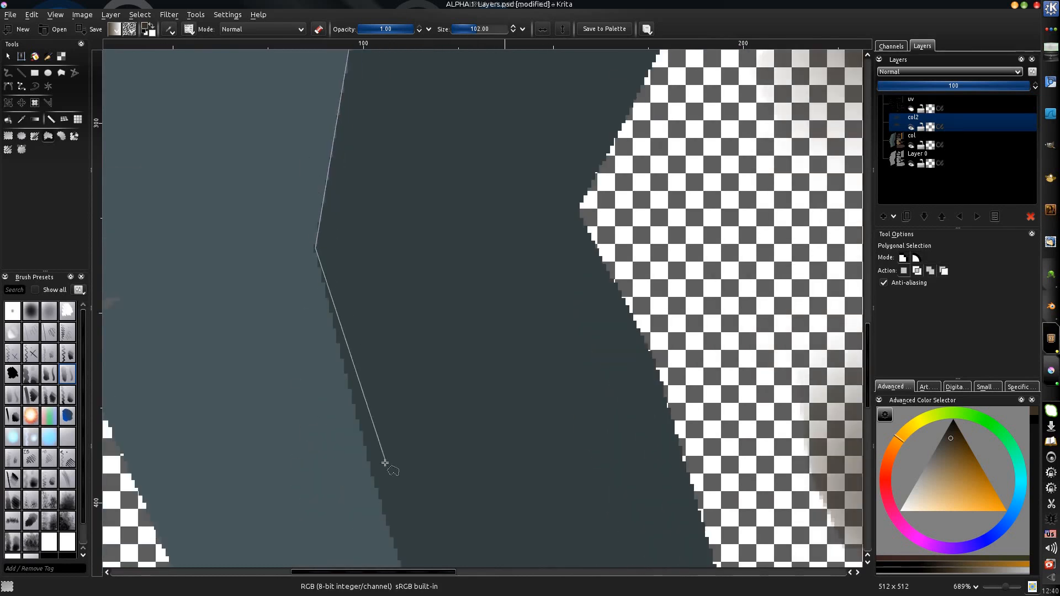
pyautogui.moveTo(357, 428); pyautogui.dragTo(295, 232, button='middle')
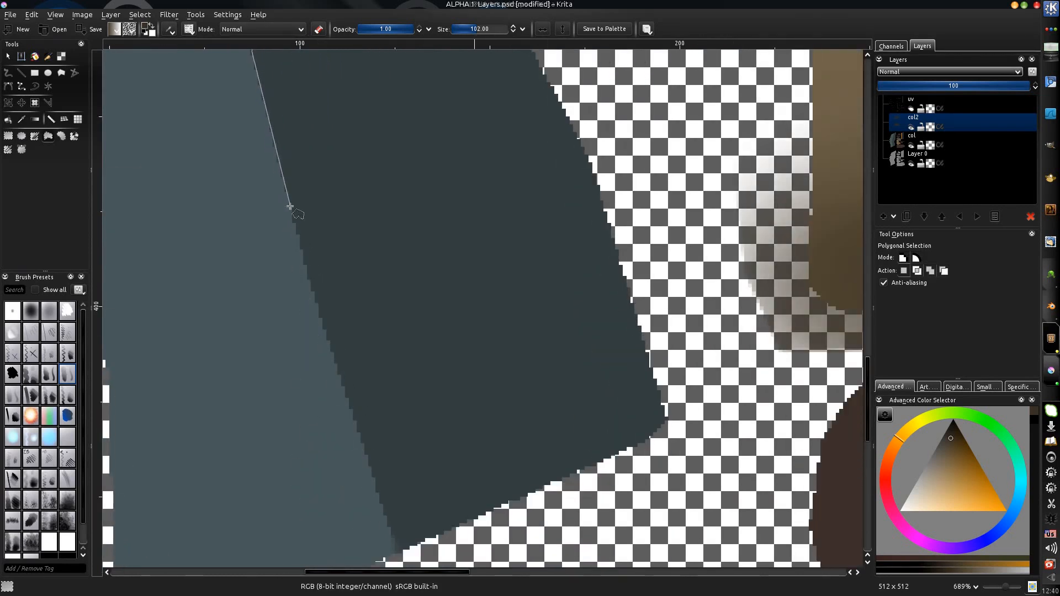
pyautogui.moveTo(305, 279); pyautogui.dragTo(326, 304, button='middle')
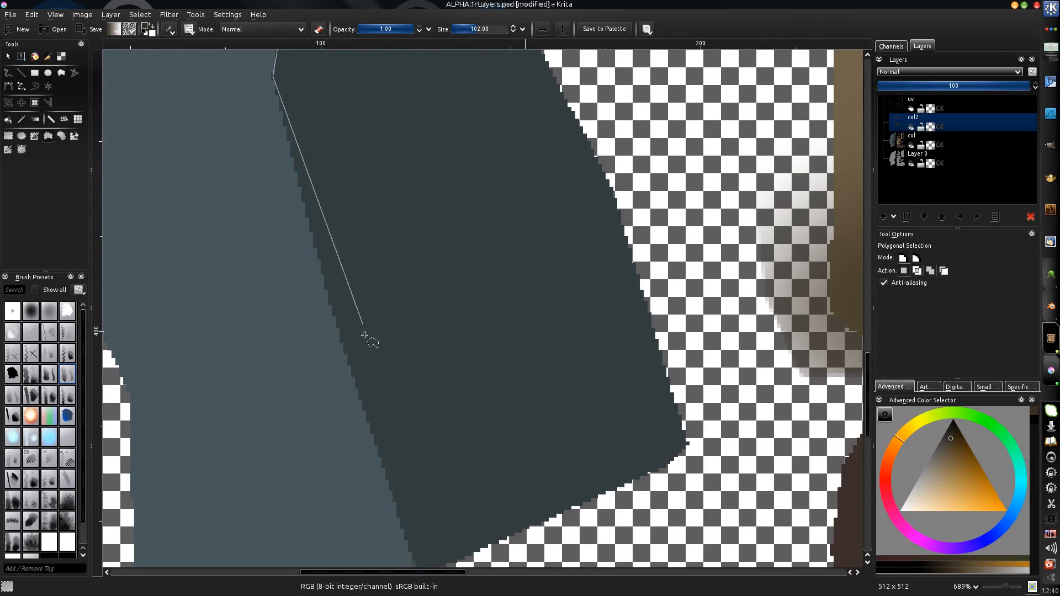
pyautogui.click(370, 437)
pyautogui.moveTo(370, 437); pyautogui.dragTo(308, 273, button='middle')
# Step: Continue the polygonal selection loosely around the outer, notched side of the light blade area and close it above the blade
pyautogui.scroll(-4, 360, 422)
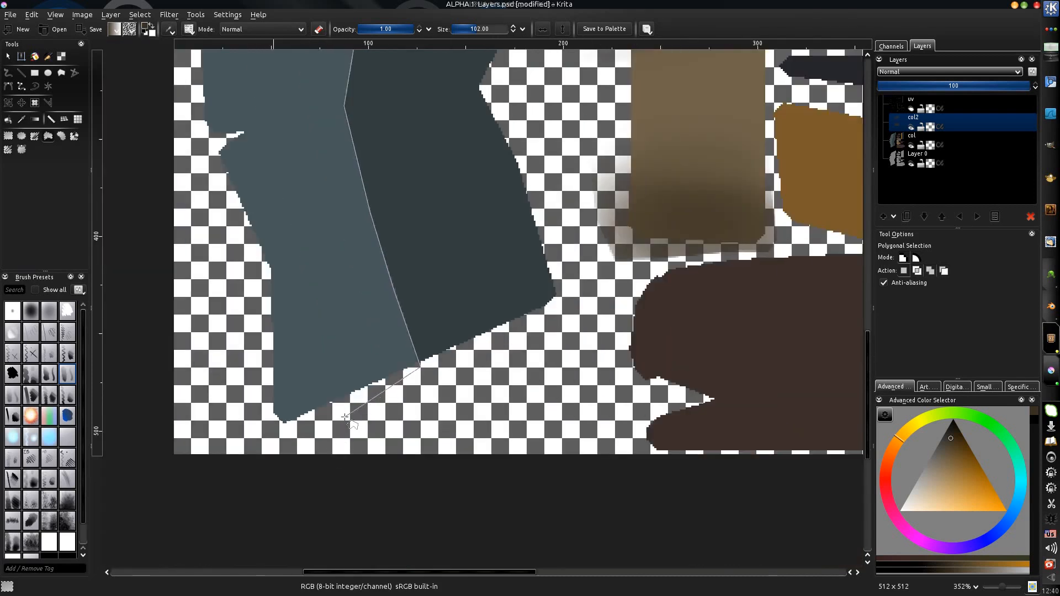
pyautogui.click(367, 420)
pyautogui.click(187, 205)
pyautogui.moveTo(187, 204); pyautogui.dragTo(222, 396, button='middle')
pyautogui.click(192, 286)
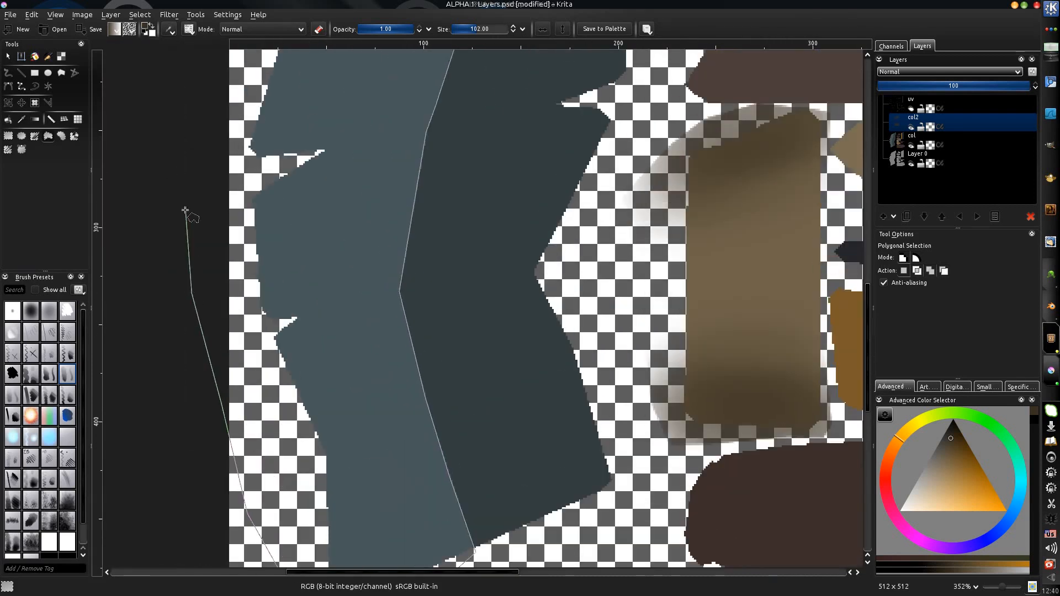
pyautogui.moveTo(192, 130); pyautogui.dragTo(178, 237, button='middle')
pyautogui.click(178, 286)
pyautogui.click(200, 172)
pyautogui.moveTo(230, 94); pyautogui.dragTo(197, 317, button='middle')
pyautogui.click(236, 220)
pyautogui.click(269, 147)
pyautogui.click(287, 93)
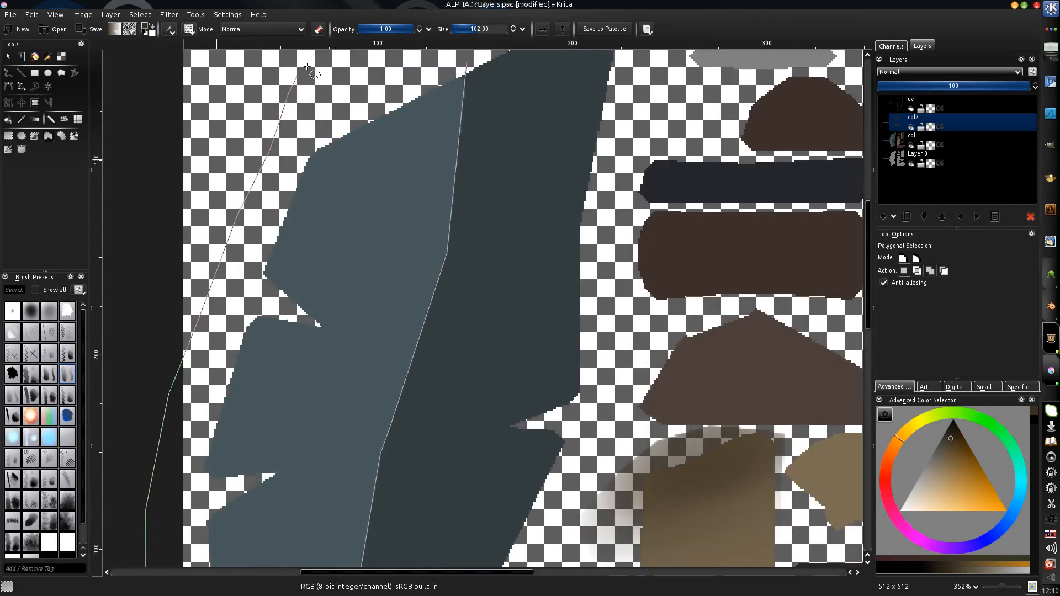
pyautogui.click(333, 57)
pyautogui.moveTo(377, 84); pyautogui.dragTo(318, 195, button='middle')
pyautogui.click(399, 160)
pyautogui.scroll(-5, 398, 166)
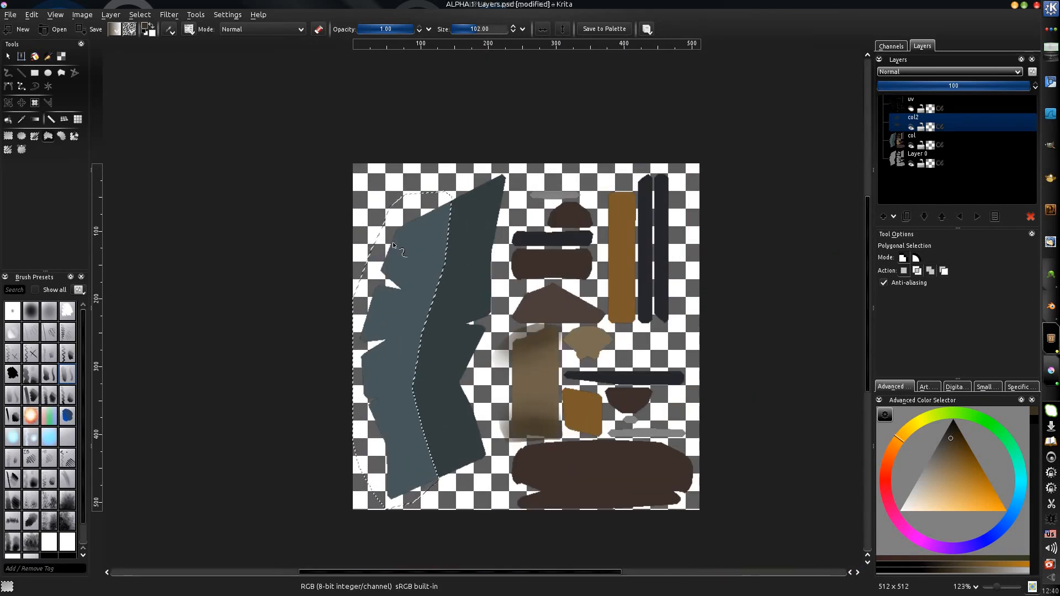
# Step: Choose a lighter tint of the sampled blade blue, enlarge the brush to 179, and paint a highlight along the light area's inner boundary
pyautogui.press('b')
pyautogui.keyDown('shift'); pyautogui.moveTo(421, 261); pyautogui.dragTo(448, 261); pyautogui.keyUp('shift')
pyautogui.keyDown('ctrl'); pyautogui.click(421, 248); pyautogui.keyUp('ctrl')
pyautogui.click(932, 478)
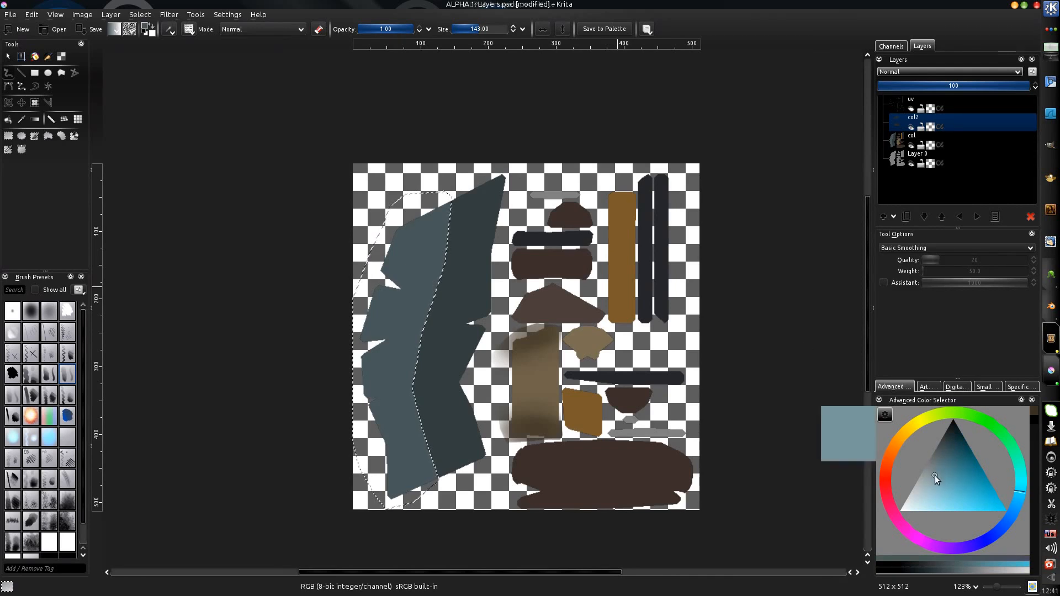
pyautogui.moveTo(446, 239)
pyautogui.keyDown('shift'); pyautogui.mouseDown()
pyautogui.moveTo(466, 238)
pyautogui.moveTo(429, 281)
pyautogui.moveTo(444, 237)
pyautogui.moveTo(400, 443)
pyautogui.moveTo(416, 453)
pyautogui.mouseUp(); pyautogui.keyUp('shift')
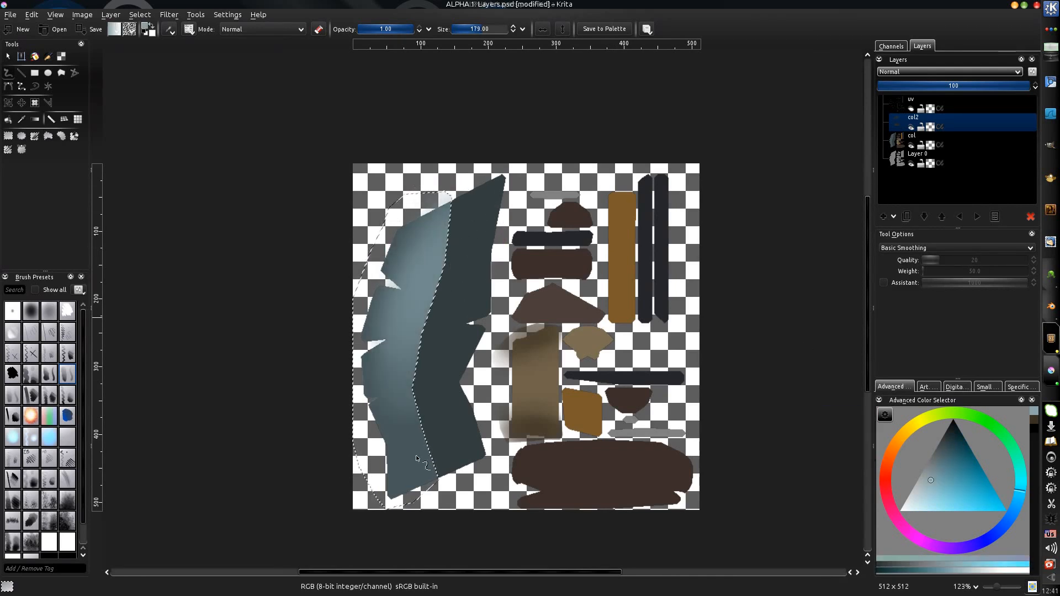
# Step: Paint near-black blue shading over the lower end of the light blade area, redoing the first stroke, and clear the selection
pyautogui.moveTo(438, 433)
pyautogui.mouseDown(button='middle')
pyautogui.moveTo(440, 383)
pyautogui.moveTo(466, 313)
pyautogui.mouseUp(button='middle')
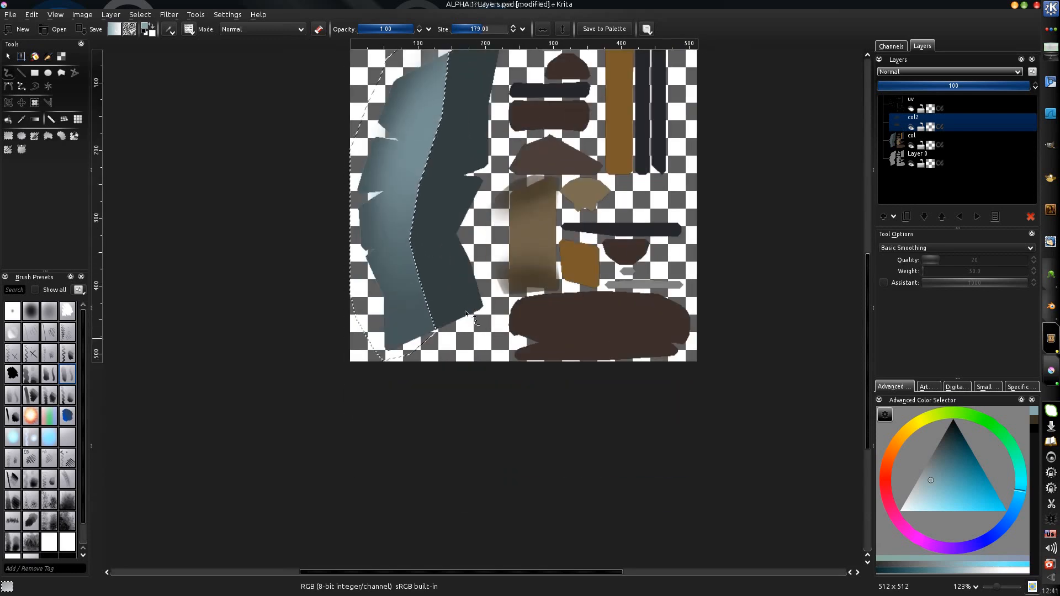
pyautogui.click(956, 435)
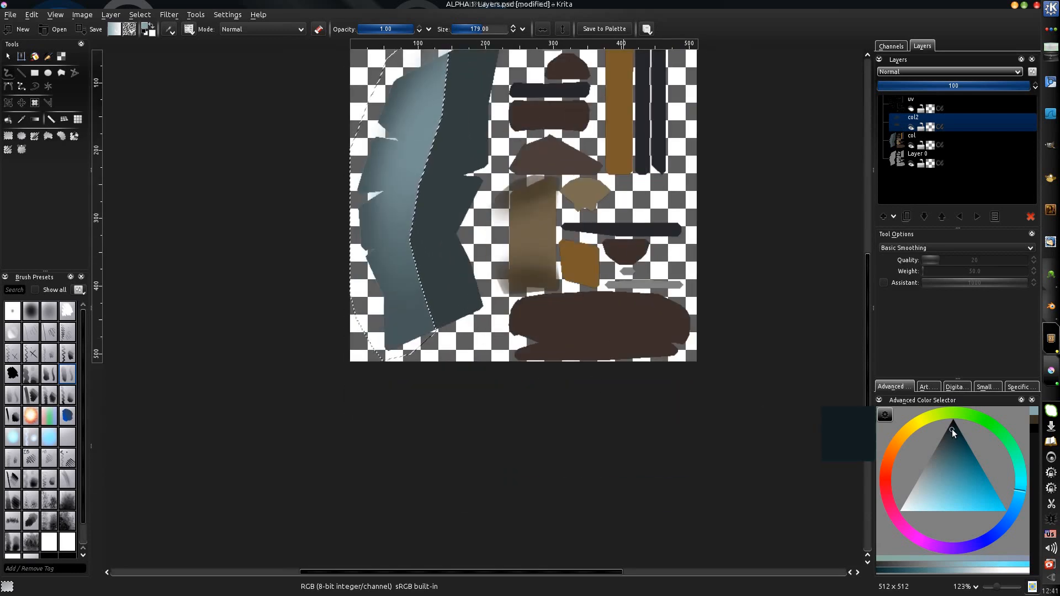
pyautogui.moveTo(422, 363); pyautogui.dragTo(372, 365)
pyautogui.hotkey('ctrl', 'z')
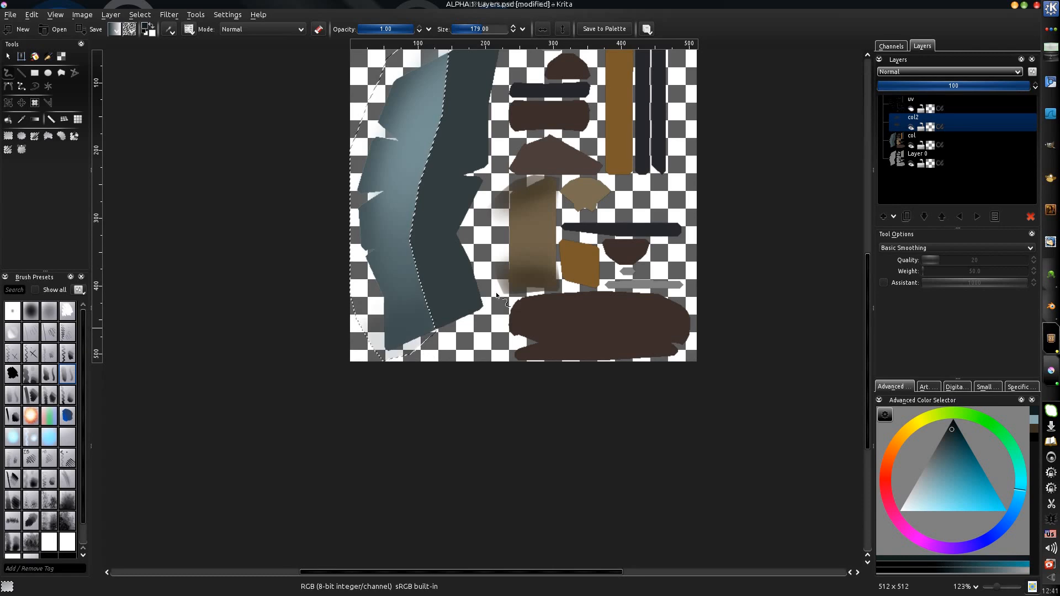
pyautogui.moveTo(436, 353); pyautogui.dragTo(408, 359)
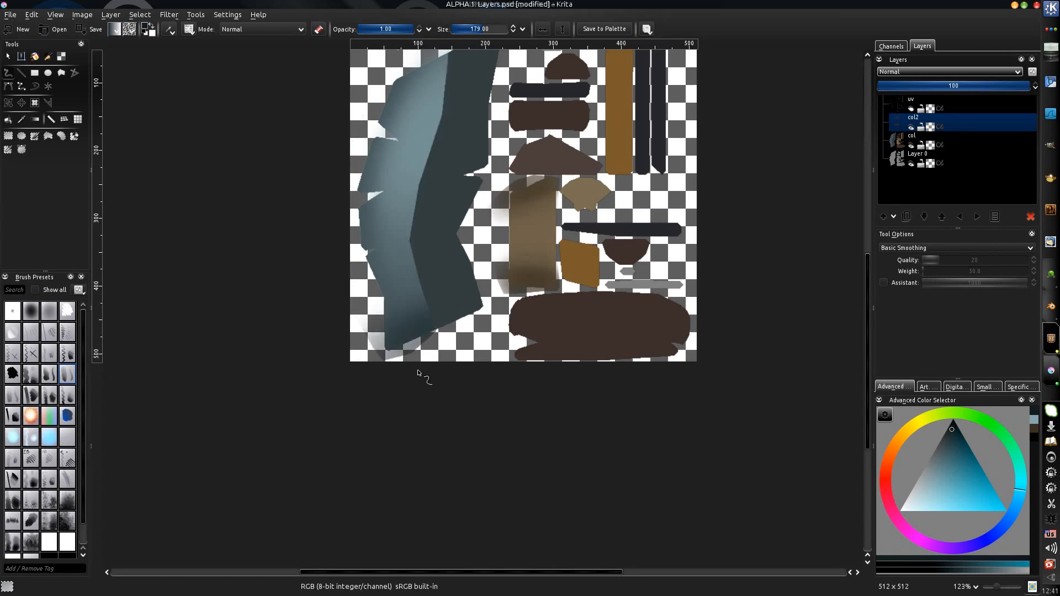
# Step: Draw a polygonal selection around the blade's lower end, cutting straight across both the light and dark areas
pyautogui.keyDown('ctrl'); pyautogui.moveTo(418, 373); pyautogui.dragTo(445, 336, button='middle'); pyautogui.keyUp('ctrl')
pyautogui.press('l')
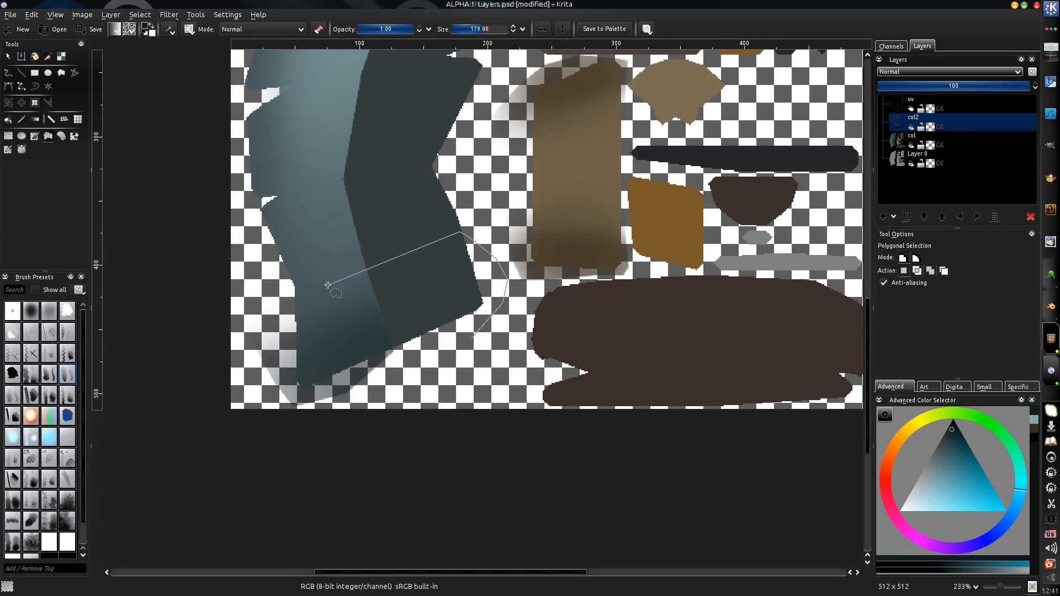
pyautogui.doubleClick(467, 345)
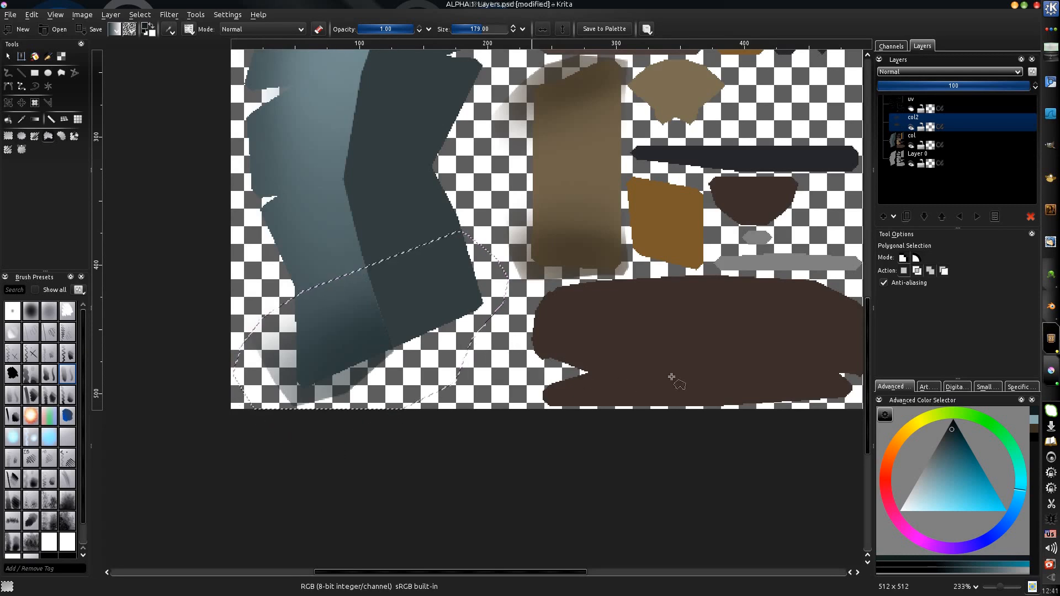
# Step: Paint near-black blue shading across the selected lower end of the blade with the brush at size 104
pyautogui.press('b')
pyautogui.moveTo(381, 381); pyautogui.dragTo(497, 301)
pyautogui.moveTo(395, 375)
pyautogui.mouseDown()
pyautogui.moveTo(471, 326)
pyautogui.moveTo(368, 326)
pyautogui.mouseUp()
pyautogui.moveTo(489, 298)
pyautogui.mouseDown()
pyautogui.moveTo(353, 384)
pyautogui.moveTo(291, 385)
pyautogui.mouseUp()
pyautogui.keyDown('ctrl'); pyautogui.moveTo(437, 334); pyautogui.dragTo(402, 348, button='middle'); pyautogui.keyUp('ctrl')
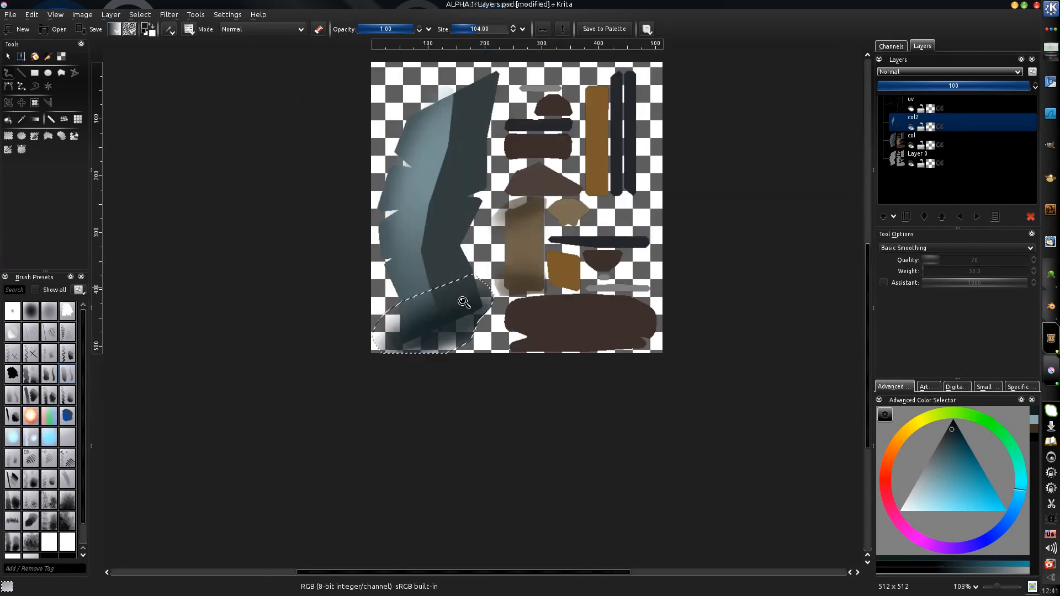
pyautogui.keyDown('ctrl'); pyautogui.moveTo(464, 302); pyautogui.dragTo(476, 300, button='middle'); pyautogui.keyUp('ctrl')
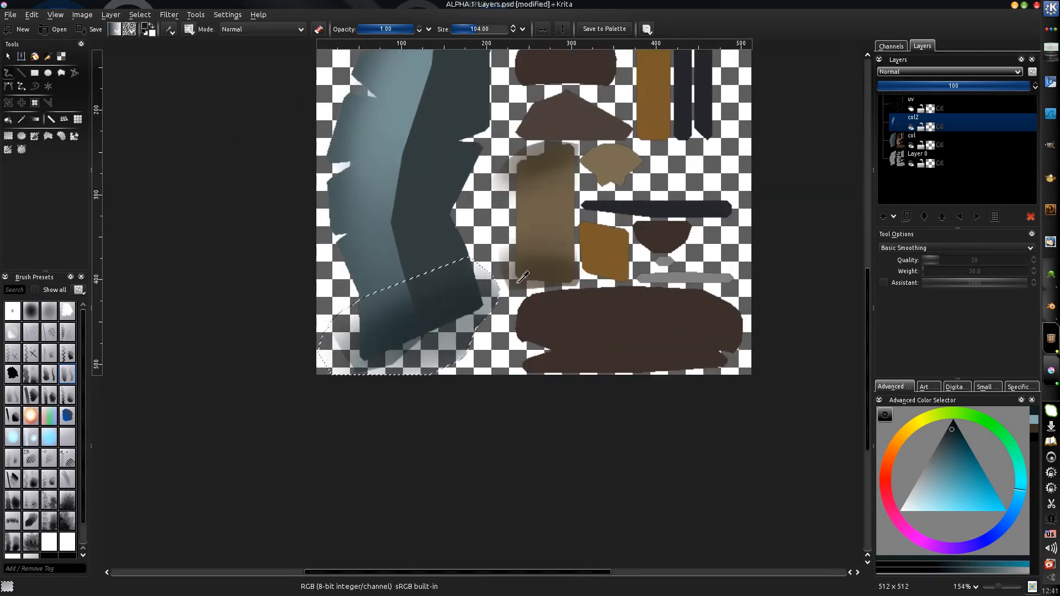
# Step: Clear the selection and draw a polygonal selection around the tan fan-shaped piece
pyautogui.keyDown('ctrl'); pyautogui.moveTo(495, 268); pyautogui.dragTo(442, 345, button='middle'); pyautogui.keyUp('ctrl')
pyautogui.keyDown('ctrl'); pyautogui.moveTo(442, 345); pyautogui.dragTo(541, 251, button='middle'); pyautogui.keyUp('ctrl')
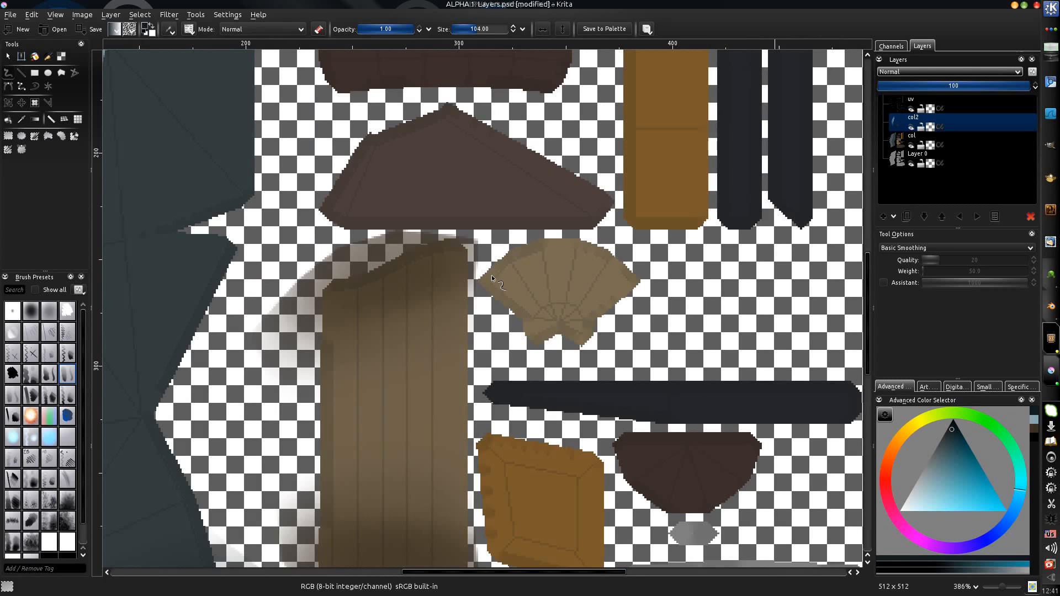
pyautogui.press('l')
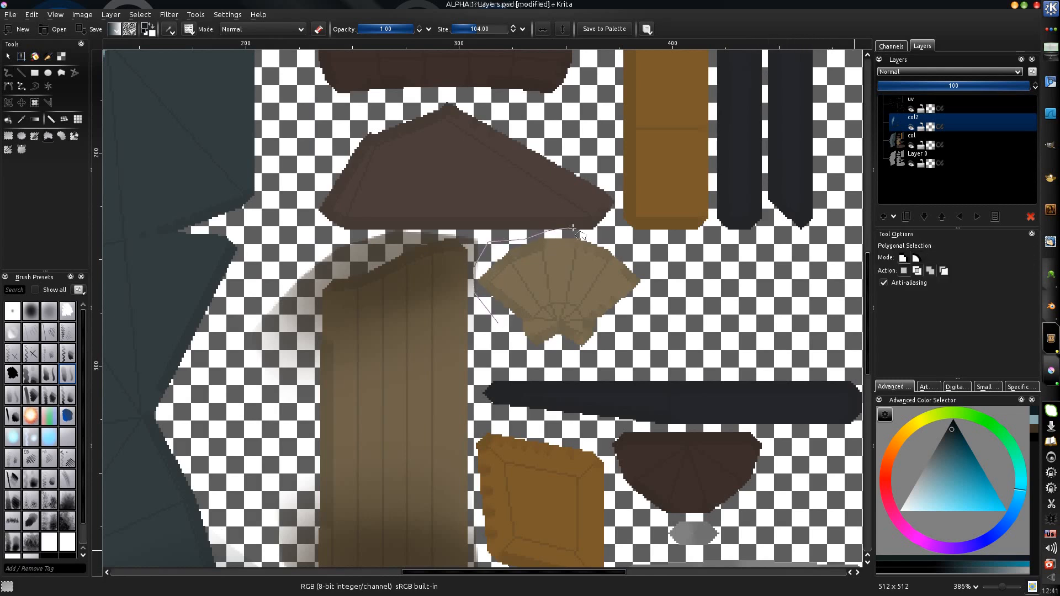
pyautogui.doubleClick(513, 347)
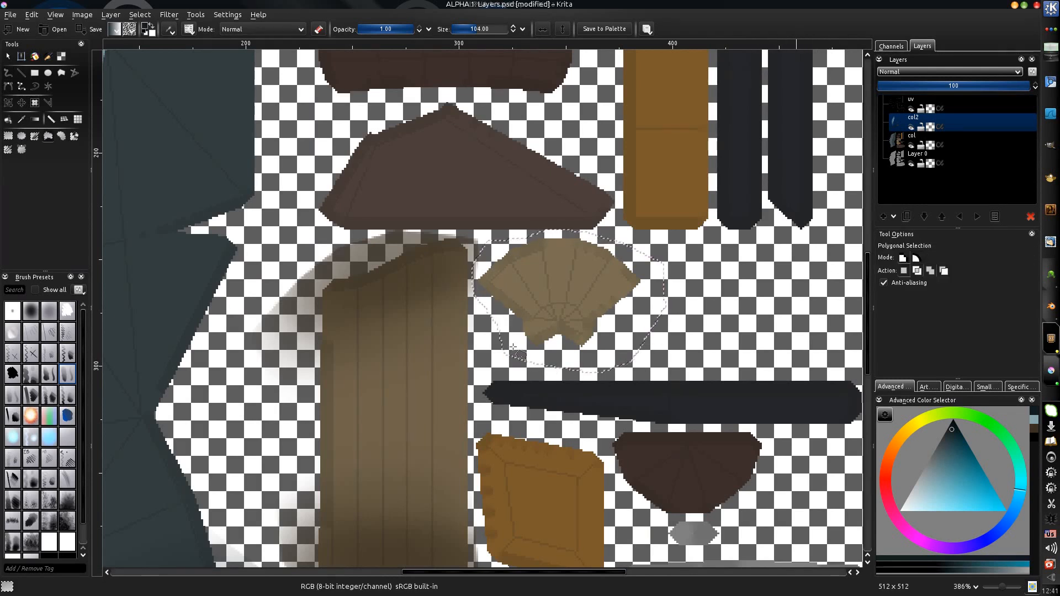
# Step: Darken the tan sampled from the grip, set the brush size to 43, and shade the fan piece's upper curved edge
pyautogui.press('b')
pyautogui.keyDown('shift'); pyautogui.moveTo(509, 294); pyautogui.dragTo(395, 259); pyautogui.keyUp('shift')
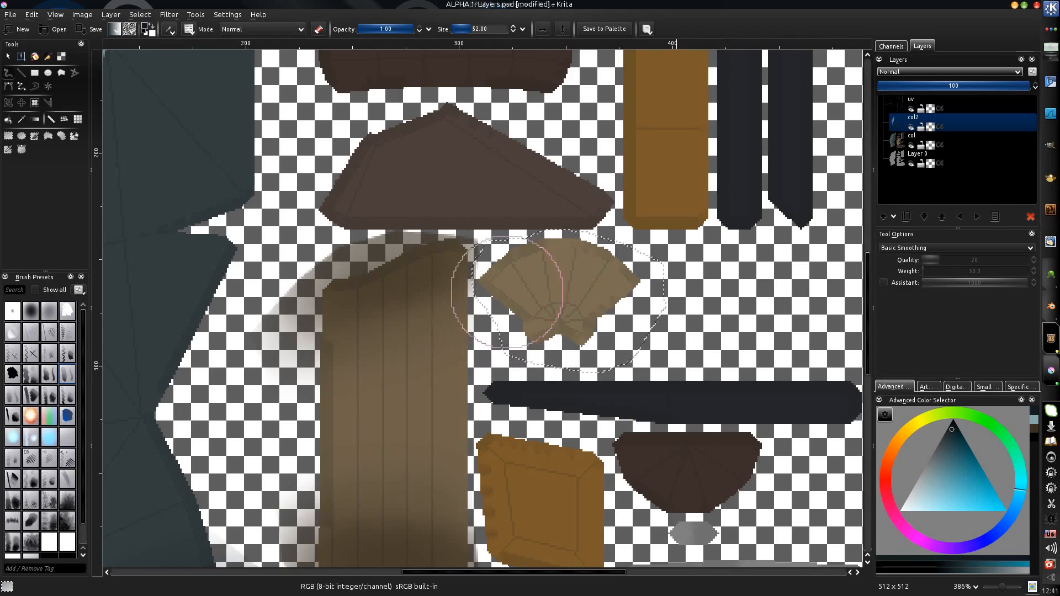
pyautogui.keyDown('ctrl'); pyautogui.click(418, 266); pyautogui.keyUp('ctrl')
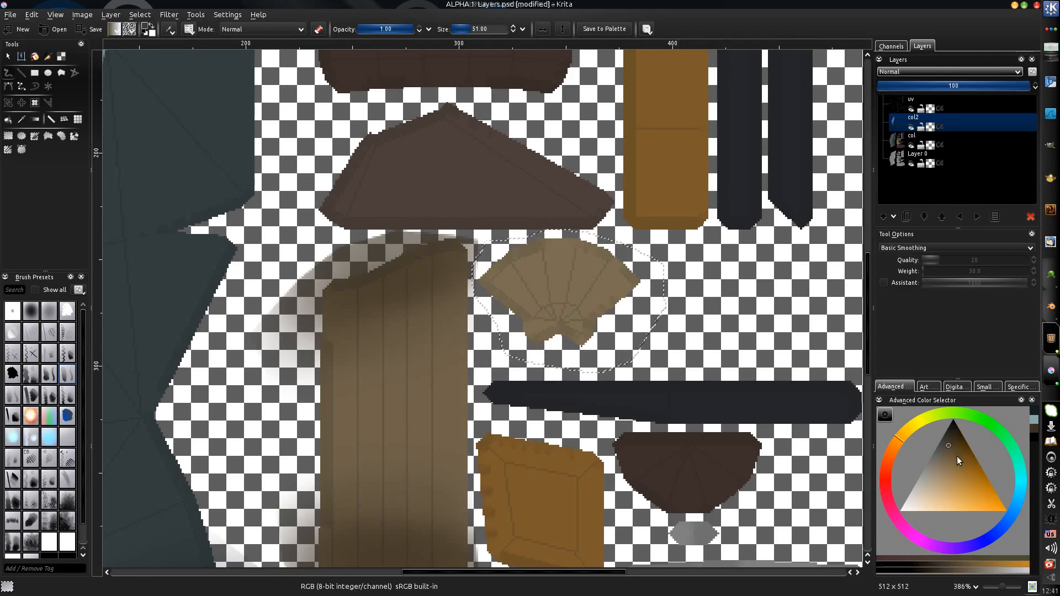
pyautogui.click(949, 439)
pyautogui.moveTo(492, 270)
pyautogui.keyDown('shift'); pyautogui.mouseDown()
pyautogui.moveTo(472, 271)
pyautogui.moveTo(522, 241)
pyautogui.moveTo(654, 285)
pyautogui.mouseUp(); pyautogui.keyUp('shift')
pyautogui.moveTo(476, 283)
pyautogui.mouseDown()
pyautogui.moveTo(519, 247)
pyautogui.moveTo(636, 272)
pyautogui.moveTo(646, 312)
pyautogui.mouseUp()
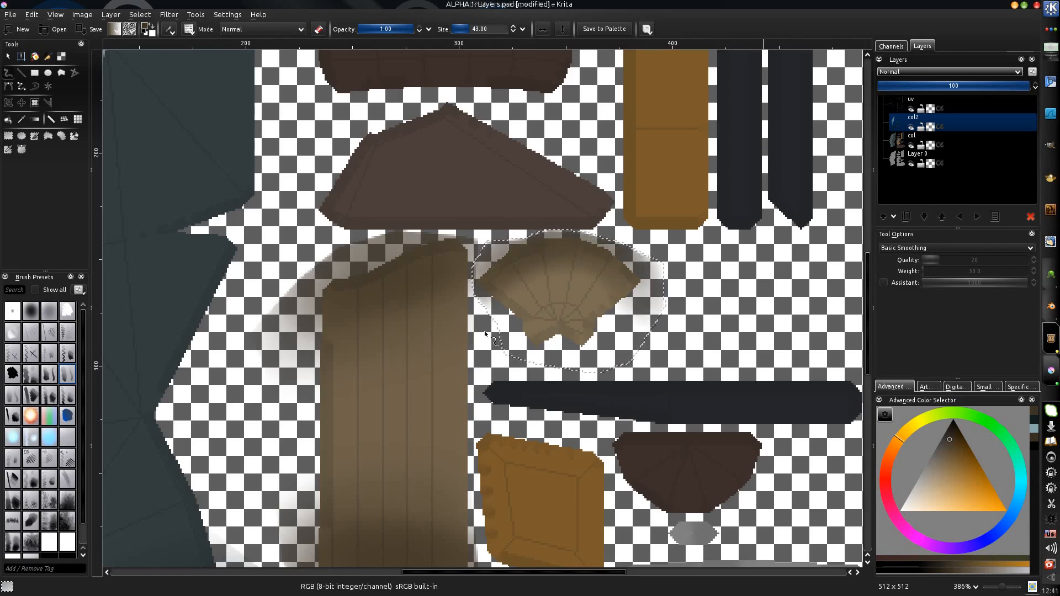
# Step: Paint a lighter tan over the fan piece's narrow lower tip and clear the selection
pyautogui.moveTo(940, 470); pyautogui.dragTo(932, 487)
pyautogui.moveTo(522, 335); pyautogui.dragTo(562, 327)
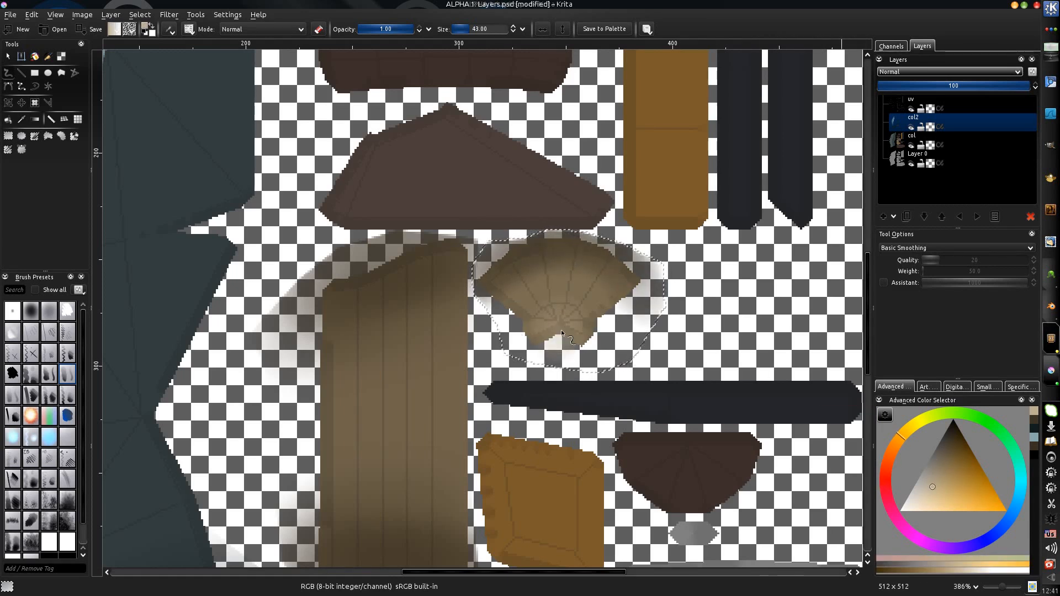
pyautogui.hotkey('ctrl', 'shift', 'a')
# Step: Draw a polygonal selection around the brown triangular piece above the grip
pyautogui.moveTo(520, 226); pyautogui.dragTo(472, 359, button='middle')
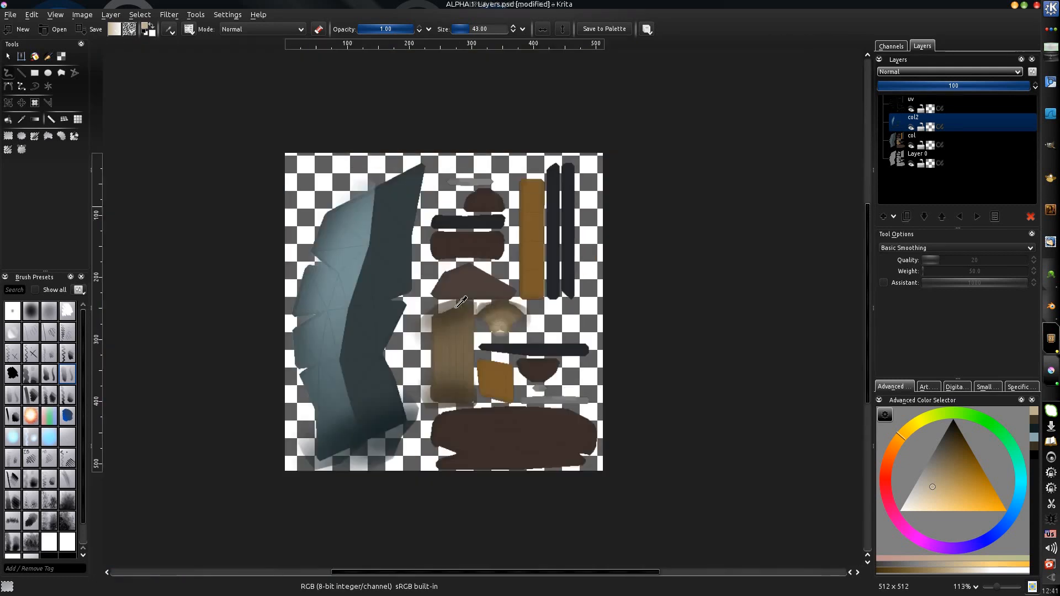
pyautogui.moveTo(450, 253)
pyautogui.mouseDown(button='middle')
pyautogui.moveTo(440, 312)
pyautogui.moveTo(438, 265)
pyautogui.mouseUp(button='middle')
pyautogui.moveTo(459, 310); pyautogui.dragTo(525, 246, button='middle')
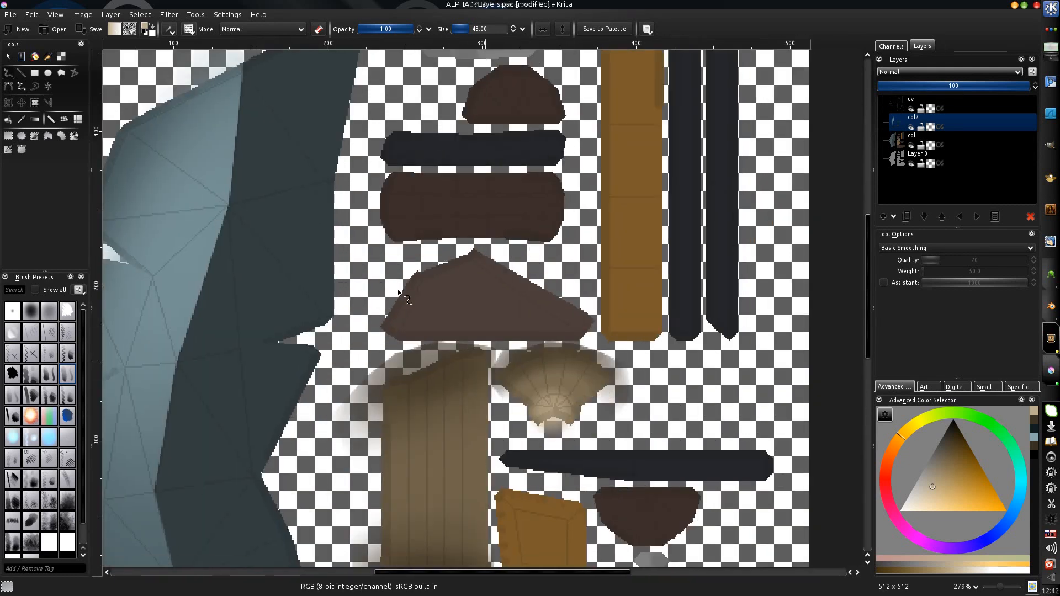
pyautogui.press('l')
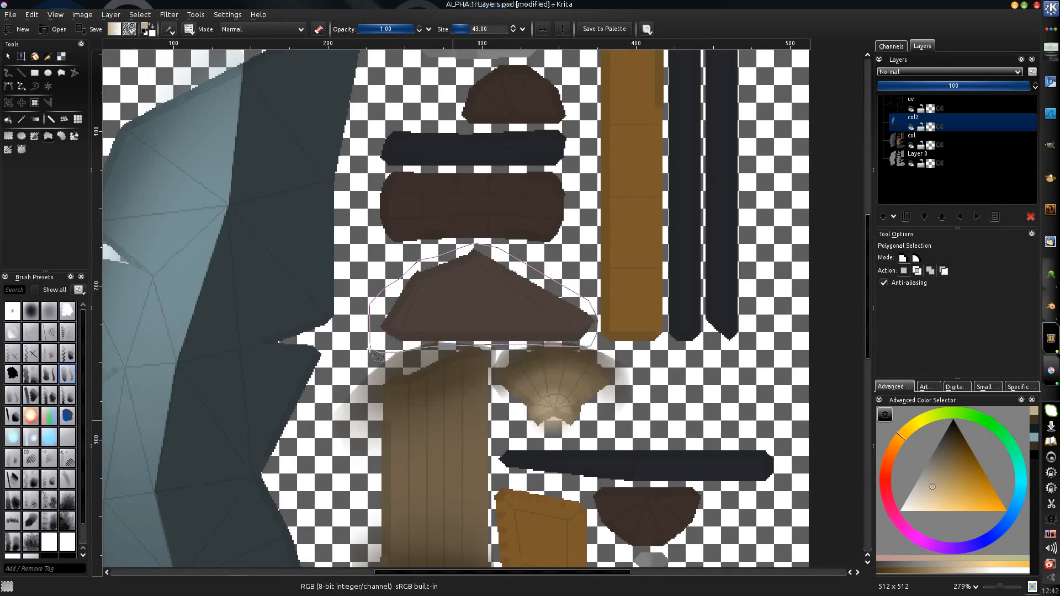
pyautogui.doubleClick(370, 349)
# Step: Darken the brown sampled from the triangular piece, set the brush size to 54, and shade its peak and upper middle
pyautogui.moveTo(433, 305); pyautogui.dragTo(425, 294, button='middle')
pyautogui.press('b')
pyautogui.keyDown('shift'); pyautogui.moveTo(454, 299); pyautogui.dragTo(473, 301); pyautogui.keyUp('shift')
pyautogui.keyDown('ctrl'); pyautogui.click(501, 294); pyautogui.keyUp('ctrl')
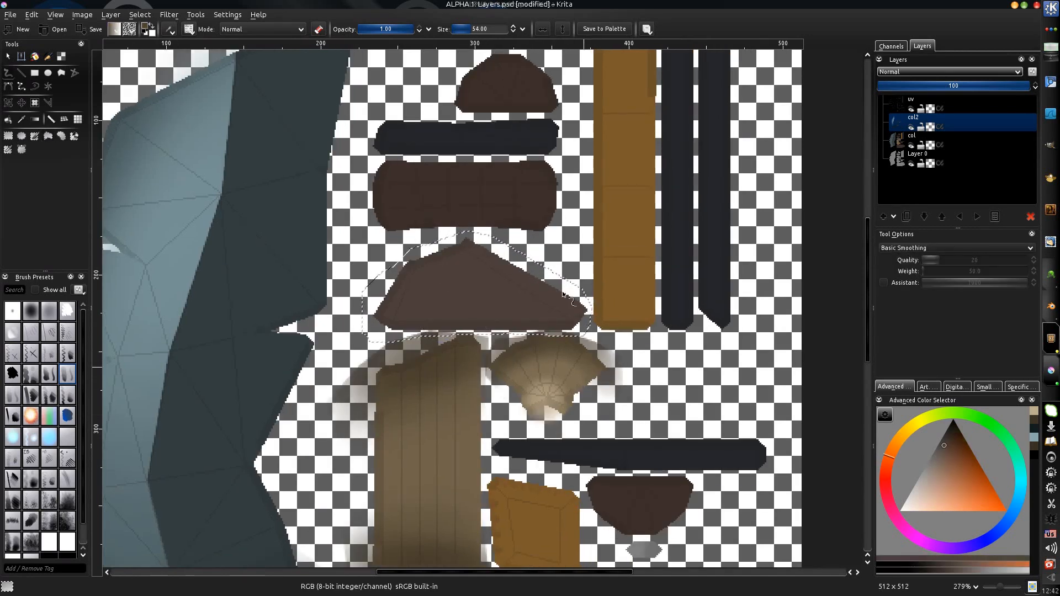
pyautogui.moveTo(974, 454); pyautogui.dragTo(949, 433)
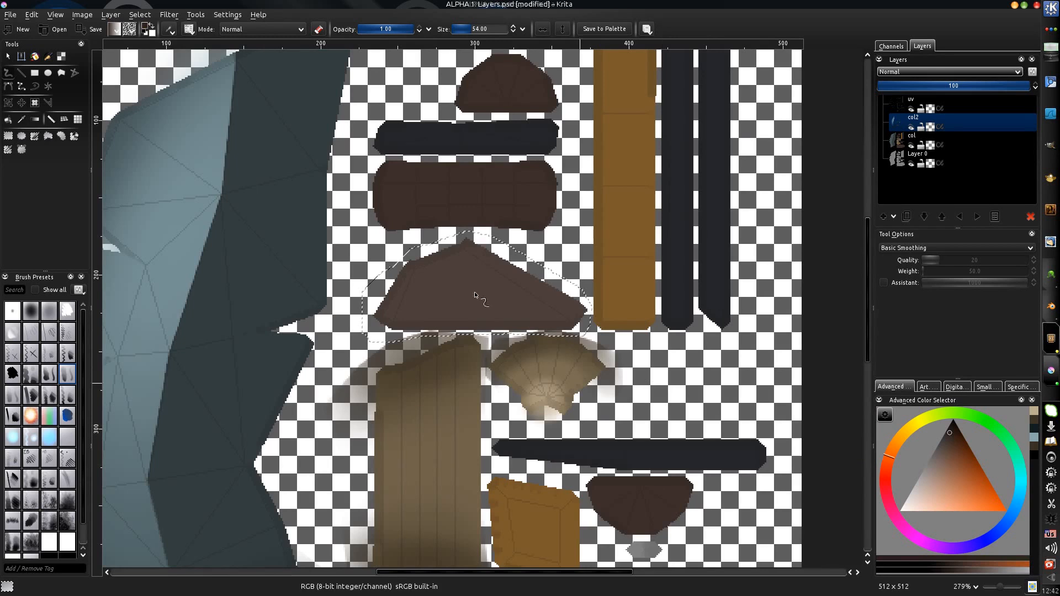
pyautogui.moveTo(514, 249)
pyautogui.mouseDown()
pyautogui.moveTo(453, 251)
pyautogui.moveTo(546, 267)
pyautogui.mouseUp()
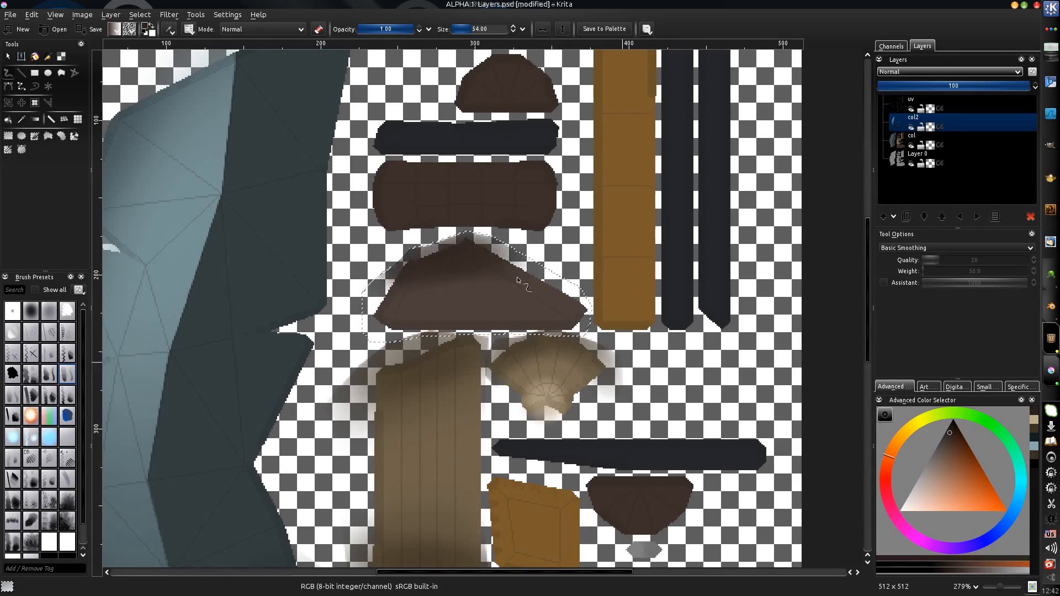
pyautogui.moveTo(379, 296); pyautogui.dragTo(464, 271)
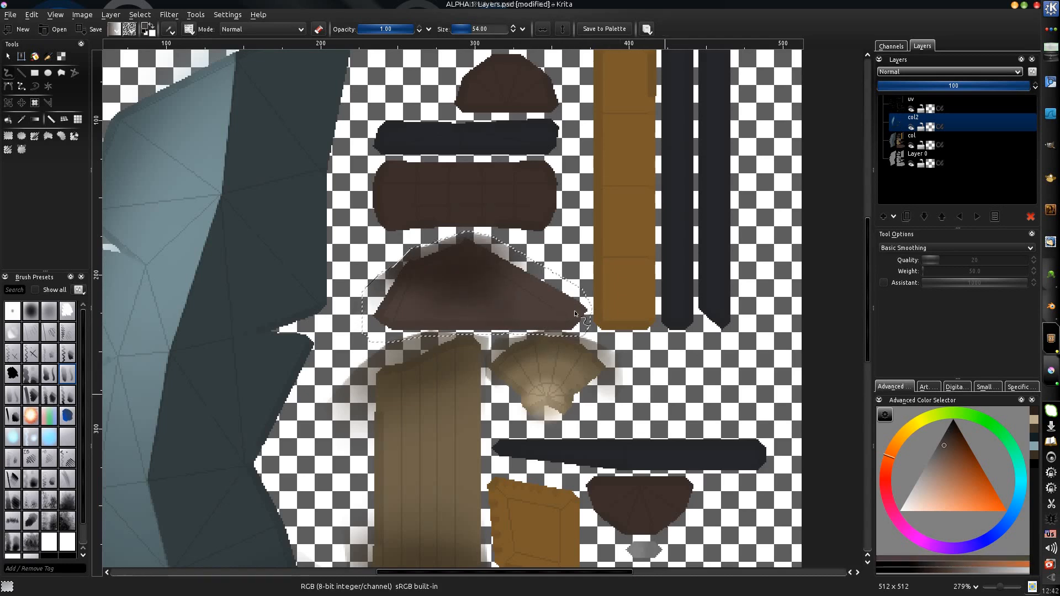
# Step: Highlight the triangular piece's two slanted edges in a lighter brown at brush size 24, and save the document
pyautogui.scroll(3, 552, 318)
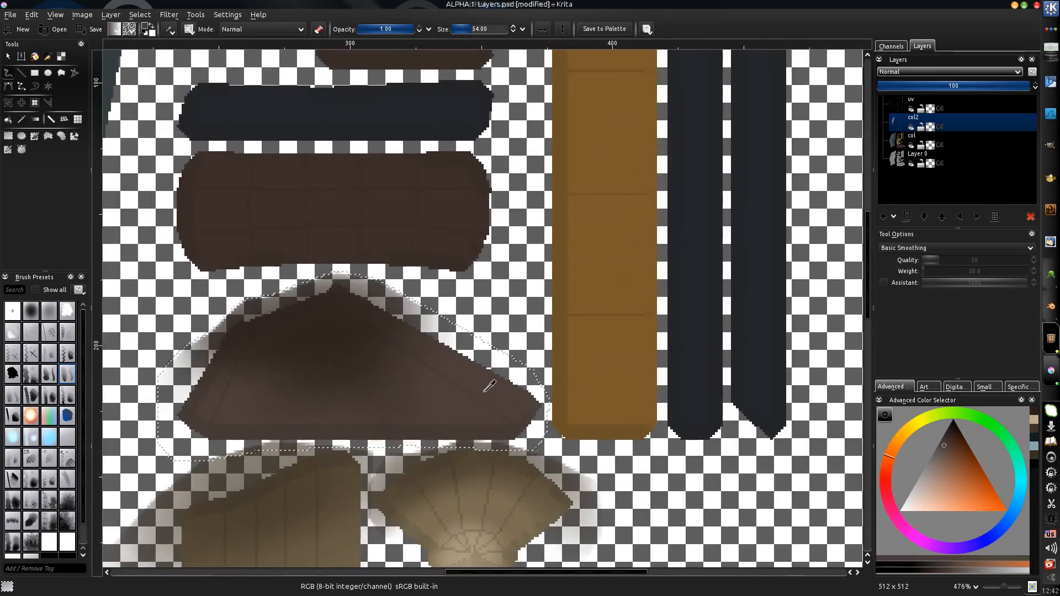
pyautogui.press('[')
pyautogui.press('[')
pyautogui.press('[')
pyautogui.press('[')
pyautogui.press('[')
pyautogui.press('[')
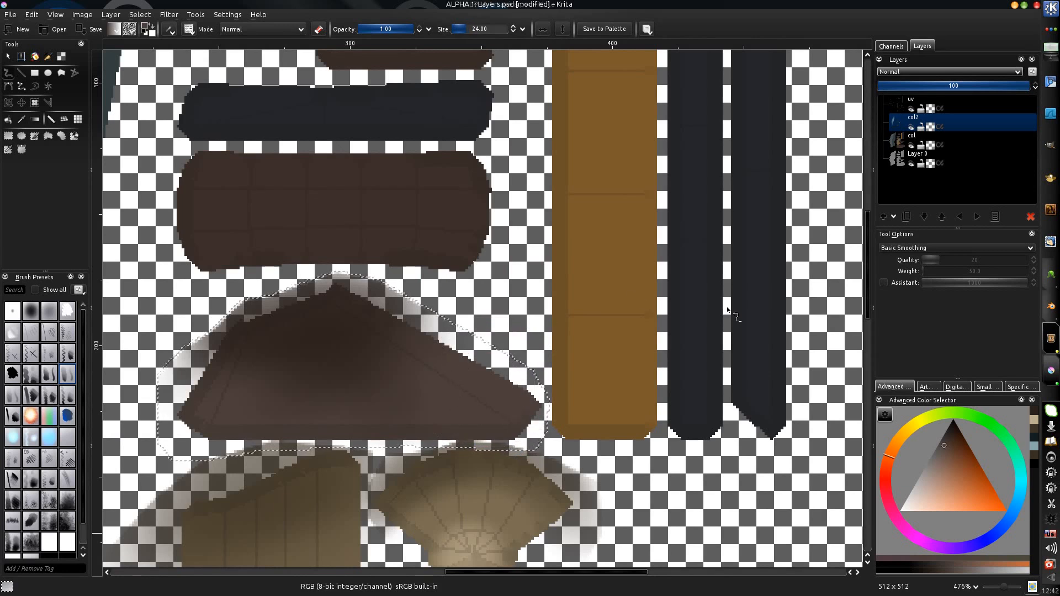
pyautogui.moveTo(939, 453); pyautogui.dragTo(936, 468)
pyautogui.moveTo(454, 367)
pyautogui.mouseDown()
pyautogui.moveTo(435, 349)
pyautogui.moveTo(511, 397)
pyautogui.moveTo(484, 381)
pyautogui.mouseUp()
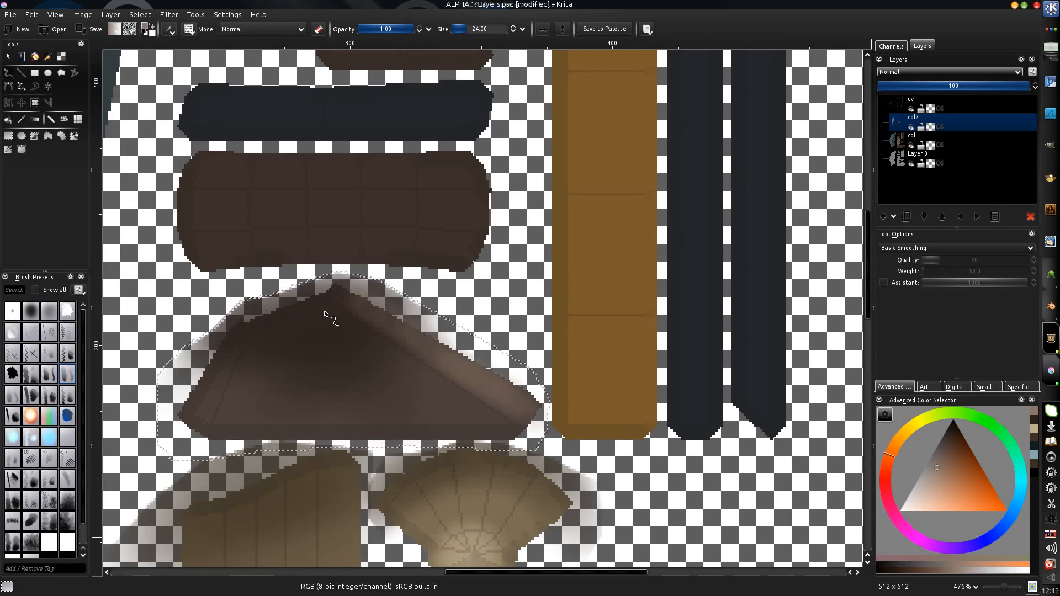
pyautogui.moveTo(186, 364); pyautogui.dragTo(188, 358, button='middle')
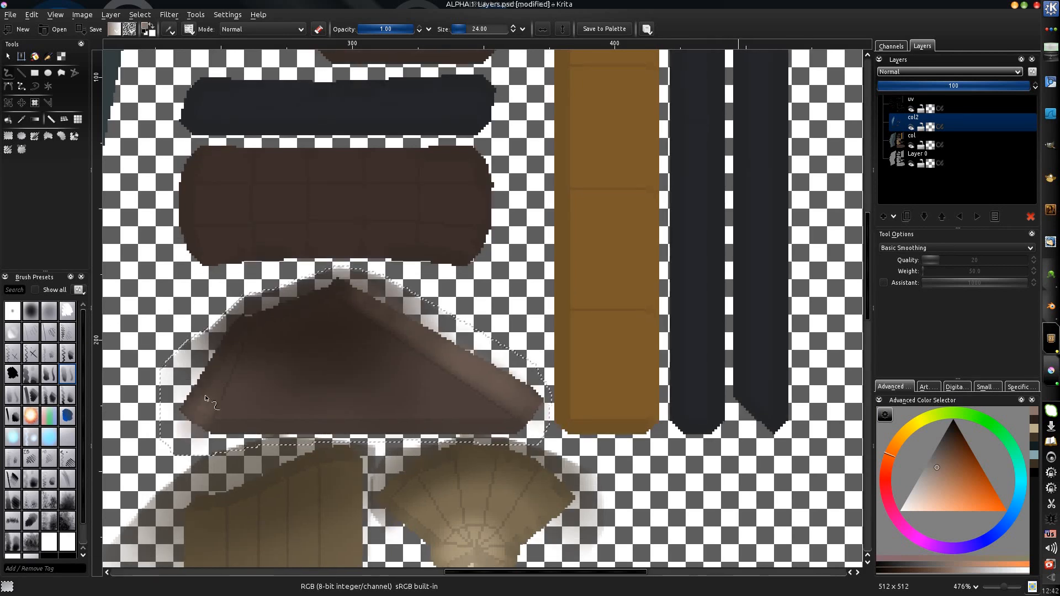
pyautogui.moveTo(396, 279); pyautogui.dragTo(350, 296, button='middle')
pyautogui.keyDown('ctrl'); pyautogui.moveTo(350, 295); pyautogui.dragTo(353, 310, button='middle'); pyautogui.keyUp('ctrl')
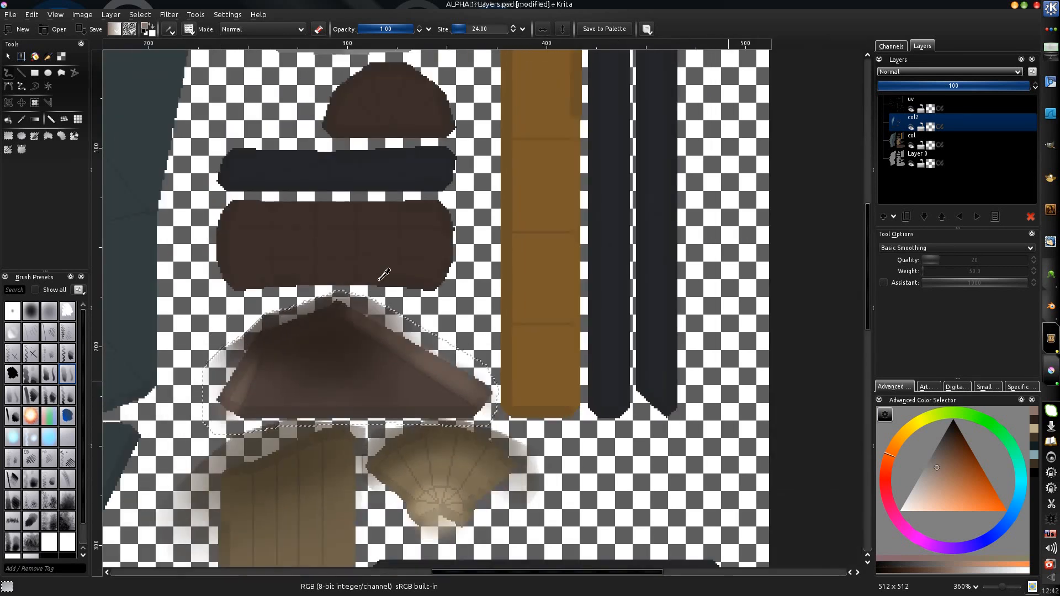
pyautogui.moveTo(381, 274)
pyautogui.keyDown('ctrl'); pyautogui.mouseDown(button='middle')
pyautogui.moveTo(367, 280)
pyautogui.moveTo(402, 272)
pyautogui.mouseUp(button='middle'); pyautogui.keyUp('ctrl')
pyautogui.hotkey('ctrl', 's')
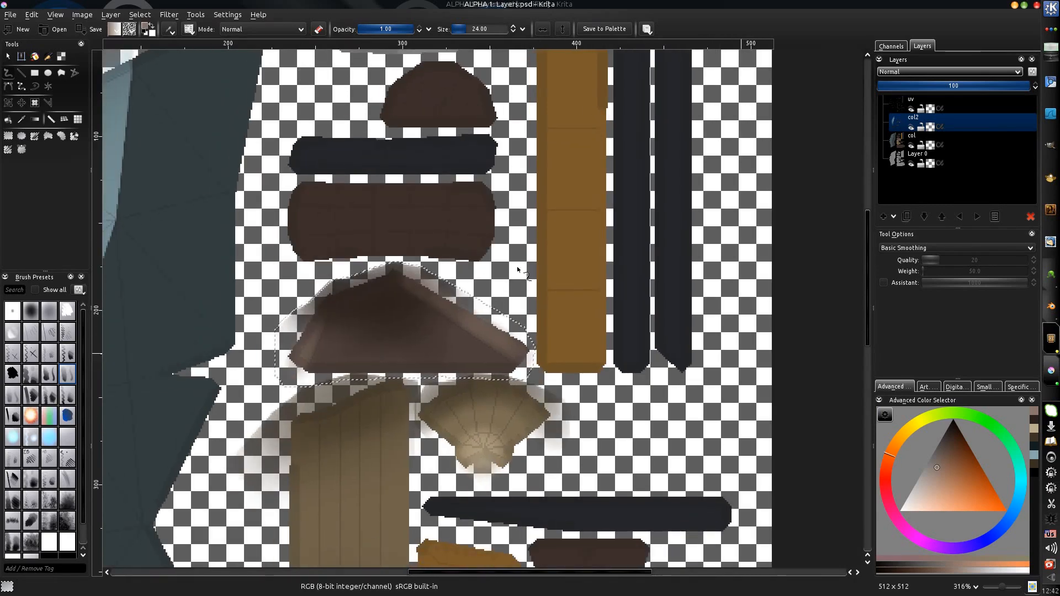
# Step: Switch to 3D-Coat and examine the updated shading on the knife's blade, guard and handle from several angles
pyautogui.hotkey('alt', 'Tab')
pyautogui.hotkey('alt', 'Tab')
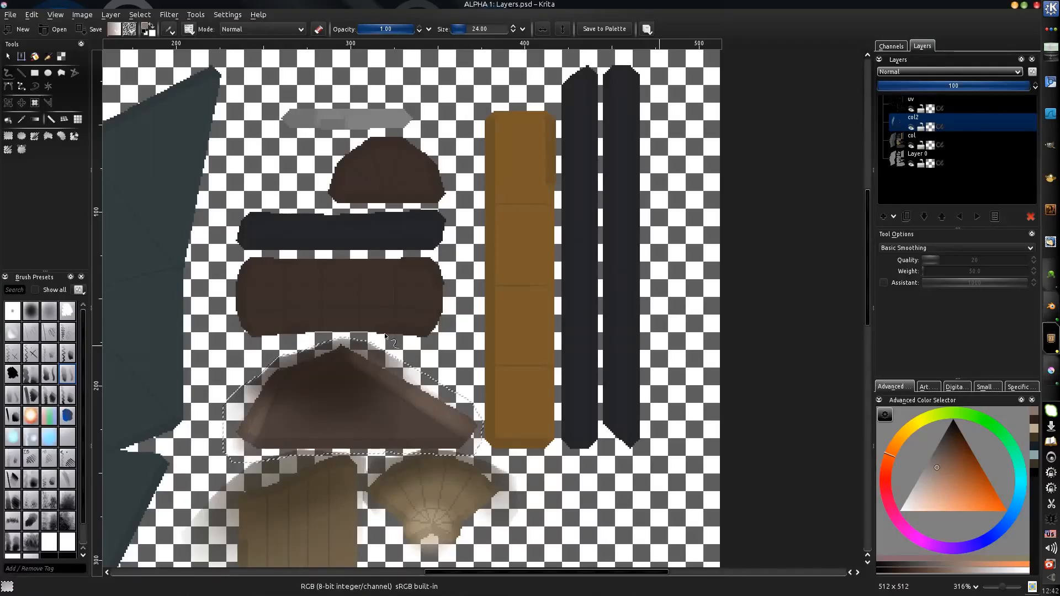
pyautogui.hotkey('alt', 'Tab')
pyautogui.hotkey('alt', 'Tab')
pyautogui.moveTo(408, 316); pyautogui.dragTo(435, 325)
pyautogui.keyDown('alt'); pyautogui.moveTo(369, 348); pyautogui.dragTo(415, 356); pyautogui.keyUp('alt')
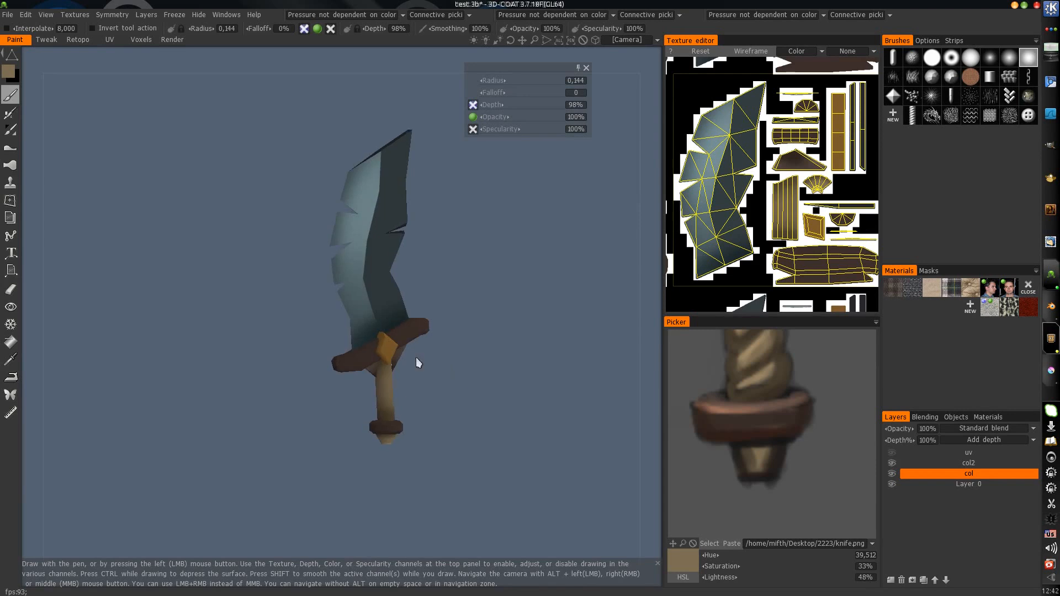
pyautogui.keyDown('alt'); pyautogui.moveTo(415, 357); pyautogui.dragTo(485, 323, button='right'); pyautogui.keyUp('alt')
pyautogui.keyDown('alt'); pyautogui.moveTo(485, 323); pyautogui.dragTo(348, 349); pyautogui.keyUp('alt')
pyautogui.keyDown('alt'); pyautogui.moveTo(347, 349); pyautogui.dragTo(436, 305, button='right'); pyautogui.keyUp('alt')
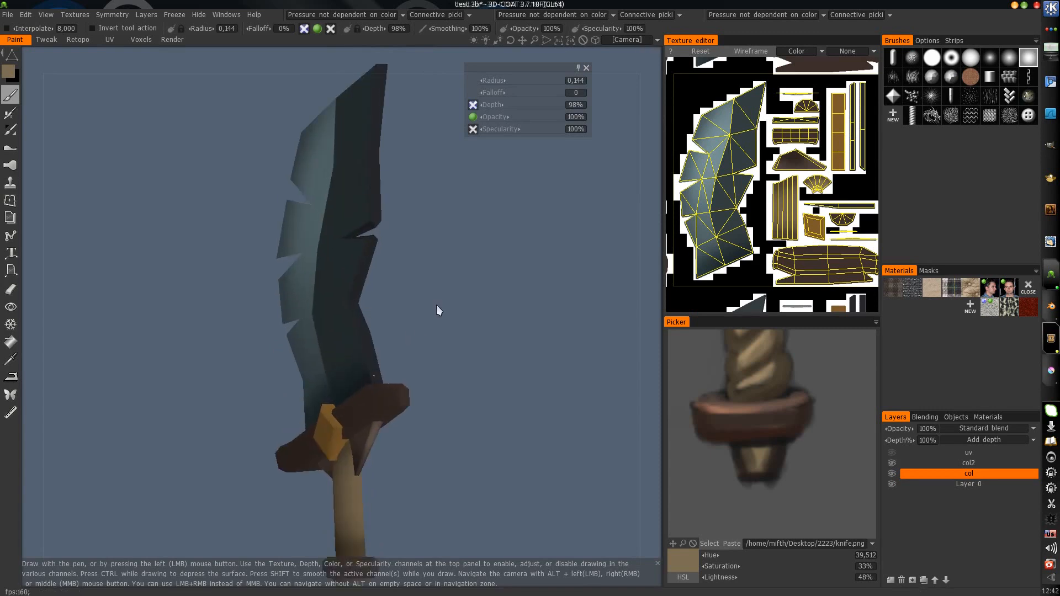
pyautogui.moveTo(437, 305)
pyautogui.keyDown('alt'); pyautogui.mouseDown()
pyautogui.moveTo(413, 411)
pyautogui.moveTo(488, 425)
pyautogui.moveTo(313, 335)
pyautogui.mouseUp(); pyautogui.keyUp('alt')
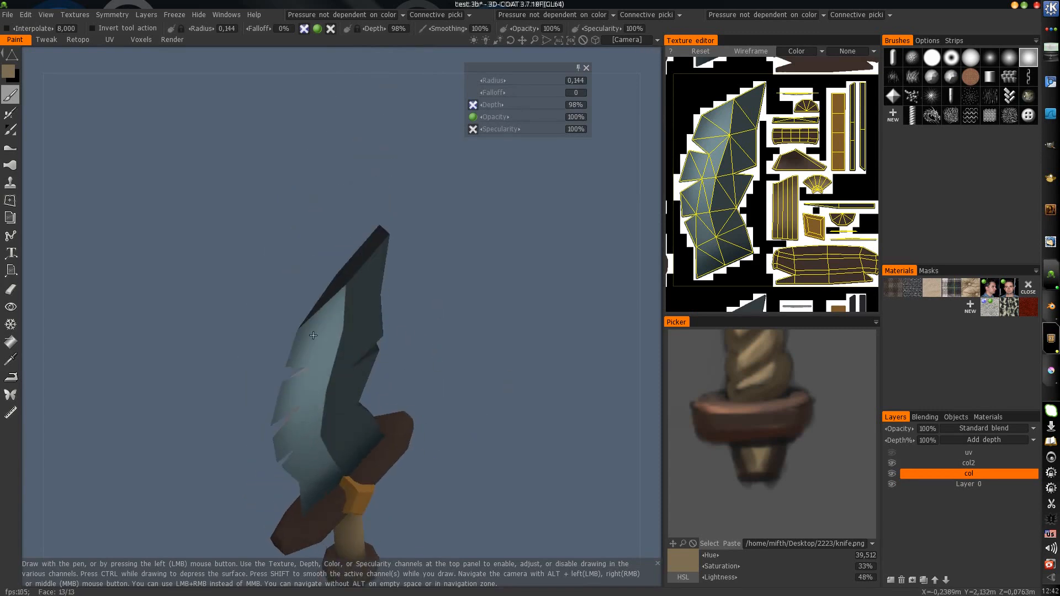
pyautogui.keyDown('alt'); pyautogui.moveTo(375, 244); pyautogui.dragTo(385, 280); pyautogui.keyUp('alt')
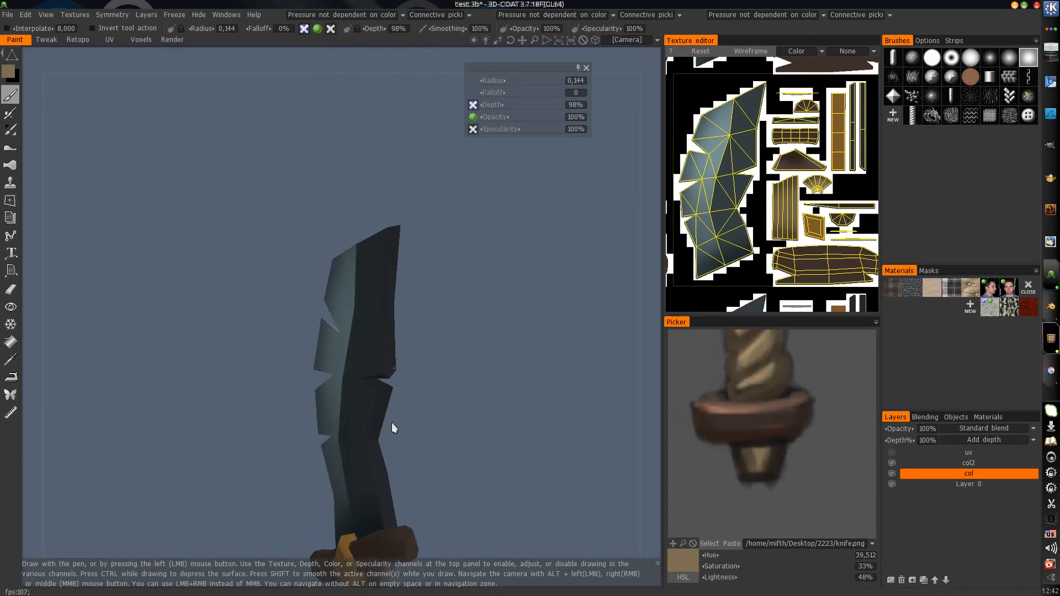
pyautogui.keyDown('alt'); pyautogui.moveTo(393, 428); pyautogui.dragTo(365, 385); pyautogui.keyUp('alt')
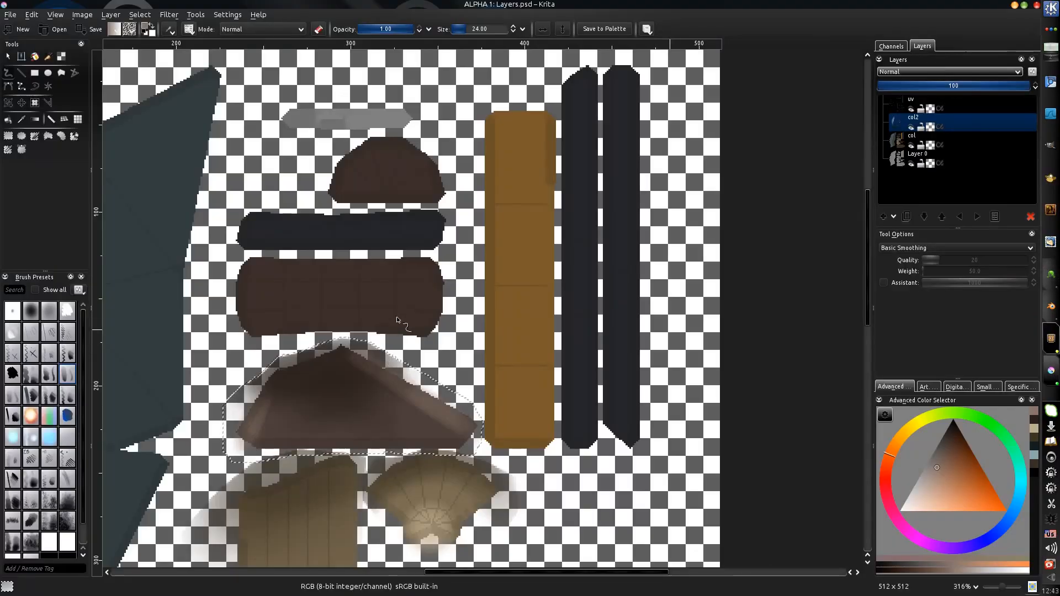
# Step: Draw a polygonal selection along the inner outline of the orange four-sided ornament piece
pyautogui.moveTo(430, 392); pyautogui.dragTo(400, 179, button='middle')
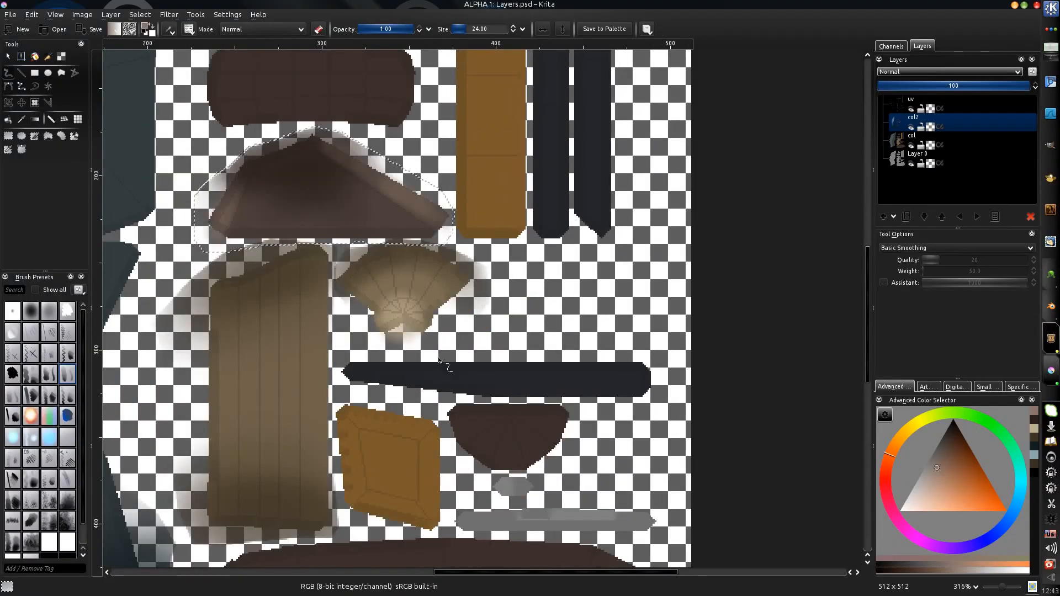
pyautogui.keyDown('ctrl'); pyautogui.moveTo(439, 361); pyautogui.dragTo(410, 291, button='middle'); pyautogui.keyUp('ctrl')
pyautogui.keyDown('ctrl'); pyautogui.moveTo(381, 359); pyautogui.dragTo(424, 240, button='middle'); pyautogui.keyUp('ctrl')
pyautogui.press('l')
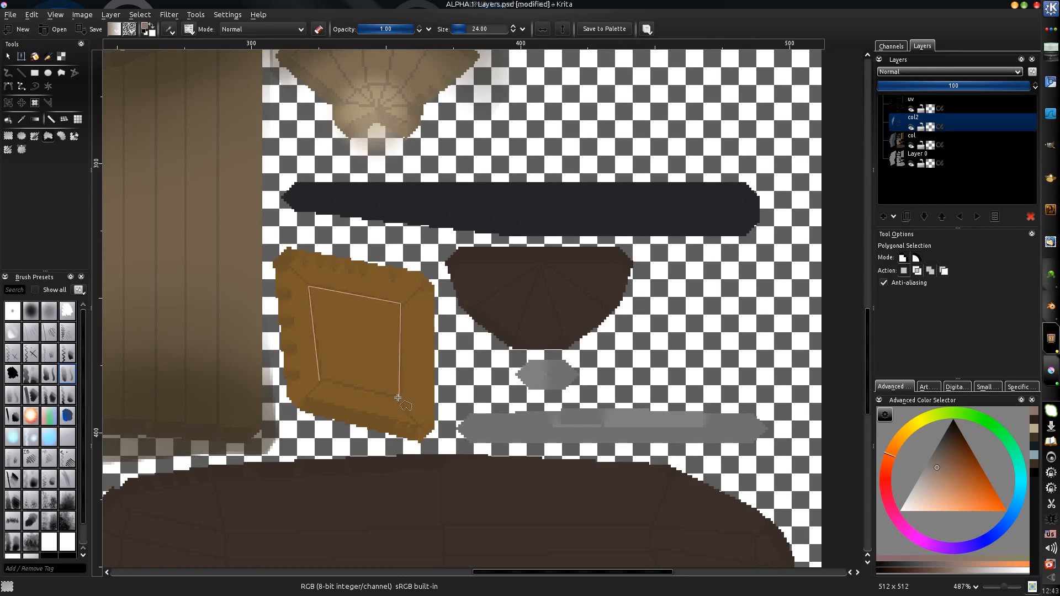
pyautogui.moveTo(375, 343); pyautogui.dragTo(360, 347, button='middle')
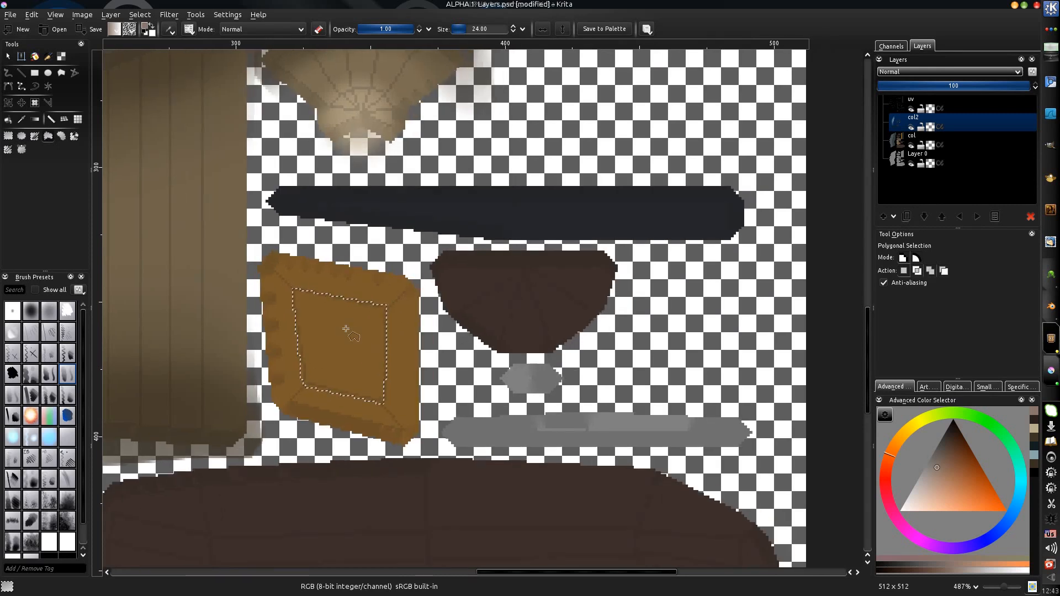
# Step: Lighten the orange sampled from the ornament, set the brush size to 32, and brush it diagonally across the selected inner face
pyautogui.press('b')
pyautogui.keyDown('ctrl'); pyautogui.click(346, 329); pyautogui.keyUp('ctrl')
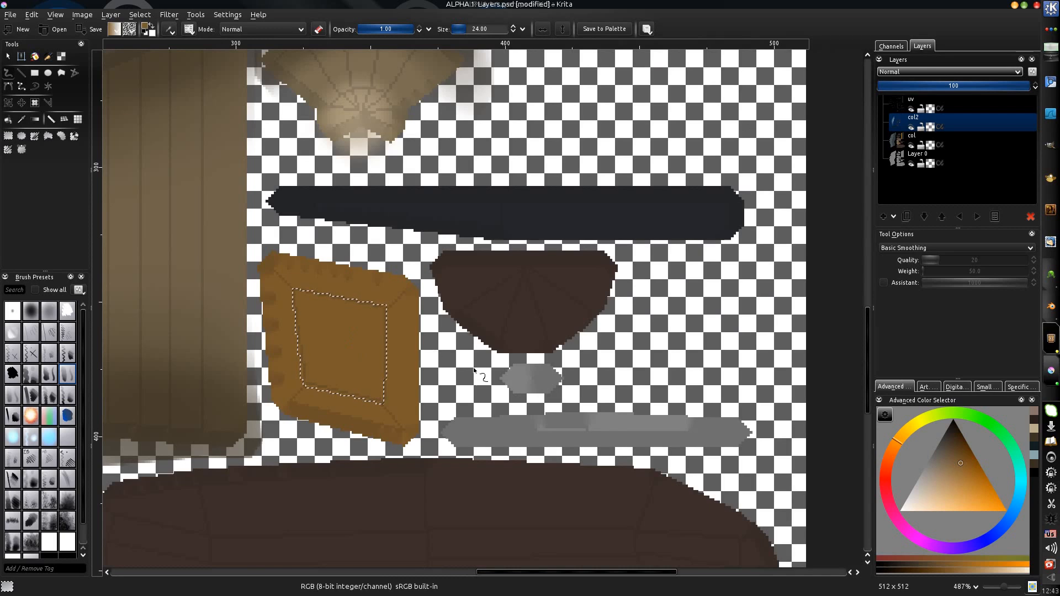
pyautogui.click(965, 496)
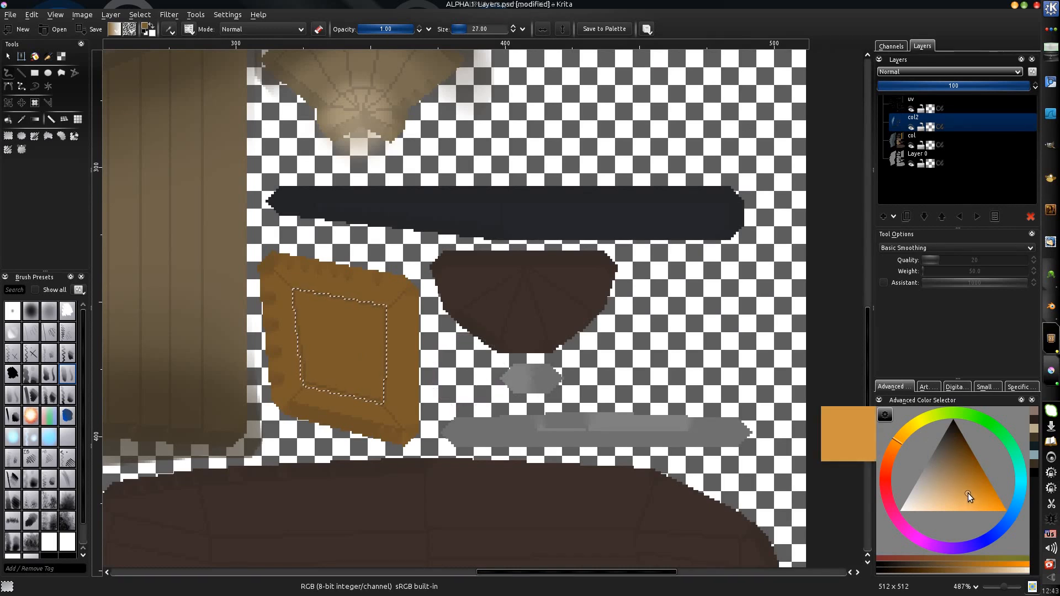
pyautogui.moveTo(967, 494); pyautogui.dragTo(968, 491)
pyautogui.press(']')
pyautogui.press(']')
pyautogui.press(']')
pyautogui.moveTo(316, 275)
pyautogui.mouseDown()
pyautogui.moveTo(323, 329)
pyautogui.moveTo(375, 329)
pyautogui.mouseUp()
pyautogui.moveTo(280, 297); pyautogui.dragTo(373, 344)
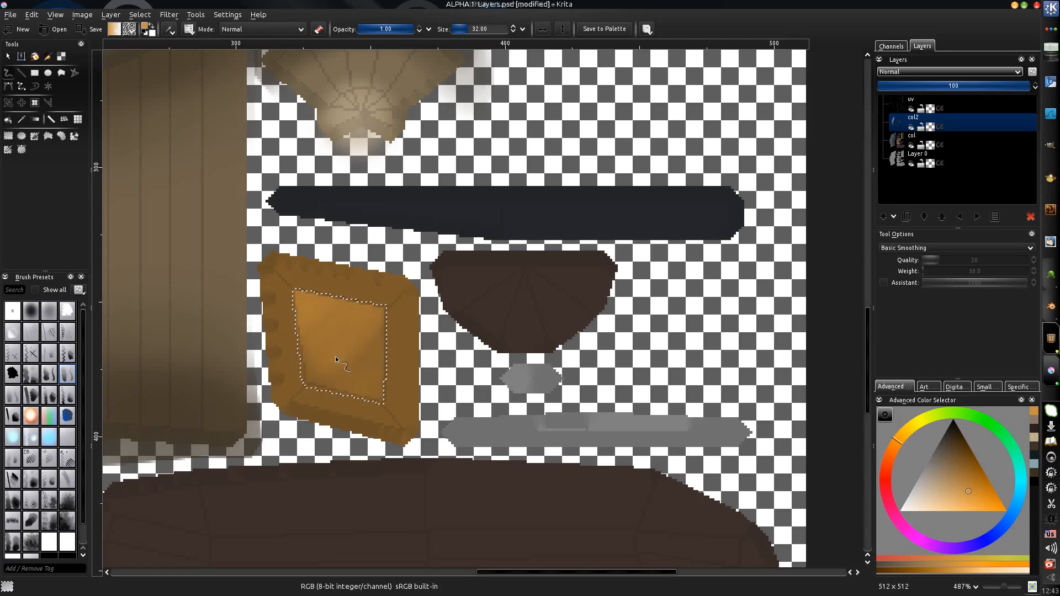
# Step: Brighten the inner face's upper corner with a paler orange at brush size 35, and save the document
pyautogui.click(965, 502)
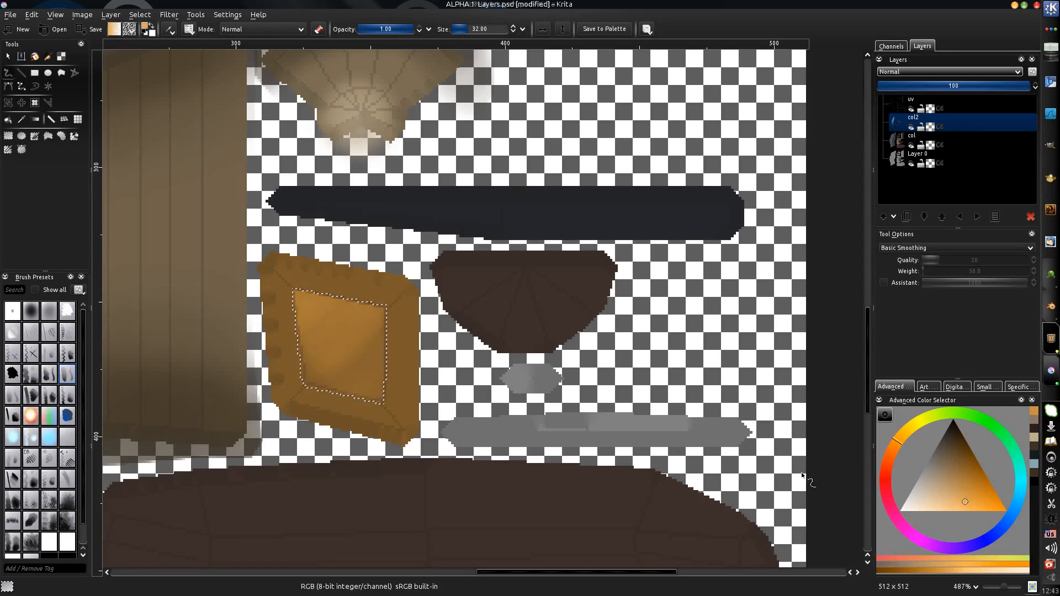
pyautogui.moveTo(312, 282)
pyautogui.mouseDown()
pyautogui.moveTo(354, 342)
pyautogui.moveTo(324, 319)
pyautogui.mouseUp()
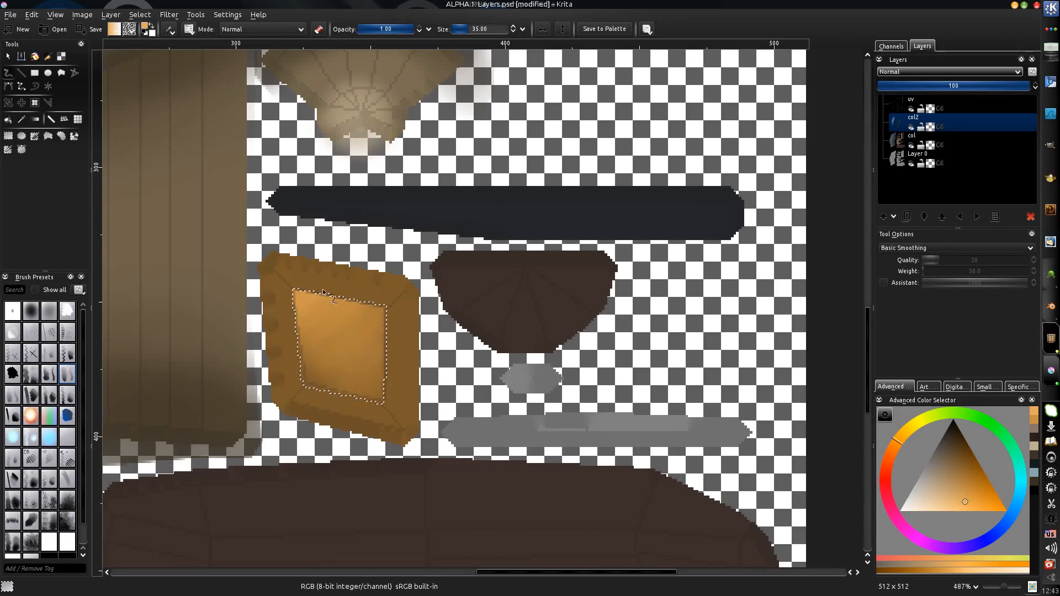
pyautogui.keyDown('ctrl'); pyautogui.click(313, 322); pyautogui.keyUp('ctrl')
pyautogui.moveTo(312, 323); pyautogui.dragTo(331, 304, button='middle')
pyautogui.keyDown('ctrl'); pyautogui.moveTo(331, 298); pyautogui.dragTo(360, 284, button='middle'); pyautogui.keyUp('ctrl')
pyautogui.hotkey('ctrl', 's')
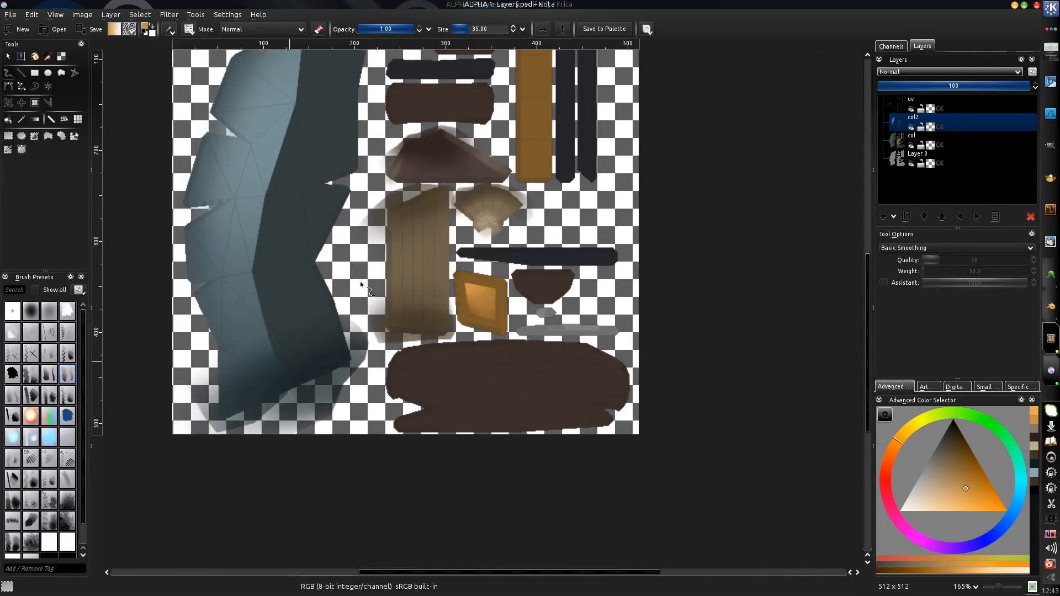
# Step: Switch to 3D-Coat and examine the ornament's new highlight and the blade shading on the model
pyautogui.hotkey('alt', 'Tab')
pyautogui.keyDown('alt'); pyautogui.moveTo(356, 316); pyautogui.dragTo(312, 332); pyautogui.keyUp('alt')
pyautogui.keyDown('alt'); pyautogui.moveTo(312, 333); pyautogui.dragTo(337, 269, button='middle'); pyautogui.keyUp('alt')
pyautogui.moveTo(338, 270)
pyautogui.keyDown('alt'); pyautogui.mouseDown()
pyautogui.moveTo(351, 320)
pyautogui.moveTo(412, 303)
pyautogui.mouseUp(); pyautogui.keyUp('alt')
pyautogui.keyDown('alt'); pyautogui.moveTo(412, 303); pyautogui.dragTo(303, 346, button='right'); pyautogui.keyUp('alt')
pyautogui.moveTo(303, 346)
pyautogui.keyDown('alt'); pyautogui.mouseDown()
pyautogui.moveTo(356, 347)
pyautogui.moveTo(343, 354)
pyautogui.mouseUp(); pyautogui.keyUp('alt')
pyautogui.keyDown('alt'); pyautogui.moveTo(343, 353); pyautogui.dragTo(391, 328, button='right'); pyautogui.keyUp('alt')
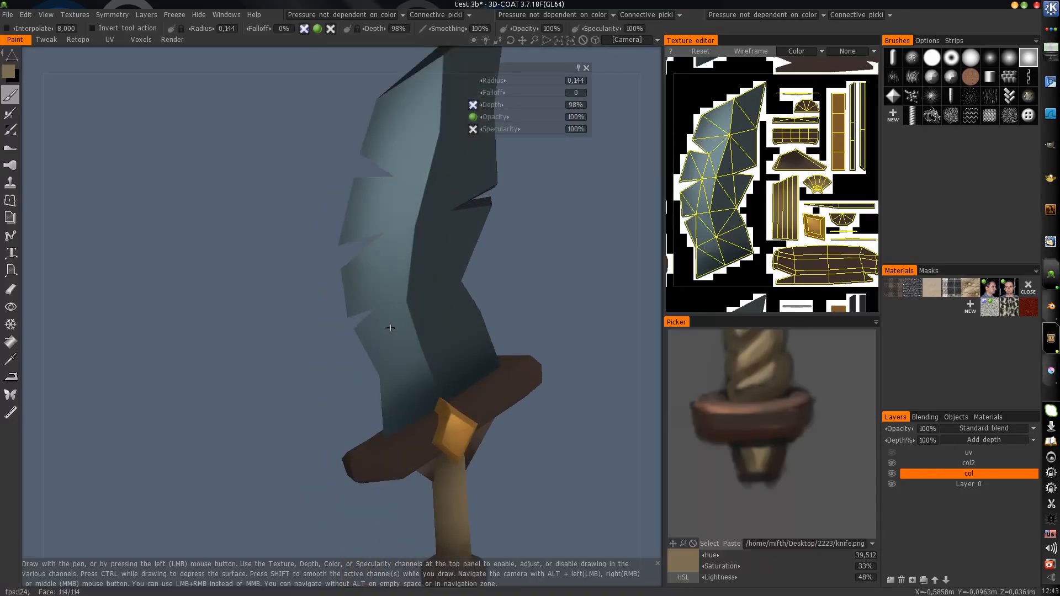
pyautogui.keyDown('alt'); pyautogui.moveTo(391, 328); pyautogui.dragTo(339, 353); pyautogui.keyUp('alt')
# Step: Switch back to Krita and draw a rectangular selection around the tall orange strip
pyautogui.hotkey('alt', 'Tab')
pyautogui.moveTo(365, 339); pyautogui.dragTo(350, 313, button='middle')
pyautogui.keyDown('ctrl'); pyautogui.moveTo(399, 289); pyautogui.dragTo(414, 182, button='middle'); pyautogui.keyUp('ctrl')
pyautogui.moveTo(414, 179); pyautogui.dragTo(290, 509, button='middle')
pyautogui.keyDown('ctrl'); pyautogui.moveTo(289, 508); pyautogui.dragTo(291, 573, button='middle'); pyautogui.keyUp('ctrl')
pyautogui.moveTo(414, 286); pyautogui.dragTo(397, 339, button='middle')
pyautogui.keyDown('ctrl'); pyautogui.moveTo(397, 339); pyautogui.dragTo(394, 292, button='middle'); pyautogui.keyUp('ctrl')
pyautogui.moveTo(362, 325); pyautogui.dragTo(376, 309, button='middle')
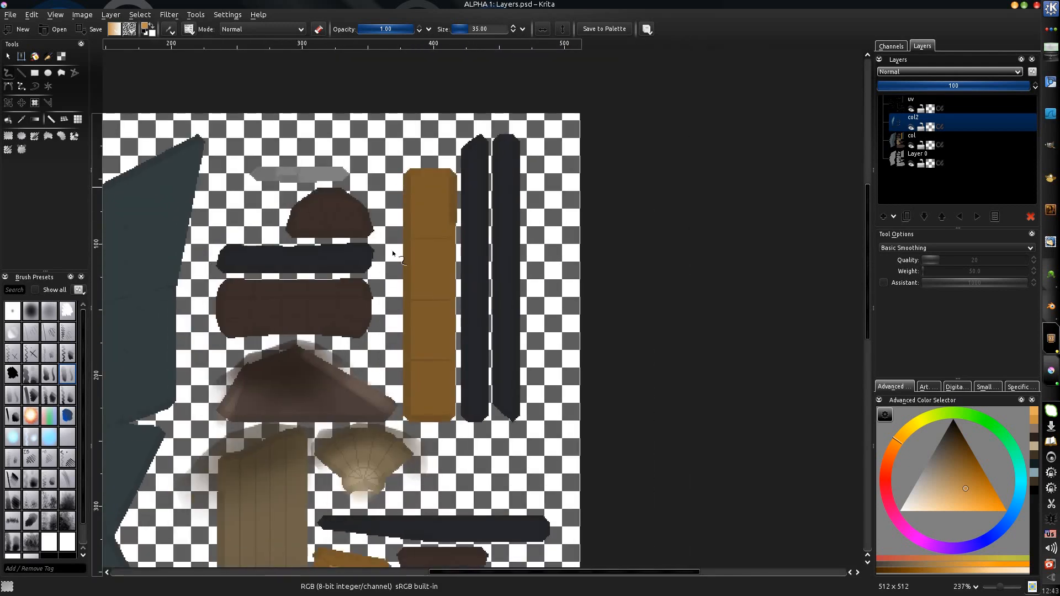
pyautogui.hotkey('ctrl', 'r')
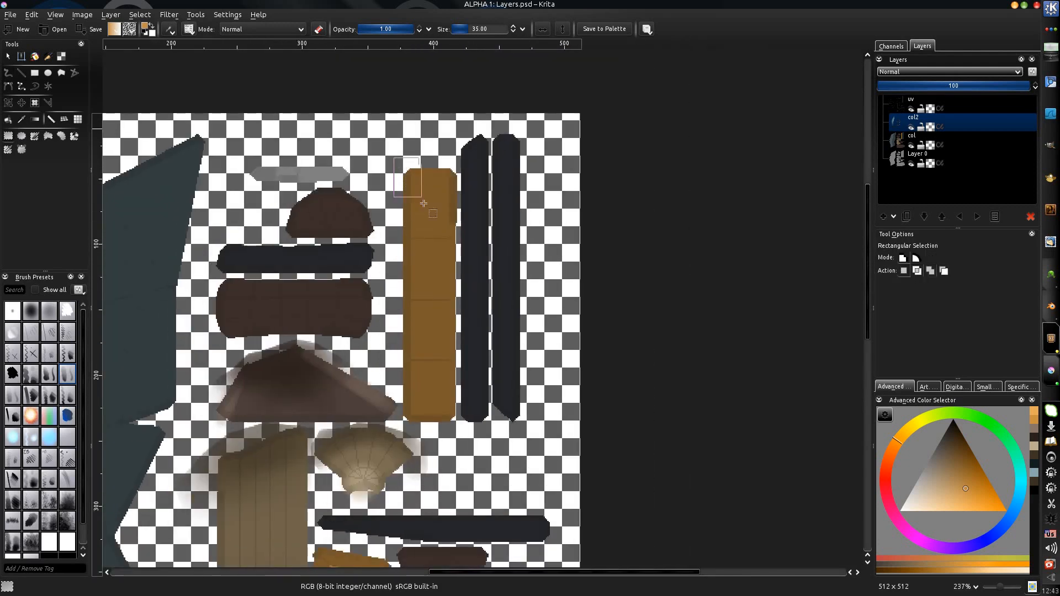
pyautogui.moveTo(424, 203)
pyautogui.mouseDown()
pyautogui.moveTo(474, 396)
pyautogui.moveTo(459, 425)
pyautogui.mouseUp()
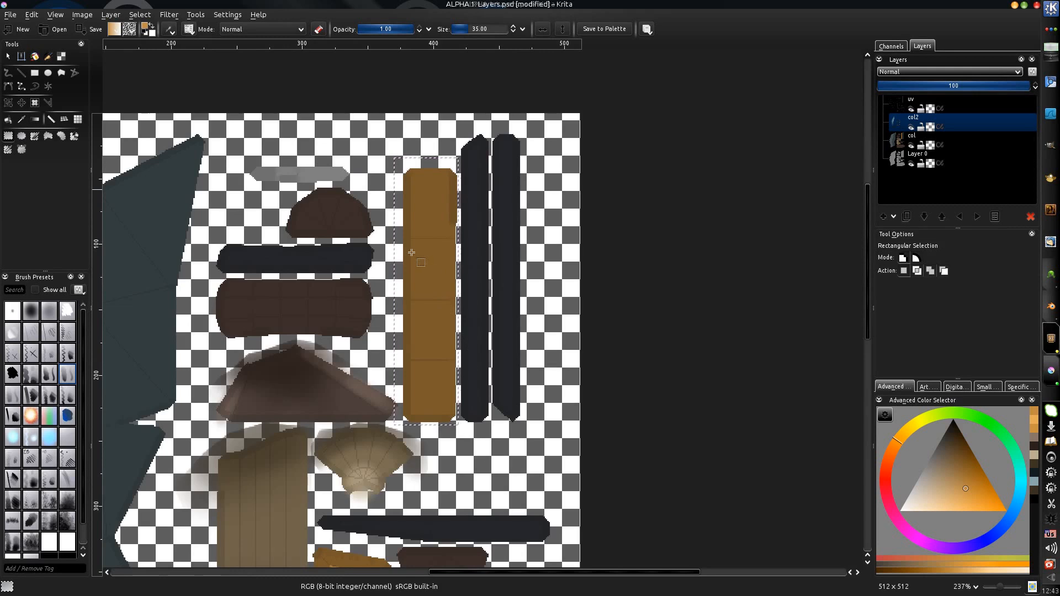
pyautogui.moveTo(415, 245); pyautogui.dragTo(412, 263, button='middle')
# Step: Sample the strip's orange at brush size 44, darken it, shade along the tall strip's long side edge, and save the document
pyautogui.press('b')
pyautogui.keyDown('shift'); pyautogui.moveTo(417, 281); pyautogui.dragTo(427, 282); pyautogui.keyUp('shift')
pyautogui.keyDown('ctrl'); pyautogui.click(427, 282); pyautogui.keyUp('ctrl')
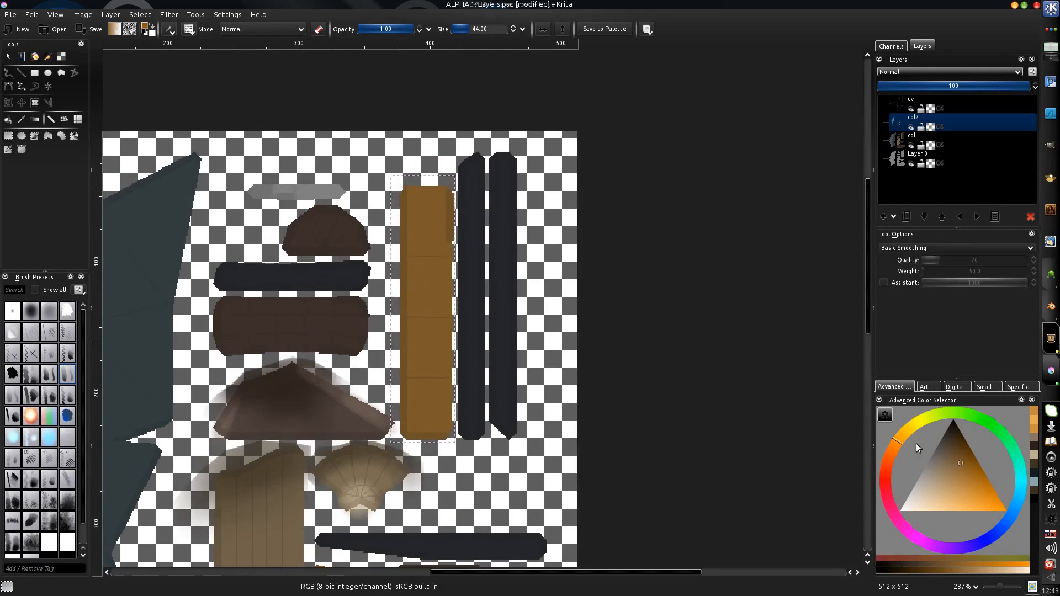
pyautogui.click(956, 446)
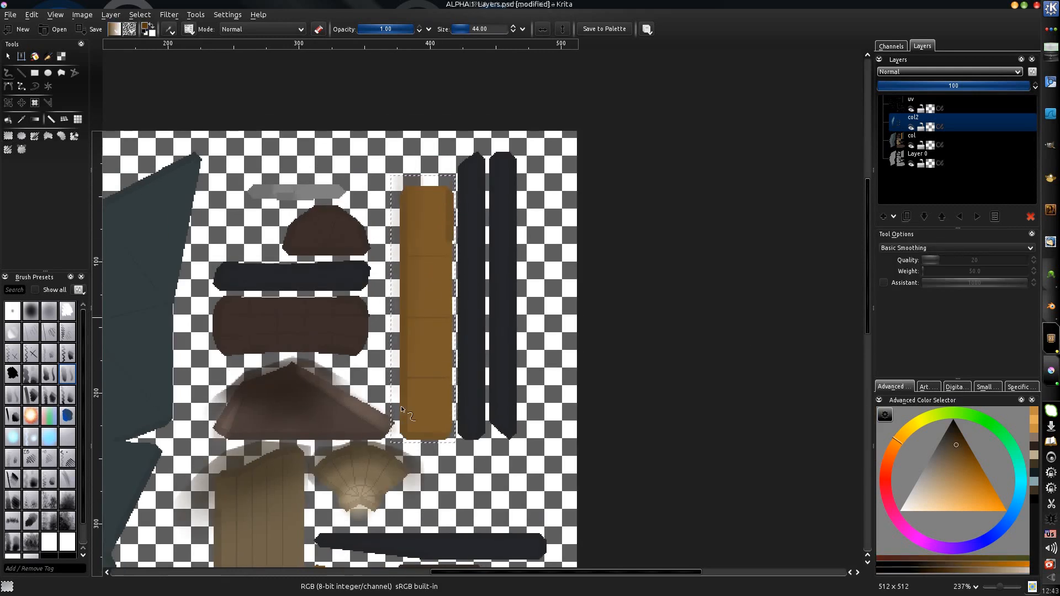
pyautogui.moveTo(402, 409); pyautogui.dragTo(403, 436)
pyautogui.moveTo(407, 190); pyautogui.dragTo(409, 328)
pyautogui.moveTo(396, 414); pyautogui.dragTo(398, 385)
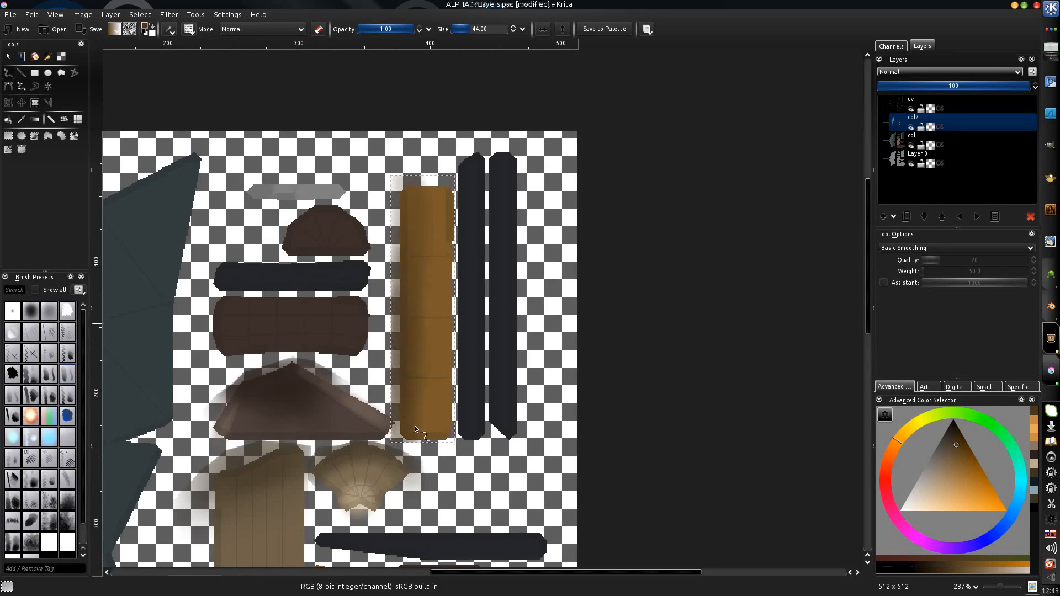
pyautogui.moveTo(406, 263); pyautogui.dragTo(420, 270, button='middle')
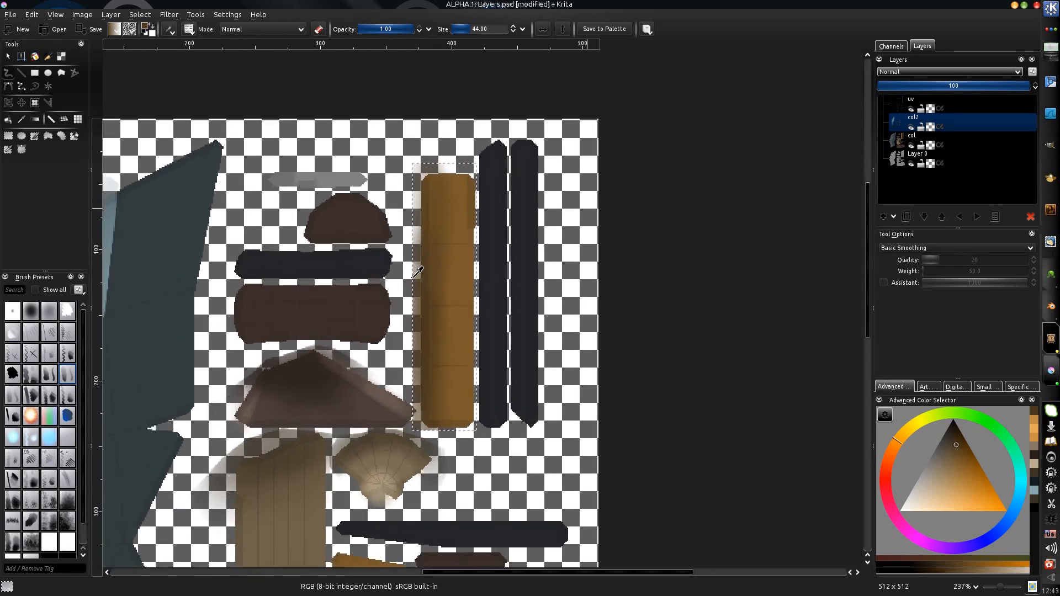
pyautogui.hotkey('ctrl', 's')
# Step: Switch to 3D-Coat and examine the guard ornament's side shading and the whole knife from several angles
pyautogui.hotkey('alt', 'Tab')
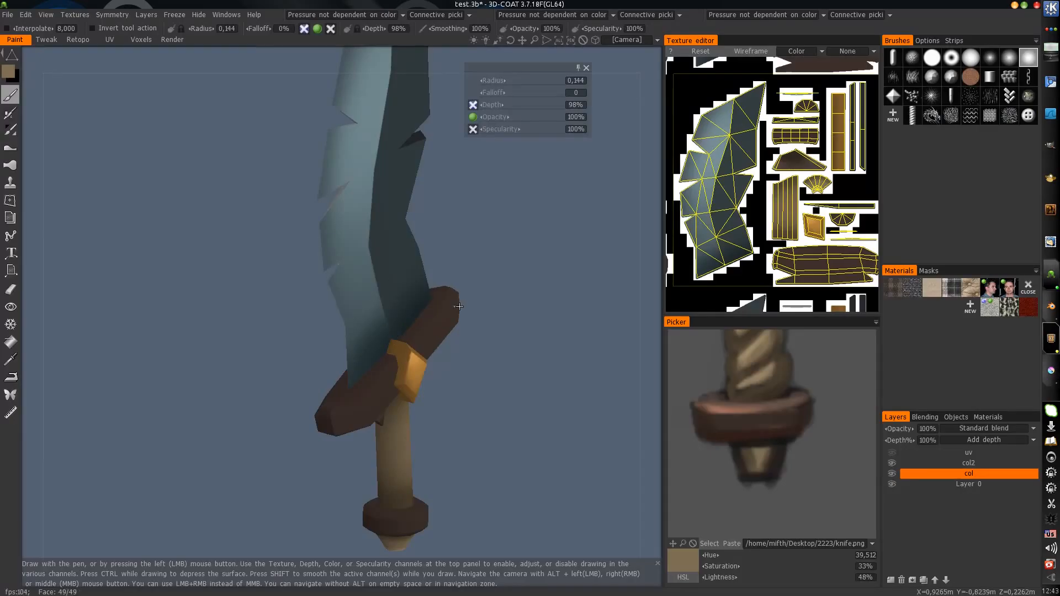
pyautogui.moveTo(492, 308); pyautogui.dragTo(421, 264)
pyautogui.moveTo(421, 264); pyautogui.dragTo(423, 300, button='right')
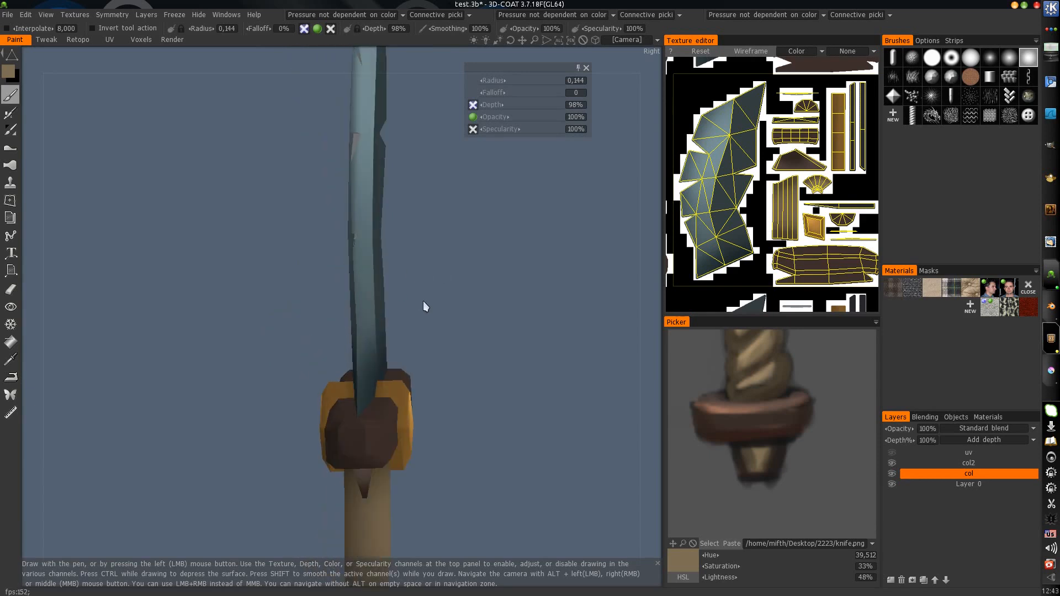
pyautogui.moveTo(423, 300); pyautogui.dragTo(338, 309)
pyautogui.hotkey('alt', 'Tab')
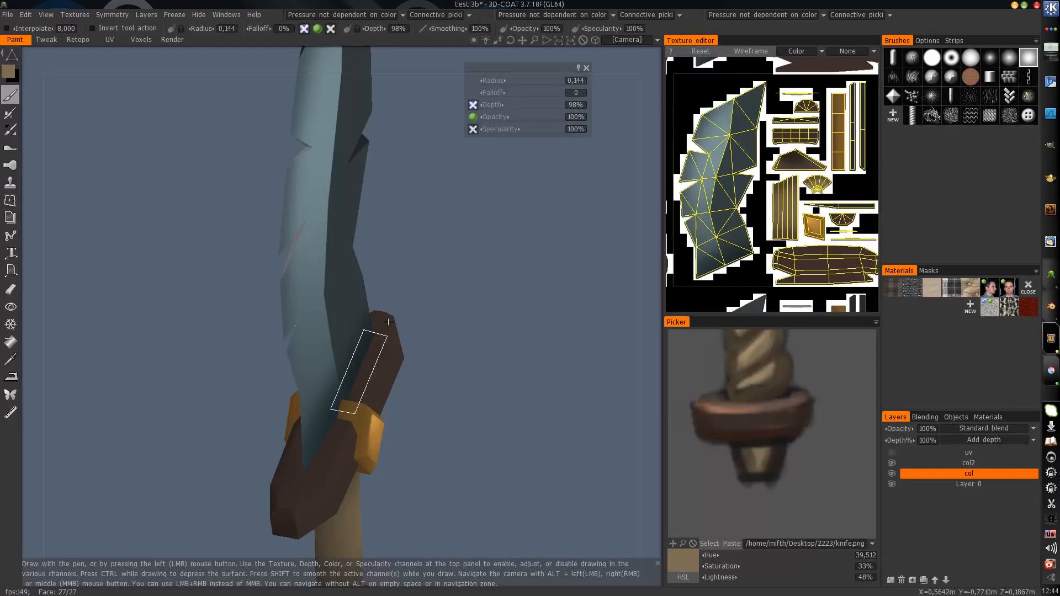
pyautogui.hotkey('alt', 'Tab')
pyautogui.moveTo(430, 324); pyautogui.dragTo(495, 311)
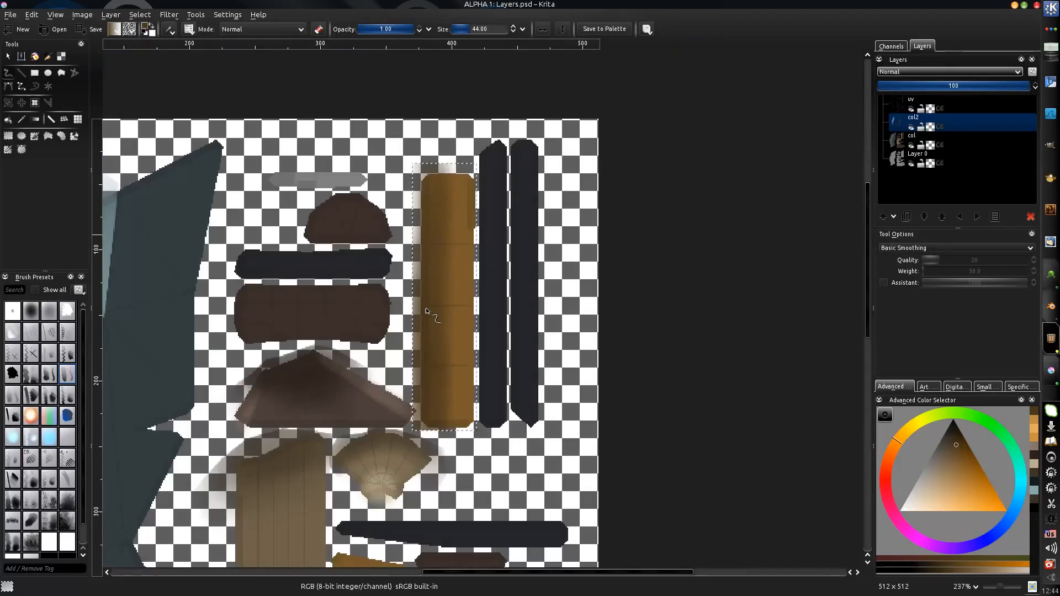
pyautogui.keyDown('ctrl'); pyautogui.moveTo(417, 317); pyautogui.dragTo(455, 321, button='middle'); pyautogui.keyUp('ctrl')
pyautogui.scroll(-3, 447, 329)
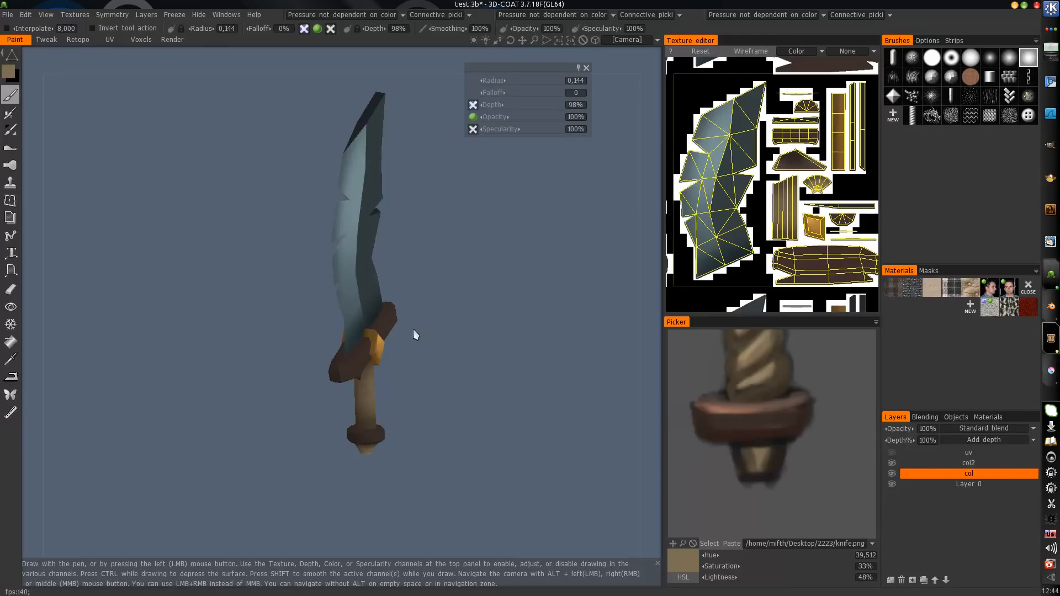
pyautogui.moveTo(413, 329); pyautogui.dragTo(489, 373)
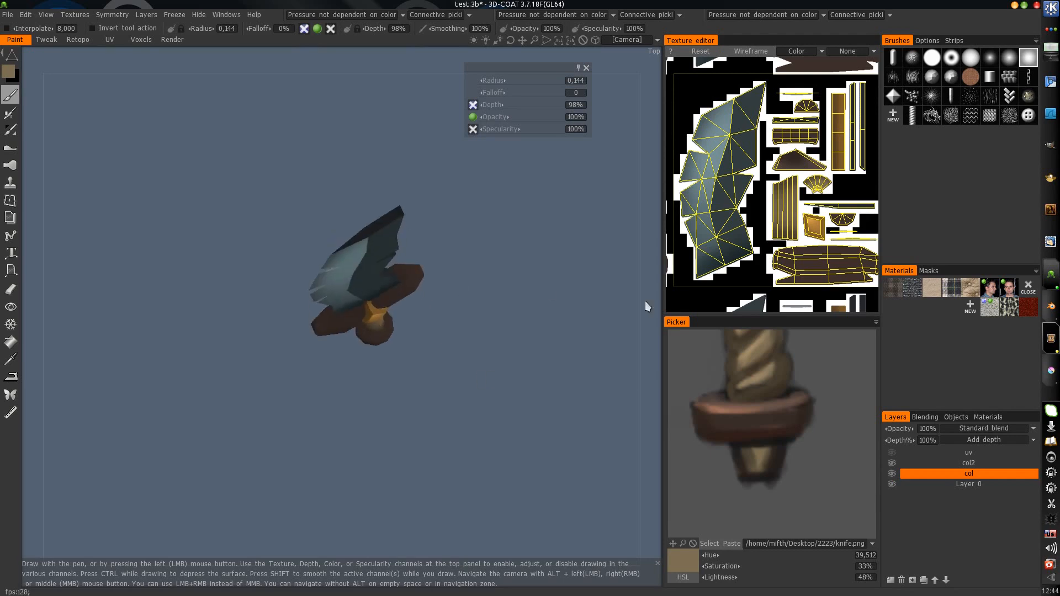
# Step: Replace the image picker with the colour wheel, choose a 98% saturation, 79% lightness orange, and stroke it on the blade tip's narrow edge
pyautogui.click(874, 322)
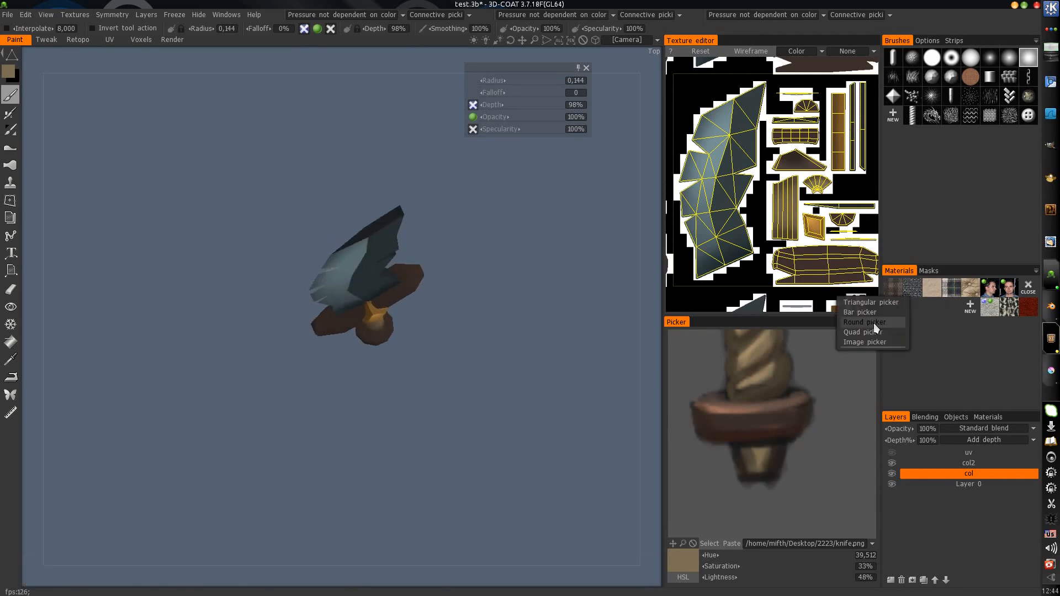
pyautogui.click(867, 302)
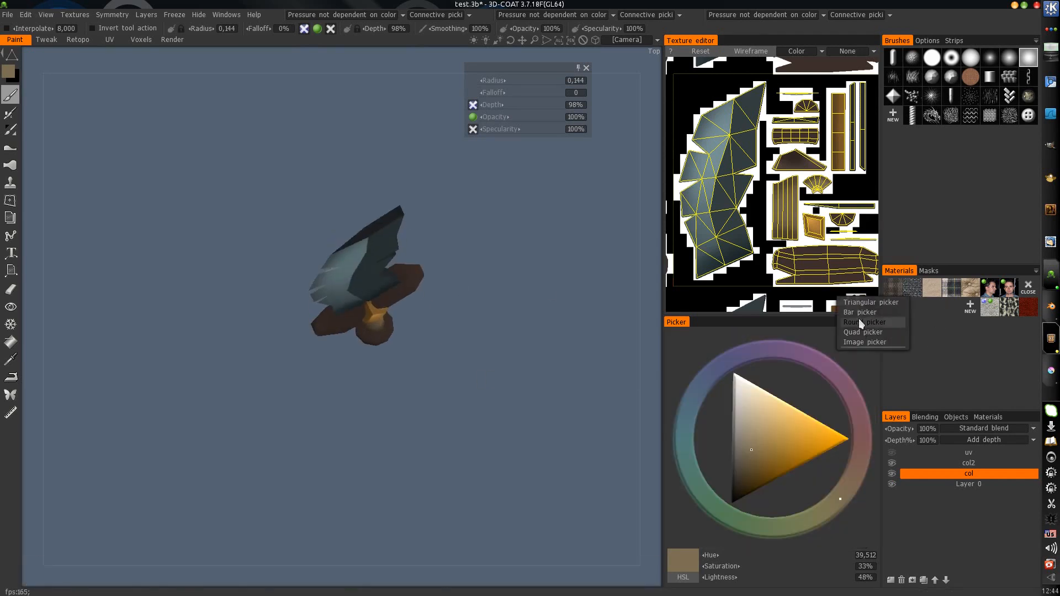
pyautogui.moveTo(432, 298); pyautogui.dragTo(440, 393, button='middle')
pyautogui.moveTo(440, 393); pyautogui.dragTo(464, 315, button='right')
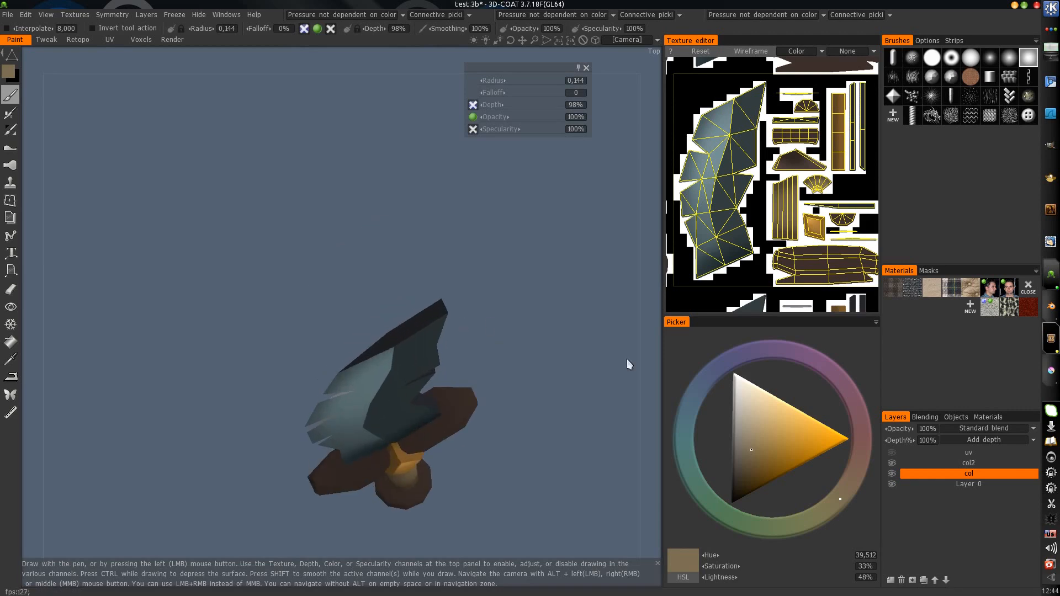
pyautogui.click(821, 450)
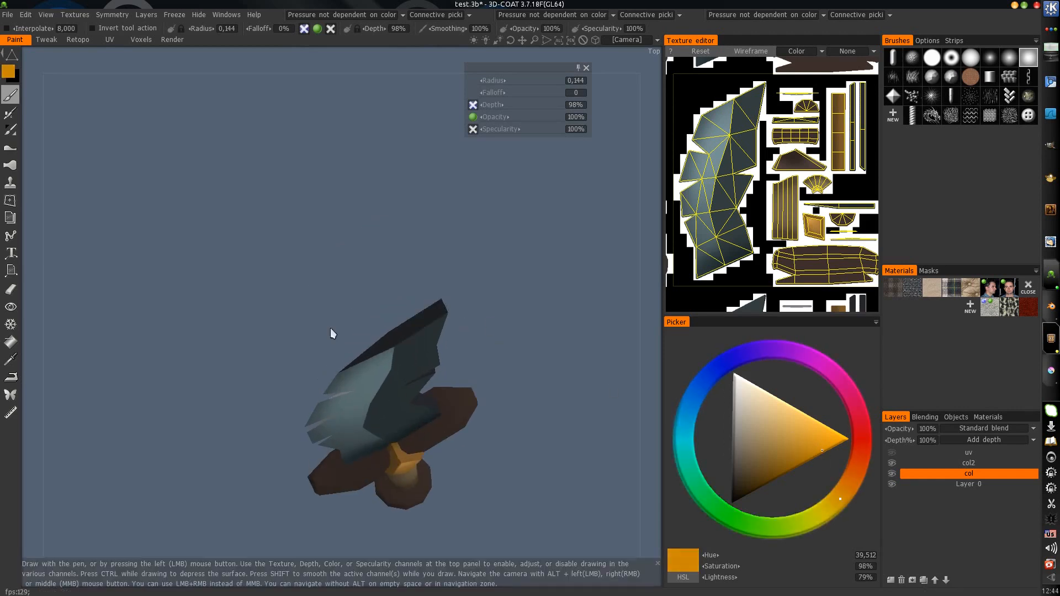
pyautogui.press('space')
pyautogui.click(262, 308)
pyautogui.moveTo(400, 330); pyautogui.dragTo(419, 324)
pyautogui.scroll(3, 818, 225)
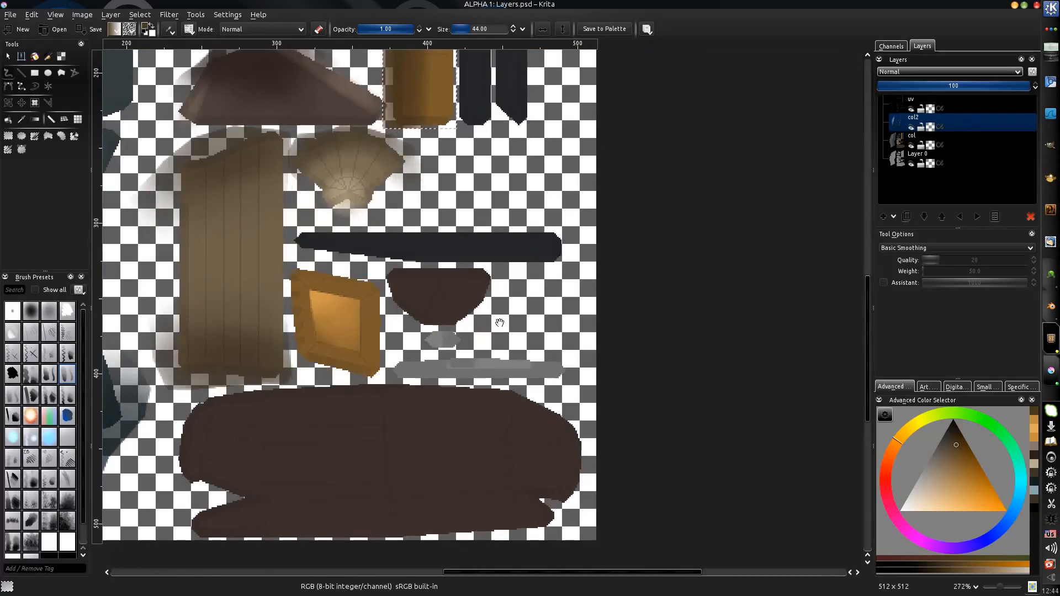
# Step: Switch to Krita and draw a rectangular selection around the horizontal dark strip above the orange ornament piece
pyautogui.keyDown('ctrl'); pyautogui.scroll(4, 552, 309); pyautogui.keyUp('ctrl')
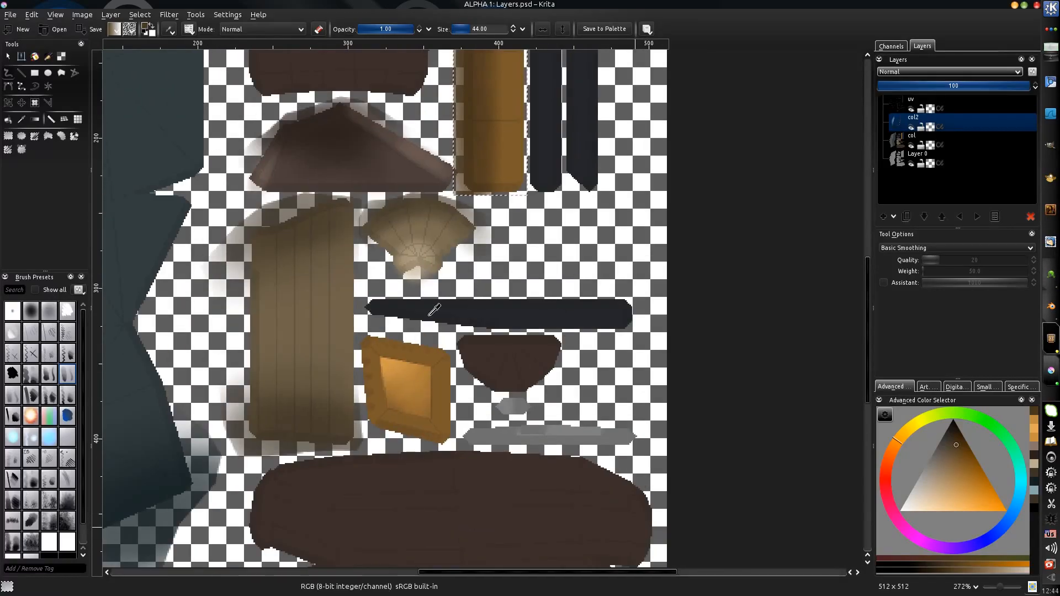
pyautogui.hotkey('ctrl', 'r')
pyautogui.moveTo(576, 318); pyautogui.dragTo(643, 332)
pyautogui.moveTo(573, 340); pyautogui.dragTo(575, 338, button='middle')
# Step: Set the brush size to 58, choose a light greyish blue, brush the selected strip from its wide end toward the narrow end, and save
pyautogui.press('b')
pyautogui.keyDown('shift'); pyautogui.moveTo(574, 335); pyautogui.dragTo(582, 335); pyautogui.keyUp('shift')
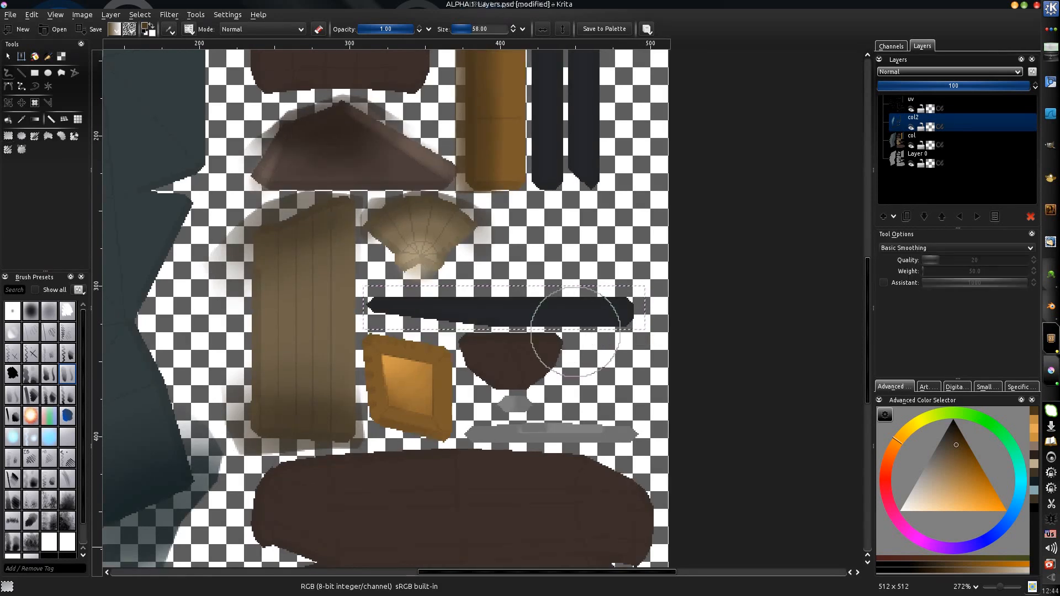
pyautogui.keyDown('ctrl'); pyautogui.click(540, 315); pyautogui.keyUp('ctrl')
pyautogui.click(935, 485)
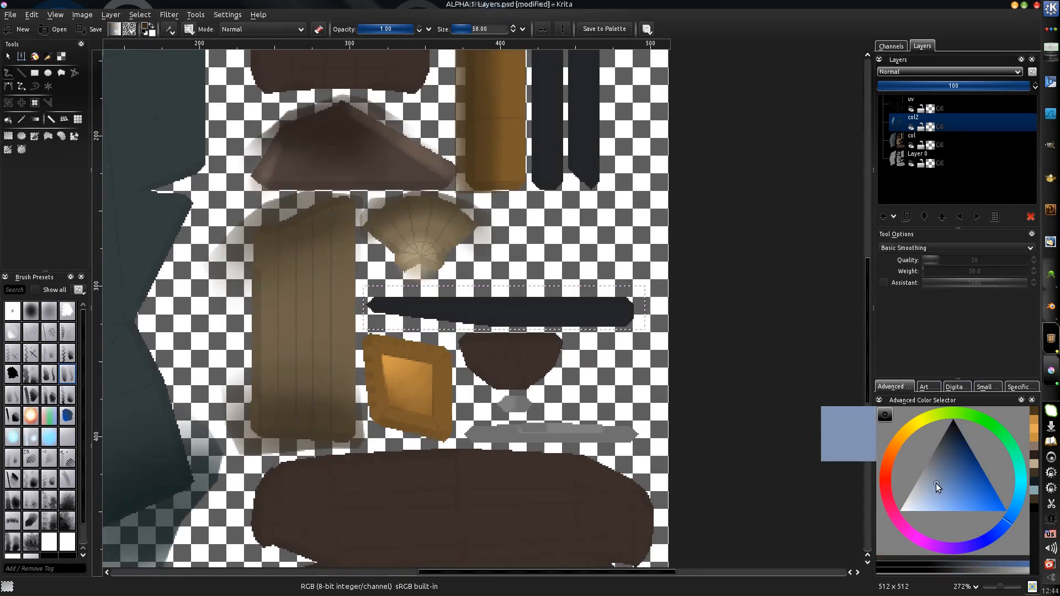
pyautogui.moveTo(638, 335)
pyautogui.mouseDown()
pyautogui.moveTo(513, 312)
pyautogui.moveTo(364, 327)
pyautogui.mouseUp()
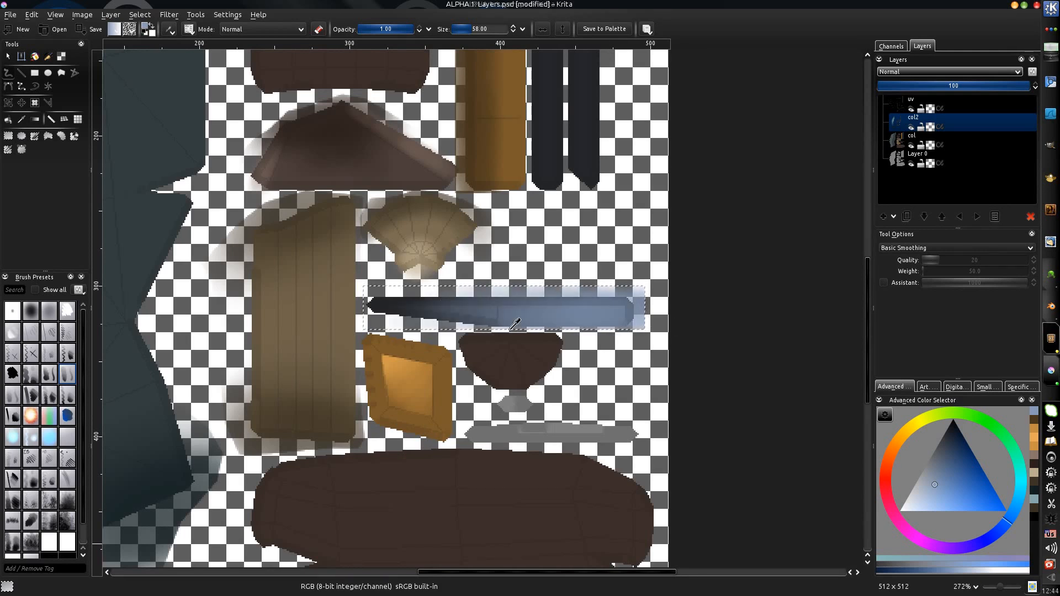
pyautogui.hotkey('ctrl', 's')
# Step: Check the blade tip's new blue edge on the model in 3D-Coat, and return to Krita
pyautogui.hotkey('alt', 'Tab')
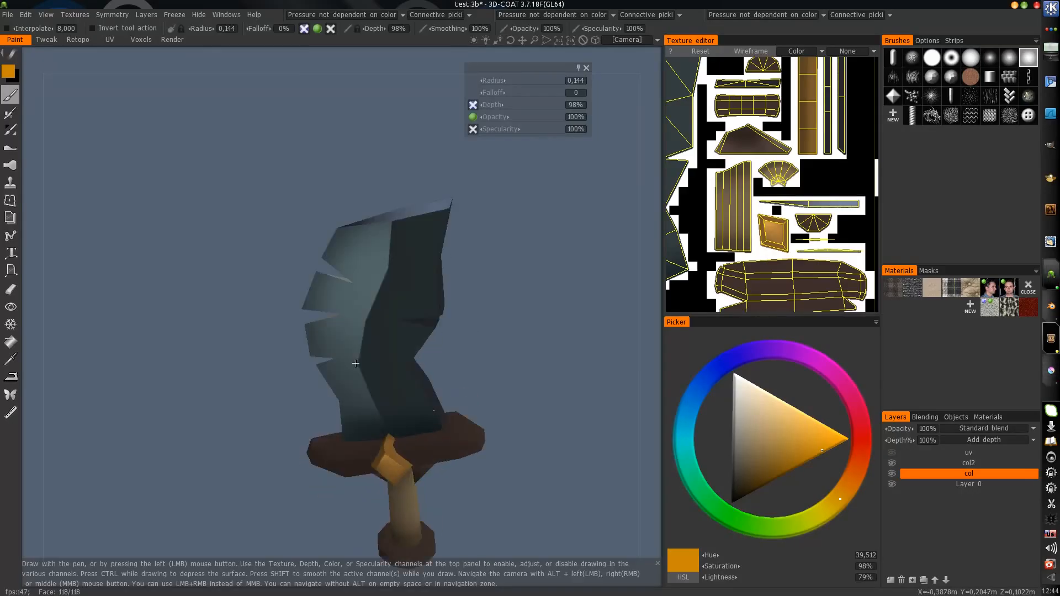
pyautogui.keyDown('alt'); pyautogui.moveTo(356, 363); pyautogui.dragTo(445, 422); pyautogui.keyUp('alt')
pyautogui.hotkey('alt', 'Tab')
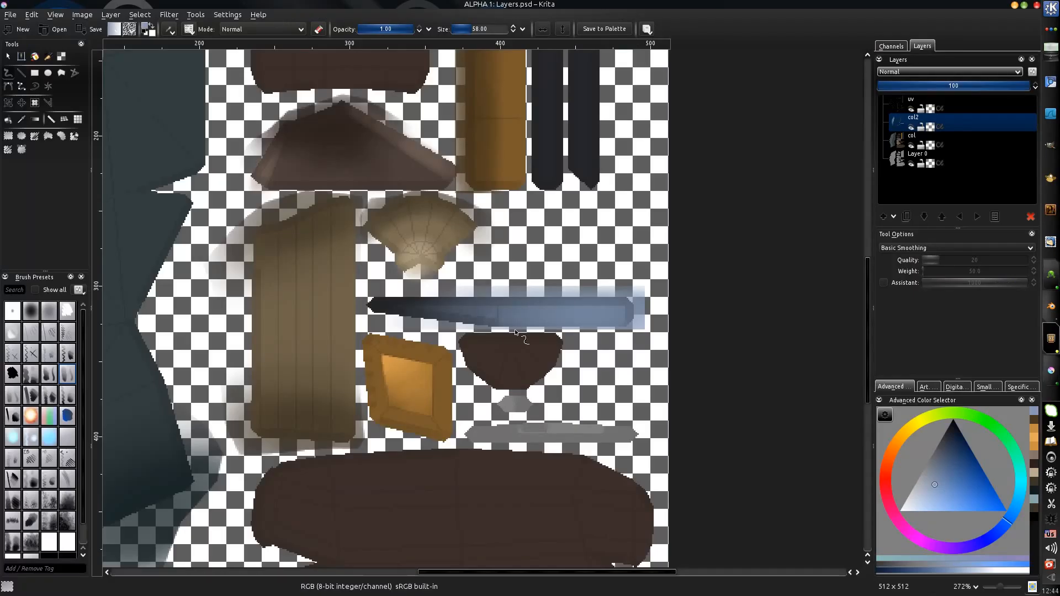
# Step: Change the colour to a paler cyan-blue and brush it over the wide part of the selected horizontal strip
pyautogui.moveTo(691, 330); pyautogui.dragTo(699, 340, button='middle')
pyautogui.moveTo(939, 496); pyautogui.dragTo(922, 496)
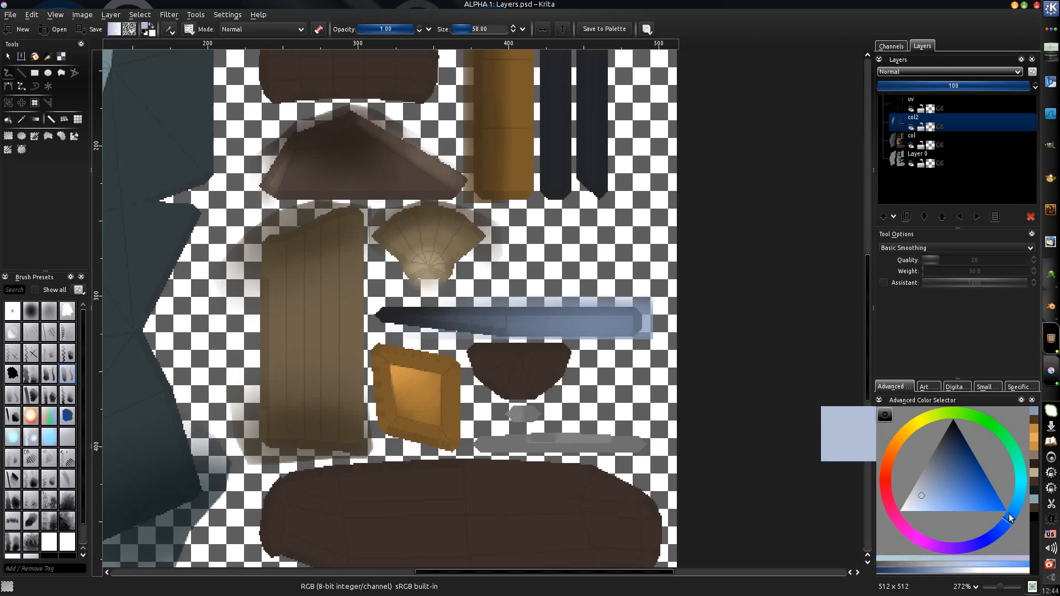
pyautogui.moveTo(1009, 518); pyautogui.dragTo(1017, 493)
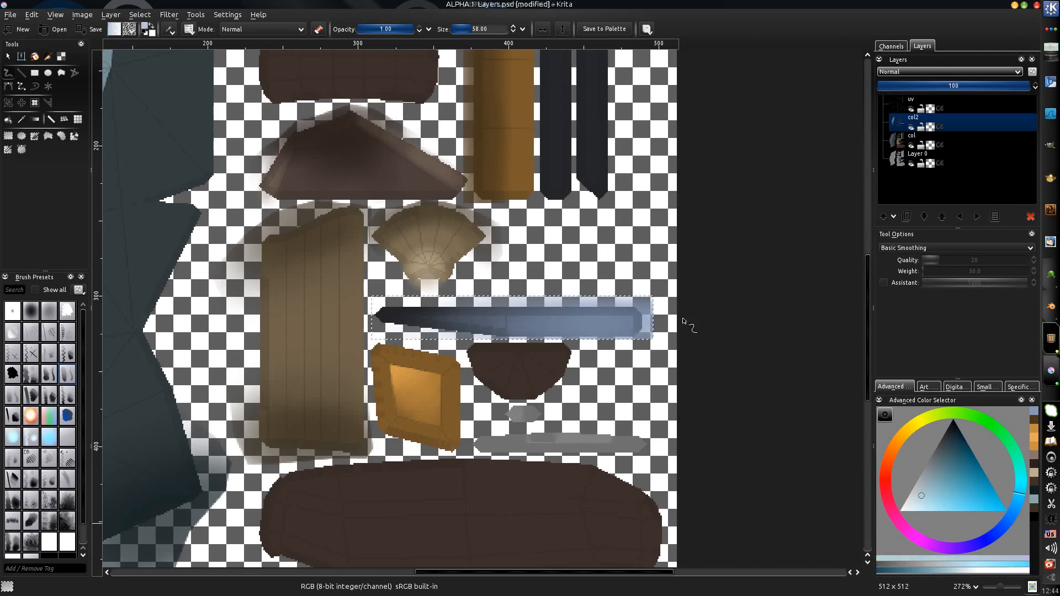
pyautogui.moveTo(683, 321); pyautogui.dragTo(457, 310)
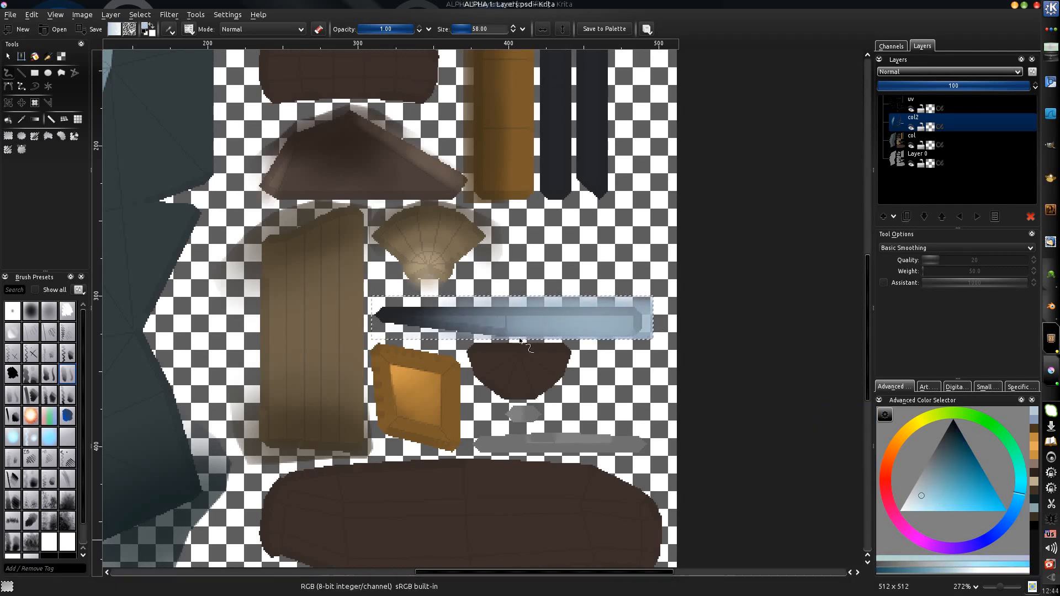
# Step: Switch to 3D-Coat and examine the recoloured blade tip and the blade's dark back edges
pyautogui.hotkey('alt', 'Tab')
pyautogui.keyDown('alt'); pyautogui.moveTo(423, 367); pyautogui.dragTo(396, 440); pyautogui.keyUp('alt')
pyautogui.keyDown('alt'); pyautogui.moveTo(359, 346); pyautogui.dragTo(389, 289); pyautogui.keyUp('alt')
pyautogui.scroll(2, 389, 289)
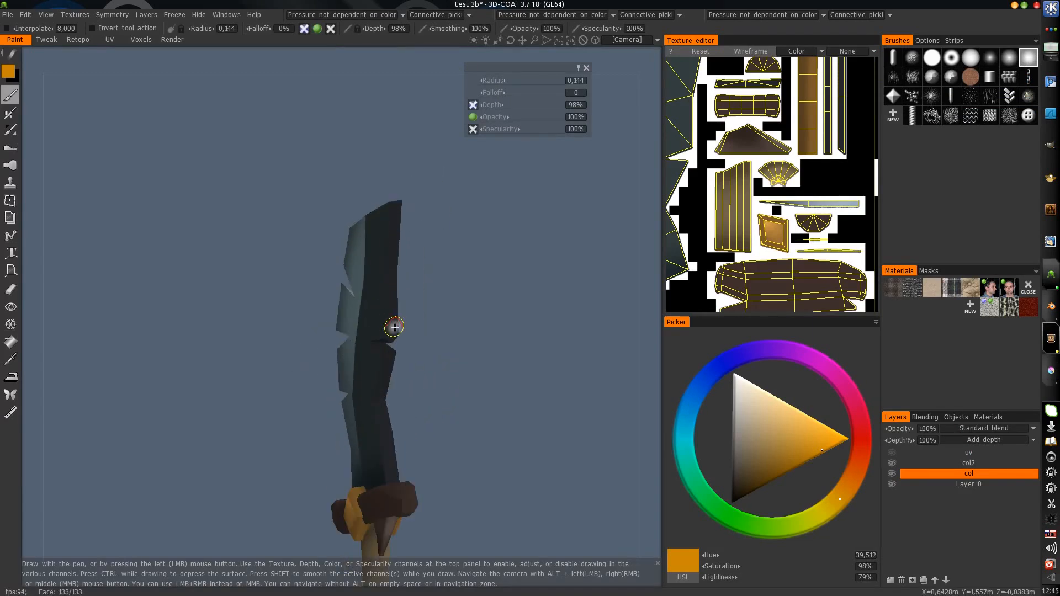
# Step: Mark the upper and lower back-edge segments of the blade with orange strokes to locate their UV islands, and undo both strokes
pyautogui.moveTo(394, 327); pyautogui.dragTo(391, 251)
pyautogui.moveTo(766, 146); pyautogui.dragTo(741, 221, button='right')
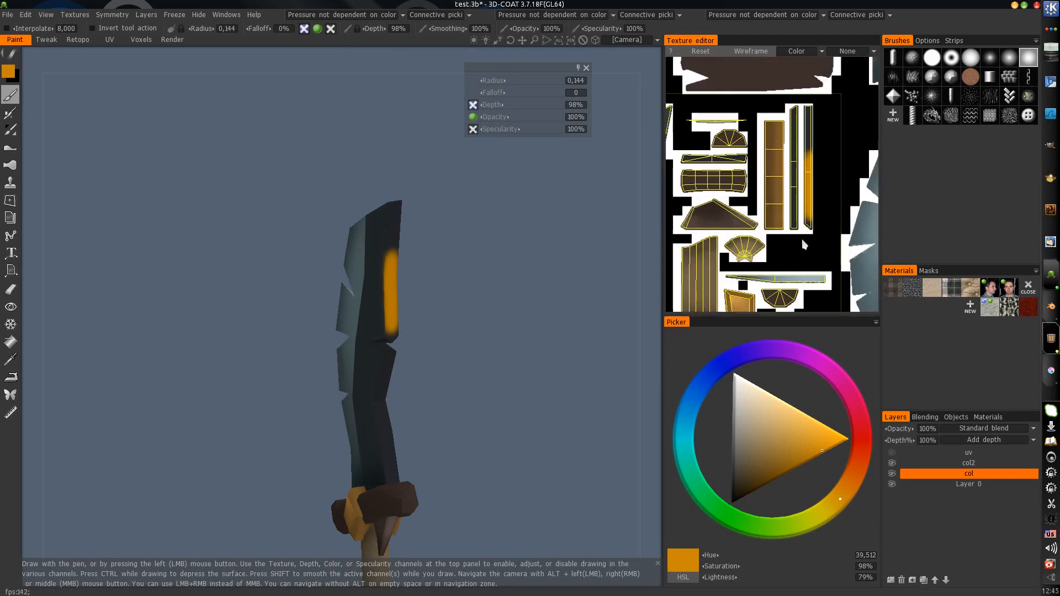
pyautogui.keyDown('alt'); pyautogui.moveTo(466, 341); pyautogui.dragTo(426, 301, button='middle'); pyautogui.keyUp('alt')
pyautogui.moveTo(352, 312); pyautogui.dragTo(338, 365)
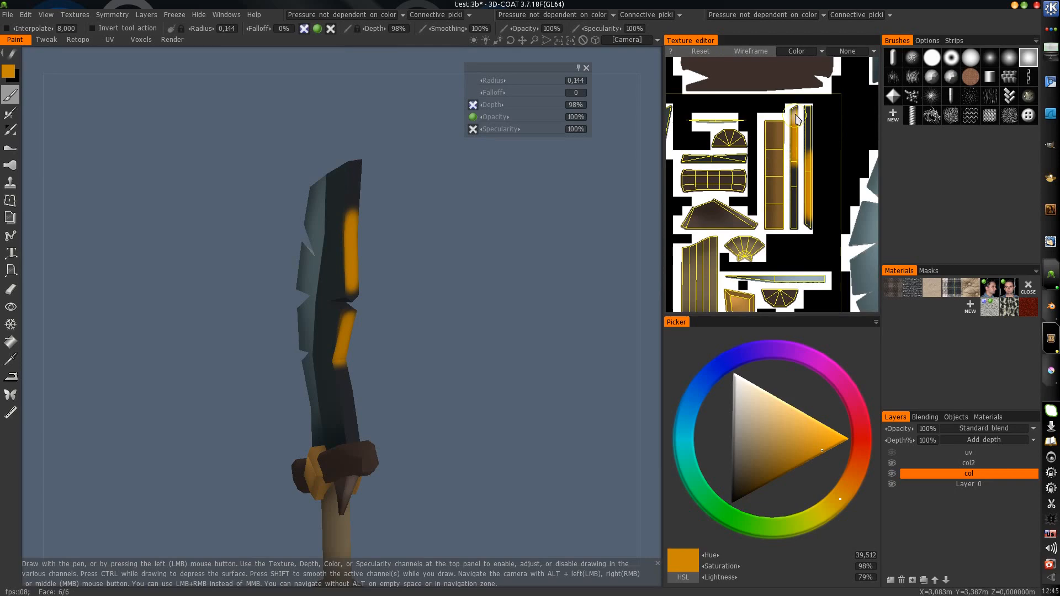
pyautogui.hotkey('ctrl', 'z')
pyautogui.hotkey('ctrl', 'z')
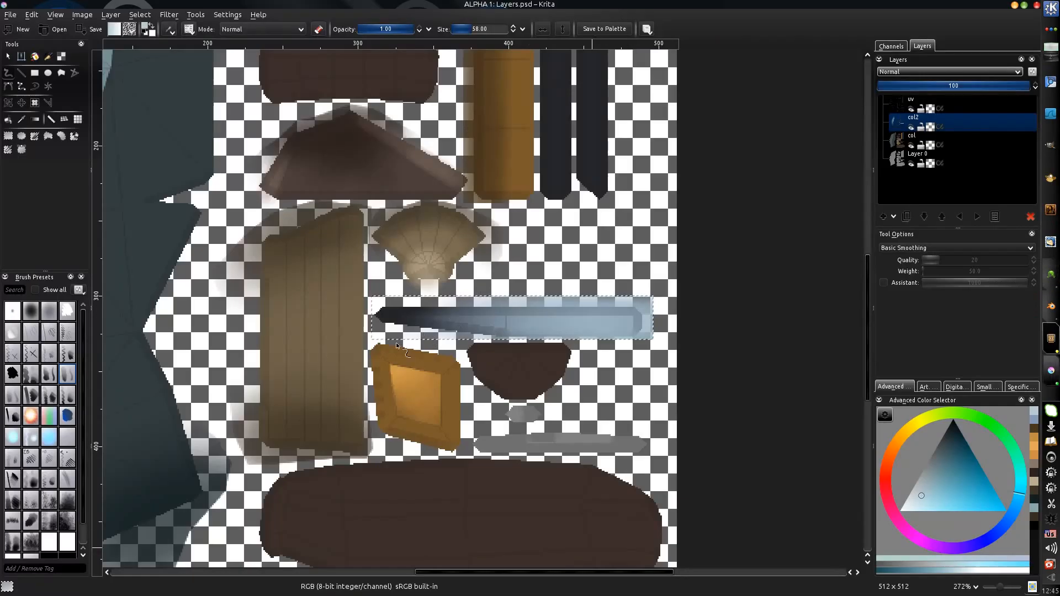
# Step: In Krita, select the dark vertical strip beside the orange one and brush pale cyan-blue from its upper end downward at size 64
pyautogui.keyDown('ctrl'); pyautogui.scroll(3, 409, 357); pyautogui.keyUp('ctrl')
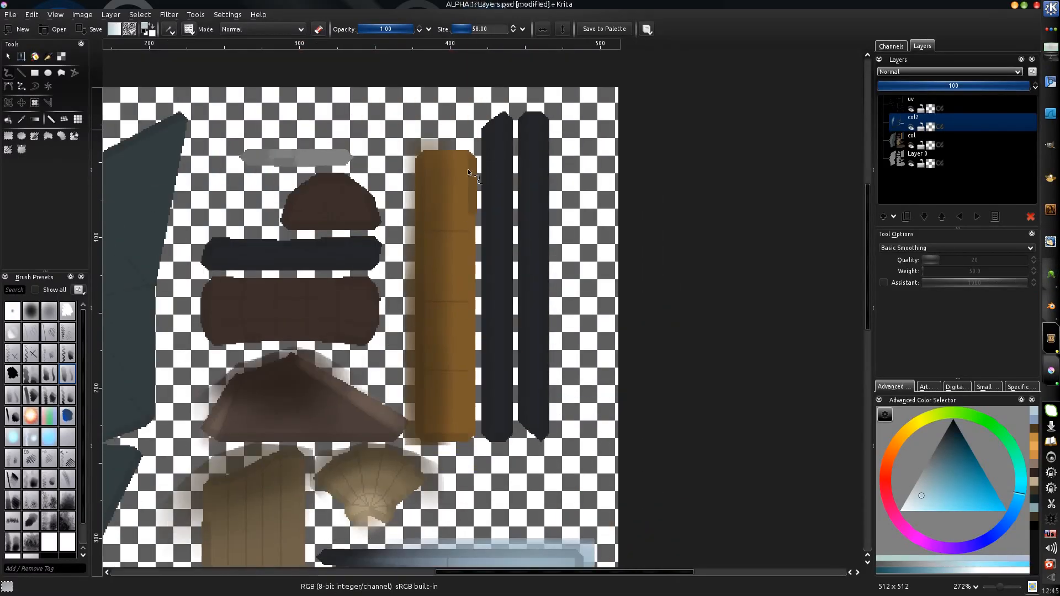
pyautogui.hotkey('ctrl', 'r')
pyautogui.moveTo(496, 145); pyautogui.dragTo(515, 451)
pyautogui.press('b')
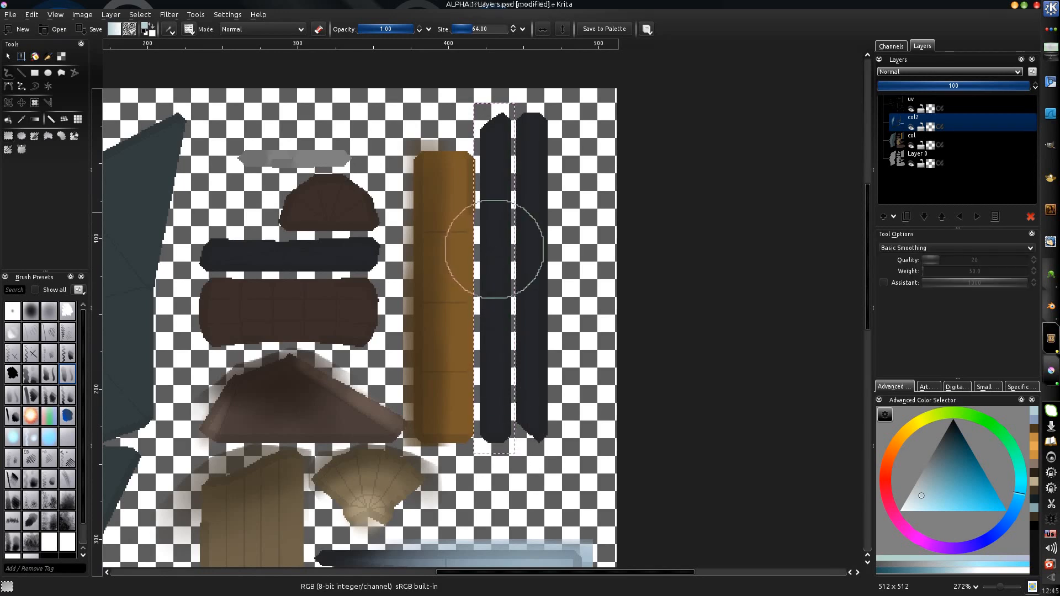
pyautogui.moveTo(478, 132); pyautogui.dragTo(494, 284)
pyautogui.moveTo(494, 111); pyautogui.dragTo(498, 386)
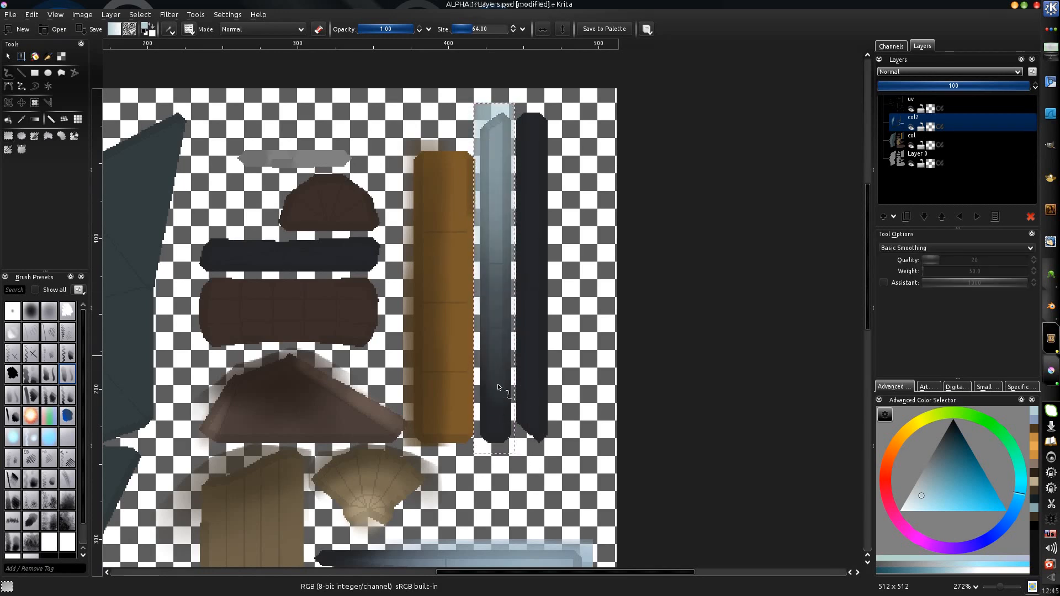
# Step: Select the outermost dark vertical strip, brush pale cyan-blue from its lower end upward, and check the blade's back edge in 3D-Coat
pyautogui.hotkey('ctrl', 'r')
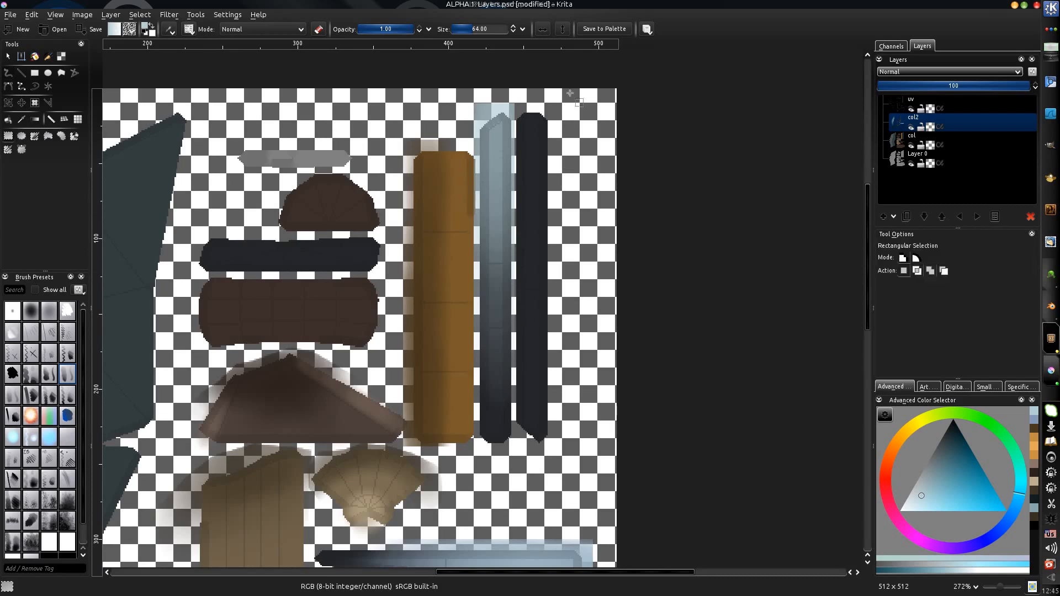
pyautogui.moveTo(568, 95)
pyautogui.mouseDown()
pyautogui.moveTo(511, 391)
pyautogui.moveTo(513, 456)
pyautogui.mouseUp()
pyautogui.press('b')
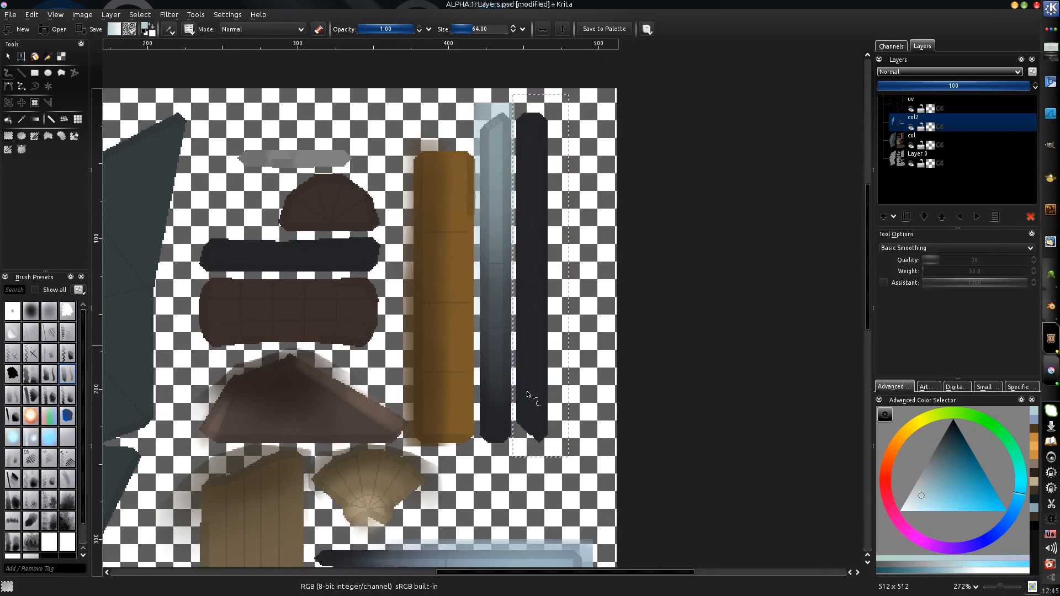
pyautogui.moveTo(533, 309)
pyautogui.mouseDown()
pyautogui.moveTo(536, 441)
pyautogui.moveTo(533, 248)
pyautogui.moveTo(542, 274)
pyautogui.moveTo(547, 165)
pyautogui.mouseUp()
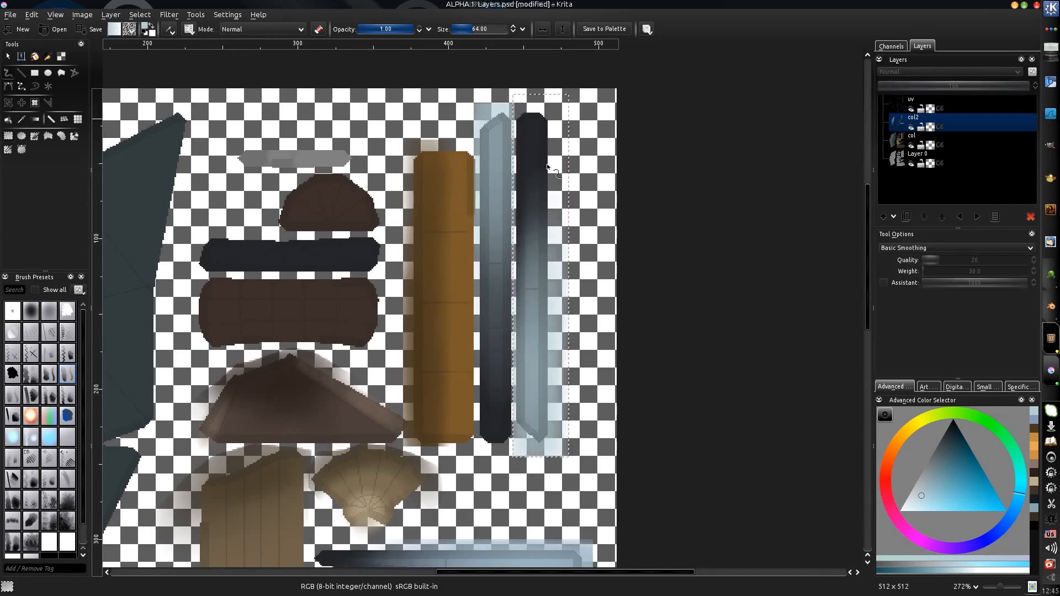
pyautogui.hotkey('alt', 'Tab')
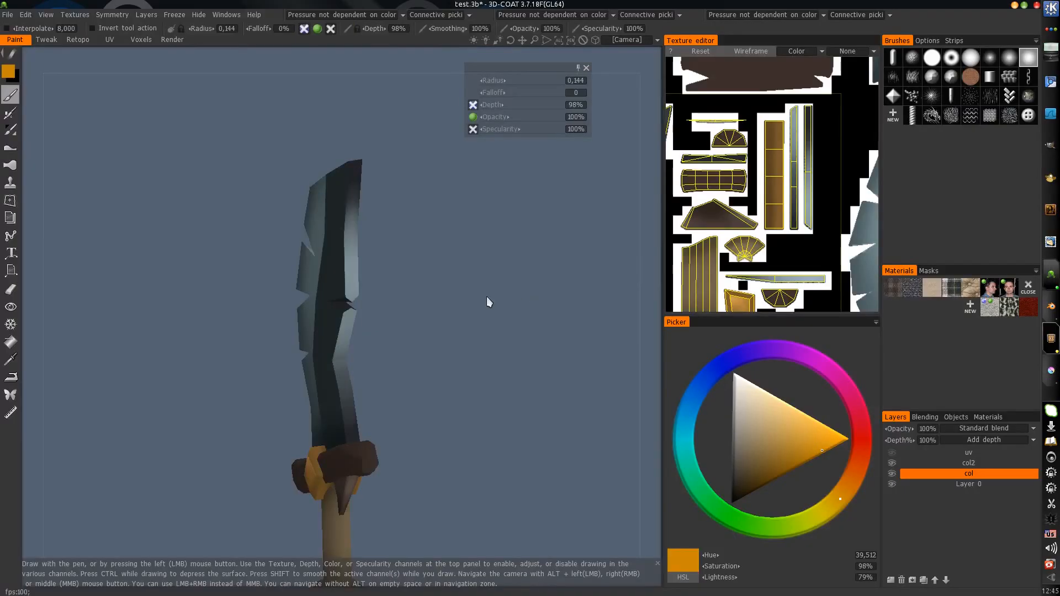
# Step: Examine the shaded blade from several sides in 3D-Coat and compare it with the painted UV islands in Krita
pyautogui.keyDown('alt'); pyautogui.moveTo(424, 303); pyautogui.dragTo(526, 284); pyautogui.keyUp('alt')
pyautogui.keyDown('alt'); pyautogui.moveTo(527, 284); pyautogui.dragTo(369, 372, button='right'); pyautogui.keyUp('alt')
pyautogui.moveTo(369, 372)
pyautogui.keyDown('alt'); pyautogui.mouseDown()
pyautogui.moveTo(519, 352)
pyautogui.moveTo(478, 321)
pyautogui.moveTo(561, 366)
pyautogui.moveTo(545, 373)
pyautogui.mouseUp(); pyautogui.keyUp('alt')
pyautogui.keyDown('alt'); pyautogui.moveTo(545, 373); pyautogui.dragTo(392, 360, button='right'); pyautogui.keyUp('alt')
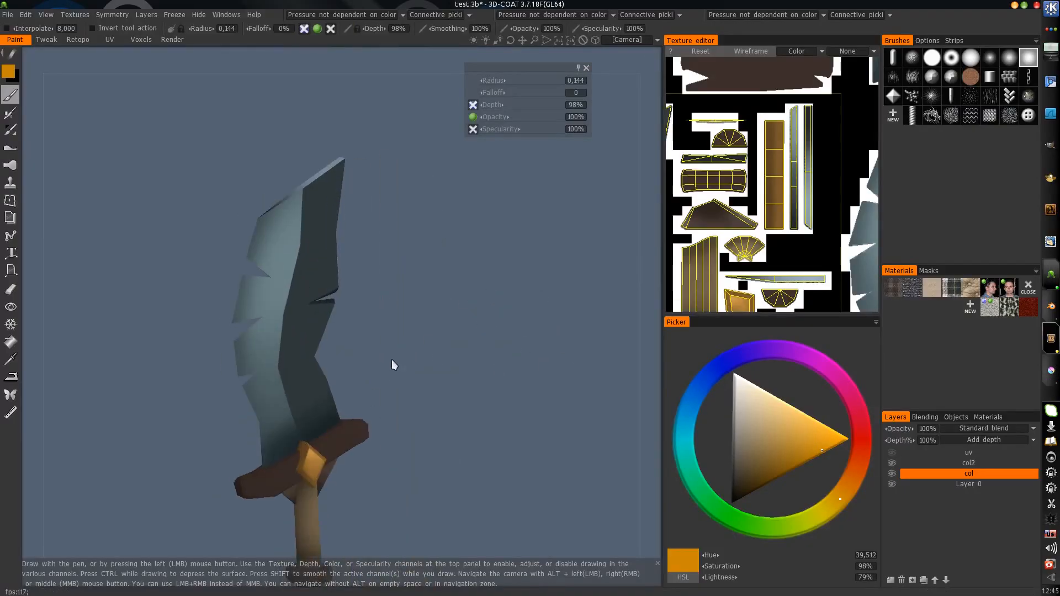
pyautogui.keyDown('alt'); pyautogui.moveTo(392, 360); pyautogui.dragTo(432, 300, button='middle'); pyautogui.keyUp('alt')
pyautogui.keyDown('alt'); pyautogui.moveTo(432, 300); pyautogui.dragTo(379, 379); pyautogui.keyUp('alt')
pyautogui.keyDown('alt'); pyautogui.moveTo(378, 379); pyautogui.dragTo(395, 393, button='right'); pyautogui.keyUp('alt')
pyautogui.keyDown('alt'); pyautogui.moveTo(395, 393); pyautogui.dragTo(412, 357, button='middle'); pyautogui.keyUp('alt')
pyautogui.moveTo(411, 357)
pyautogui.keyDown('alt'); pyautogui.mouseDown()
pyautogui.moveTo(378, 420)
pyautogui.moveTo(410, 419)
pyautogui.moveTo(433, 324)
pyautogui.mouseUp(); pyautogui.keyUp('alt')
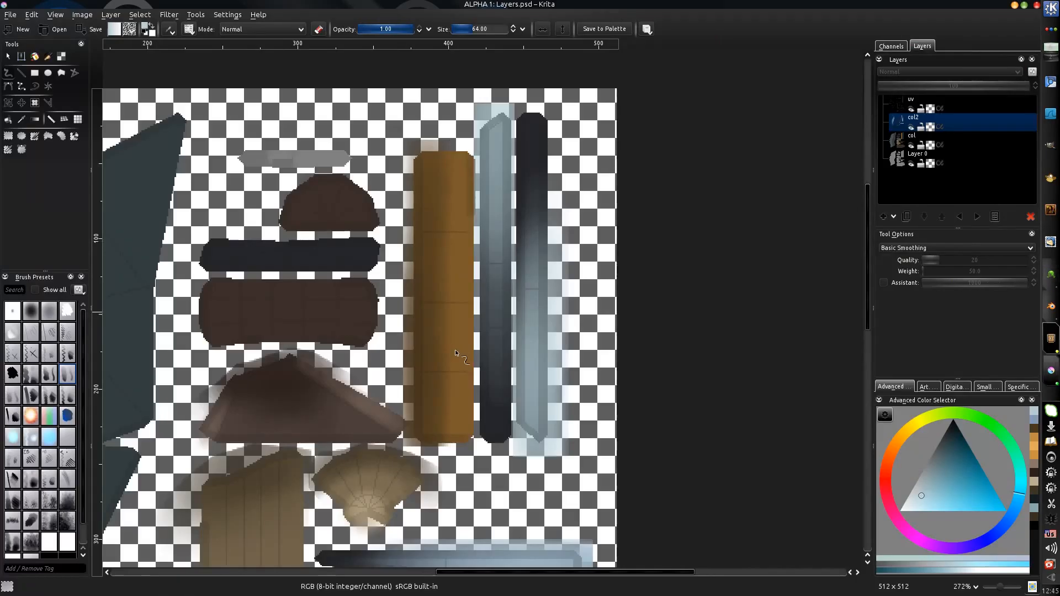
pyautogui.keyDown('ctrl'); pyautogui.scroll(4, 392, 377); pyautogui.keyUp('ctrl')
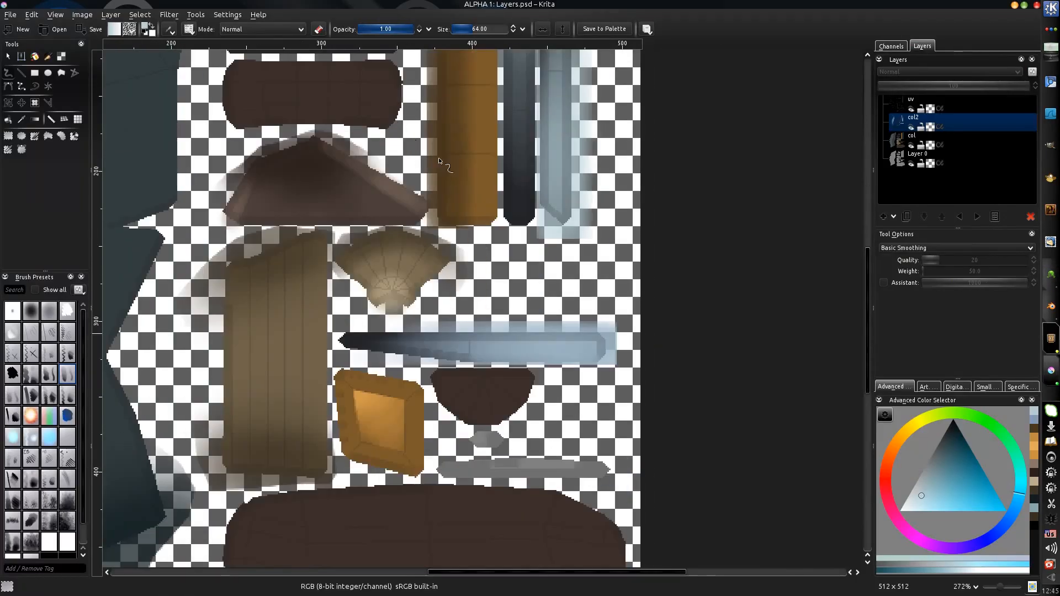
pyautogui.keyDown('ctrl'); pyautogui.scroll(-4, 392, 377); pyautogui.keyUp('ctrl')
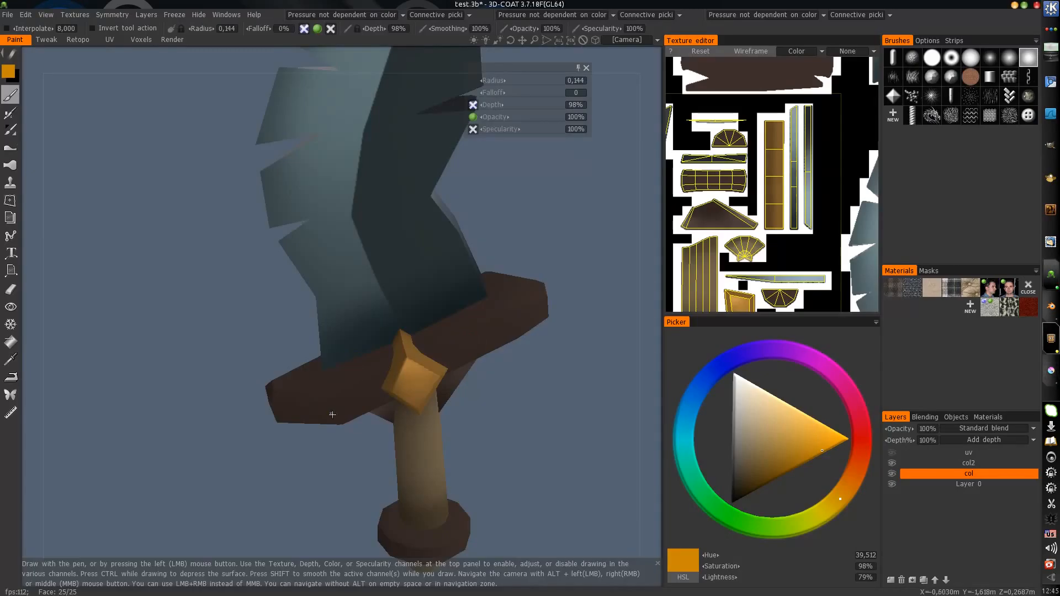
# Step: Mark the bevelled faces of the orange diamond with red strokes to locate their UV island, and undo the strokes
pyautogui.keyDown('alt'); pyautogui.moveTo(431, 332); pyautogui.dragTo(441, 320, button='right'); pyautogui.keyUp('alt')
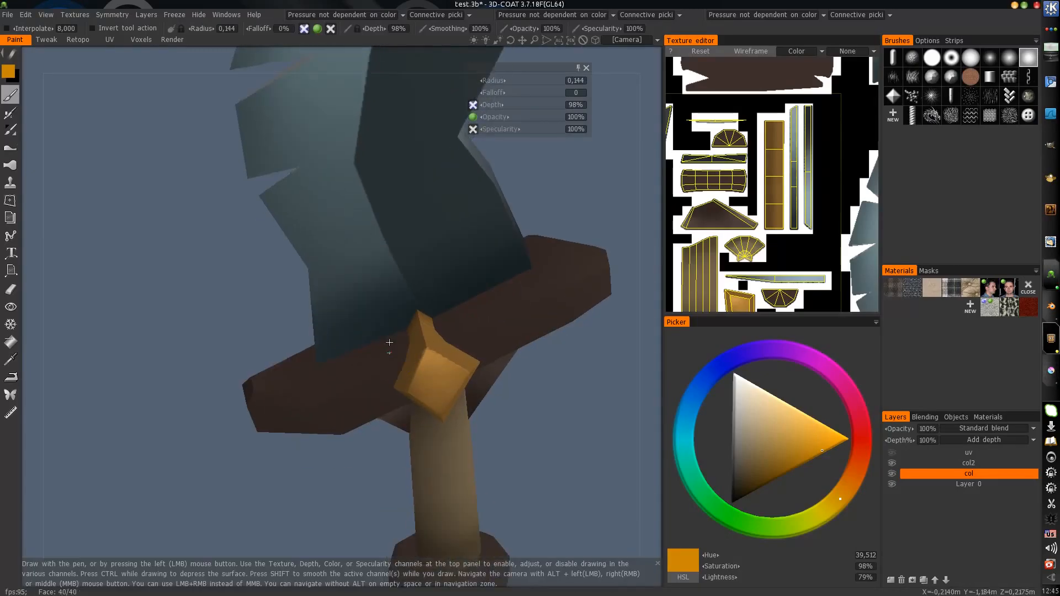
pyautogui.keyDown('alt'); pyautogui.moveTo(442, 321); pyautogui.dragTo(461, 326); pyautogui.keyUp('alt')
pyautogui.moveTo(858, 473); pyautogui.dragTo(859, 452)
pyautogui.moveTo(449, 367)
pyautogui.keyDown('alt'); pyautogui.mouseDown()
pyautogui.moveTo(390, 283)
pyautogui.moveTo(409, 302)
pyautogui.moveTo(404, 338)
pyautogui.mouseUp(); pyautogui.keyUp('alt')
pyautogui.keyDown('alt'); pyautogui.moveTo(772, 207); pyautogui.dragTo(762, 216); pyautogui.keyUp('alt')
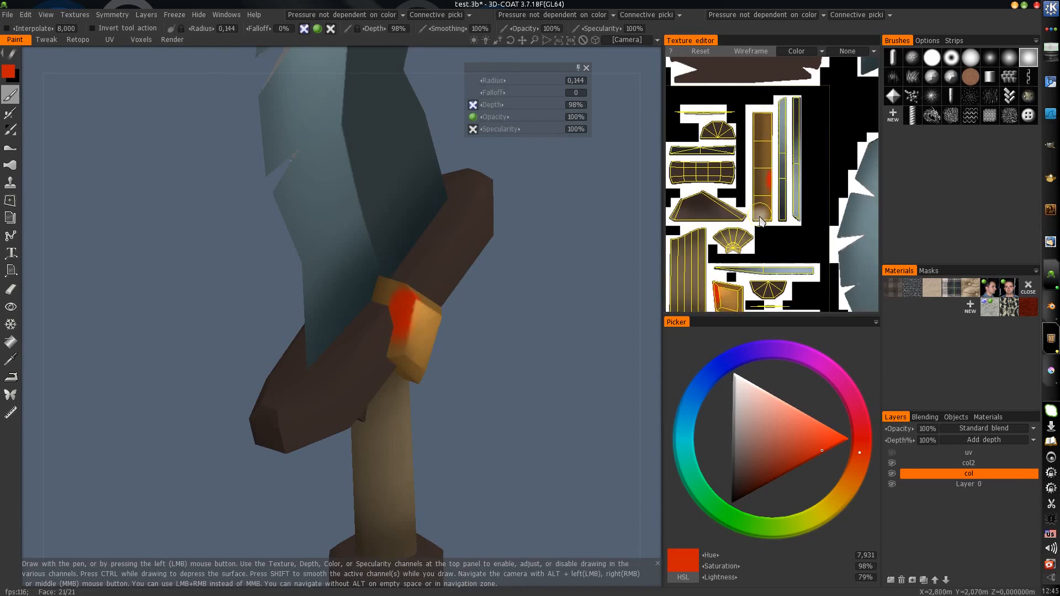
pyautogui.moveTo(434, 332)
pyautogui.keyDown('alt'); pyautogui.mouseDown()
pyautogui.moveTo(386, 310)
pyautogui.moveTo(416, 290)
pyautogui.moveTo(432, 306)
pyautogui.mouseUp(); pyautogui.keyUp('alt')
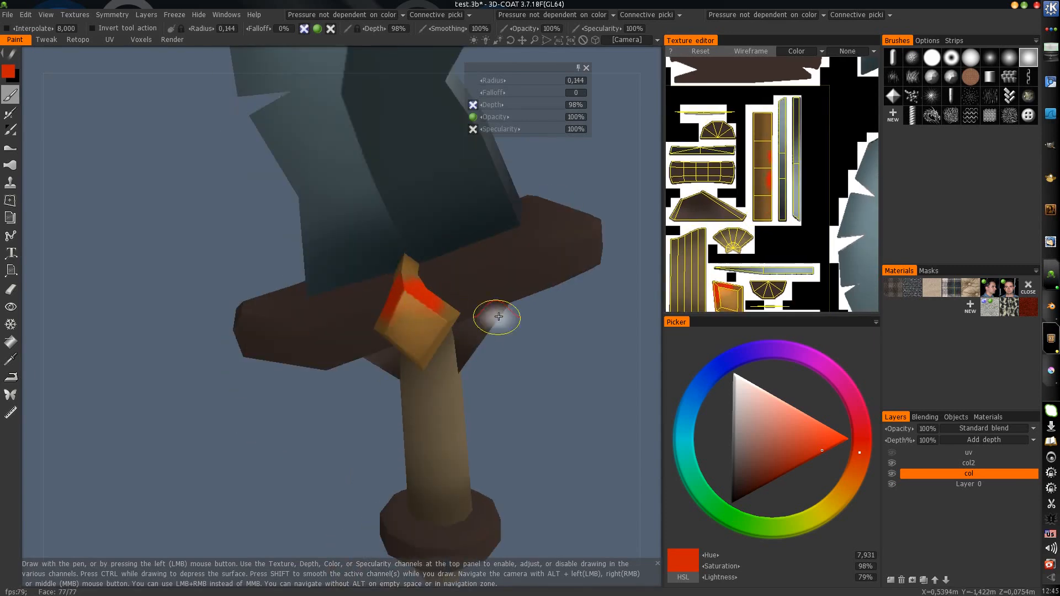
pyautogui.hotkey('ctrl', 'z')
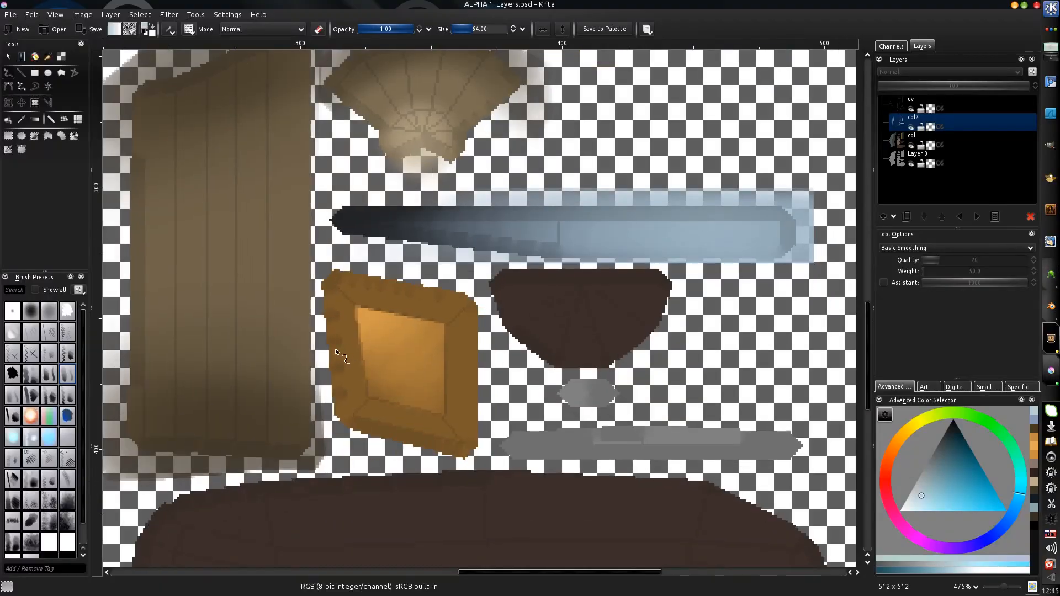
# Step: In Krita, sample the diamond's light orange and brush it along the left and upper bevels of its island at size 24
pyautogui.moveTo(335, 351); pyautogui.dragTo(348, 370, button='middle')
pyautogui.scroll(5, 351, 355)
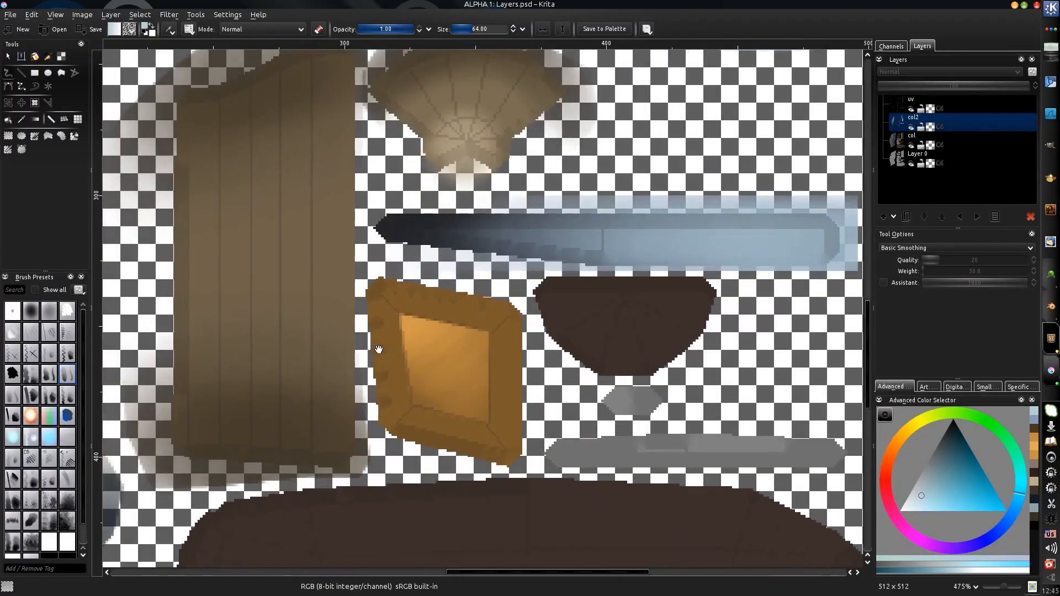
pyautogui.moveTo(361, 327); pyautogui.dragTo(384, 315, button='middle')
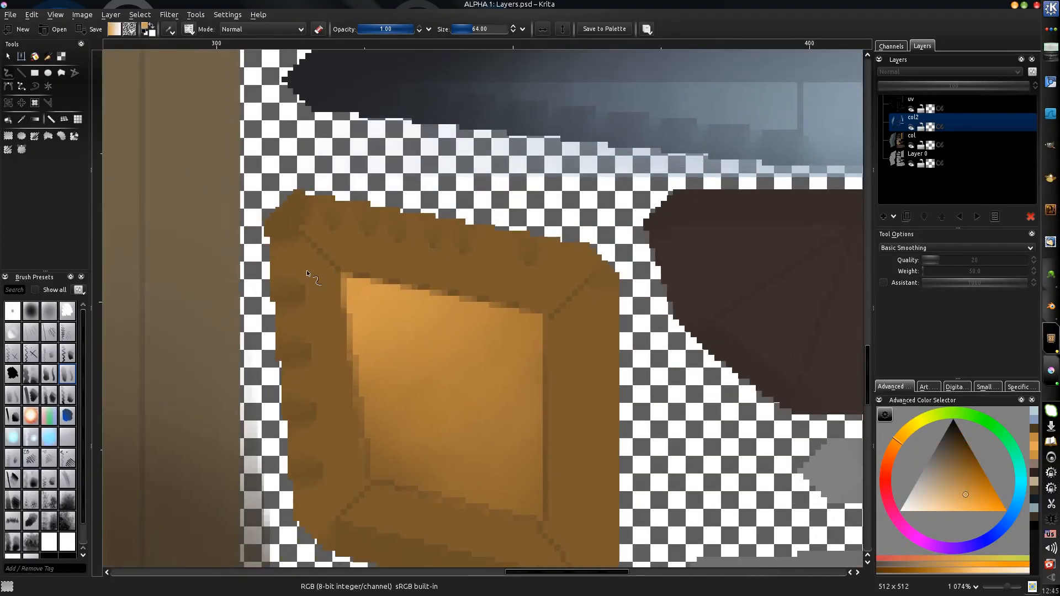
pyautogui.moveTo(310, 276)
pyautogui.mouseDown()
pyautogui.moveTo(298, 222)
pyautogui.moveTo(309, 257)
pyautogui.moveTo(278, 256)
pyautogui.moveTo(304, 249)
pyautogui.moveTo(324, 490)
pyautogui.mouseUp()
pyautogui.hotkey('ctrl', 'z')
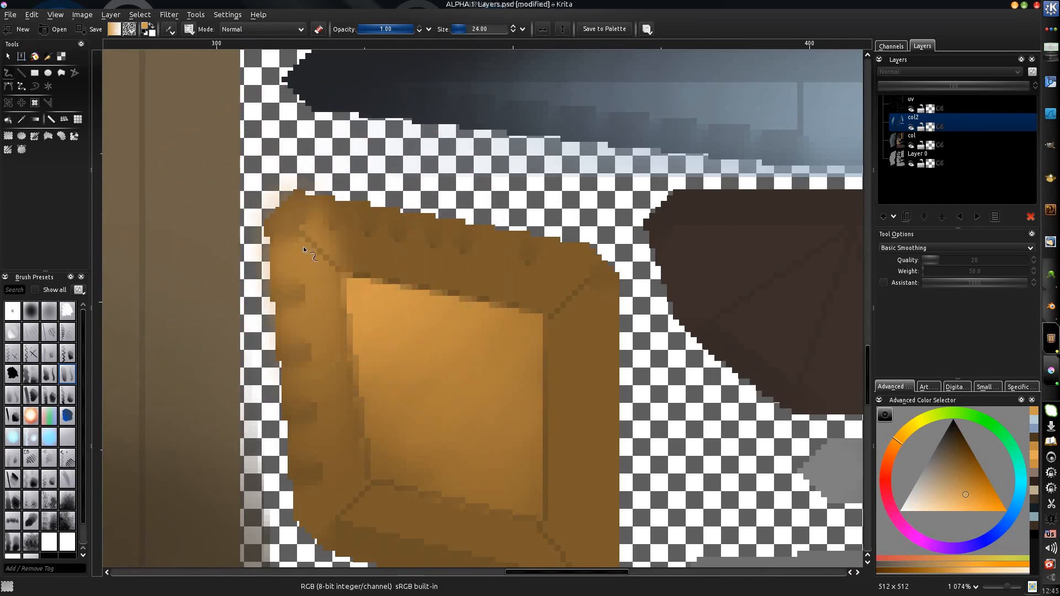
pyautogui.moveTo(303, 246); pyautogui.dragTo(601, 283)
# Step: Choose a dark reddish brown and brush it along the diamond island's right bevel from the lower corner upward
pyautogui.moveTo(577, 395); pyautogui.dragTo(546, 310, button='middle')
pyautogui.keyDown('ctrl'); pyautogui.click(543, 355); pyautogui.keyUp('ctrl')
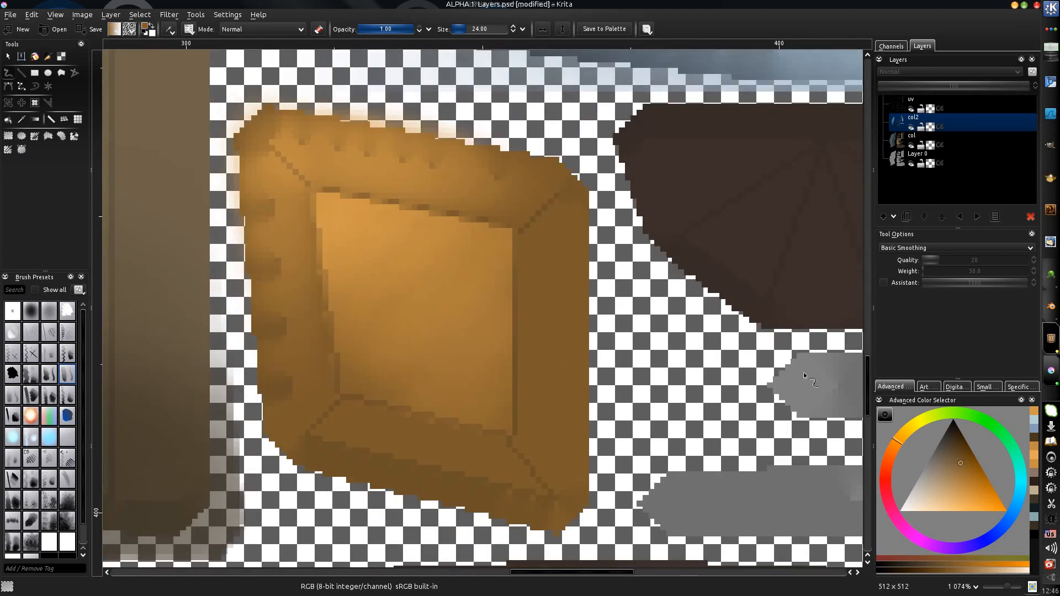
pyautogui.click(952, 448)
pyautogui.click(889, 456)
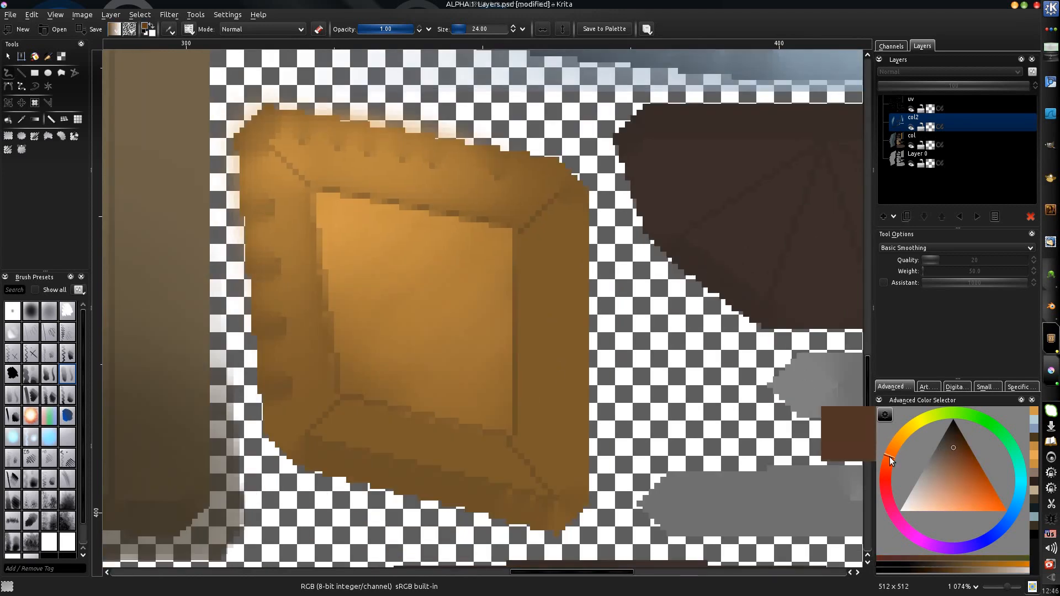
pyautogui.moveTo(572, 490); pyautogui.dragTo(576, 268)
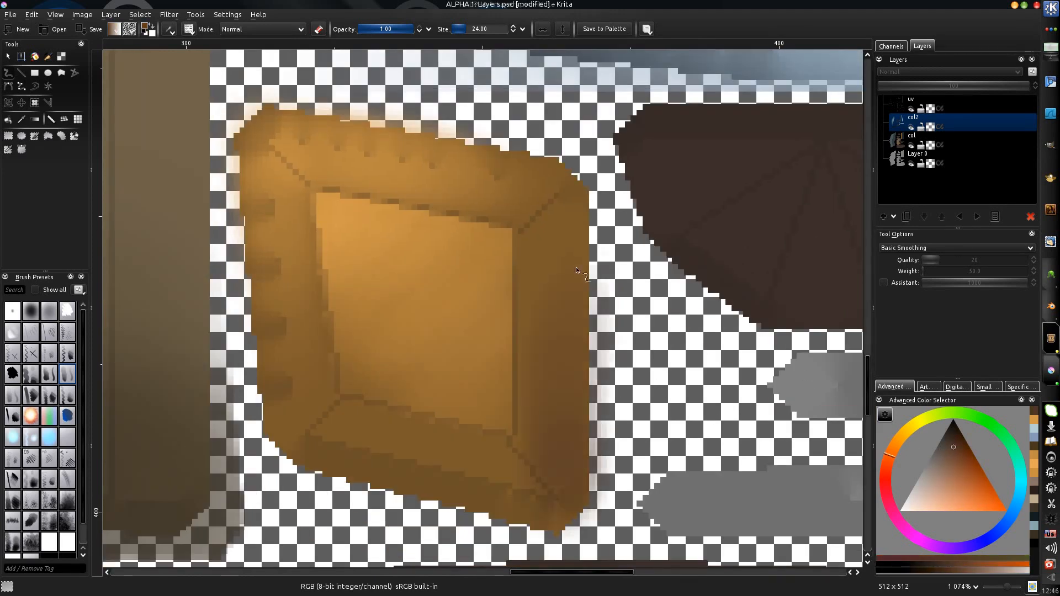
pyautogui.scroll(-3, 576, 256)
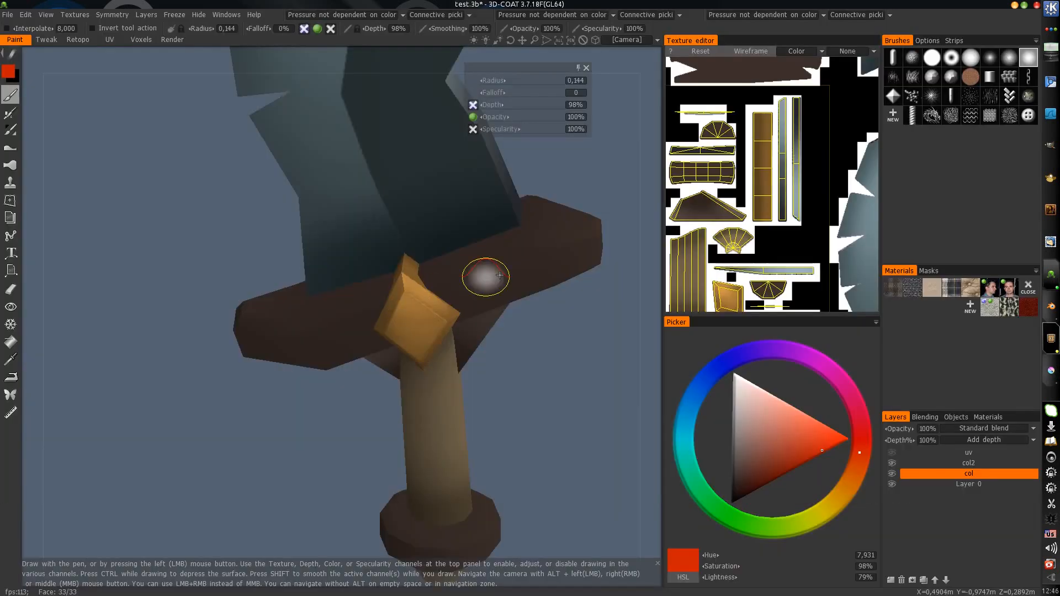
# Step: Switch to 3D-Coat and examine the shaded diamond together with the guard, handle and pommel
pyautogui.moveTo(485, 288); pyautogui.dragTo(352, 355)
pyautogui.scroll(-3, 352, 355)
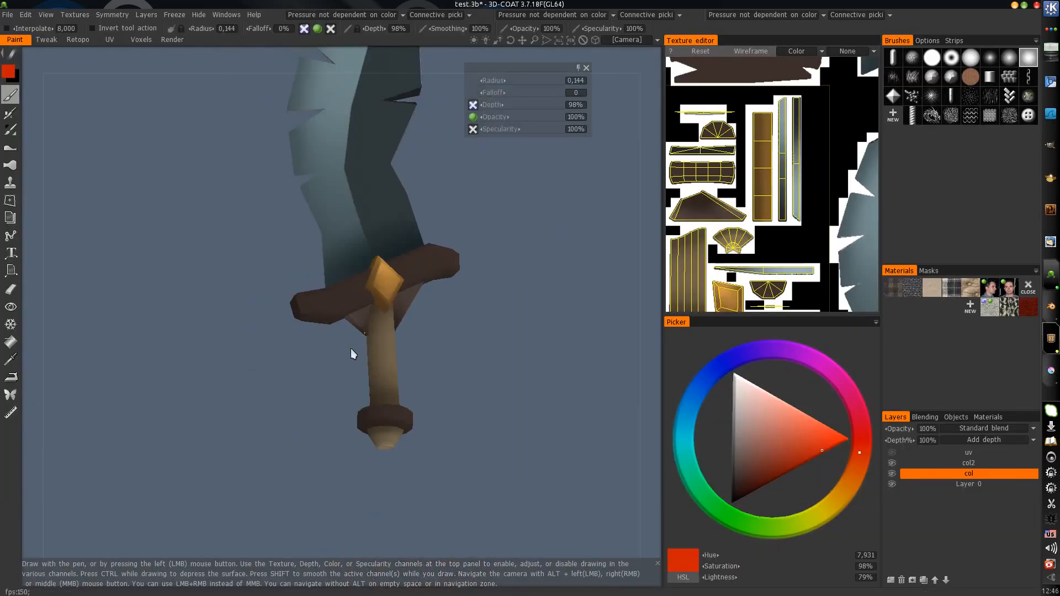
pyautogui.keyDown('alt'); pyautogui.moveTo(406, 100); pyautogui.dragTo(381, 176, button='middle'); pyautogui.keyUp('alt')
pyautogui.keyDown('alt'); pyautogui.moveTo(408, 309); pyautogui.dragTo(445, 290); pyautogui.keyUp('alt')
pyautogui.scroll(-1, 370, 303)
pyautogui.keyDown('alt'); pyautogui.moveTo(331, 373); pyautogui.dragTo(366, 326, button='middle'); pyautogui.keyUp('alt')
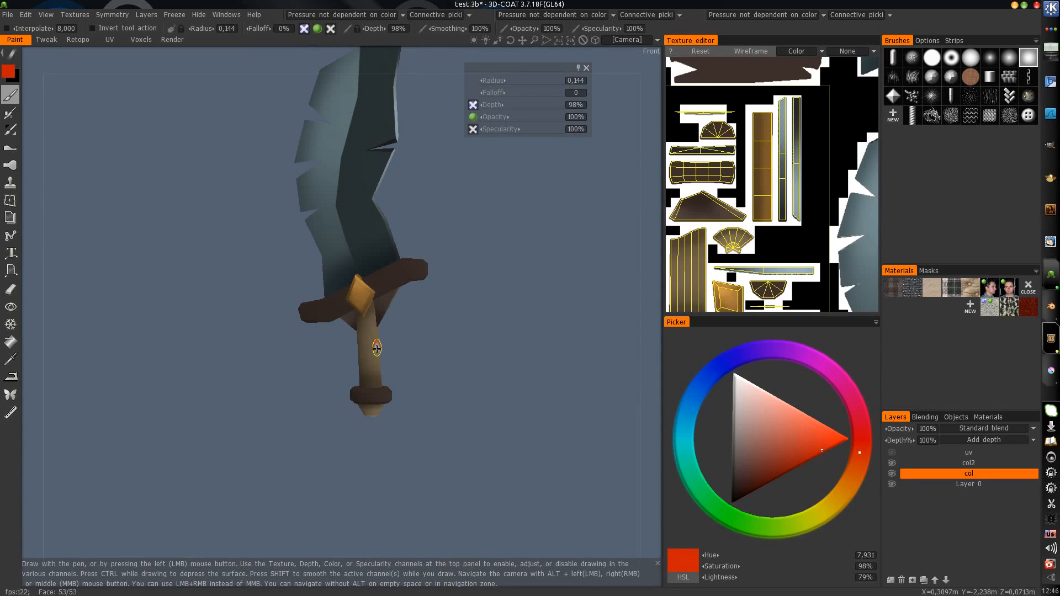
pyautogui.scroll(2, 362, 348)
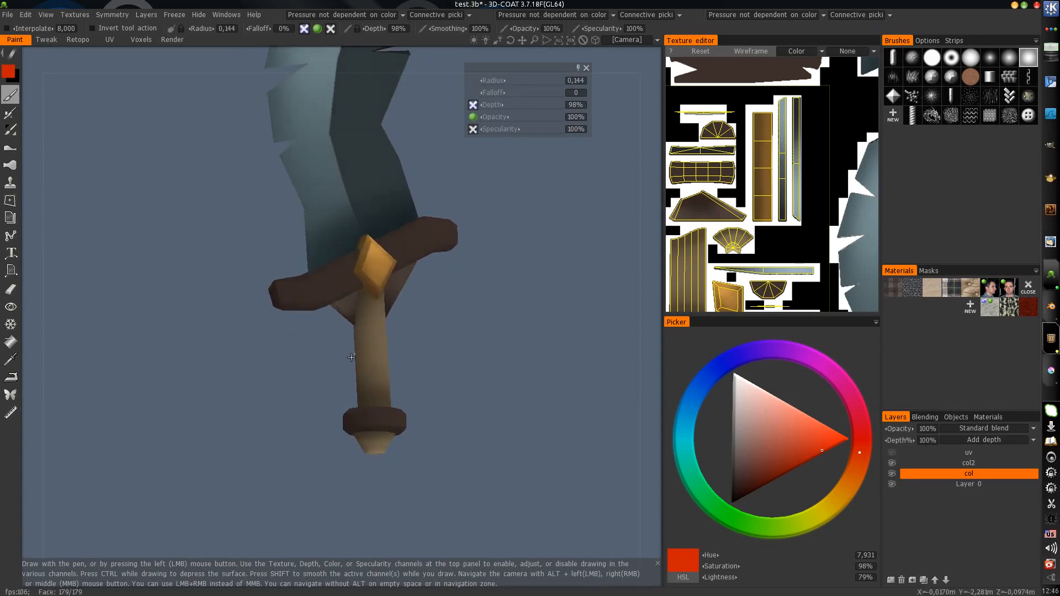
pyautogui.scroll(3, 393, 329)
pyautogui.moveTo(414, 266); pyautogui.dragTo(374, 330)
pyautogui.scroll(2, 347, 392)
pyautogui.keyDown('alt'); pyautogui.moveTo(369, 352); pyautogui.dragTo(376, 320, button='middle'); pyautogui.keyUp('alt')
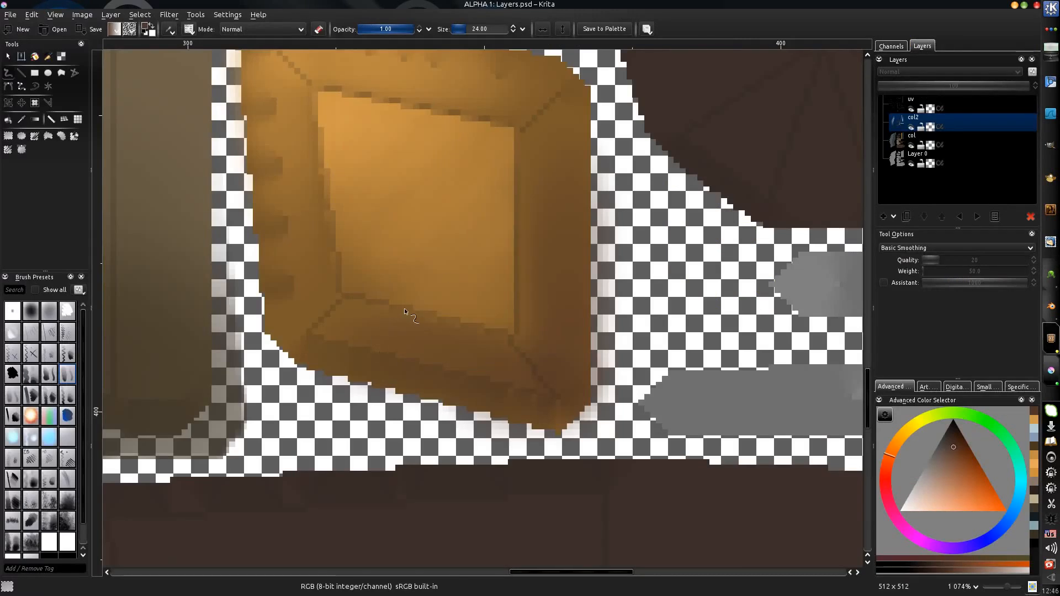
# Step: Return from Krita to 3D-Coat and add a new layer named col3 above col2
pyautogui.scroll(-12, 406, 312)
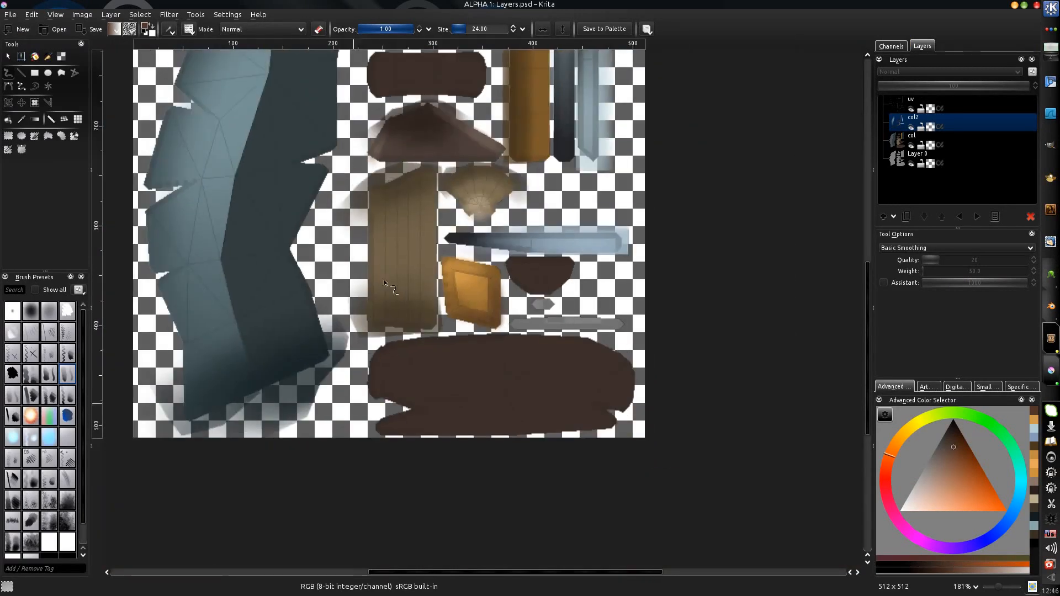
pyautogui.click(1024, 6)
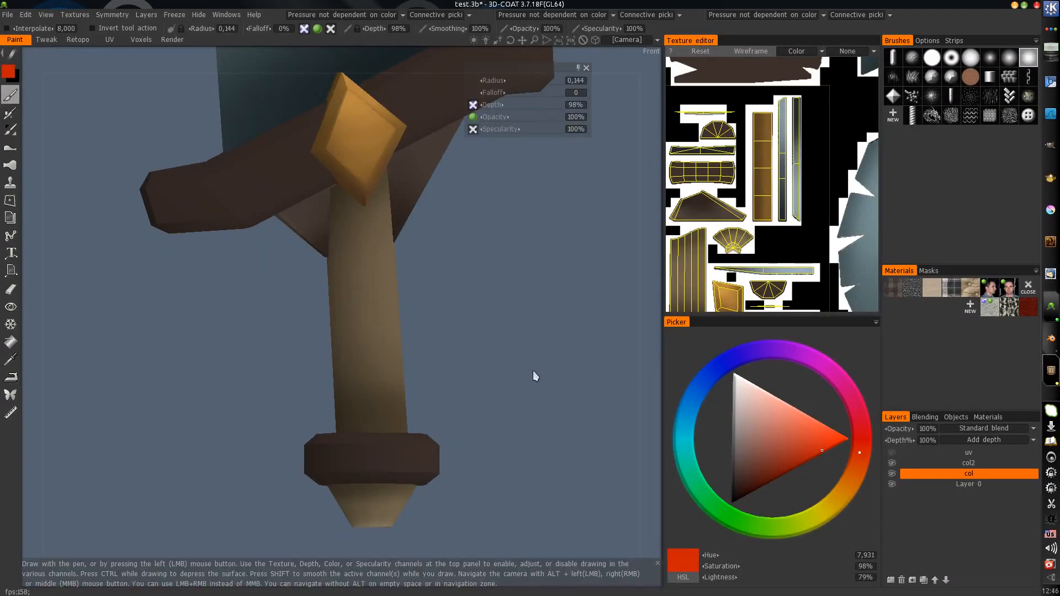
pyautogui.moveTo(531, 370); pyautogui.dragTo(496, 368)
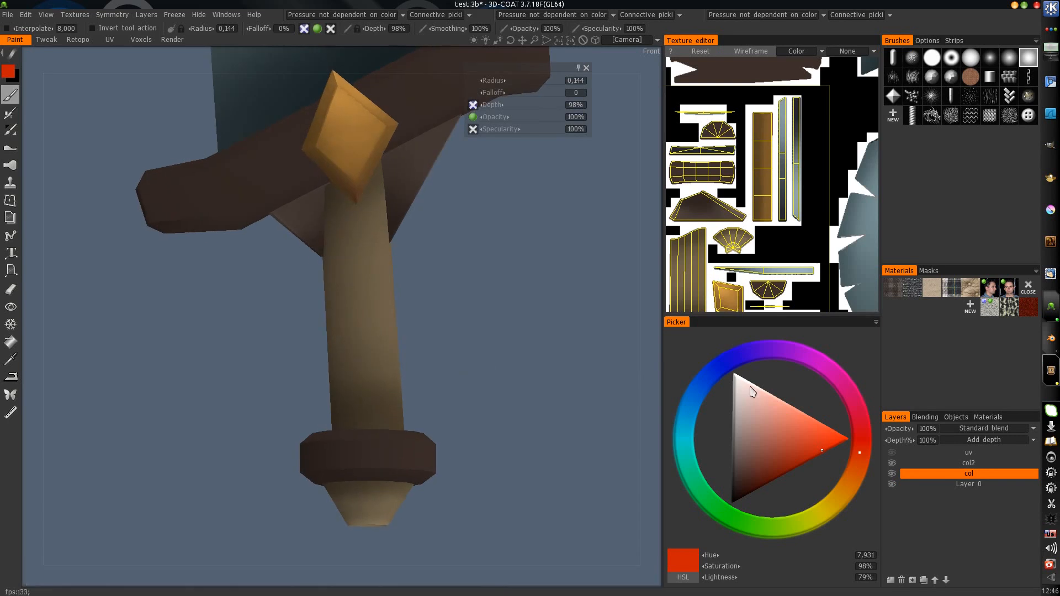
pyautogui.click(969, 466)
pyautogui.click(891, 579)
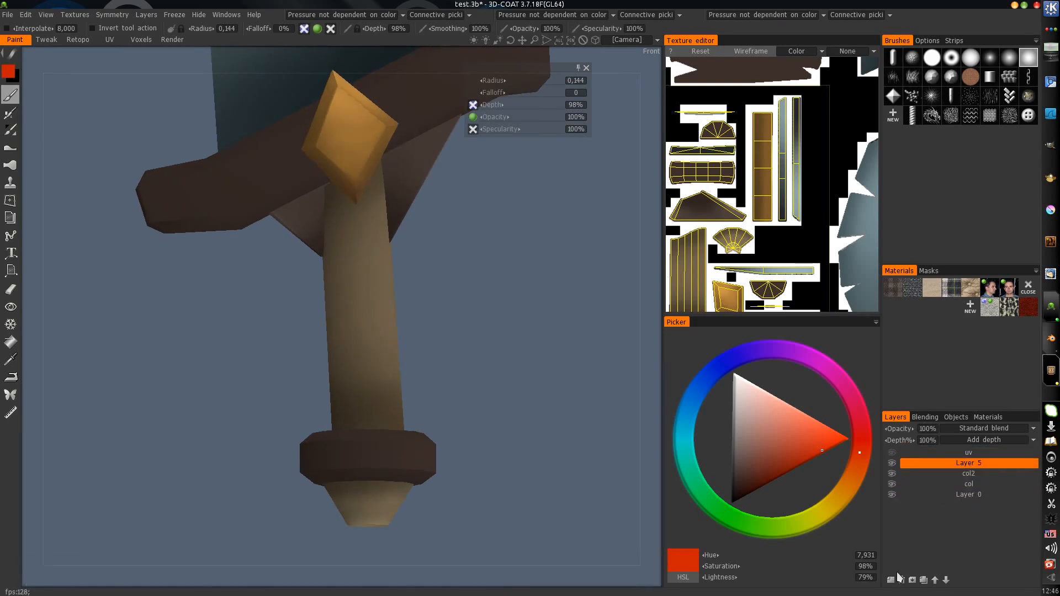
pyautogui.doubleClick(969, 463)
pyautogui.write('col3')
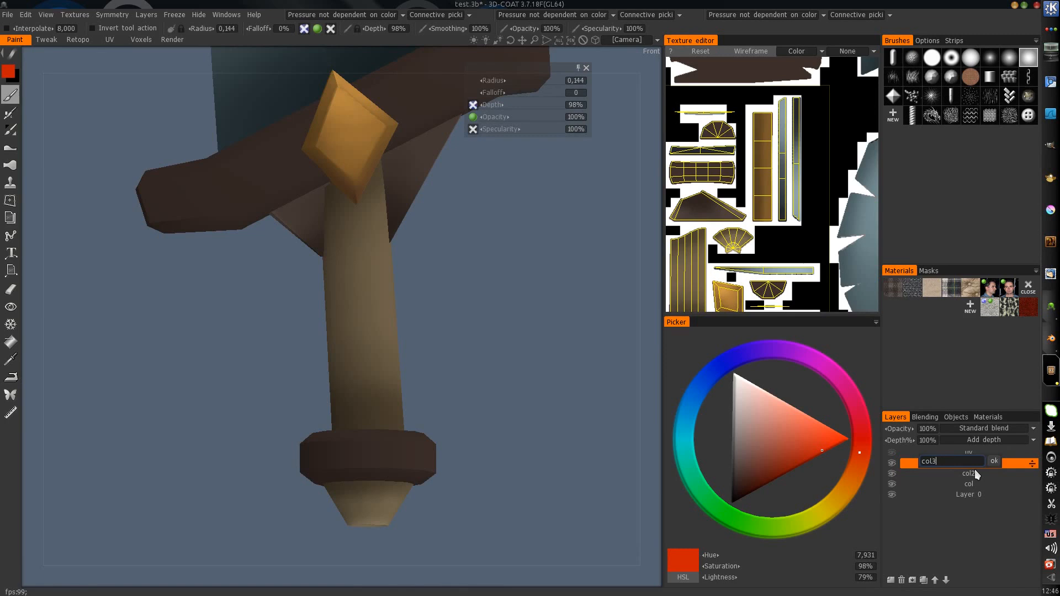
pyautogui.press('Return')
# Step: Save the 3D-Coat scene test.3b
pyautogui.click(8, 15)
pyautogui.click(8, 15)
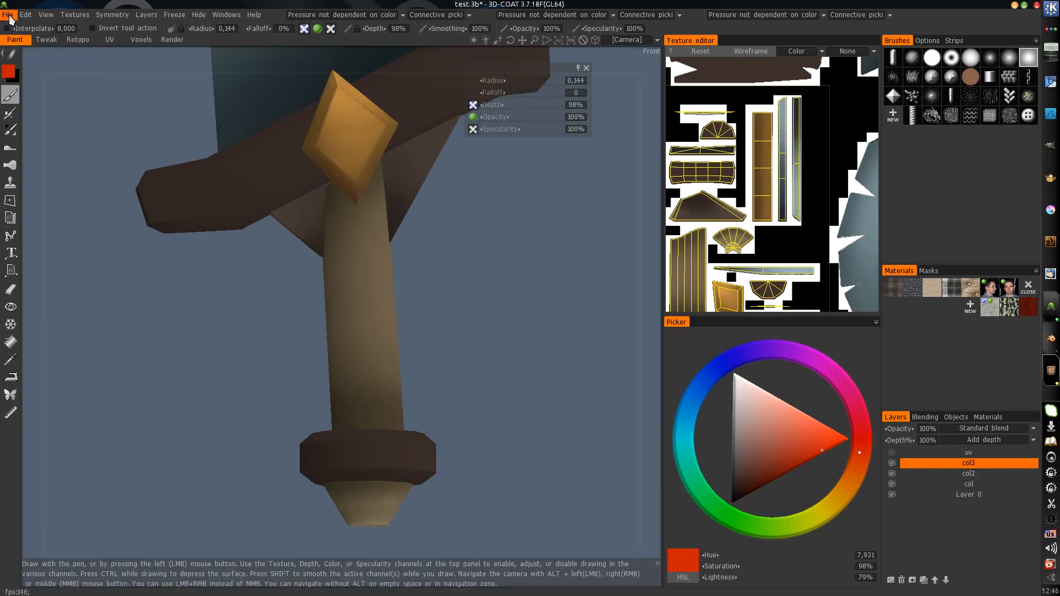
pyautogui.click(8, 15)
pyautogui.click(27, 118)
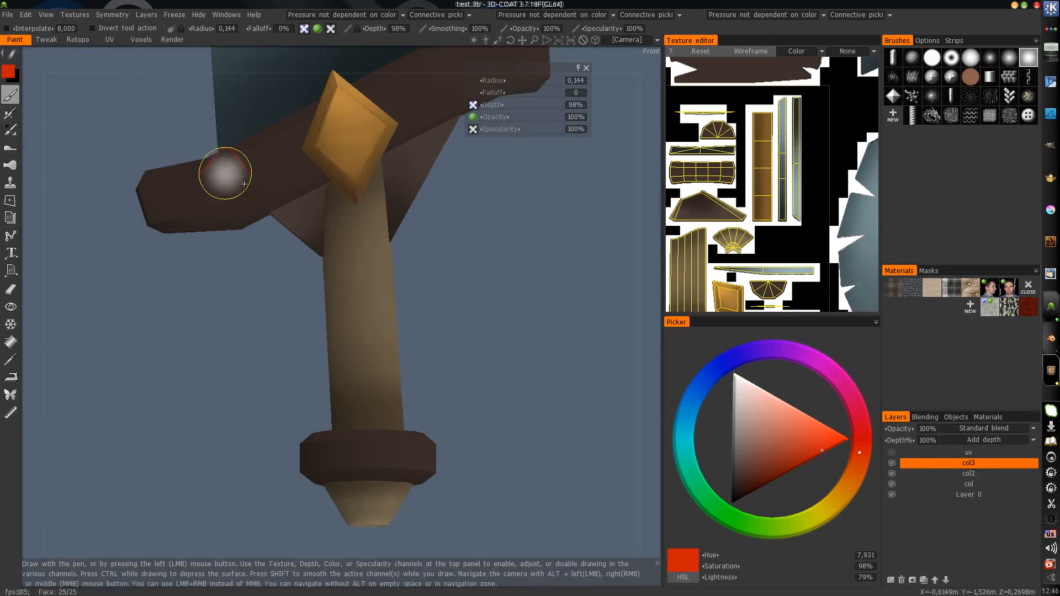
# Step: Select the fifth brush alpha and reduce the brush radius to 0.024 for detailing the lower handle
pyautogui.moveTo(401, 300); pyautogui.dragTo(414, 273, button='middle')
pyautogui.moveTo(430, 281); pyautogui.dragTo(444, 291)
pyautogui.scroll(-7, 384, 313)
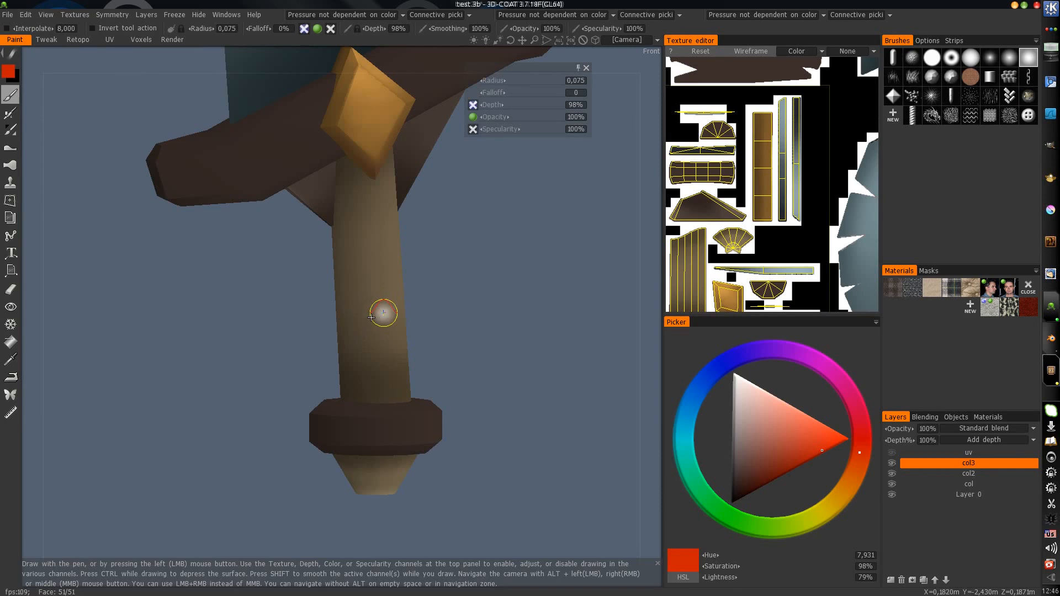
pyautogui.click(970, 58)
pyautogui.scroll(-8, 370, 341)
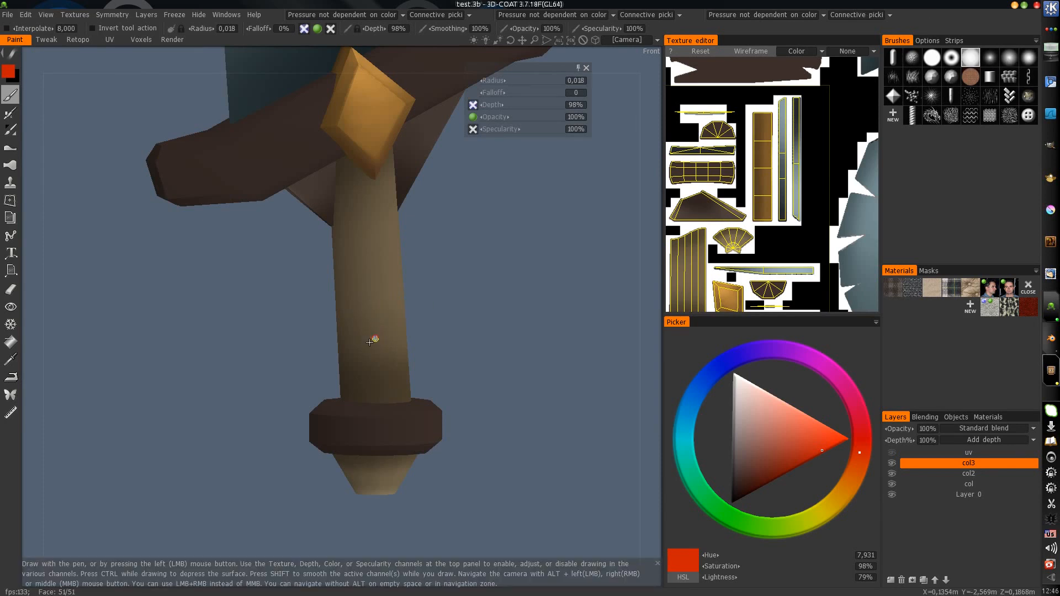
pyautogui.scroll(1, 374, 339)
pyautogui.moveTo(365, 346); pyautogui.dragTo(348, 345, button='middle')
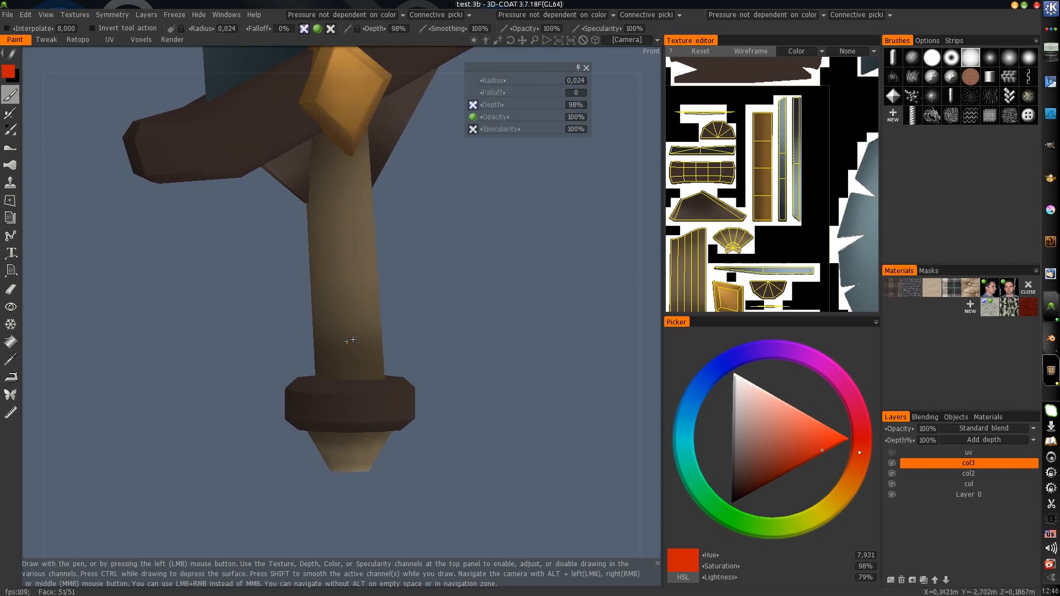
pyautogui.moveTo(368, 326)
pyautogui.keyDown('alt'); pyautogui.mouseDown()
pyautogui.moveTo(370, 348)
pyautogui.moveTo(364, 340)
pyautogui.mouseUp(); pyautogui.keyUp('alt')
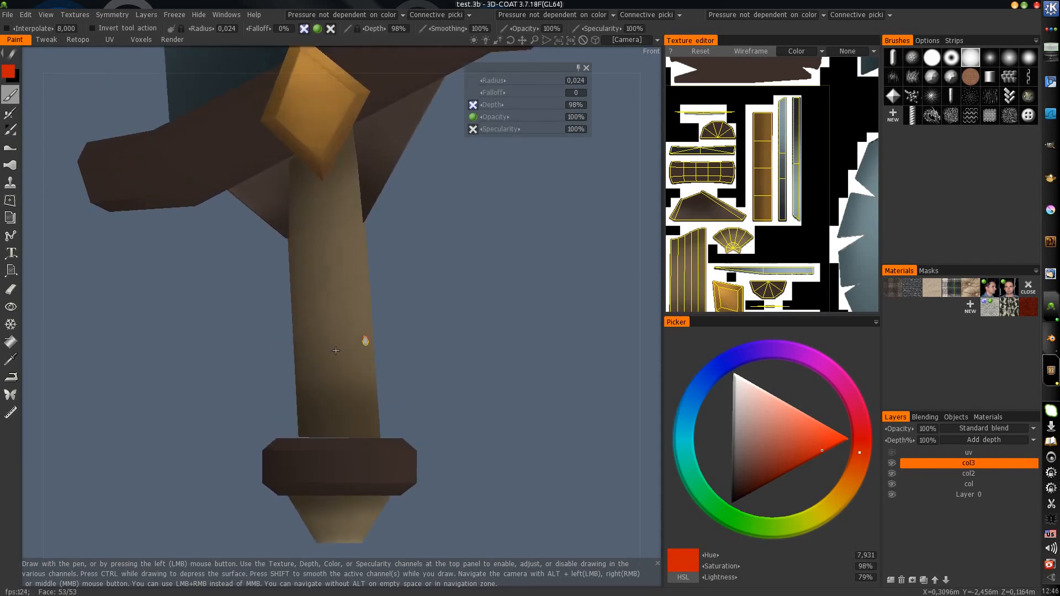
pyautogui.keyDown('alt'); pyautogui.moveTo(364, 340); pyautogui.dragTo(364, 333, button='right'); pyautogui.keyUp('alt')
pyautogui.keyDown('alt'); pyautogui.moveTo(337, 372); pyautogui.dragTo(330, 296); pyautogui.keyUp('alt')
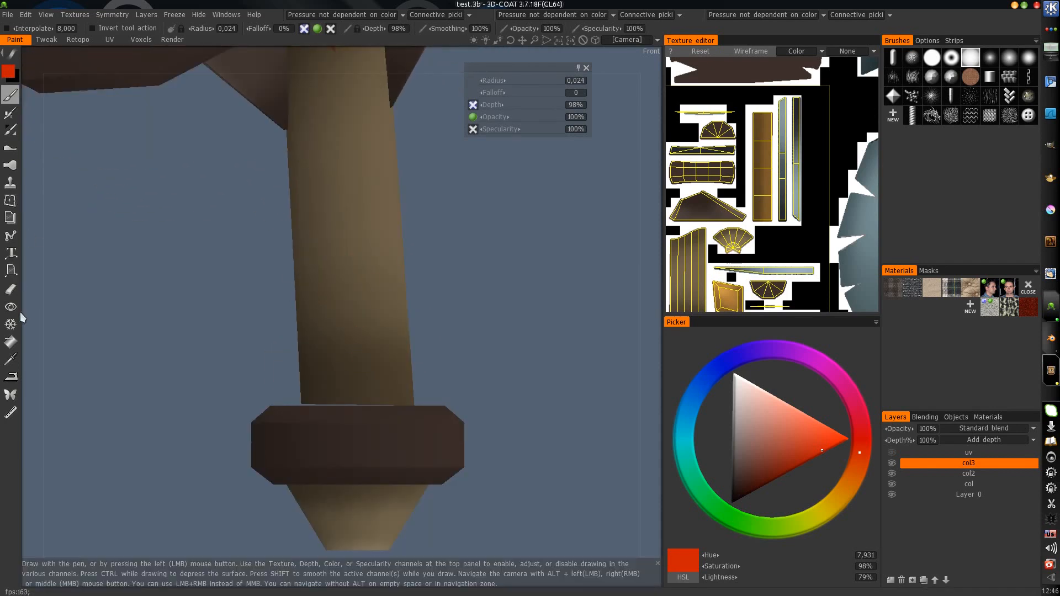
# Step: Sample the handle's tan colour and darken it to 39% saturation and 18% lightness for the paint brush
pyautogui.click(11, 359)
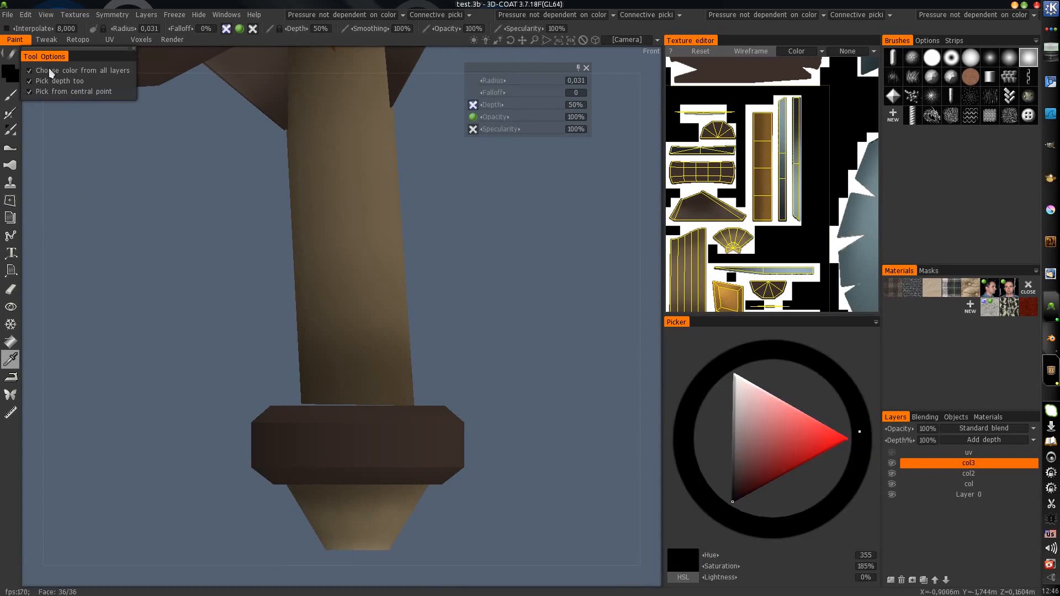
pyautogui.click(355, 274)
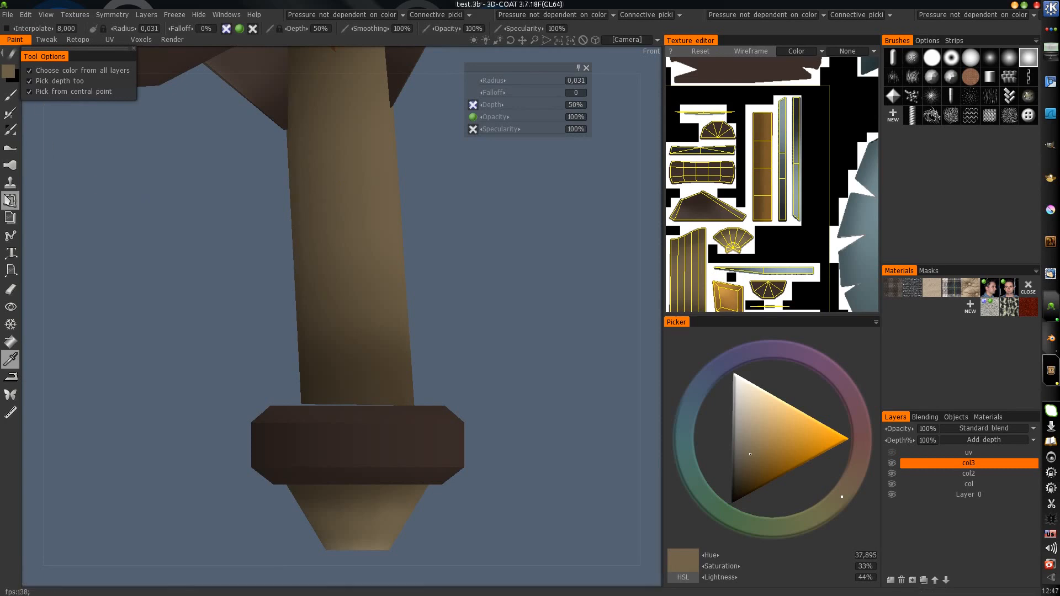
pyautogui.click(10, 95)
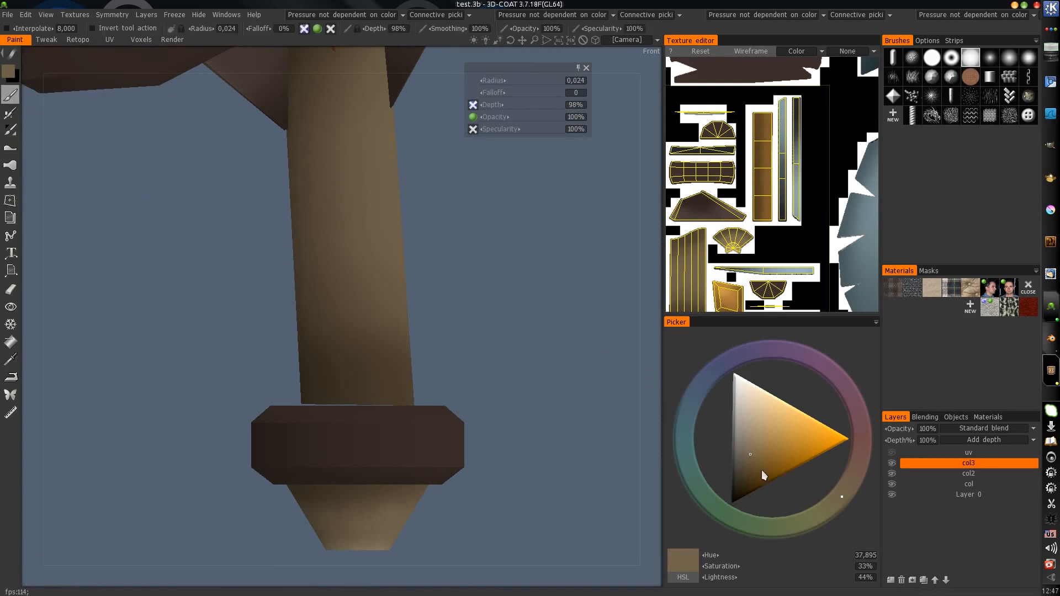
pyautogui.moveTo(760, 469); pyautogui.dragTo(742, 482)
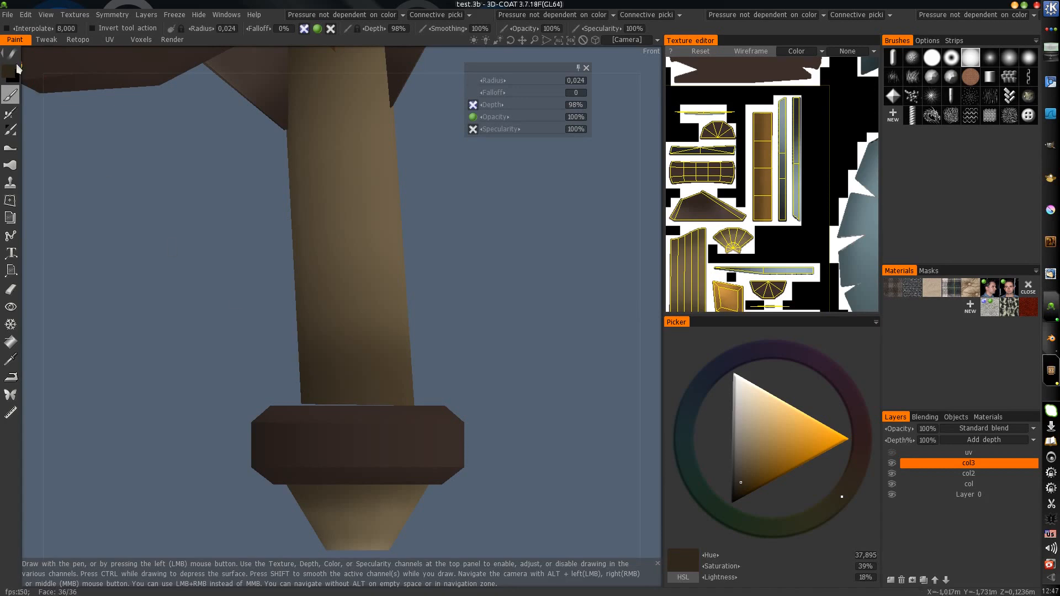
# Step: Paint five evenly spaced dark diagonal stripes across the front of the handle with straight-line strokes, from the pommel up to the gem
pyautogui.moveTo(10, 53)
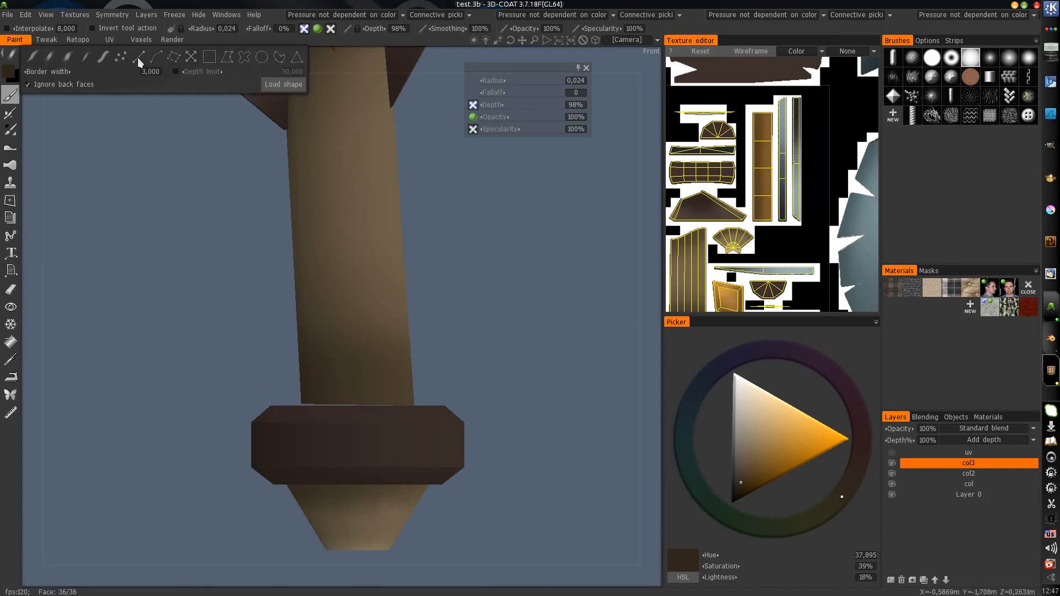
pyautogui.click(138, 58)
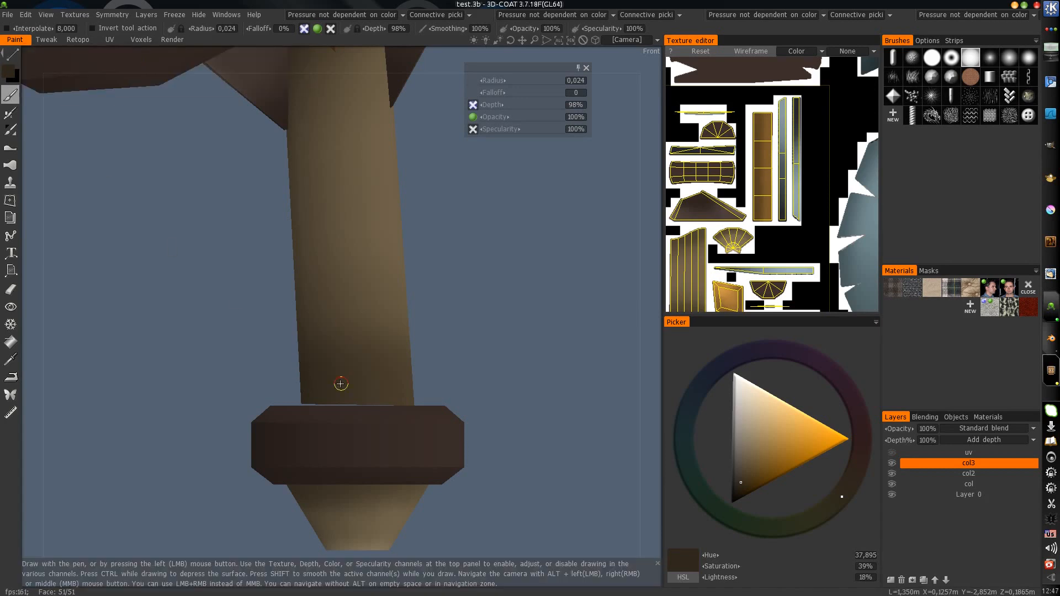
pyautogui.click(396, 321)
pyautogui.scroll(-2, 347, 315)
pyautogui.keyDown('alt'); pyautogui.moveTo(346, 312); pyautogui.dragTo(349, 355, button='middle'); pyautogui.keyUp('alt')
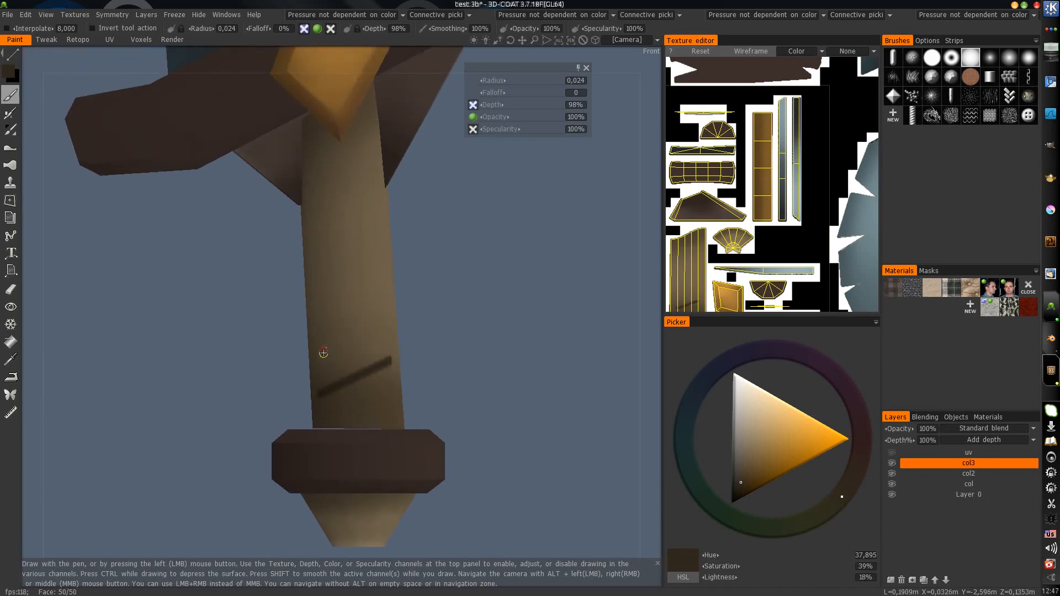
pyautogui.click(384, 298)
pyautogui.keyDown('alt'); pyautogui.moveTo(385, 297); pyautogui.dragTo(330, 364, button='middle'); pyautogui.keyUp('alt')
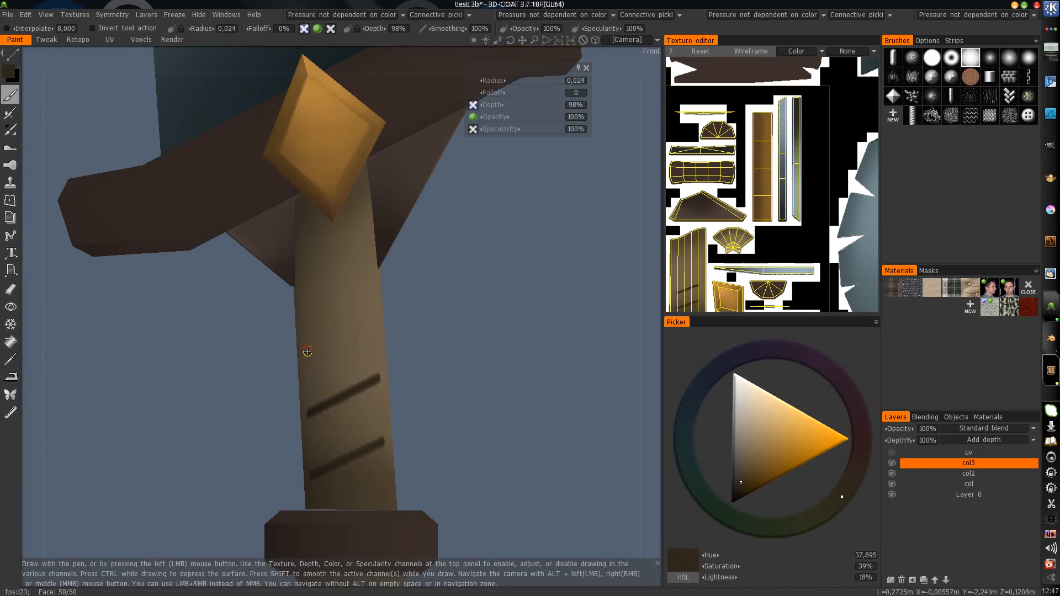
pyautogui.click(370, 322)
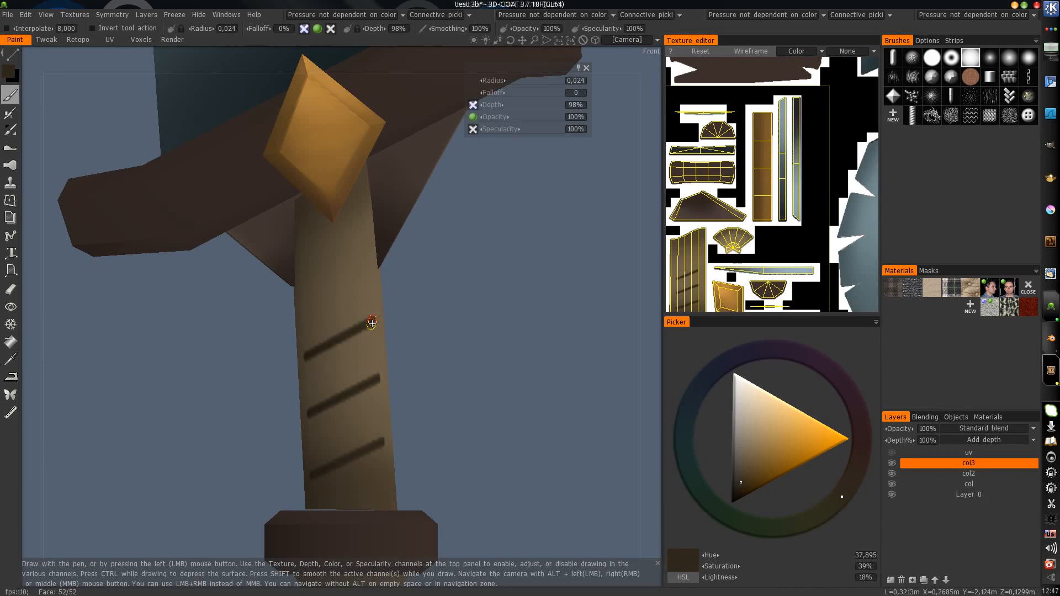
pyautogui.keyDown('alt'); pyautogui.moveTo(370, 323); pyautogui.dragTo(321, 340, button='middle'); pyautogui.keyUp('alt')
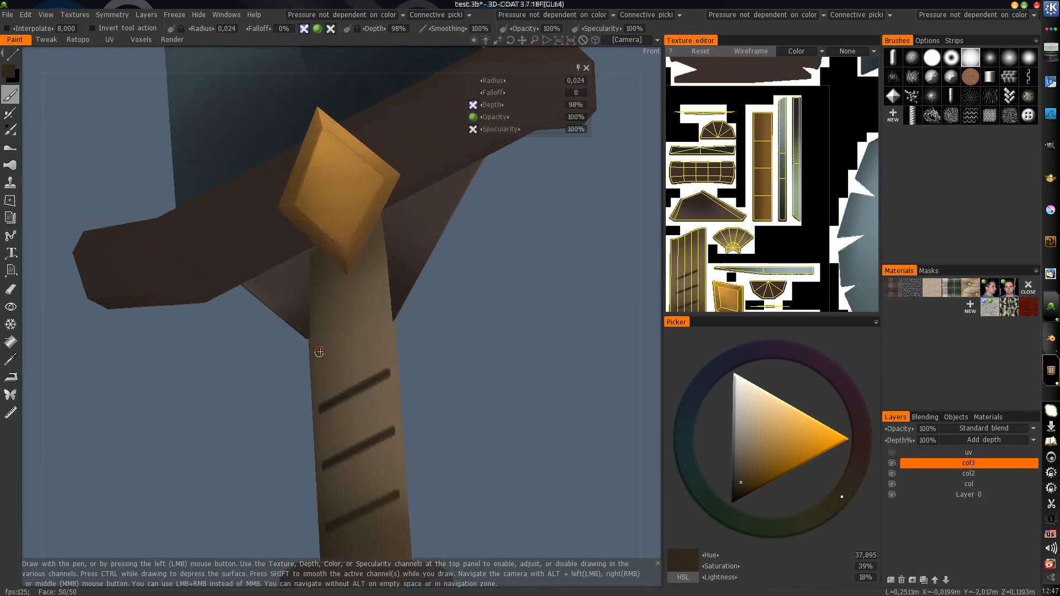
pyautogui.click(379, 321)
pyautogui.keyDown('alt'); pyautogui.moveTo(380, 321); pyautogui.dragTo(352, 351, button='middle'); pyautogui.keyUp('alt')
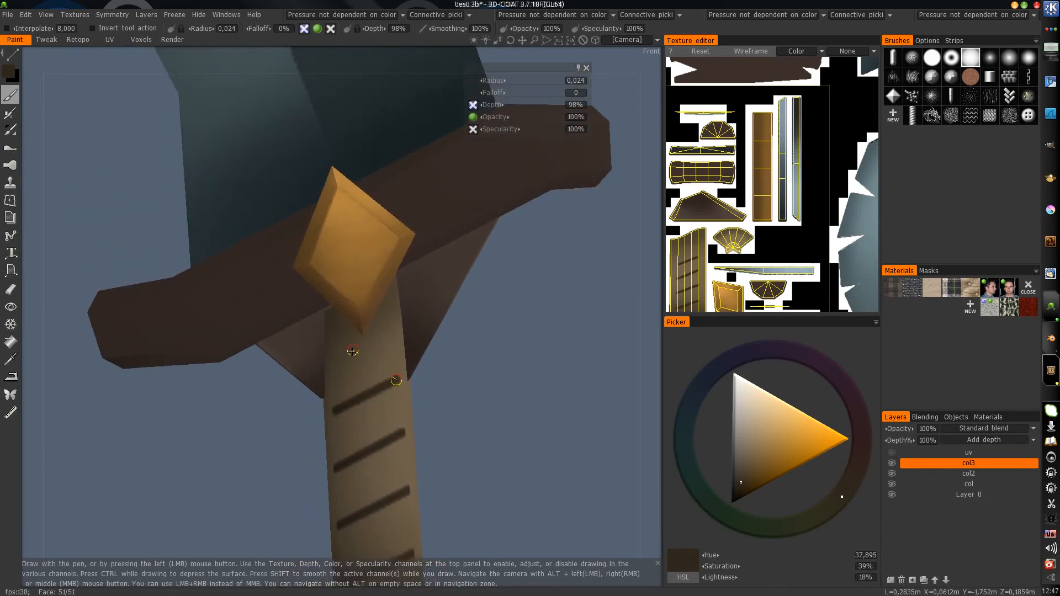
pyautogui.click(395, 316)
# Step: Activate the Hide tool in single-face selection mode and hide the first grip faces on the handle's front and side
pyautogui.moveTo(319, 406); pyautogui.dragTo(288, 449, button='right')
pyautogui.moveTo(268, 399); pyautogui.dragTo(305, 394)
pyautogui.moveTo(260, 424); pyautogui.dragTo(350, 367, button='right')
pyautogui.keyDown('alt'); pyautogui.moveTo(350, 367); pyautogui.dragTo(338, 344, button='middle'); pyautogui.keyUp('alt')
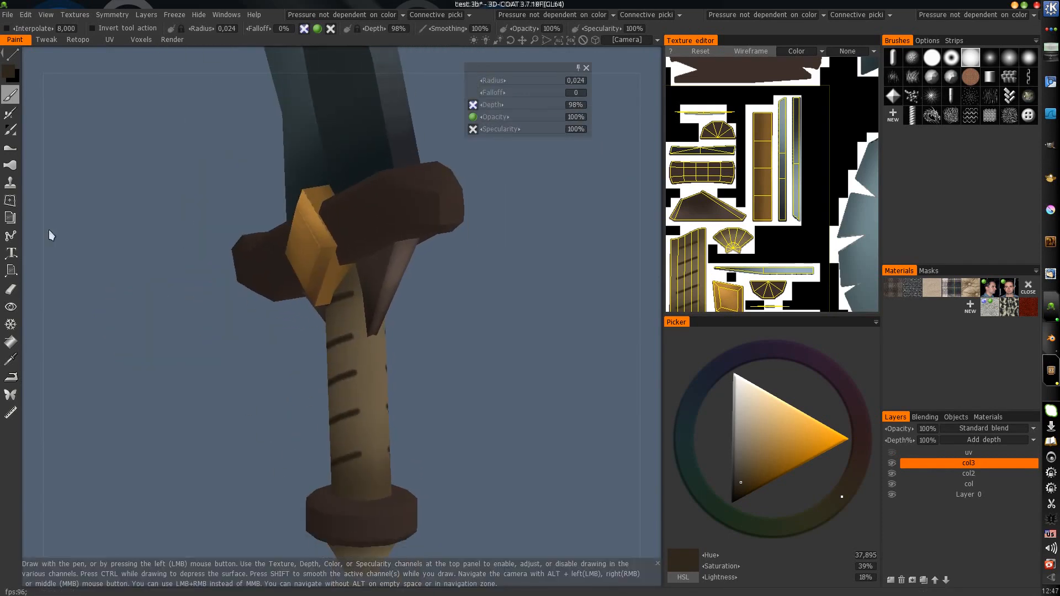
pyautogui.click(11, 307)
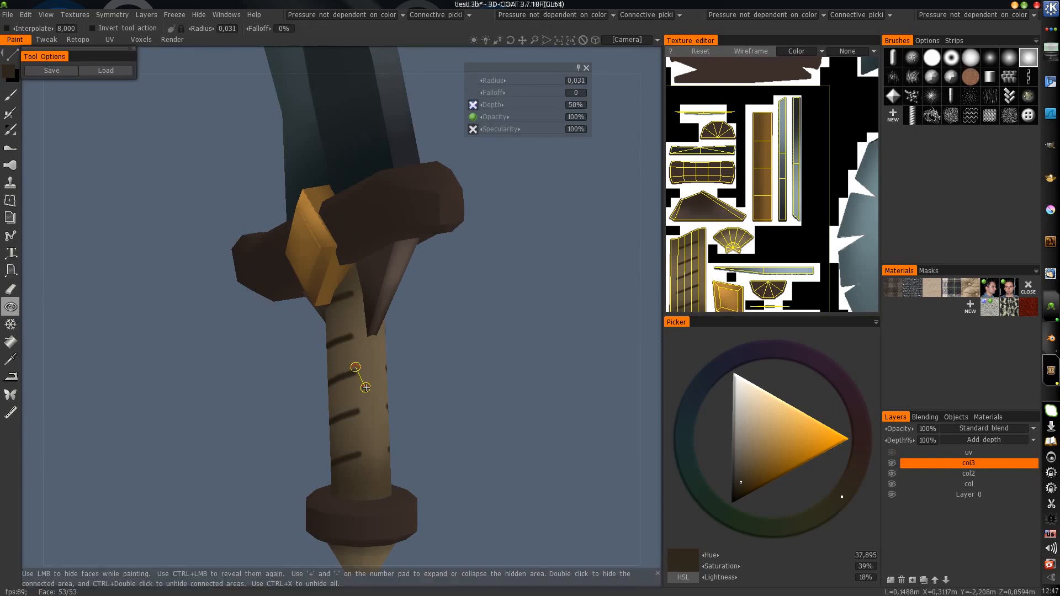
pyautogui.press('e')
pyautogui.click(359, 269)
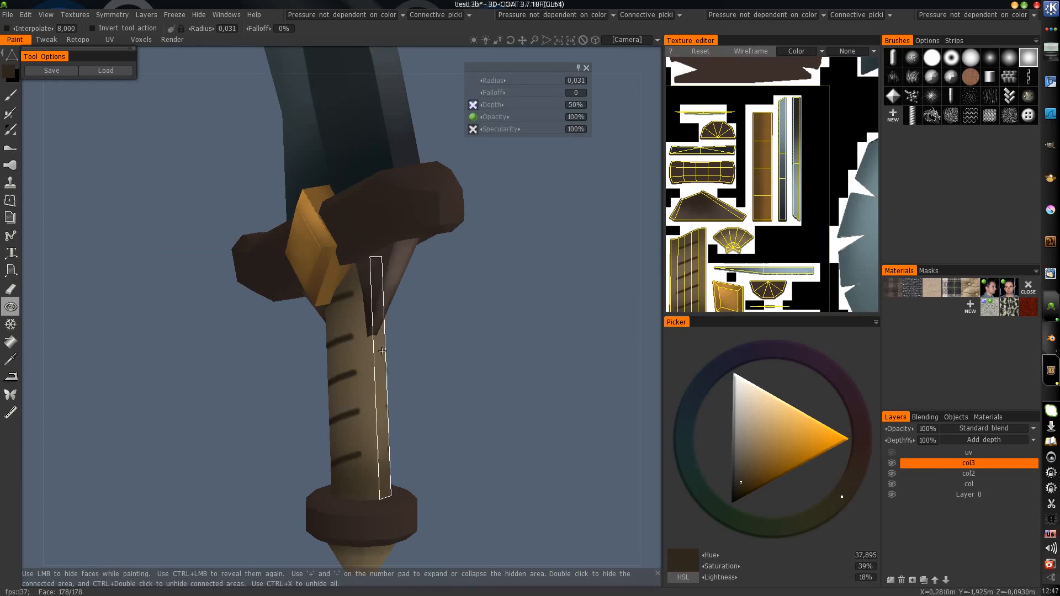
pyautogui.click(365, 392)
pyautogui.click(348, 412)
# Step: Hide the remaining grip faces around the side and back of the handle
pyautogui.moveTo(307, 422)
pyautogui.mouseDown()
pyautogui.moveTo(363, 419)
pyautogui.moveTo(228, 399)
pyautogui.mouseUp()
pyautogui.click(362, 418)
pyautogui.click(339, 418)
pyautogui.click(335, 418)
pyautogui.click(322, 417)
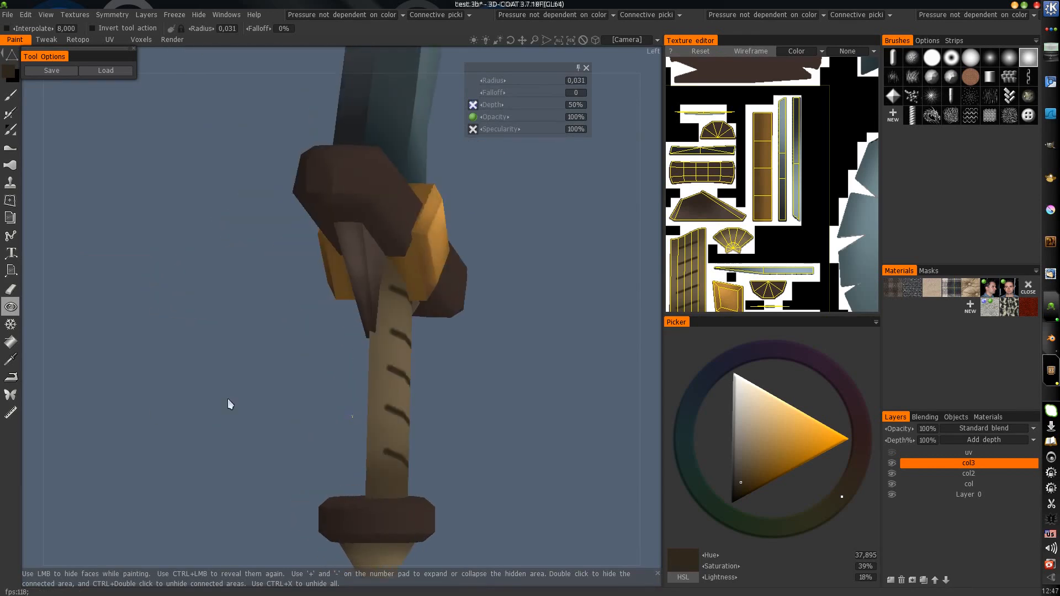
pyautogui.moveTo(409, 396); pyautogui.dragTo(359, 395)
pyautogui.click(393, 391)
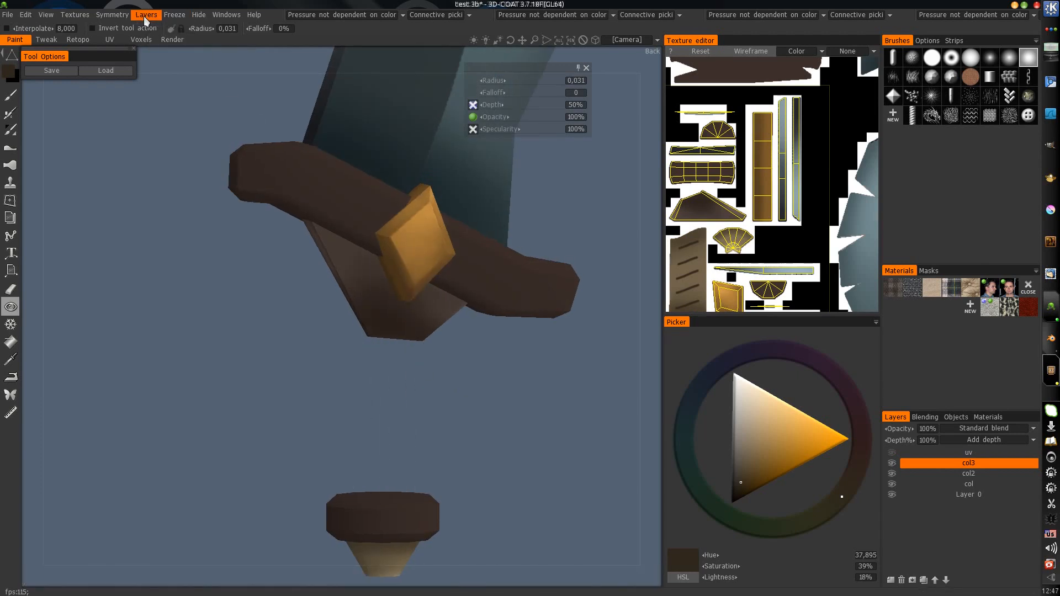
# Step: Invert the hidden faces to isolate the handle grip
pyautogui.click(198, 15)
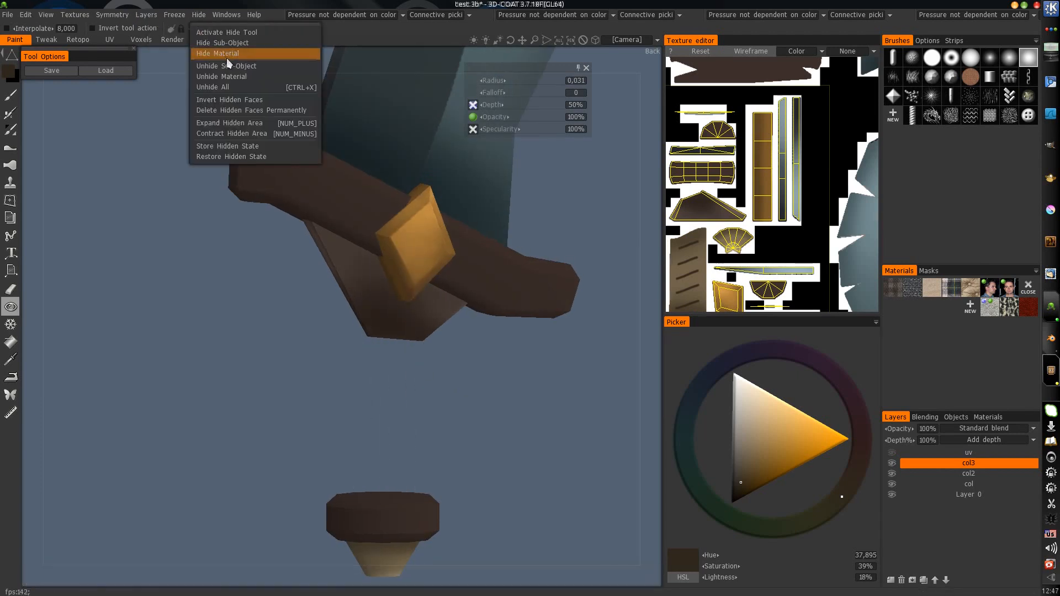
pyautogui.click(243, 101)
pyautogui.moveTo(362, 293); pyautogui.dragTo(409, 320)
# Step: Return to the paint brush with freehand strokes and join the dark stripes across the grip's left side
pyautogui.click(10, 96)
pyautogui.moveTo(316, 324); pyautogui.dragTo(286, 283, button='middle')
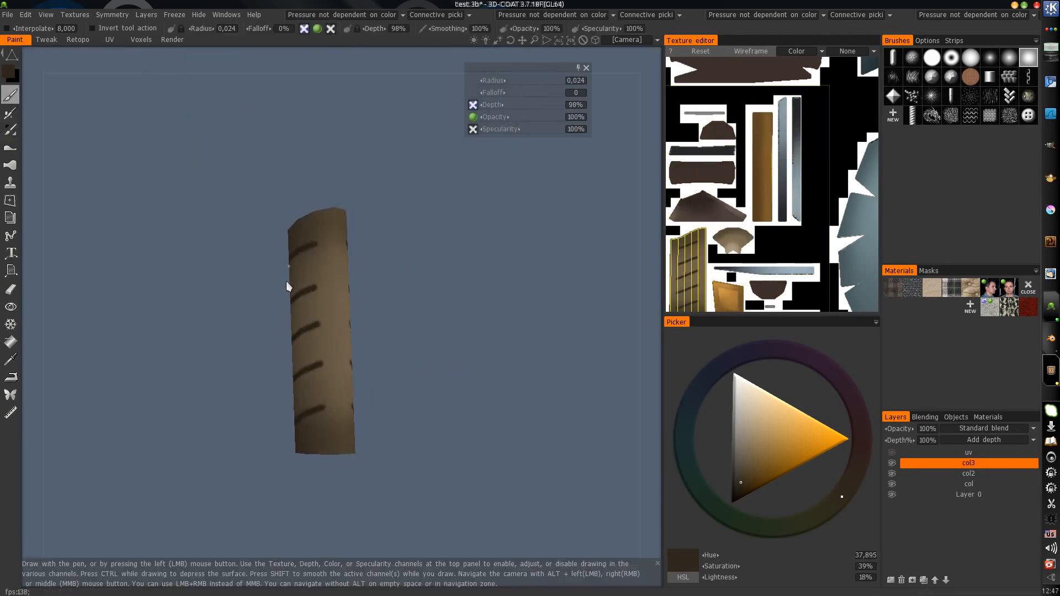
pyautogui.moveTo(286, 284); pyautogui.dragTo(244, 190, button='right')
pyautogui.press('space')
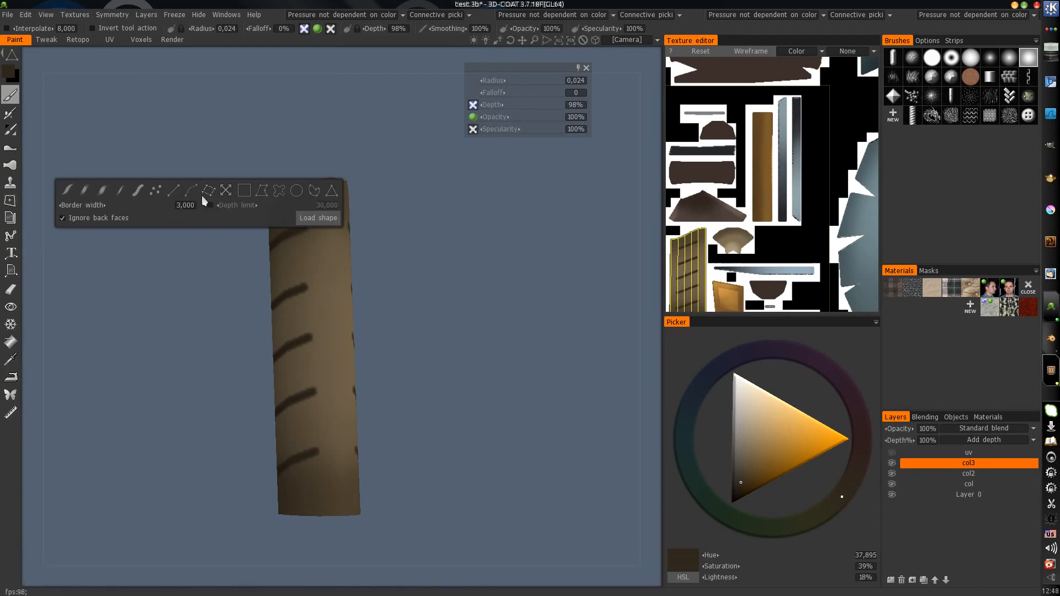
pyautogui.click(86, 194)
pyautogui.keyDown('alt'); pyautogui.moveTo(331, 254); pyautogui.dragTo(282, 256, button='right'); pyautogui.keyUp('alt')
pyautogui.keyDown('alt'); pyautogui.moveTo(281, 255); pyautogui.dragTo(269, 289); pyautogui.keyUp('alt')
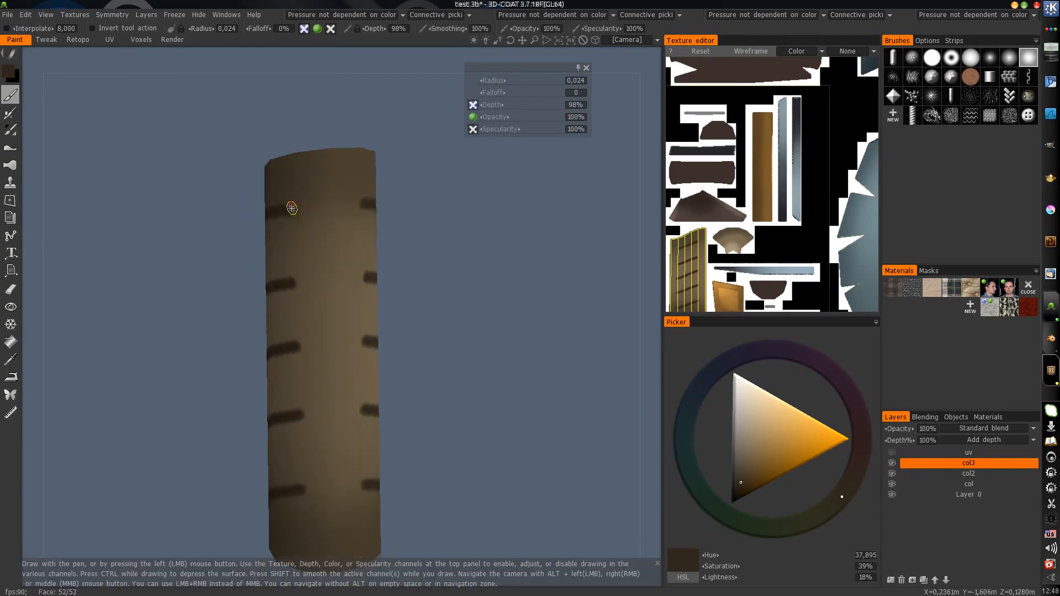
pyautogui.moveTo(288, 208); pyautogui.dragTo(334, 204)
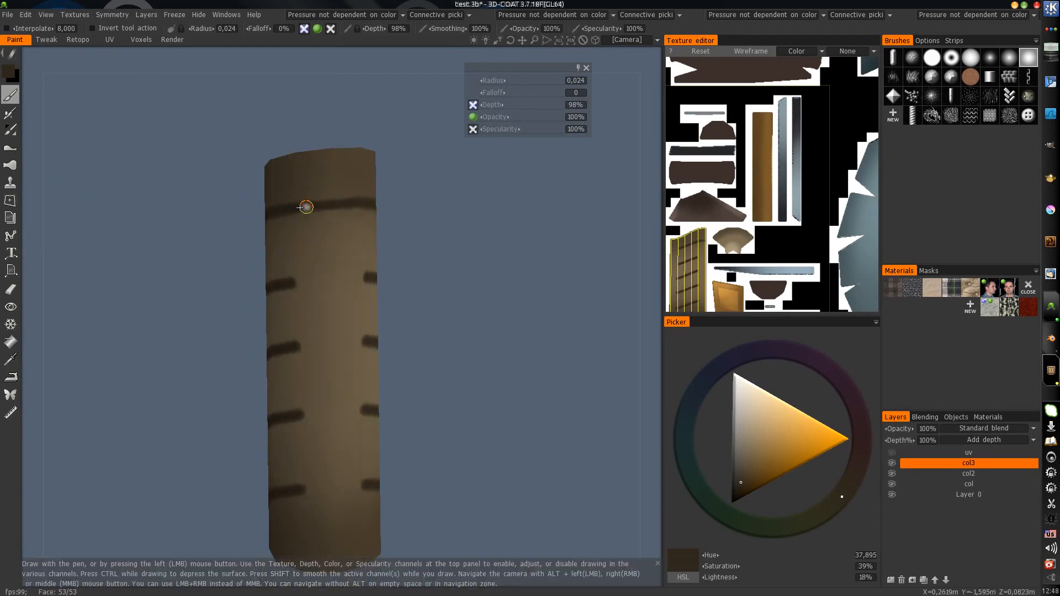
pyautogui.moveTo(285, 285); pyautogui.dragTo(364, 279)
pyautogui.moveTo(281, 298)
pyautogui.keyDown('alt'); pyautogui.mouseDown()
pyautogui.moveTo(287, 289)
pyautogui.moveTo(315, 323)
pyautogui.moveTo(384, 308)
pyautogui.moveTo(313, 295)
pyautogui.moveTo(389, 320)
pyautogui.moveTo(277, 369)
pyautogui.moveTo(375, 346)
pyautogui.mouseUp(); pyautogui.keyUp('alt')
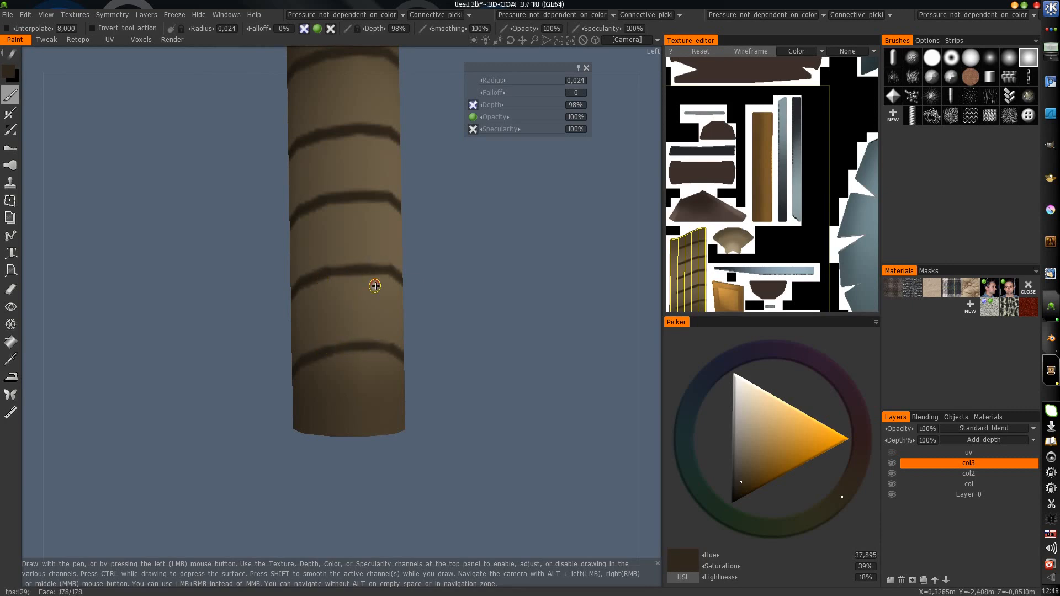
# Step: Paint the connecting dark stripes across the grip's right side to complete the wrap around the handle
pyautogui.keyDown('alt'); pyautogui.moveTo(375, 286); pyautogui.dragTo(316, 294); pyautogui.keyUp('alt')
pyautogui.moveTo(258, 308)
pyautogui.mouseDown()
pyautogui.moveTo(318, 313)
pyautogui.moveTo(299, 336)
pyautogui.mouseUp()
pyautogui.moveTo(250, 385); pyautogui.dragTo(315, 389)
pyautogui.moveTo(248, 313)
pyautogui.keyDown('alt'); pyautogui.mouseDown()
pyautogui.moveTo(231, 315)
pyautogui.moveTo(234, 327)
pyautogui.mouseUp(); pyautogui.keyUp('alt')
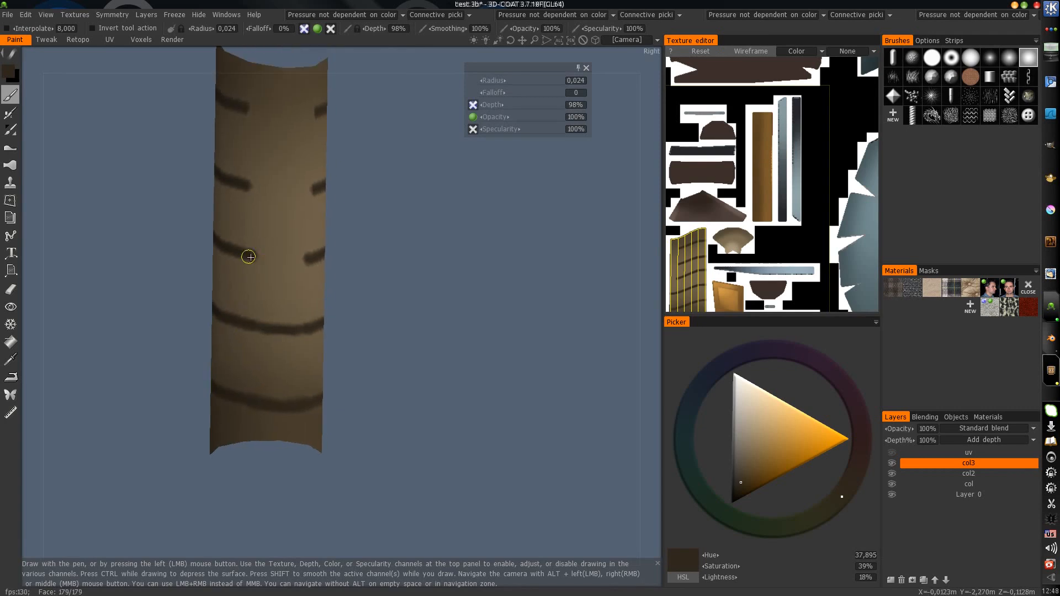
pyautogui.moveTo(249, 256); pyautogui.dragTo(302, 261)
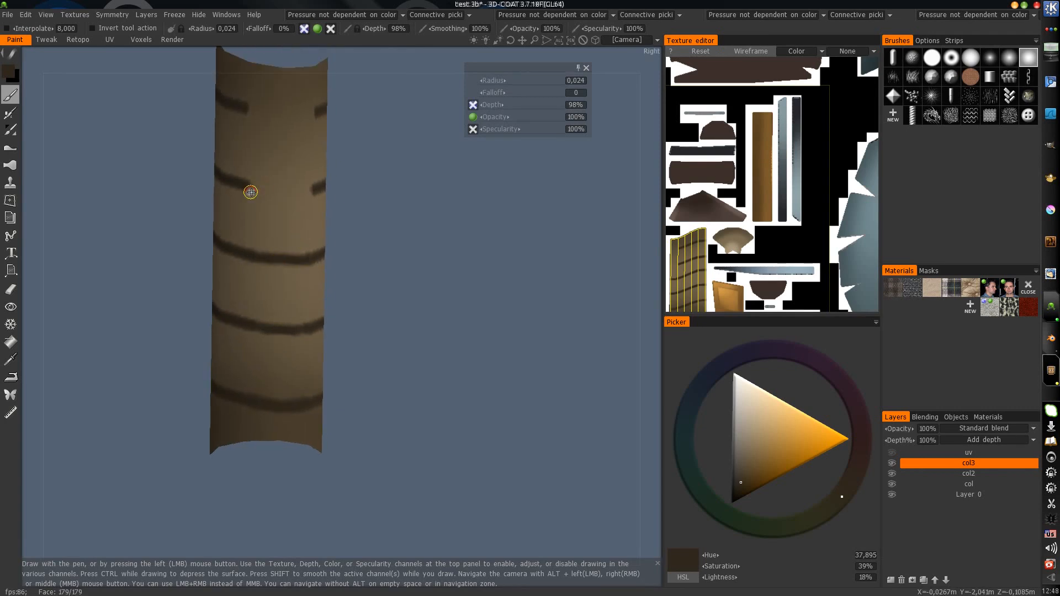
pyautogui.moveTo(250, 192)
pyautogui.mouseDown()
pyautogui.moveTo(291, 189)
pyautogui.moveTo(170, 201)
pyautogui.moveTo(241, 206)
pyautogui.moveTo(335, 305)
pyautogui.moveTo(172, 374)
pyautogui.moveTo(307, 283)
pyautogui.mouseUp()
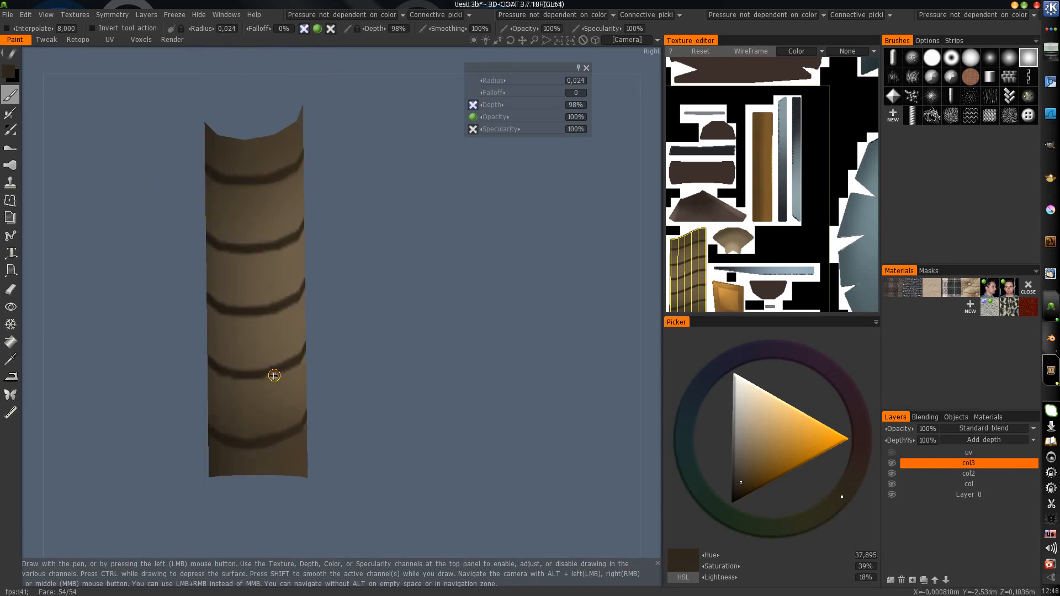
pyautogui.keyDown('alt'); pyautogui.moveTo(249, 378); pyautogui.dragTo(274, 371, button='right'); pyautogui.keyUp('alt')
pyautogui.keyDown('alt'); pyautogui.moveTo(274, 370); pyautogui.dragTo(305, 417); pyautogui.keyUp('alt')
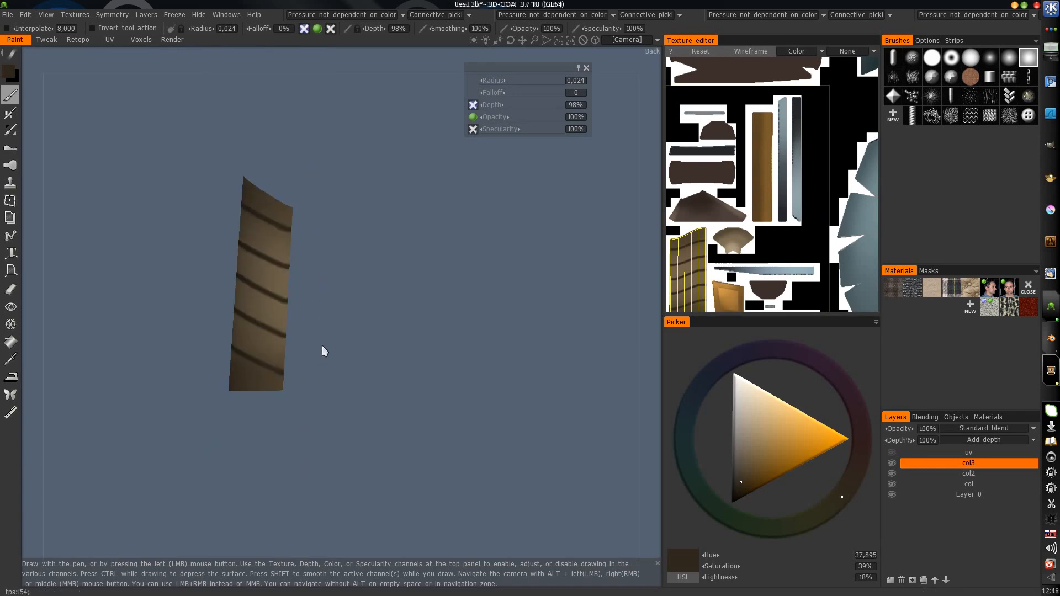
# Step: Unhide all faces and frame the whole knife from the front
pyautogui.hotkey('ctrl', 'x')
pyautogui.keyDown('alt'); pyautogui.moveTo(388, 309); pyautogui.dragTo(286, 306, button='right'); pyautogui.keyUp('alt')
pyautogui.keyDown('alt'); pyautogui.moveTo(286, 306); pyautogui.dragTo(283, 371, button='middle'); pyautogui.keyUp('alt')
pyautogui.keyDown('alt'); pyautogui.moveTo(284, 371); pyautogui.dragTo(310, 312, button='right'); pyautogui.keyUp('alt')
pyautogui.keyDown('alt'); pyautogui.moveTo(309, 312); pyautogui.dragTo(432, 320); pyautogui.keyUp('alt')
pyautogui.keyDown('alt'); pyautogui.moveTo(433, 320); pyautogui.dragTo(379, 301, button='right'); pyautogui.keyUp('alt')
pyautogui.keyDown('alt'); pyautogui.moveTo(380, 301); pyautogui.dragTo(441, 276, button='middle'); pyautogui.keyUp('alt')
pyautogui.keyDown('alt'); pyautogui.moveTo(441, 276); pyautogui.dragTo(310, 321, button='right'); pyautogui.keyUp('alt')
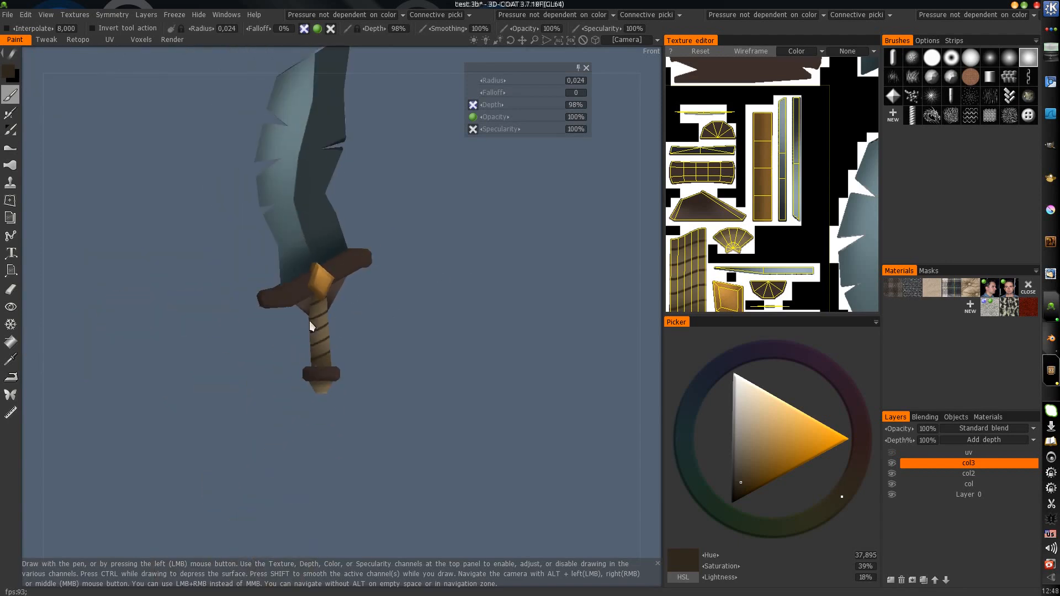
# Step: Examine the striped handle wrap from the side, the front and in the UV texture layout
pyautogui.keyDown('alt'); pyautogui.moveTo(309, 327); pyautogui.dragTo(381, 320); pyautogui.keyUp('alt')
pyautogui.keyDown('alt'); pyautogui.moveTo(381, 320); pyautogui.dragTo(392, 309, button='right'); pyautogui.keyUp('alt')
pyautogui.keyDown('alt'); pyautogui.moveTo(392, 309); pyautogui.dragTo(281, 348); pyautogui.keyUp('alt')
pyautogui.keyDown('alt'); pyautogui.moveTo(282, 348); pyautogui.dragTo(268, 323, button='middle'); pyautogui.keyUp('alt')
pyautogui.keyDown('alt'); pyautogui.moveTo(267, 323); pyautogui.dragTo(332, 293, button='right'); pyautogui.keyUp('alt')
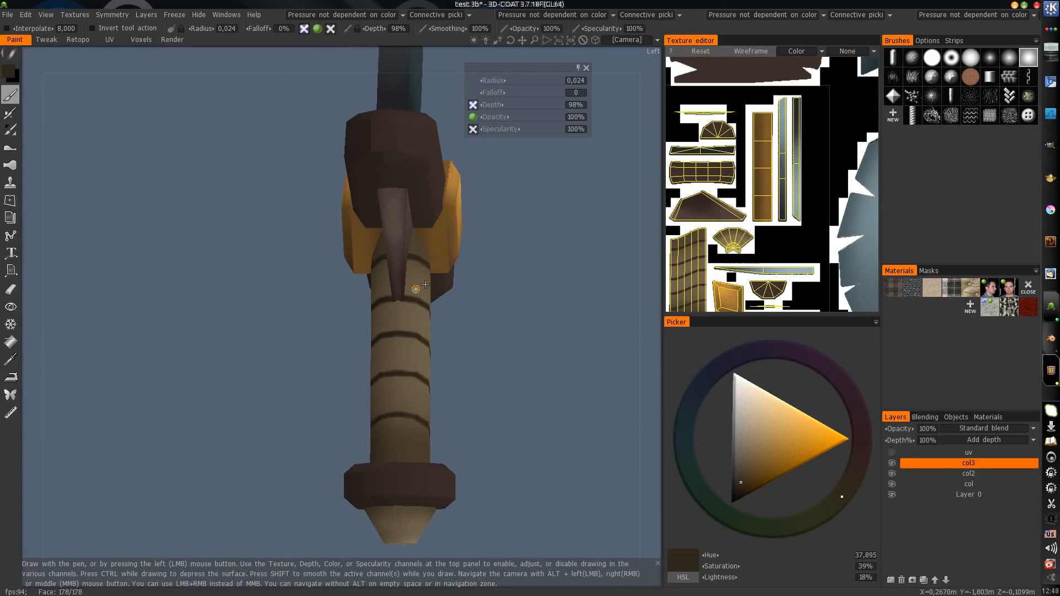
pyautogui.scroll(4, 759, 201)
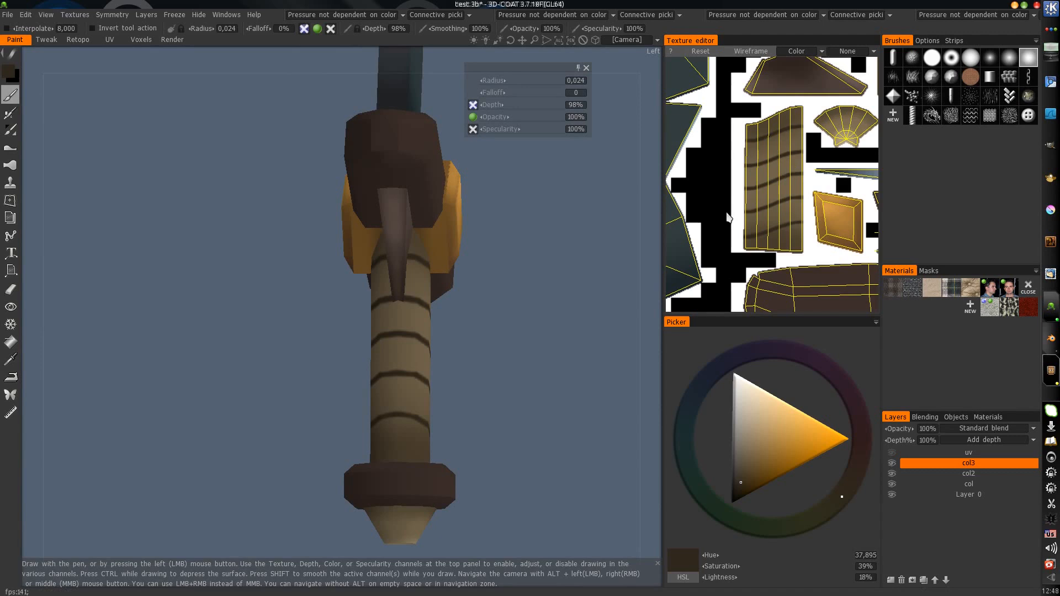
pyautogui.keyDown('alt'); pyautogui.moveTo(755, 185); pyautogui.dragTo(753, 186, button='middle'); pyautogui.keyUp('alt')
pyautogui.moveTo(304, 332); pyautogui.dragTo(440, 326)
pyautogui.scroll(-4, 439, 324)
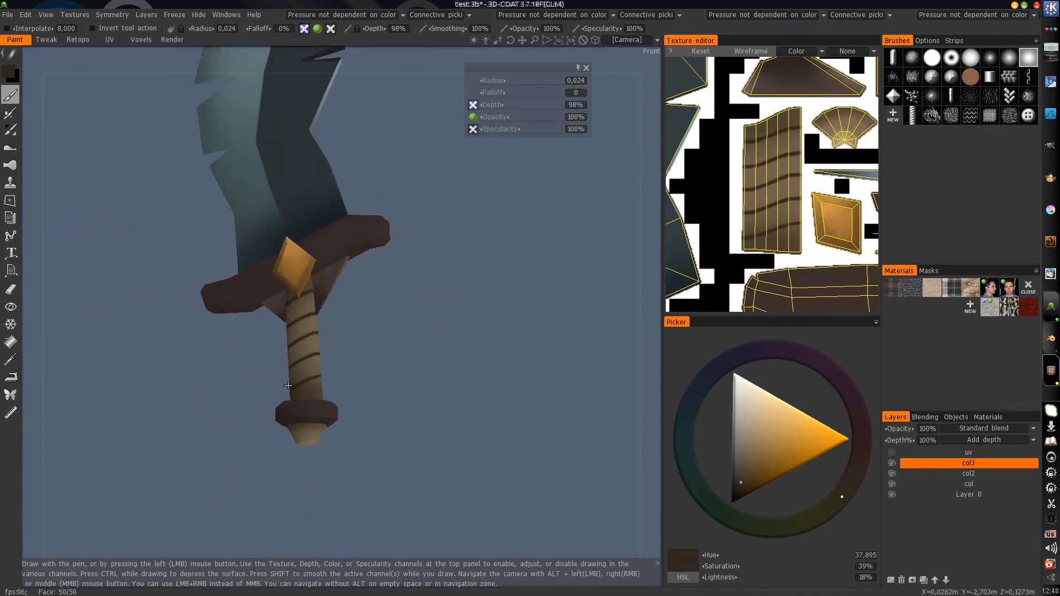
pyautogui.moveTo(287, 385); pyautogui.dragTo(240, 345)
pyautogui.moveTo(240, 345); pyautogui.dragTo(329, 315, button='right')
pyautogui.moveTo(329, 315); pyautogui.dragTo(311, 337)
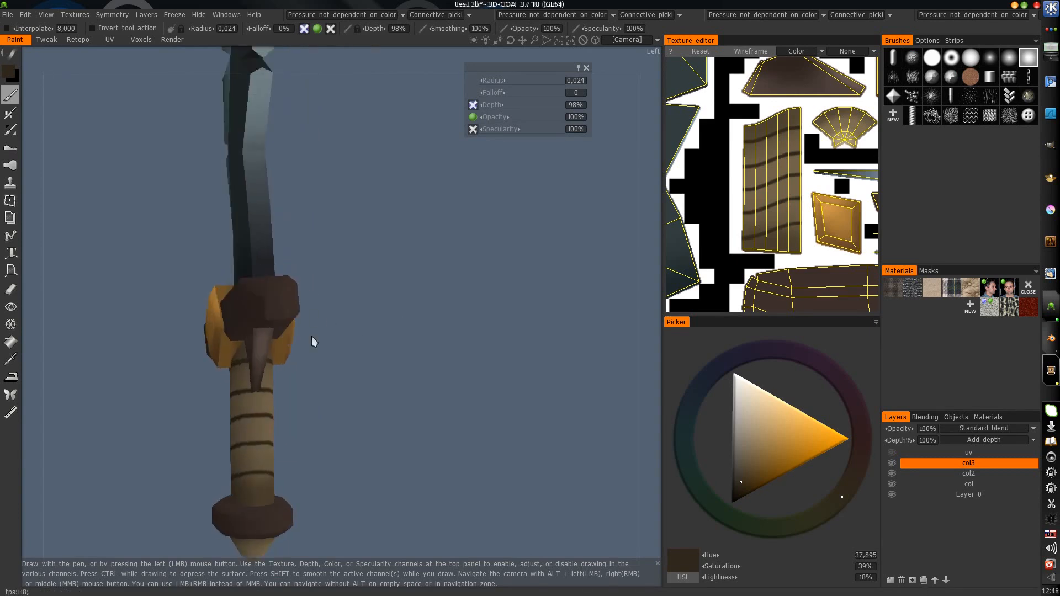
pyautogui.moveTo(312, 337); pyautogui.dragTo(281, 358, button='right')
pyautogui.moveTo(282, 358); pyautogui.dragTo(293, 323)
pyautogui.moveTo(352, 339); pyautogui.dragTo(362, 350, button='middle')
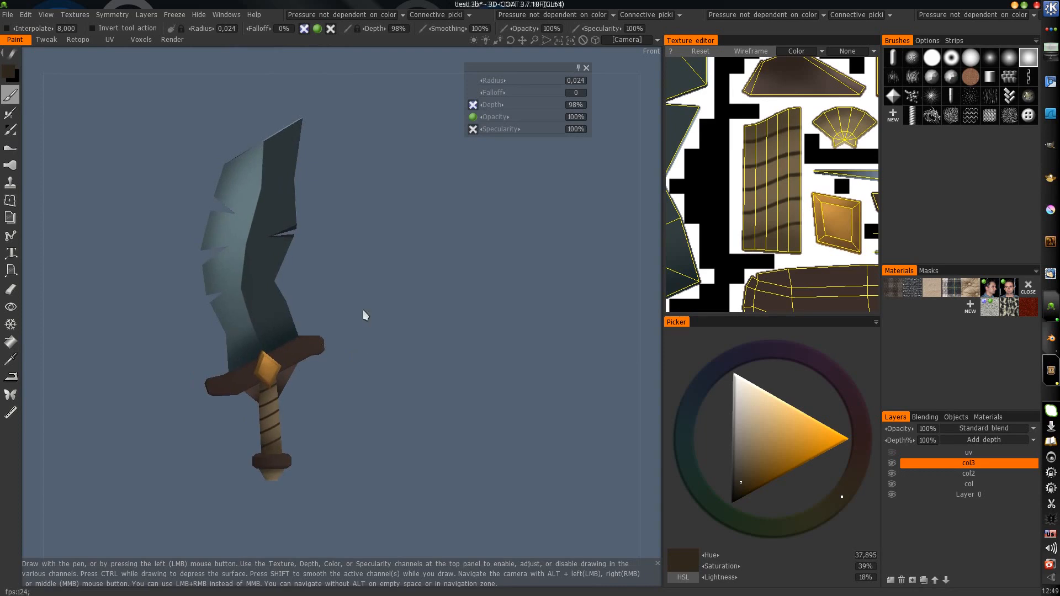
pyautogui.moveTo(365, 323); pyautogui.dragTo(414, 385)
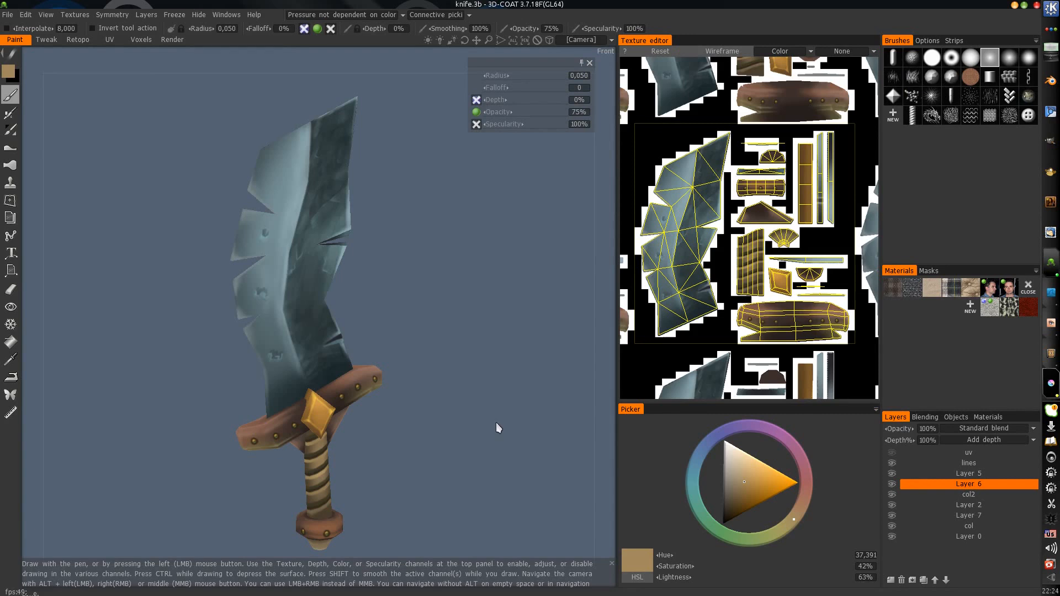
# Step: Inspect the finished knife model and bring up the concept painting knife.png in Gwenview for comparison
pyautogui.moveTo(499, 398); pyautogui.dragTo(453, 377)
pyautogui.moveTo(253, 377); pyautogui.dragTo(200, 366)
pyautogui.hotkey('alt', 'Tab')
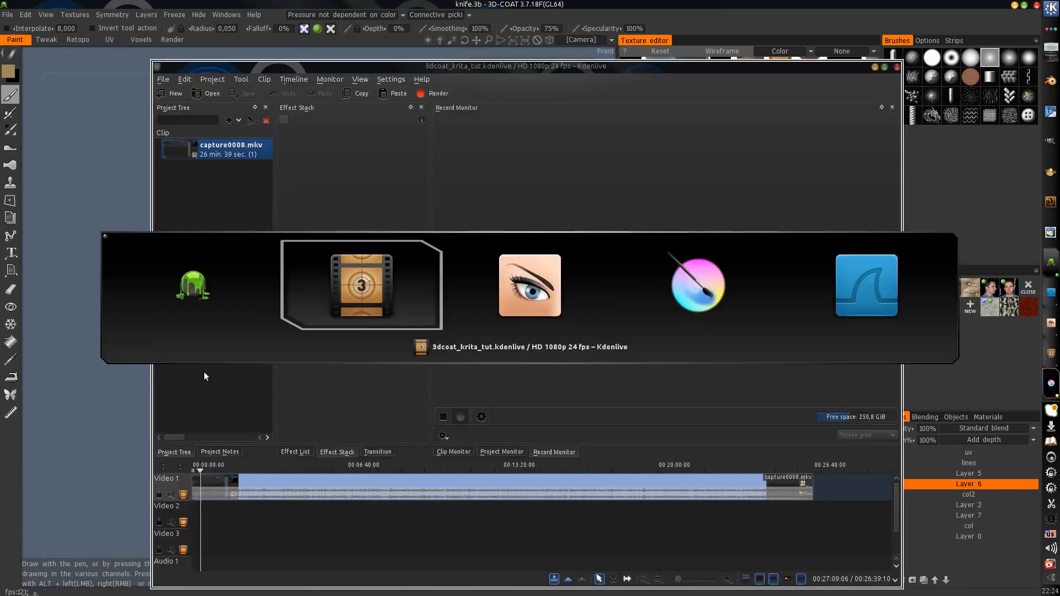
pyautogui.hotkey('alt', 'Tab')
pyautogui.keyDown('alt'); pyautogui.moveTo(589, 437); pyautogui.dragTo(674, 428); pyautogui.keyUp('alt')
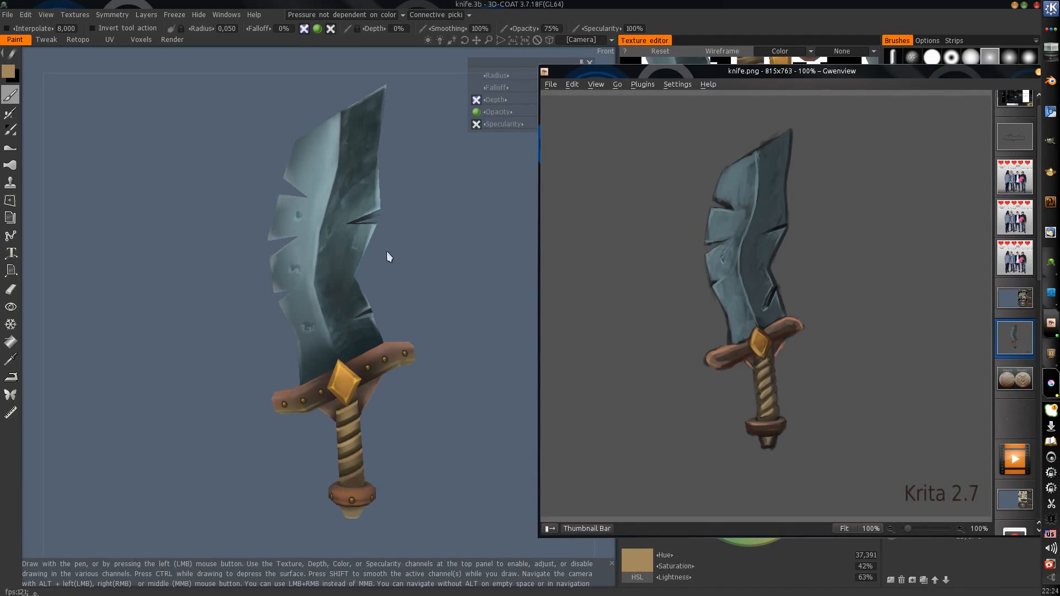
# Step: Return to 3D-Coat and examine the finished knife's low-poly mesh with the wireframe overlay on, turning it off when done
pyautogui.hotkey('alt', 'Tab')
pyautogui.press('w')
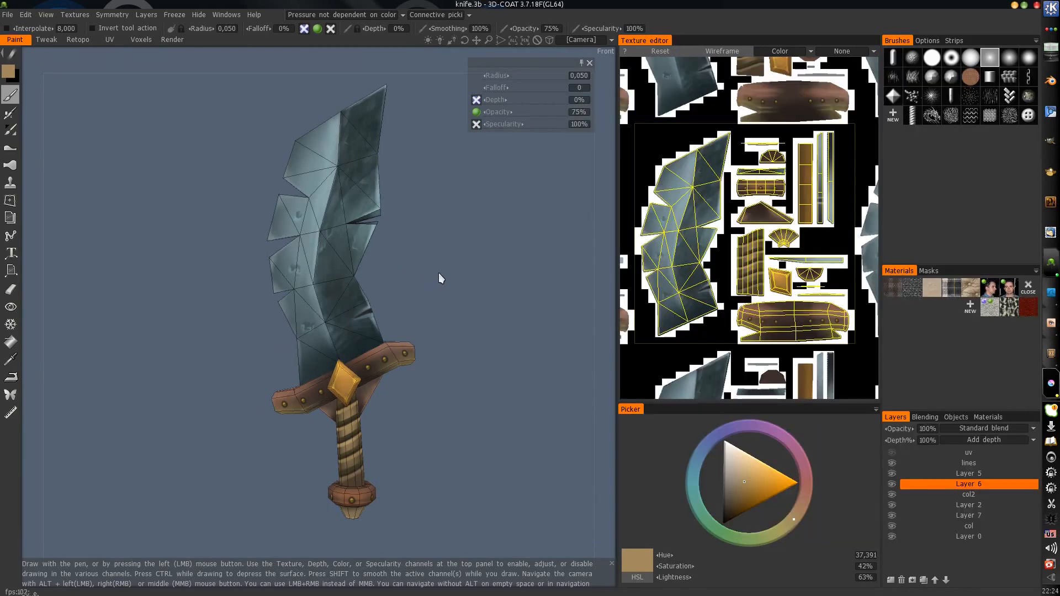
pyautogui.moveTo(183, 293); pyautogui.dragTo(371, 300)
pyautogui.press('w')
pyautogui.press('KP_2')
# Step: View the finished knife from slightly different angles and compare it again with the concept painting in Gwenview
pyautogui.moveTo(409, 331); pyautogui.dragTo(338, 326)
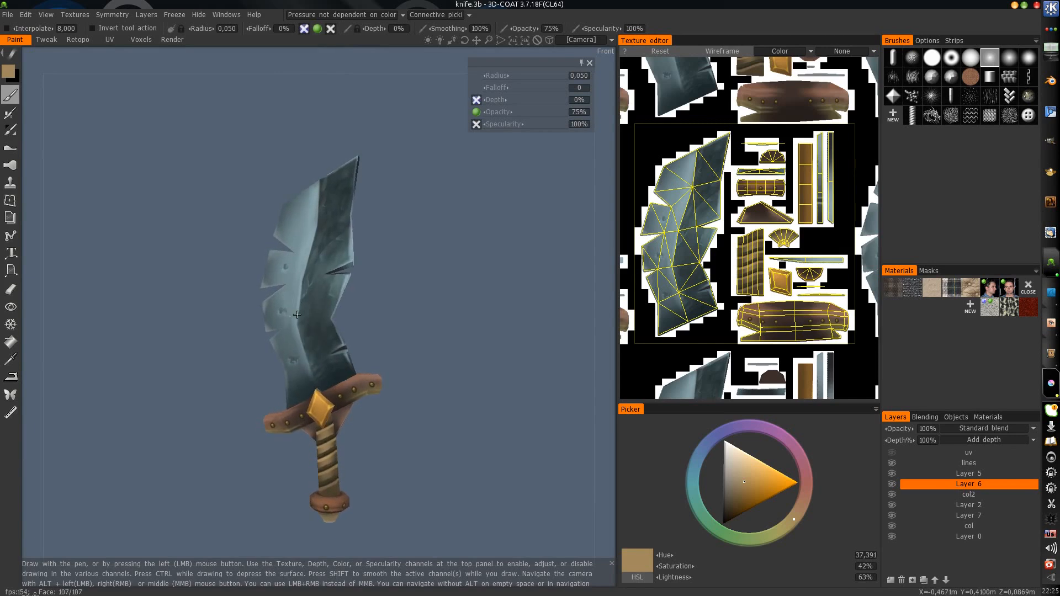
pyautogui.moveTo(338, 326); pyautogui.dragTo(351, 304, button='right')
pyautogui.moveTo(352, 303)
pyautogui.mouseDown()
pyautogui.moveTo(339, 292)
pyautogui.moveTo(360, 303)
pyautogui.mouseUp()
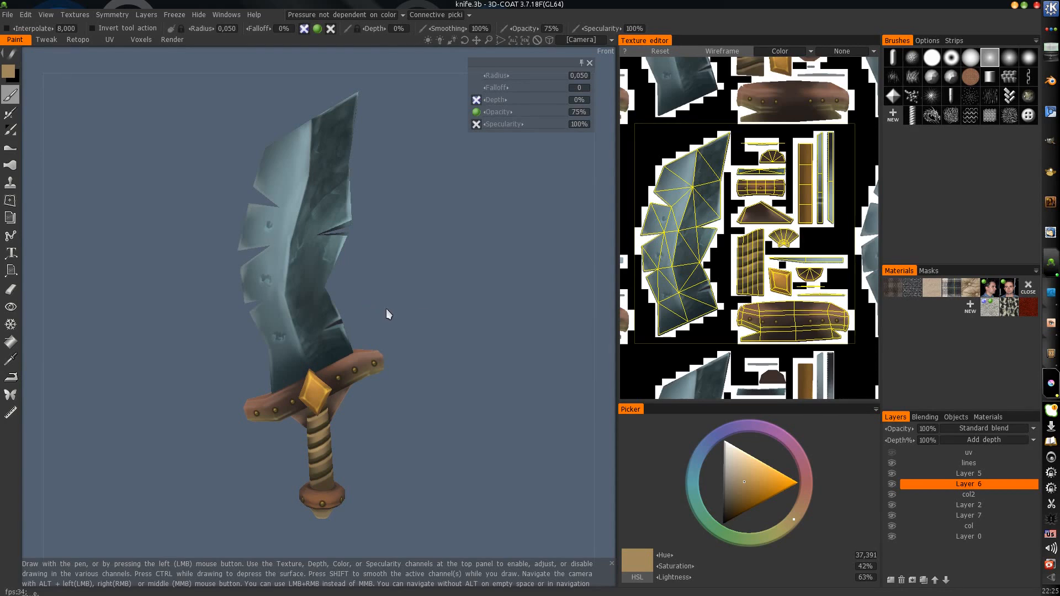
pyautogui.moveTo(424, 296); pyautogui.dragTo(445, 292)
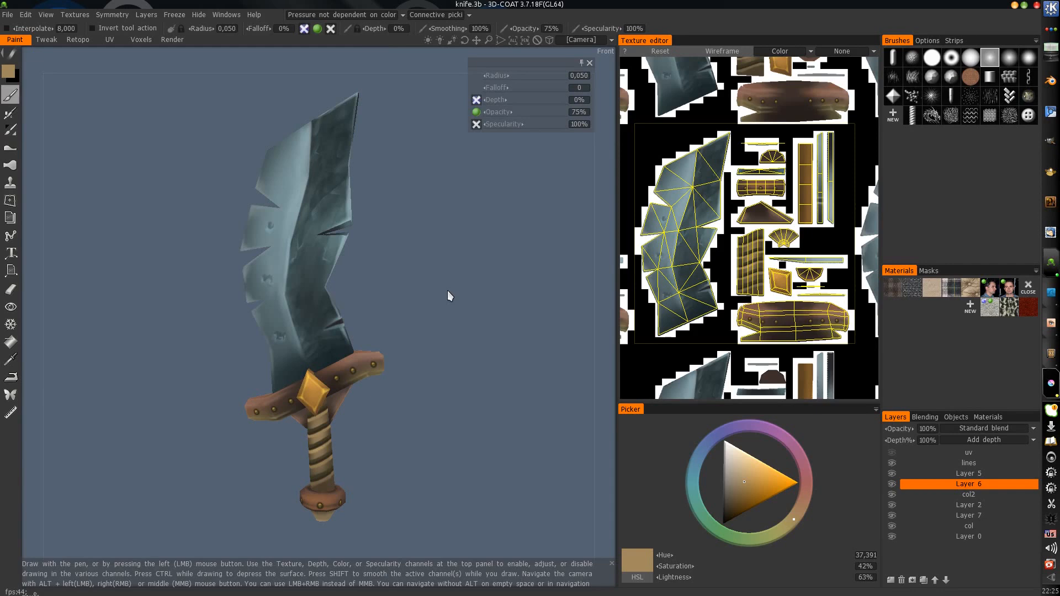
pyautogui.moveTo(457, 297); pyautogui.dragTo(502, 296)
pyautogui.hotkey('alt', 'Tab')
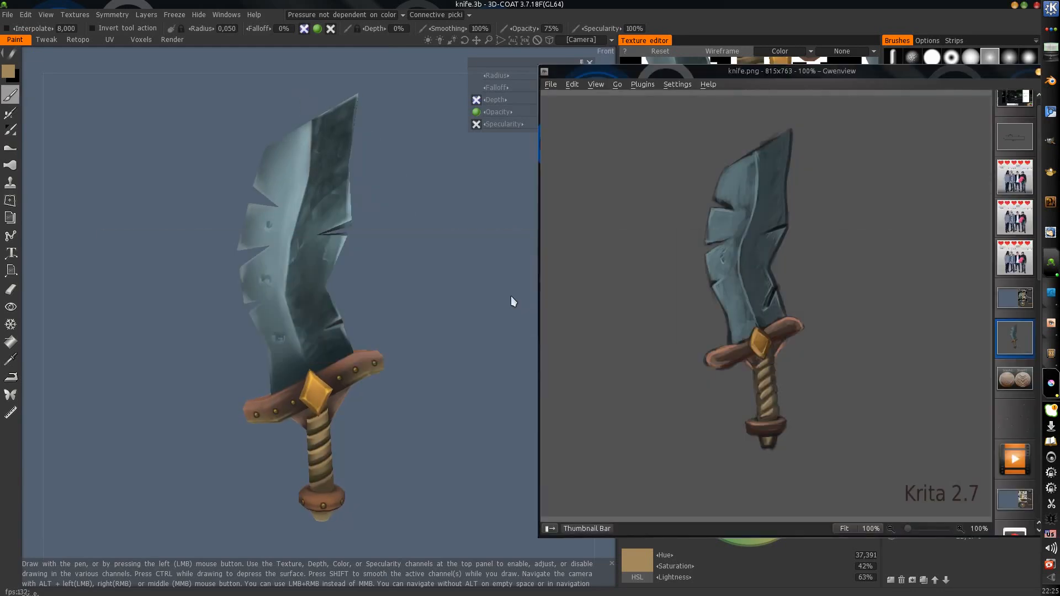